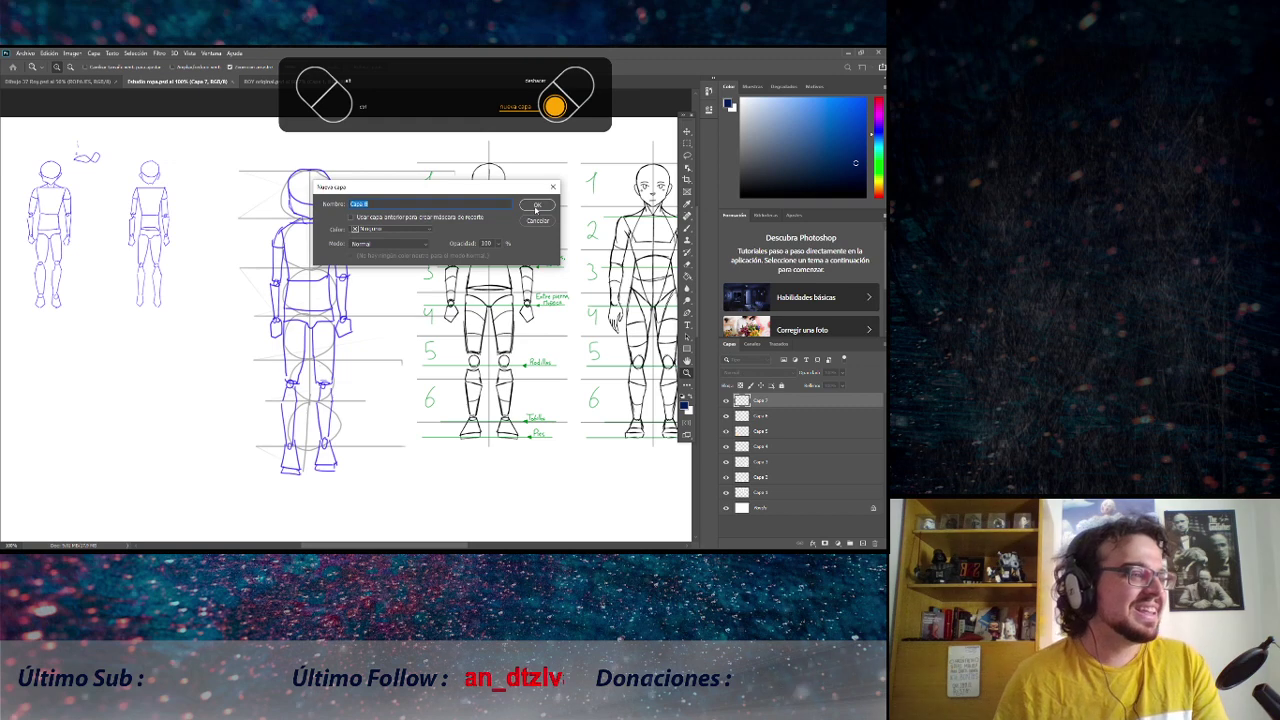
Add a new layer above the blue mannequin sketches.
{"action": "left_click", "coordinate": [536, 206]}
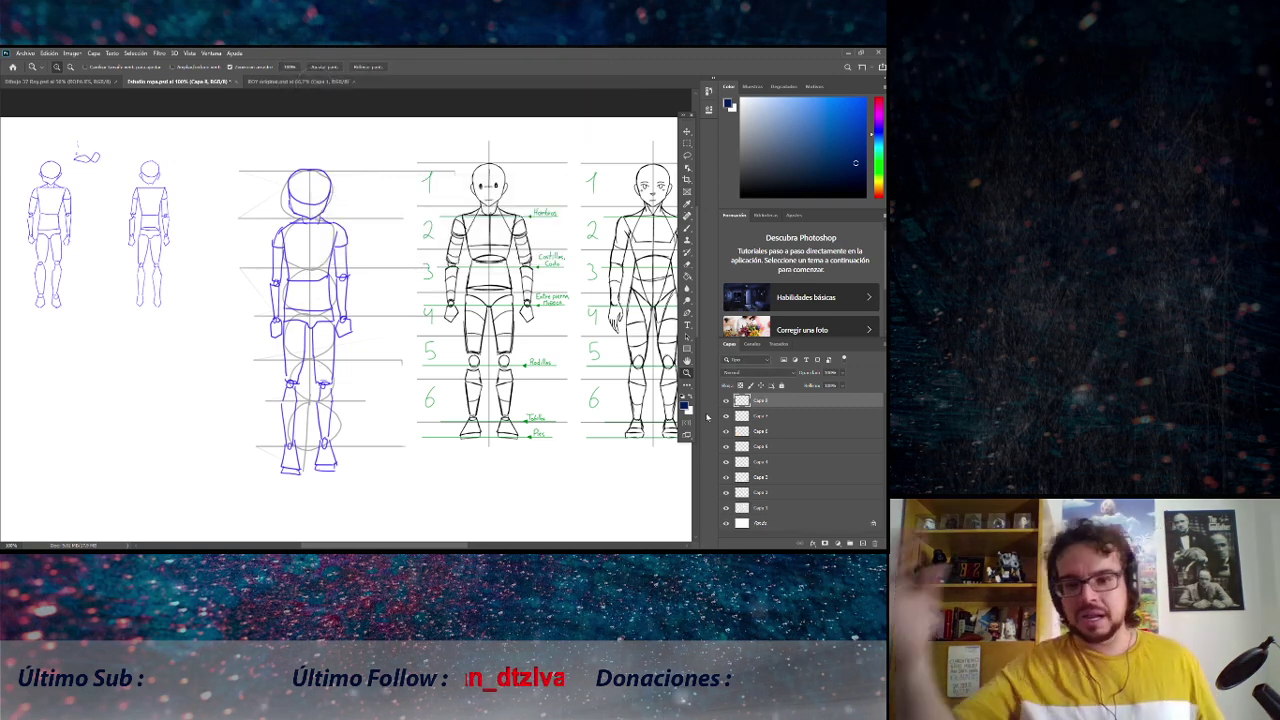
{"action": "key", "text": "v"}
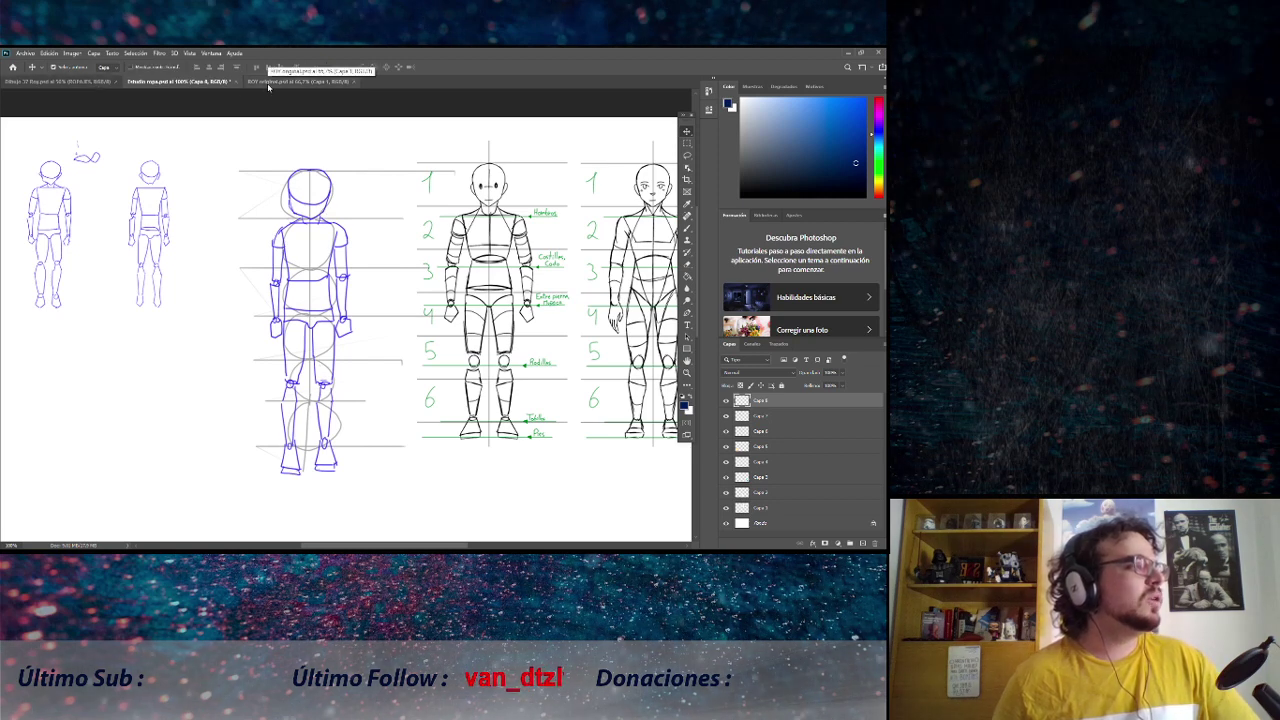
Review the Roy drawing, its original colour artwork, and the mannequin and clothing-fold references in the clothing study.
{"action": "left_click", "coordinate": [75, 81]}
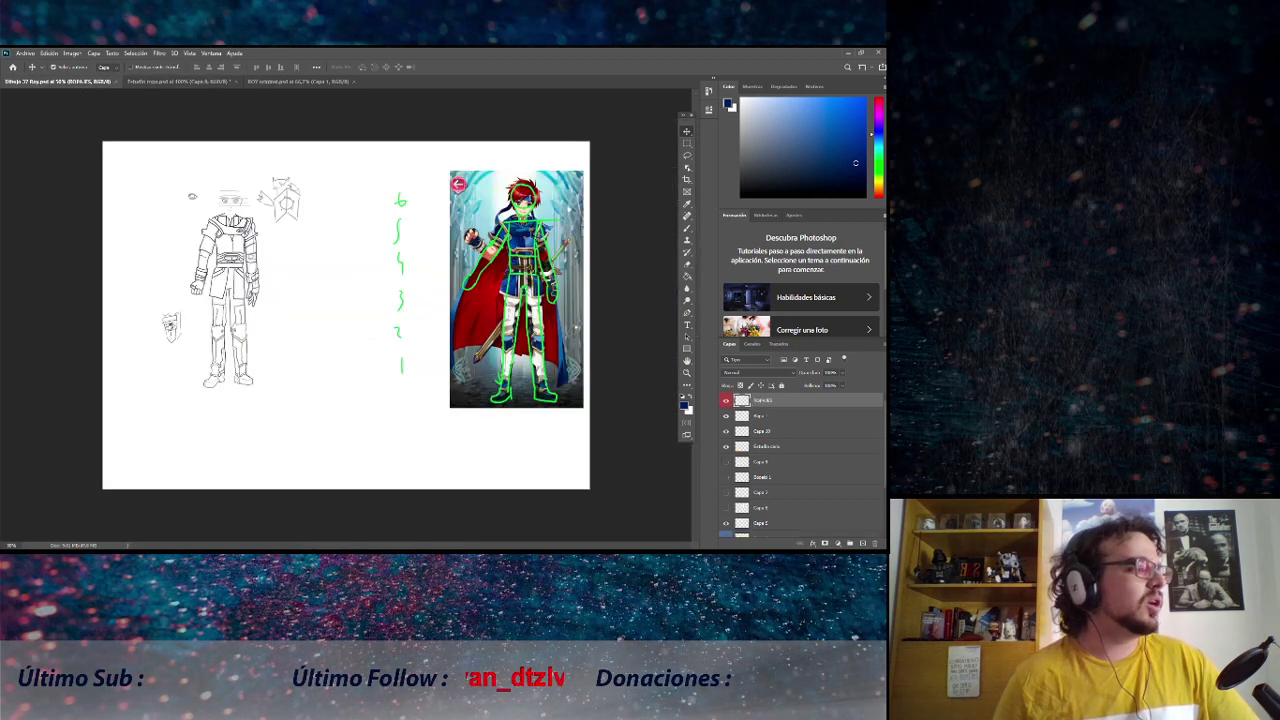
{"action": "key", "text": "ctrl+plus"}
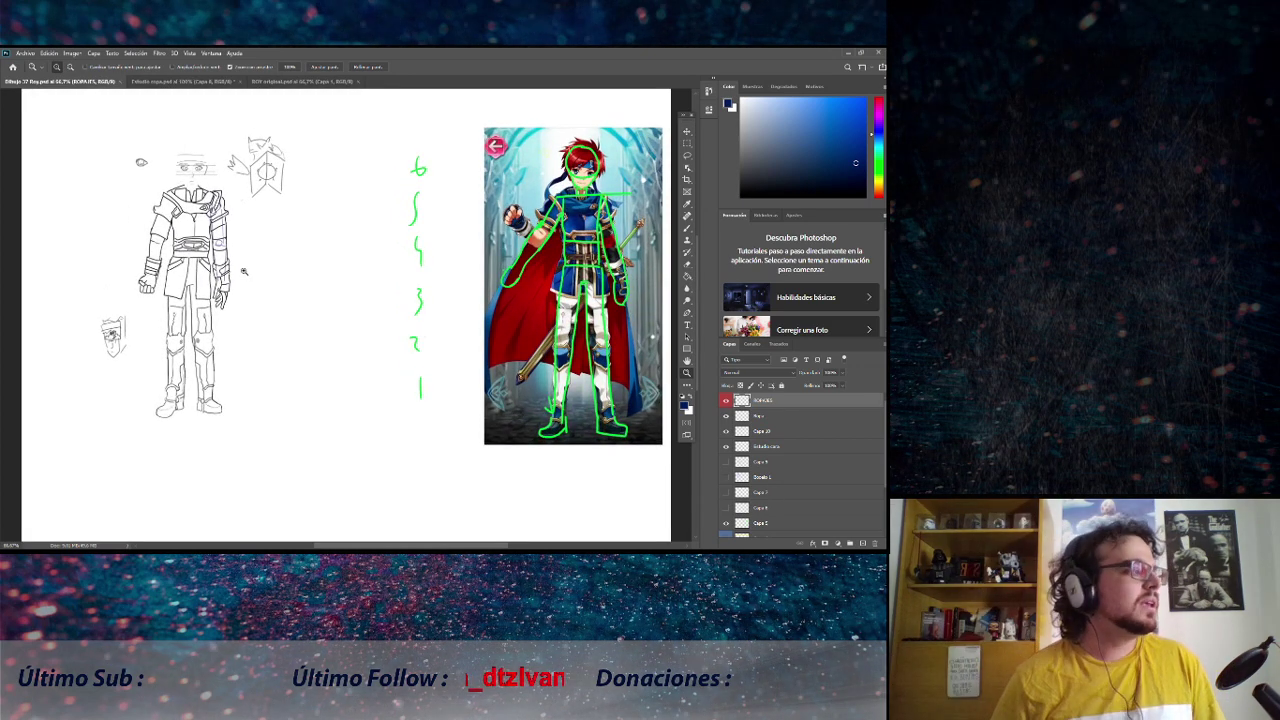
{"action": "left_click", "coordinate": [302, 81]}
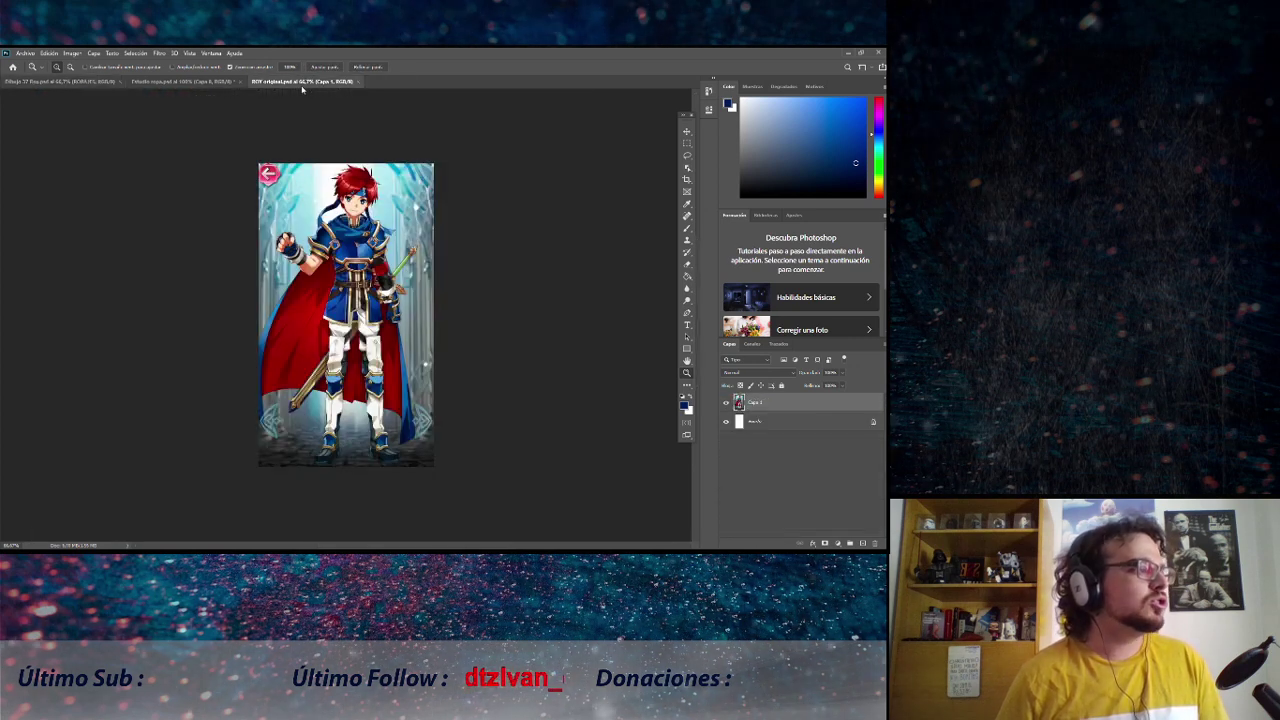
{"action": "left_click", "coordinate": [152, 81]}
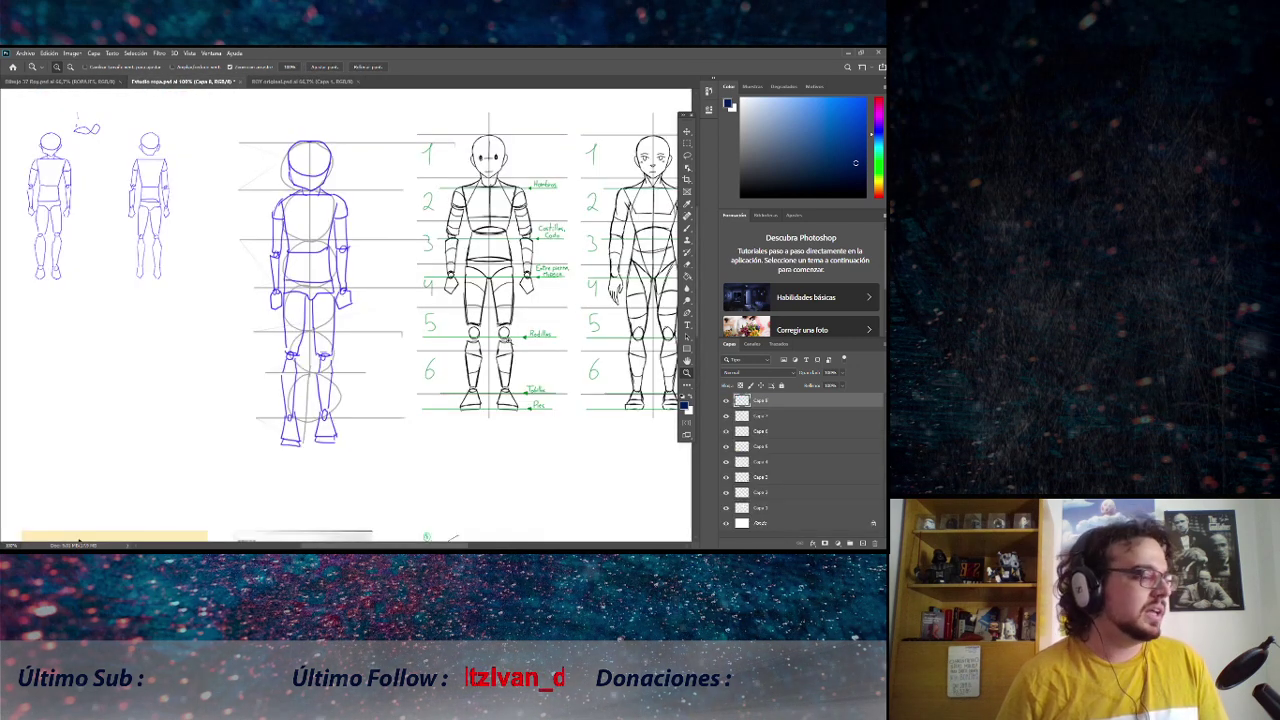
{"action": "scroll", "coordinate": [407, 455], "scroll_direction": "down", "scroll_amount": 5}
{"action": "scroll", "coordinate": [407, 455], "scroll_direction": "down", "scroll_amount": 3}
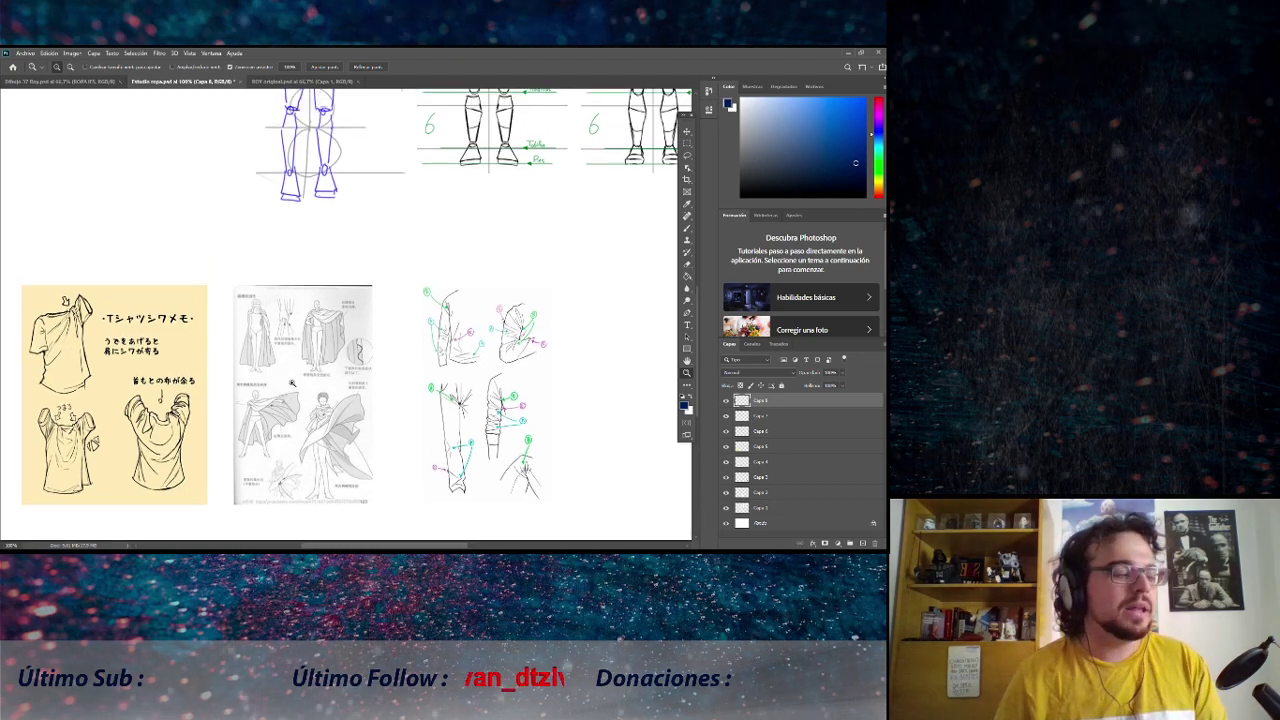
{"action": "scroll", "coordinate": [293, 383], "scroll_direction": "up", "scroll_amount": 2}
{"action": "scroll", "coordinate": [292, 382], "scroll_direction": "up", "scroll_amount": 5}
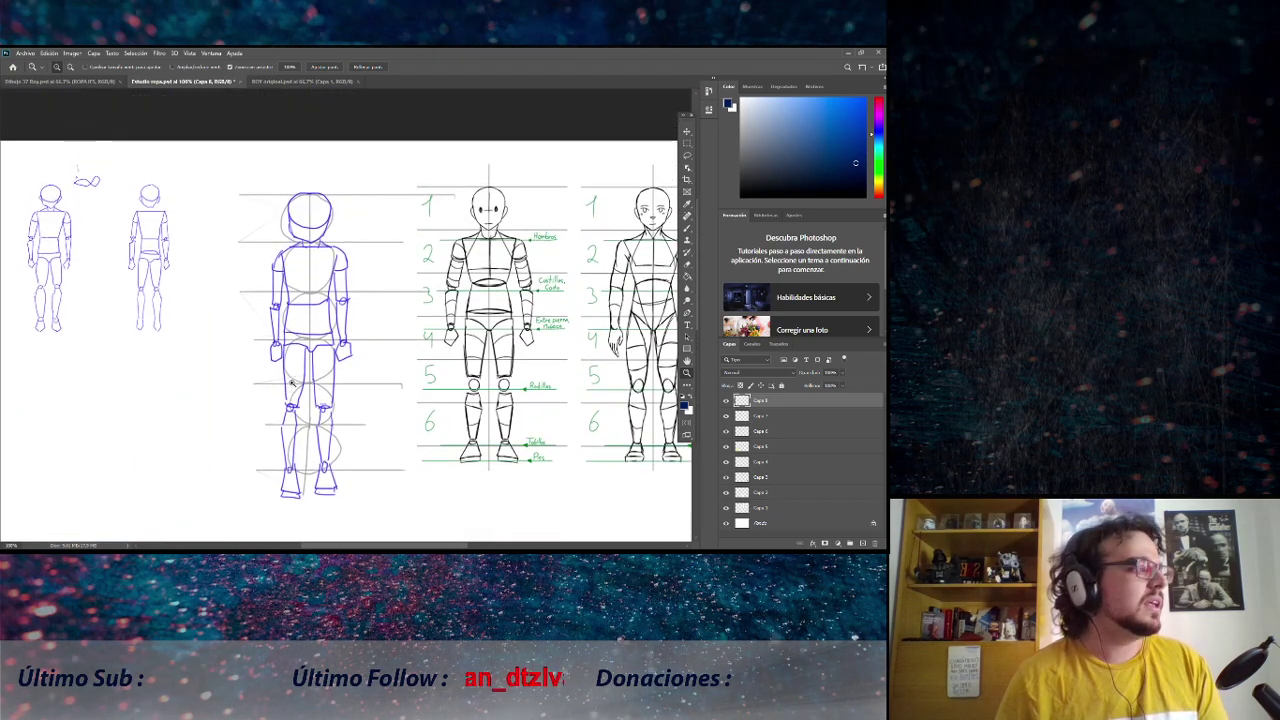
{"action": "scroll", "coordinate": [293, 382], "scroll_direction": "down", "scroll_amount": 1}
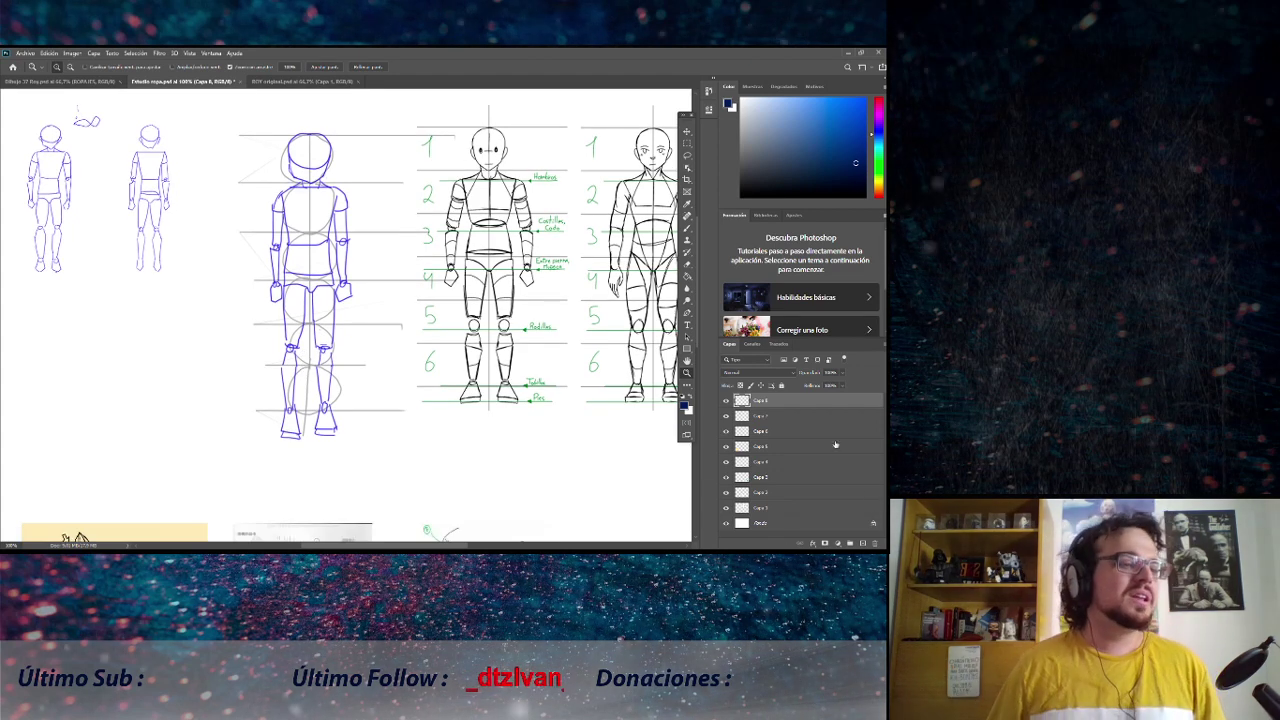
Hide the layers with the old blue mannequins and circle guides, and add a new empty layer.
{"action": "left_click", "coordinate": [726, 415]}
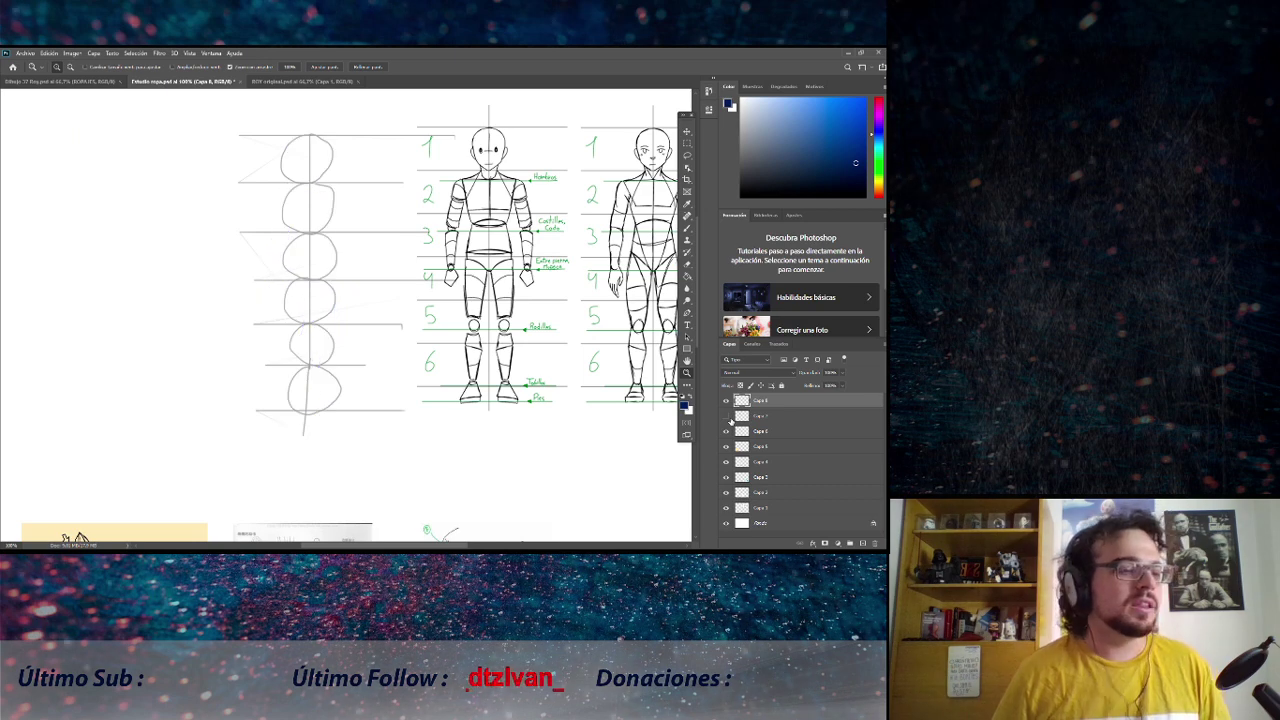
{"action": "left_click", "coordinate": [726, 415]}
{"action": "left_click", "coordinate": [726, 415]}
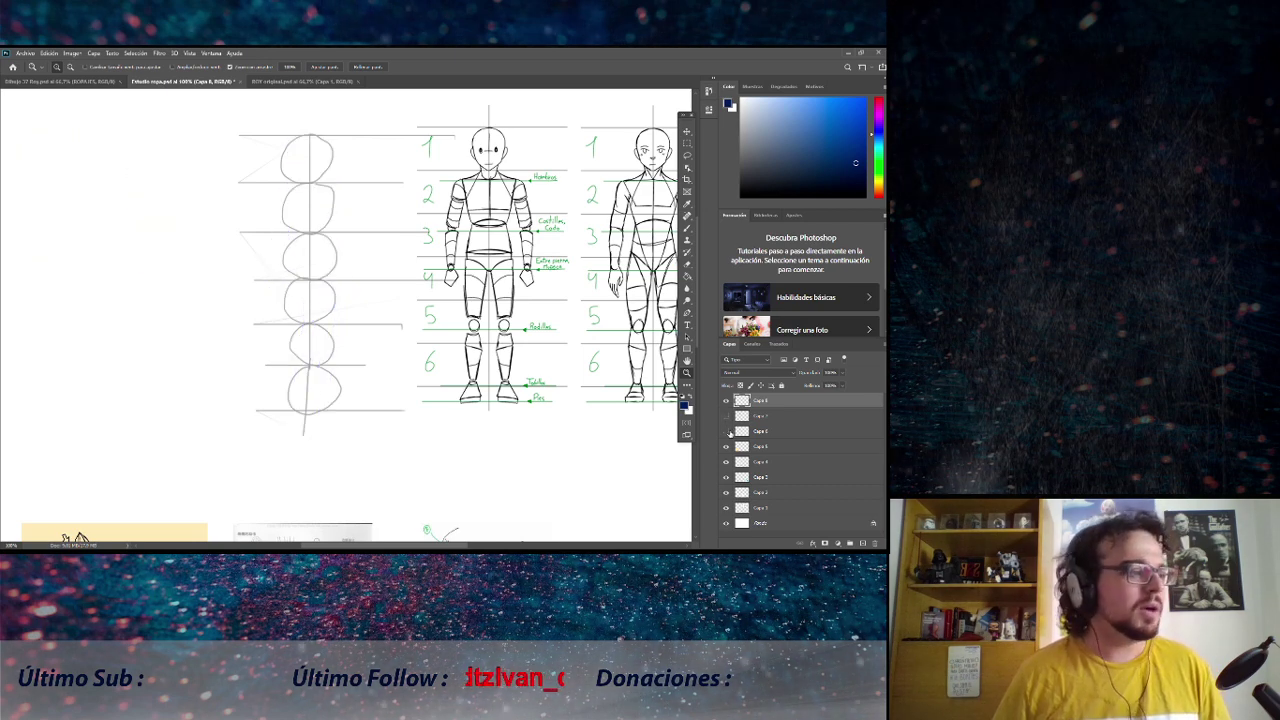
{"action": "left_click", "coordinate": [726, 430]}
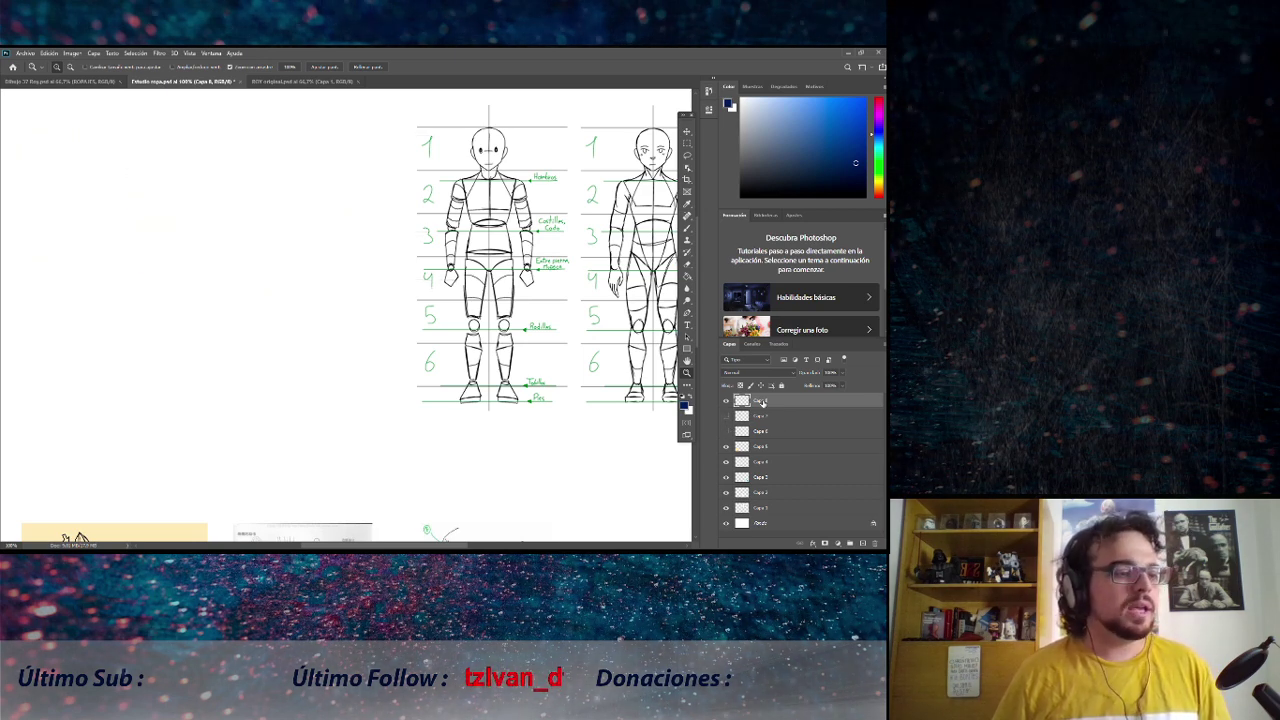
{"action": "key", "text": "ctrl+shift+n"}
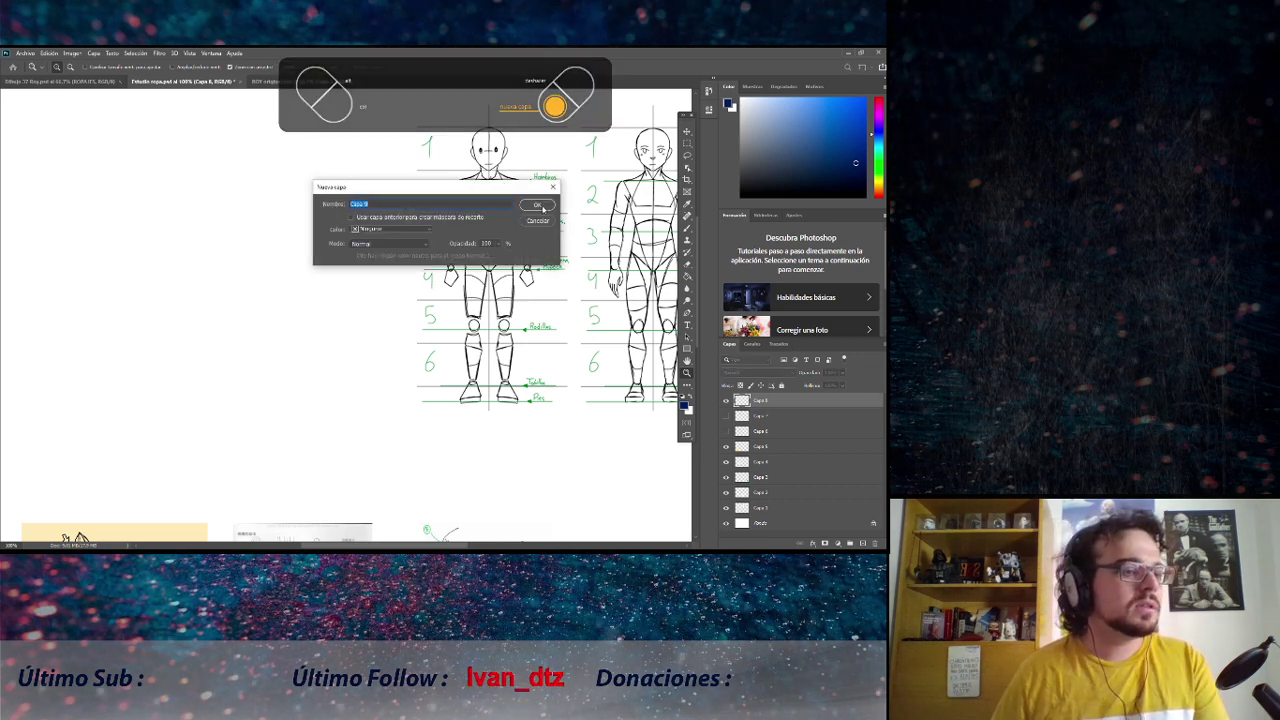
{"action": "left_click", "coordinate": [538, 206]}
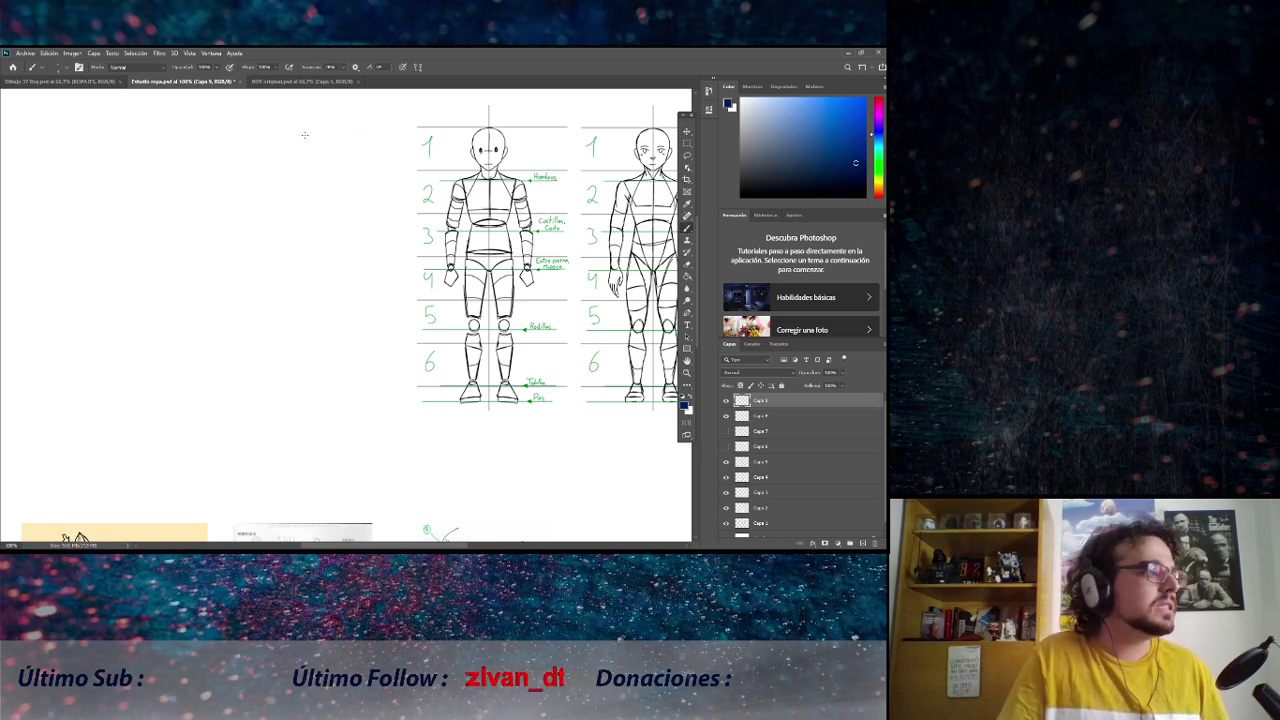
Draw a freehand circle as the first head unit in the empty area beside the numbered mannequin.
{"action": "left_click_drag", "start_coordinate": [312, 131], "coordinate": [297, 164]}
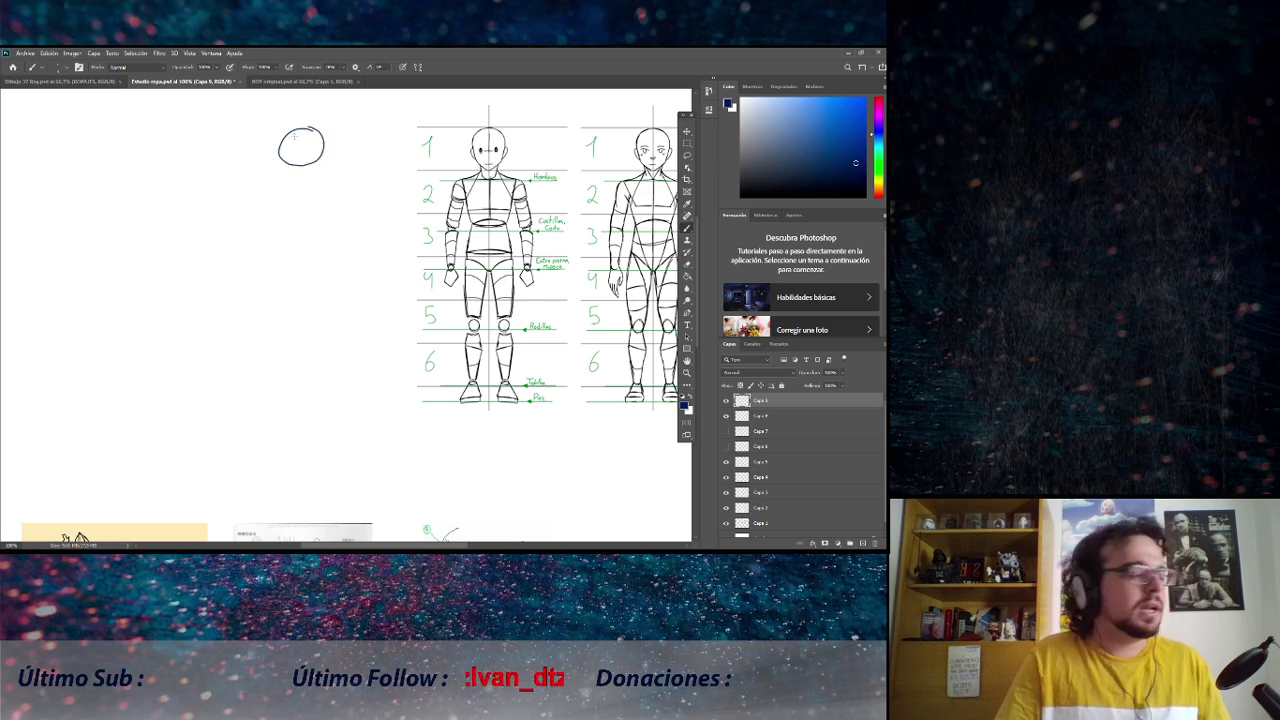
{"action": "key", "text": "ctrl+z"}
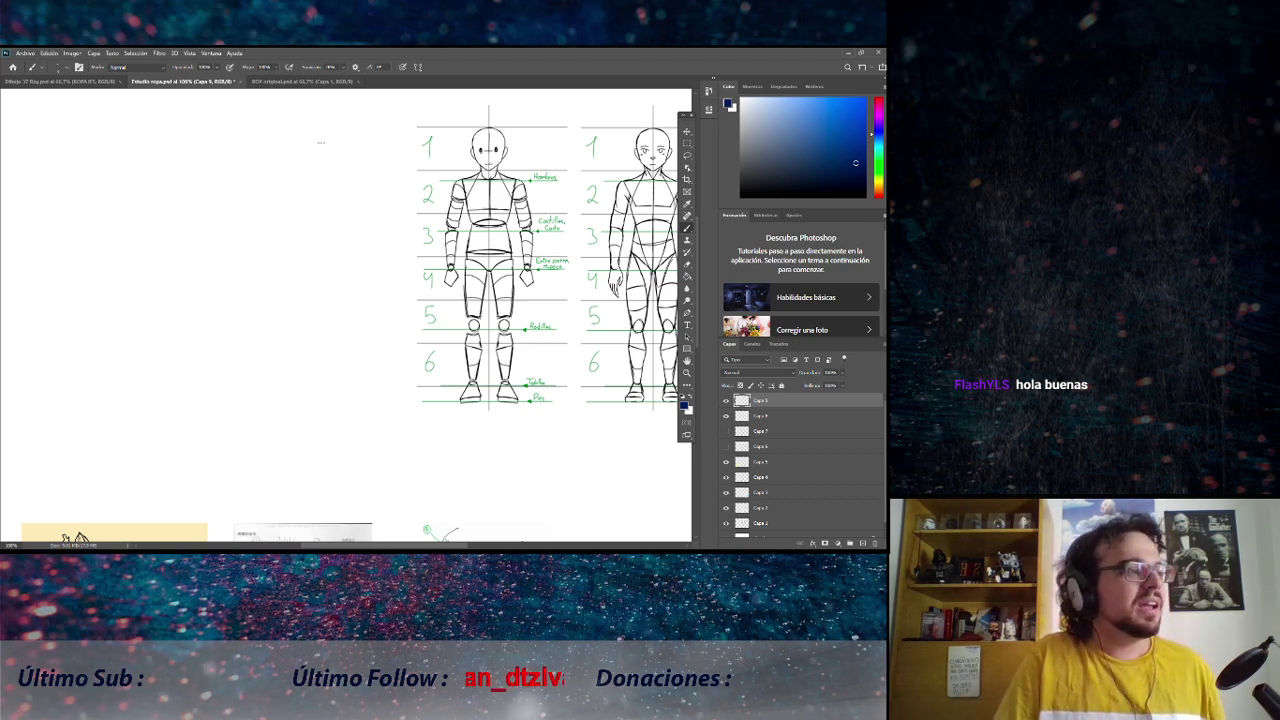
{"action": "left_click_drag", "start_coordinate": [334, 151], "coordinate": [322, 138]}
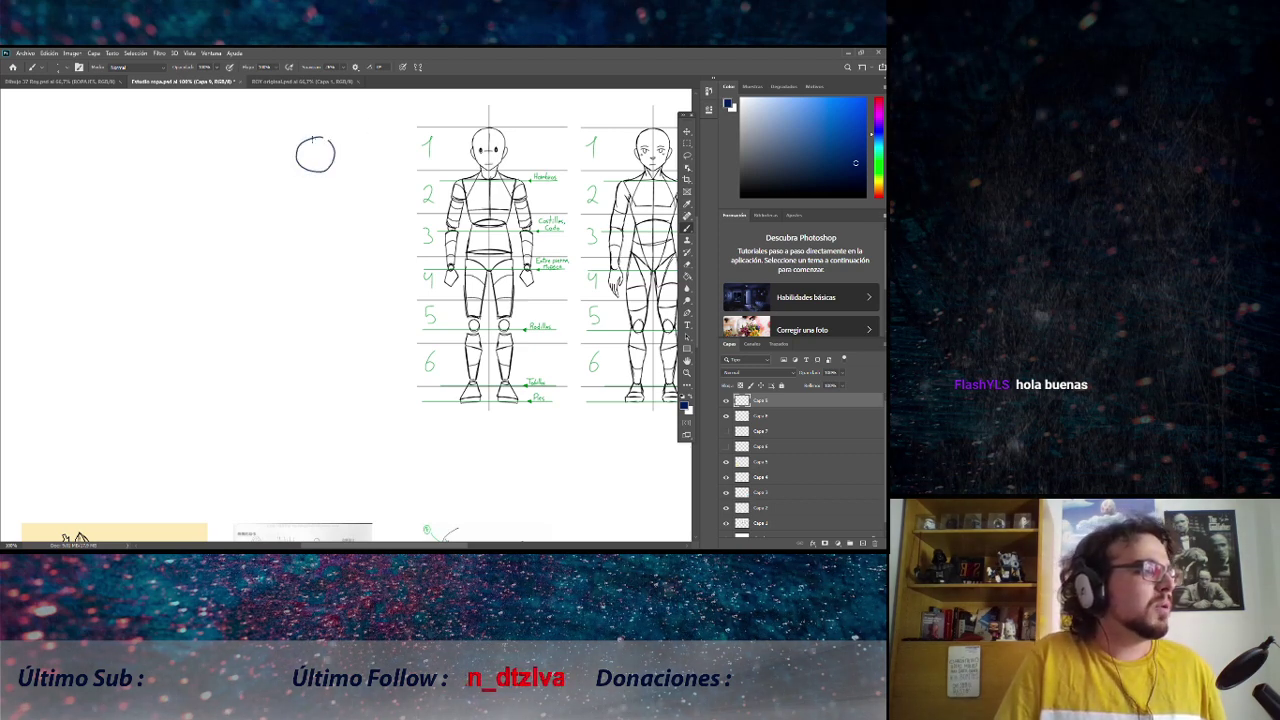
{"action": "right_click", "coordinate": [325, 139]}
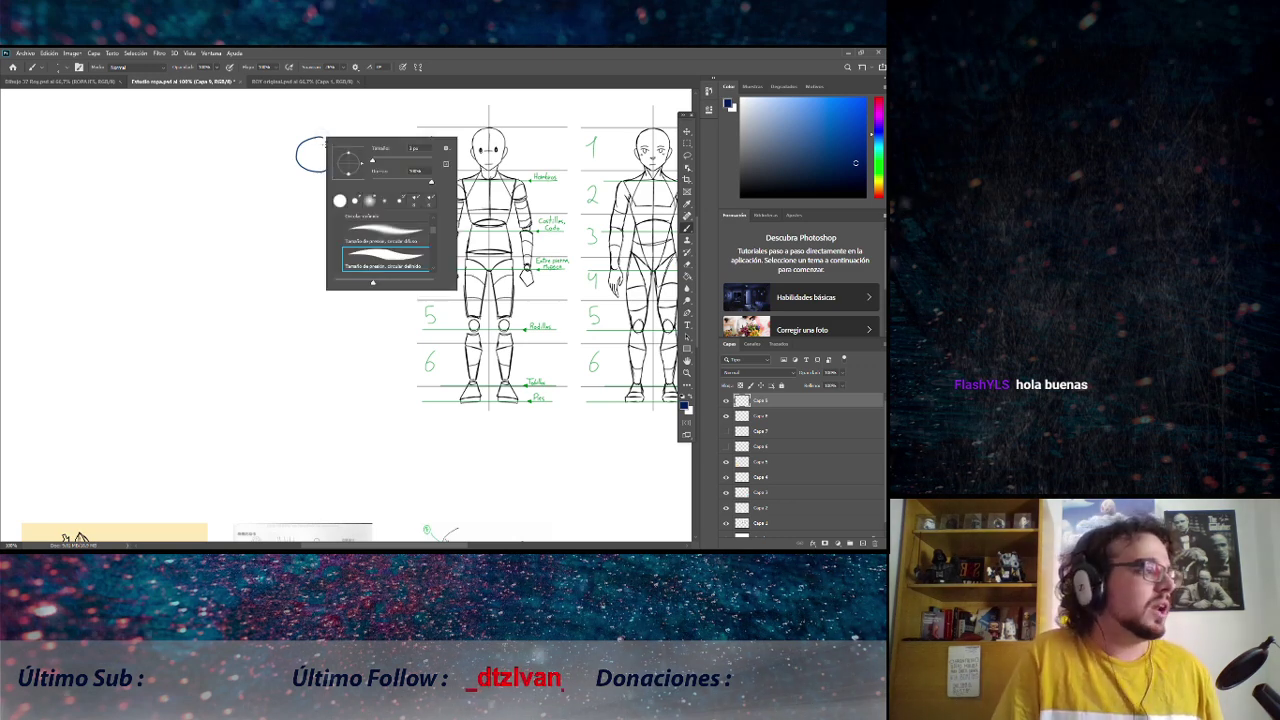
{"action": "key", "text": "Escape"}
{"action": "right_click", "coordinate": [322, 137]}
{"action": "key", "text": "Escape"}
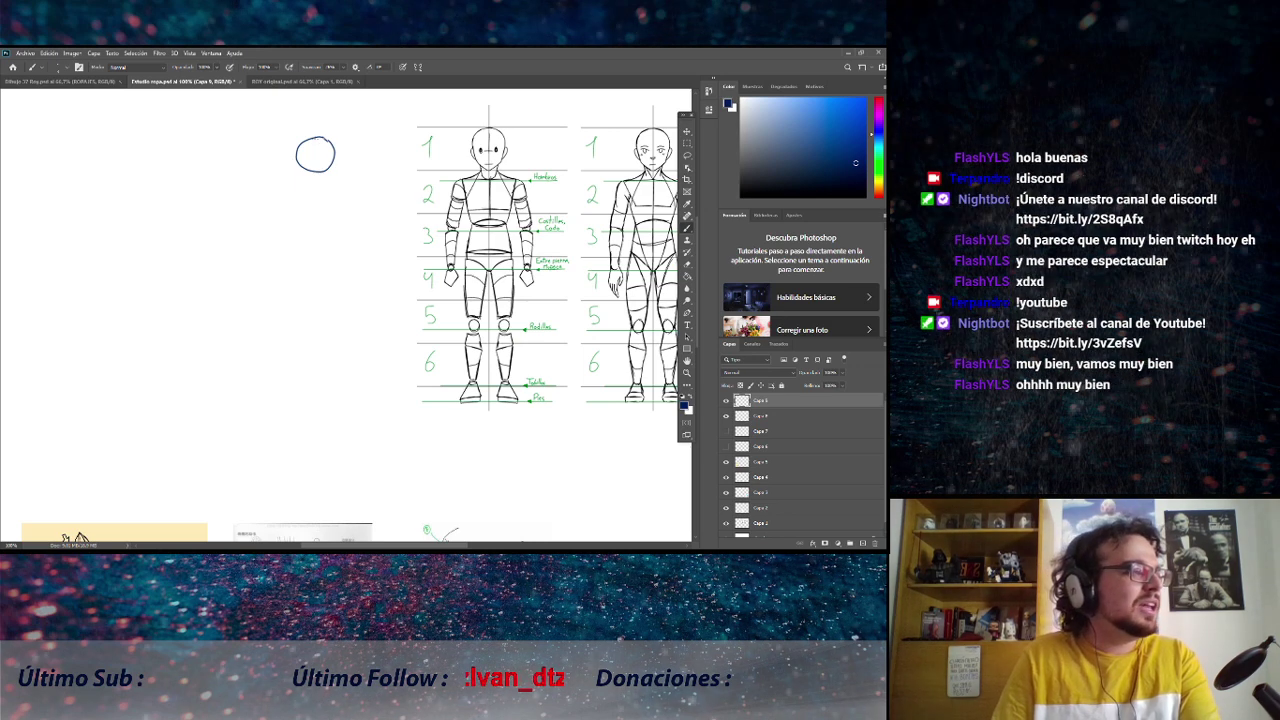
Draw a straight vertical axis down from the head circle and stack five more head-sized circles along it.
{"action": "left_click_drag", "start_coordinate": [315, 138], "coordinate": [315, 386]}
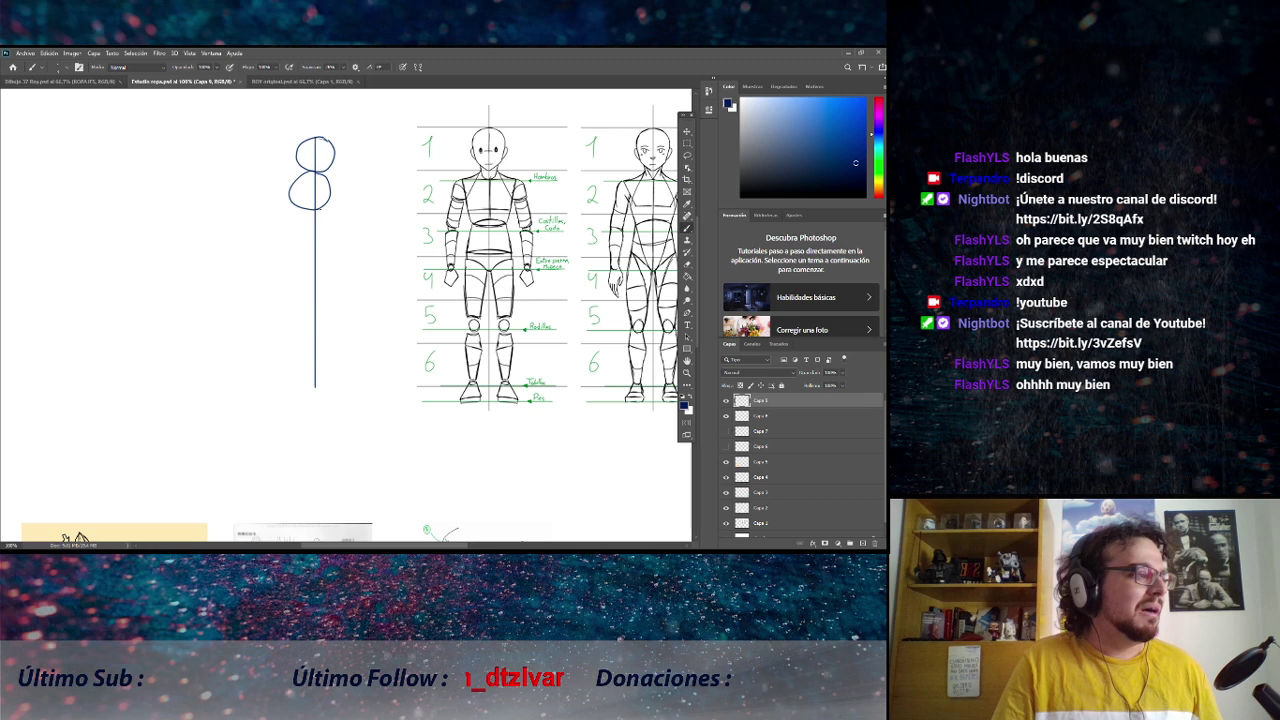
{"action": "mouse_move", "coordinate": [310, 208]}
{"action": "left_mouse_down"}
{"action": "mouse_move", "coordinate": [318, 248]}
{"action": "mouse_move", "coordinate": [322, 212]}
{"action": "left_mouse_up"}
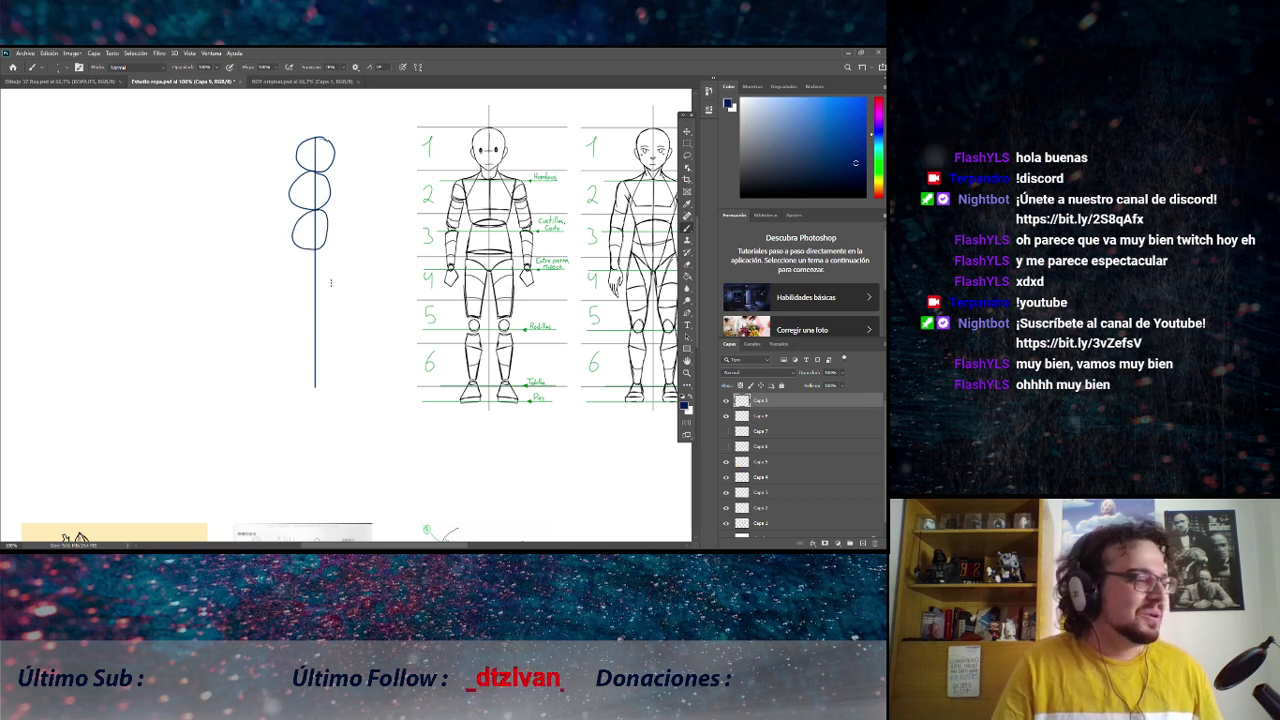
{"action": "mouse_move", "coordinate": [320, 290]}
{"action": "left_mouse_down"}
{"action": "mouse_move", "coordinate": [329, 258]}
{"action": "mouse_move", "coordinate": [294, 305]}
{"action": "mouse_move", "coordinate": [297, 322]}
{"action": "mouse_move", "coordinate": [318, 292]}
{"action": "left_mouse_up"}
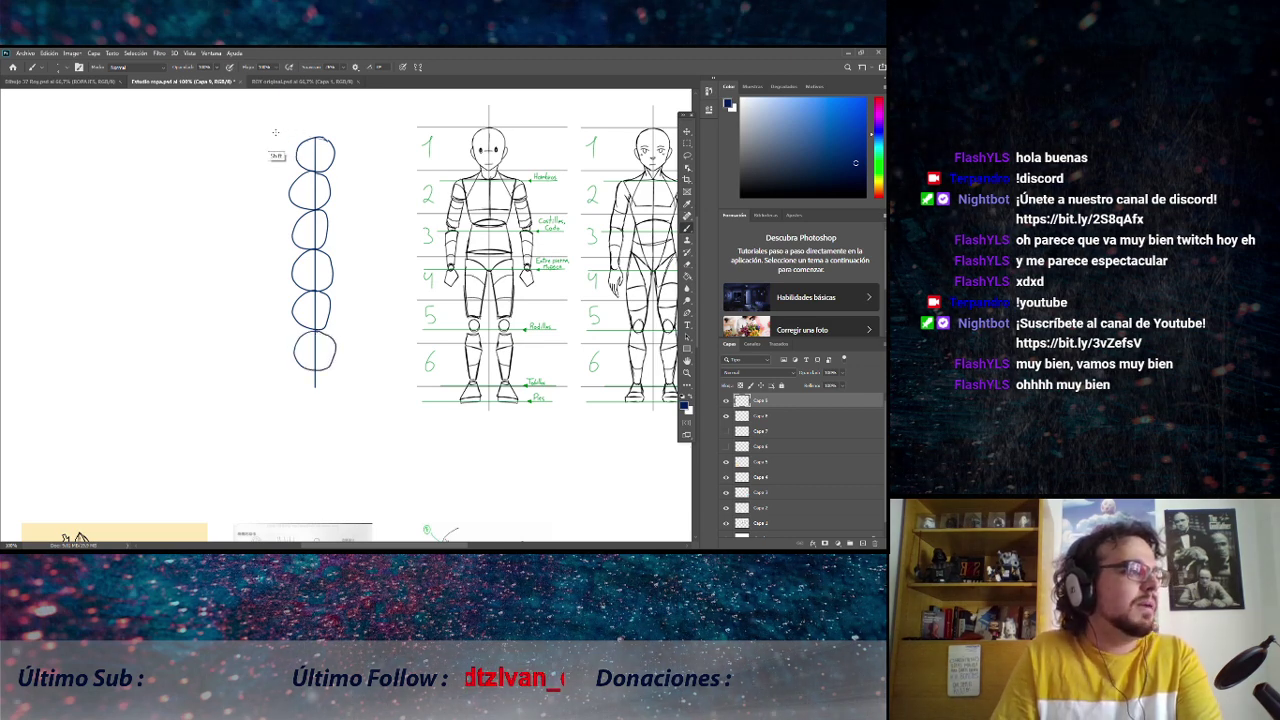
Draw seven straight horizontal guide lines across the axis, marking the top and bottom of each circle.
{"action": "left_click_drag", "start_coordinate": [258, 136], "coordinate": [382, 136]}
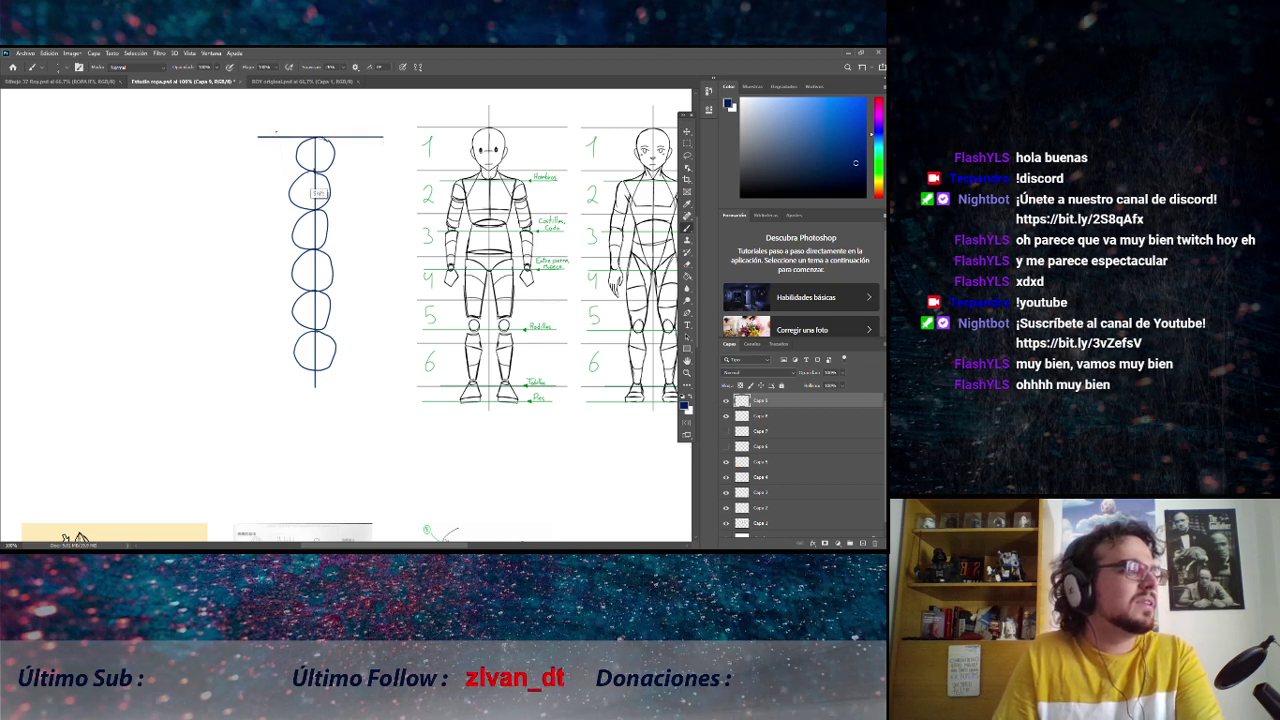
{"action": "left_click_drag", "start_coordinate": [256, 171], "coordinate": [384, 171]}
{"action": "left_click_drag", "start_coordinate": [267, 210], "coordinate": [384, 210]}
{"action": "left_click_drag", "start_coordinate": [264, 249], "coordinate": [376, 249]}
{"action": "left_click_drag", "start_coordinate": [265, 290], "coordinate": [382, 290]}
{"action": "left_click_drag", "start_coordinate": [276, 330], "coordinate": [371, 330]}
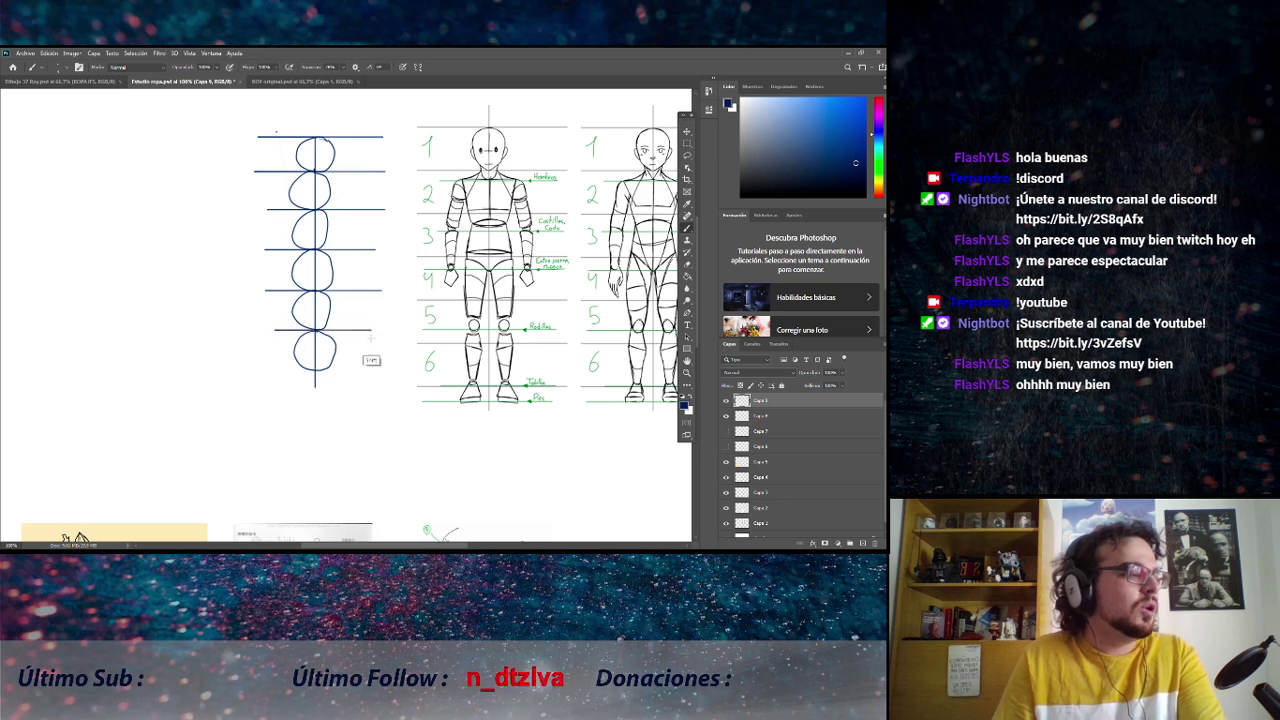
{"action": "left_click_drag", "start_coordinate": [270, 370], "coordinate": [363, 371]}
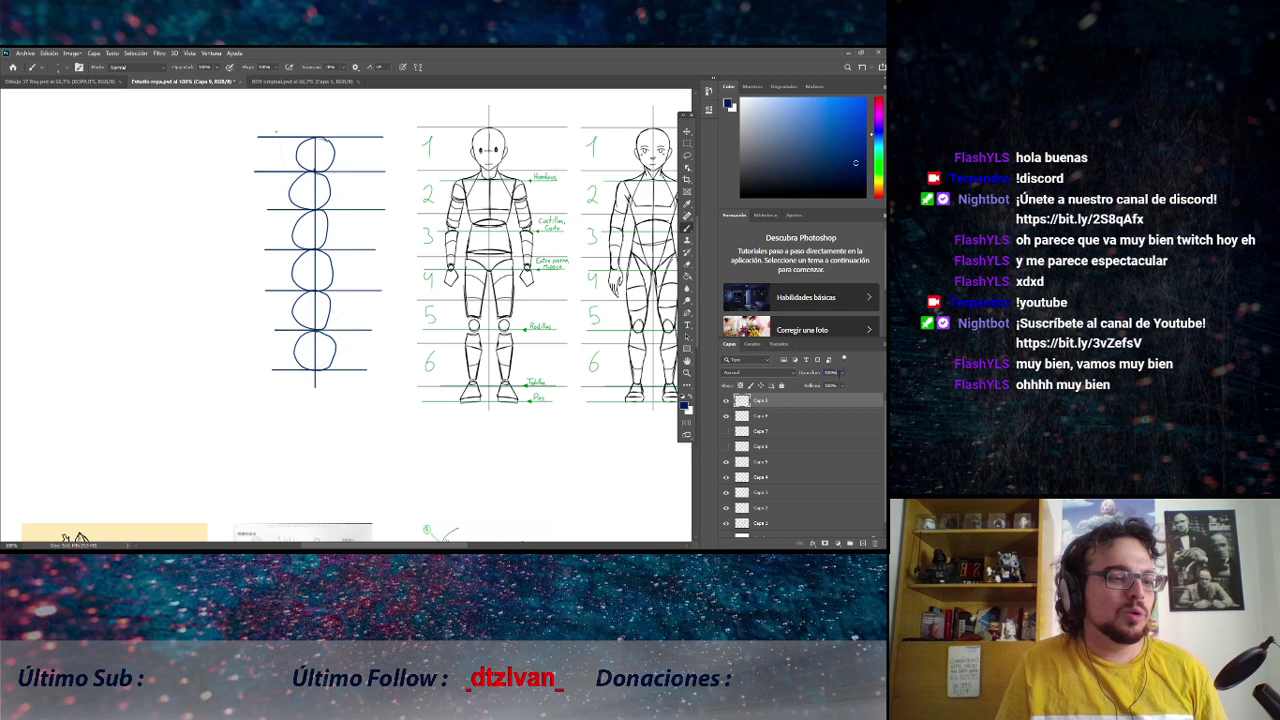
Lower the opacity of the proportion guide layer and add a new layer above it for the figure.
{"action": "mouse_move", "coordinate": [842, 384]}
{"action": "left_mouse_down"}
{"action": "mouse_move", "coordinate": [804, 385]}
{"action": "mouse_move", "coordinate": [815, 386]}
{"action": "left_mouse_up"}
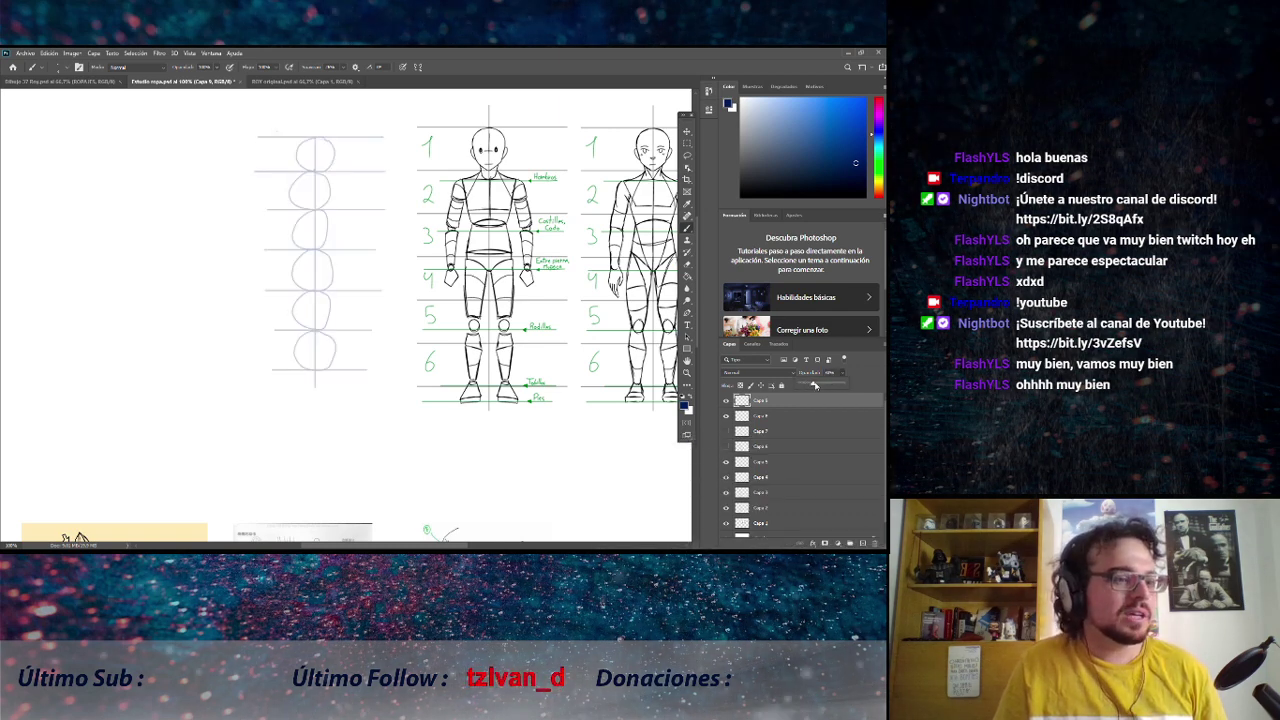
{"action": "left_click", "coordinate": [392, 357]}
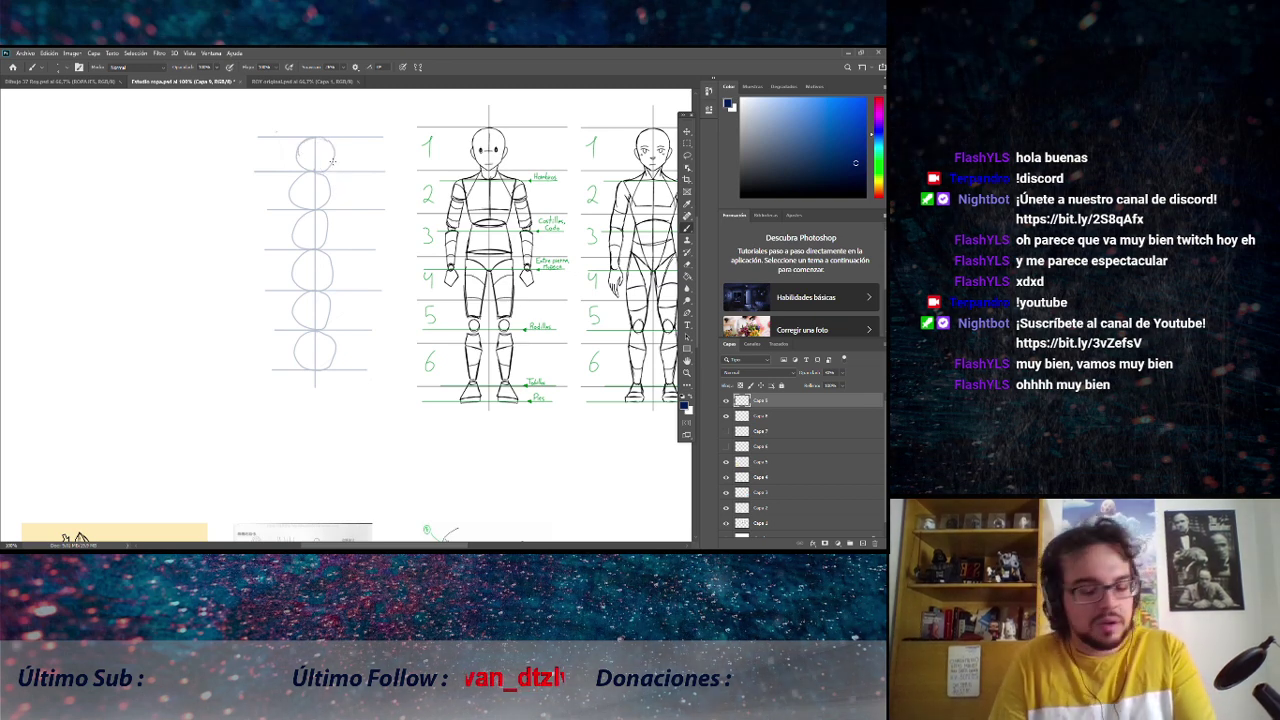
{"action": "key", "text": "ctrl+shift+n"}
{"action": "key", "text": "Return"}
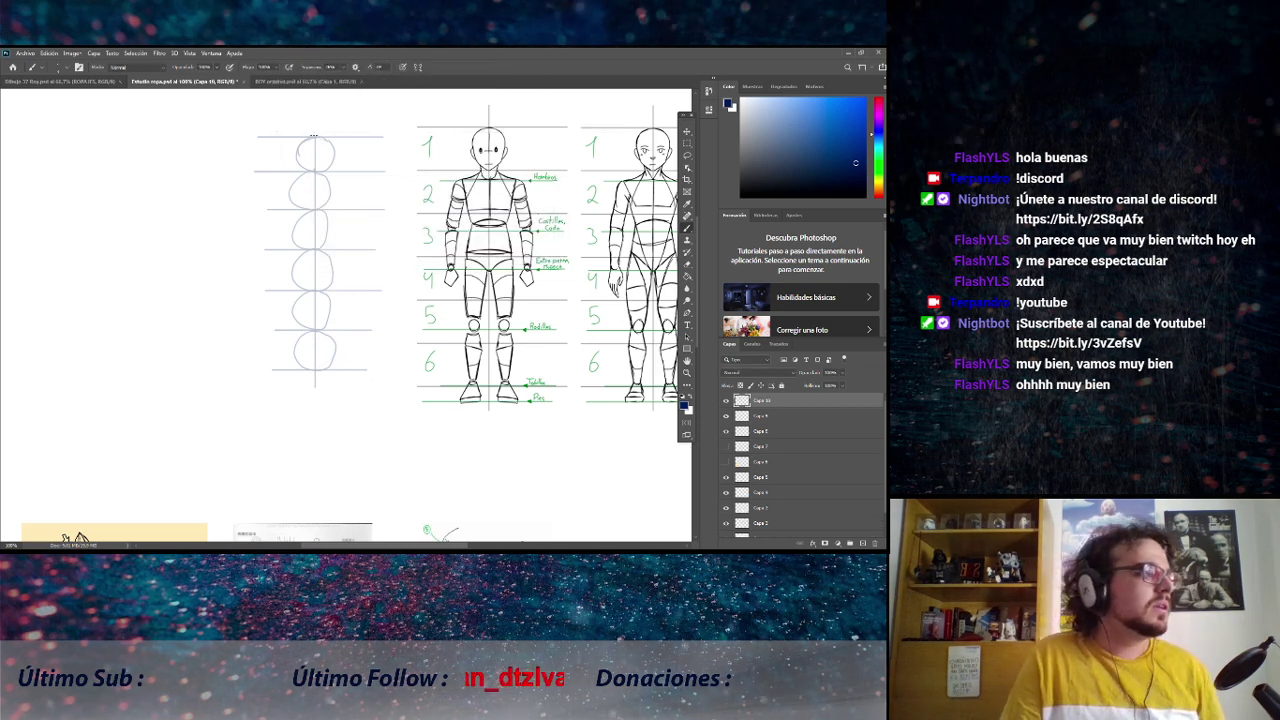
Sketch the figure's head, a straight shoulder line and a torso tapering to the waist over the guides.
{"action": "mouse_move", "coordinate": [314, 137]}
{"action": "left_mouse_down"}
{"action": "mouse_move", "coordinate": [299, 155]}
{"action": "mouse_move", "coordinate": [328, 140]}
{"action": "left_mouse_up"}
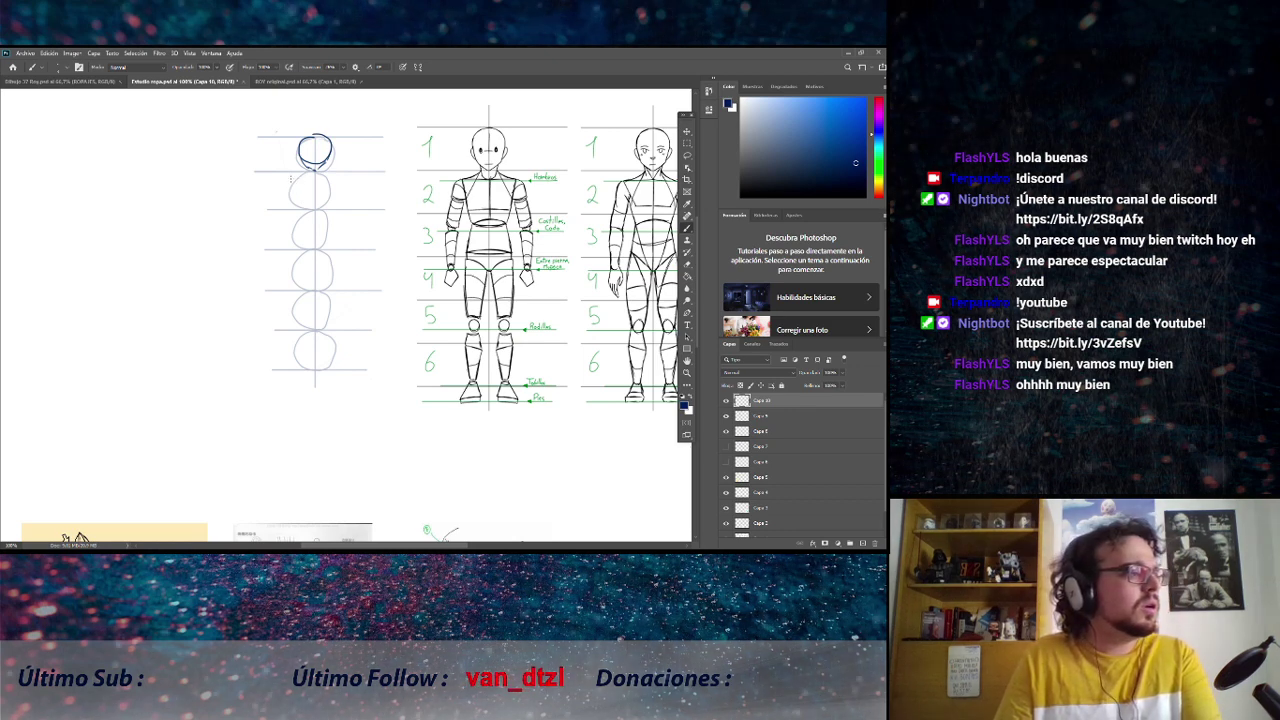
{"action": "left_click_drag", "start_coordinate": [287, 178], "coordinate": [357, 178]}
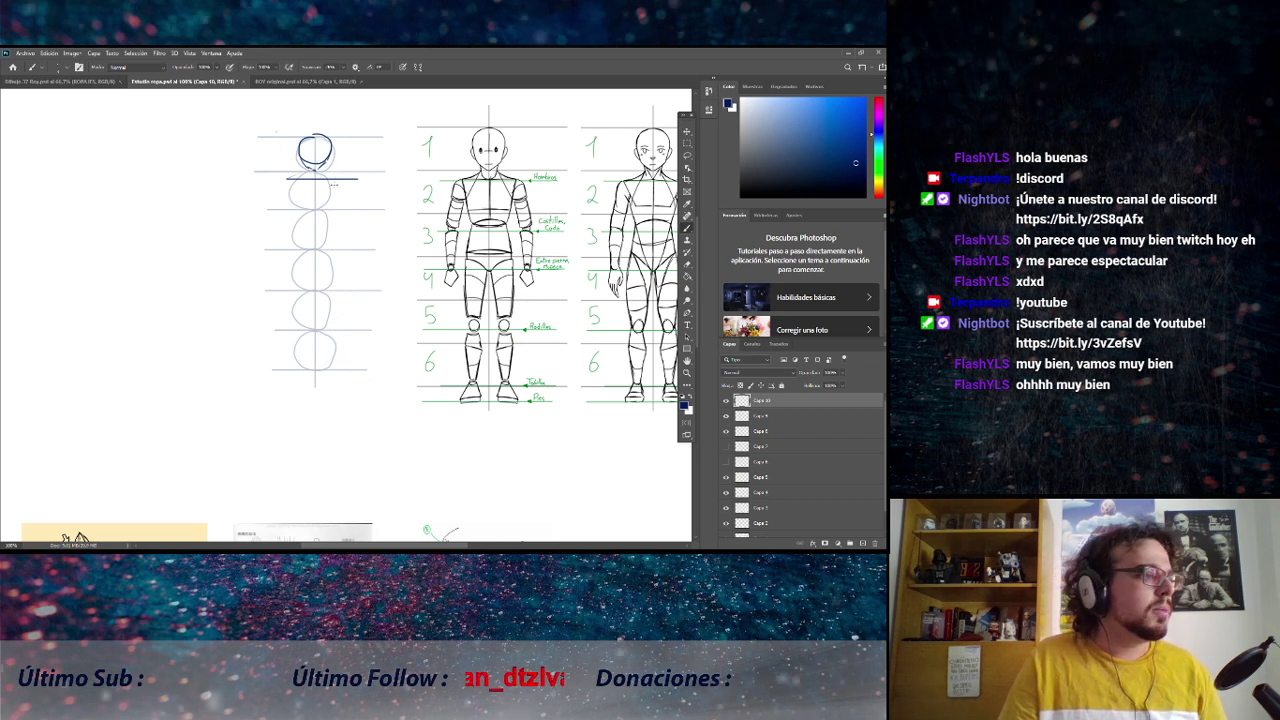
{"action": "left_click_drag", "start_coordinate": [336, 180], "coordinate": [325, 226]}
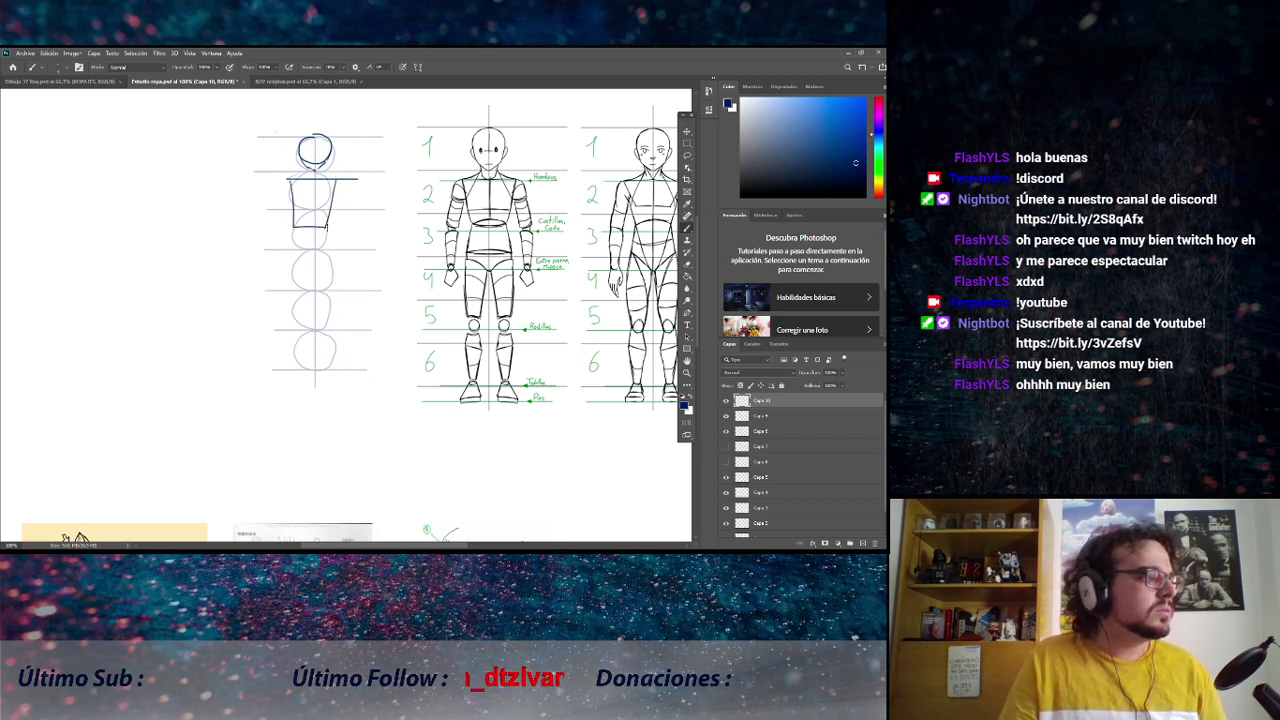
{"action": "key", "text": "ctrl+z"}
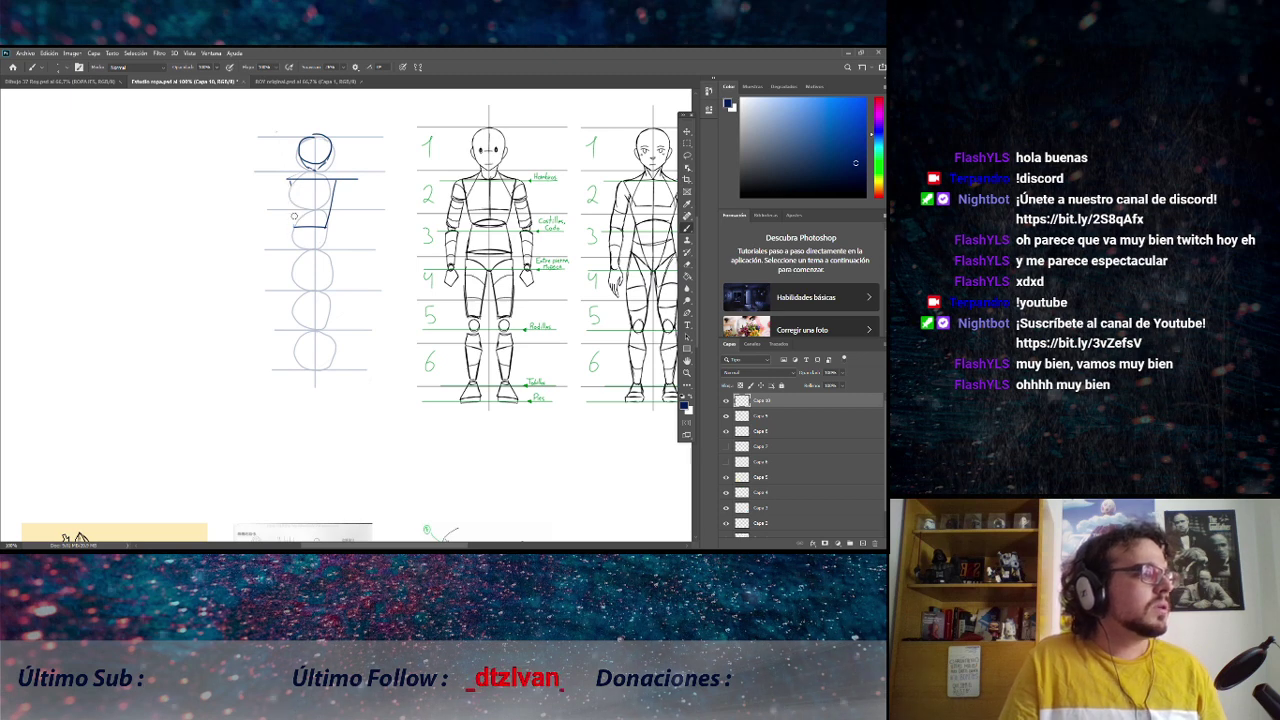
{"action": "left_click_drag", "start_coordinate": [291, 180], "coordinate": [299, 226]}
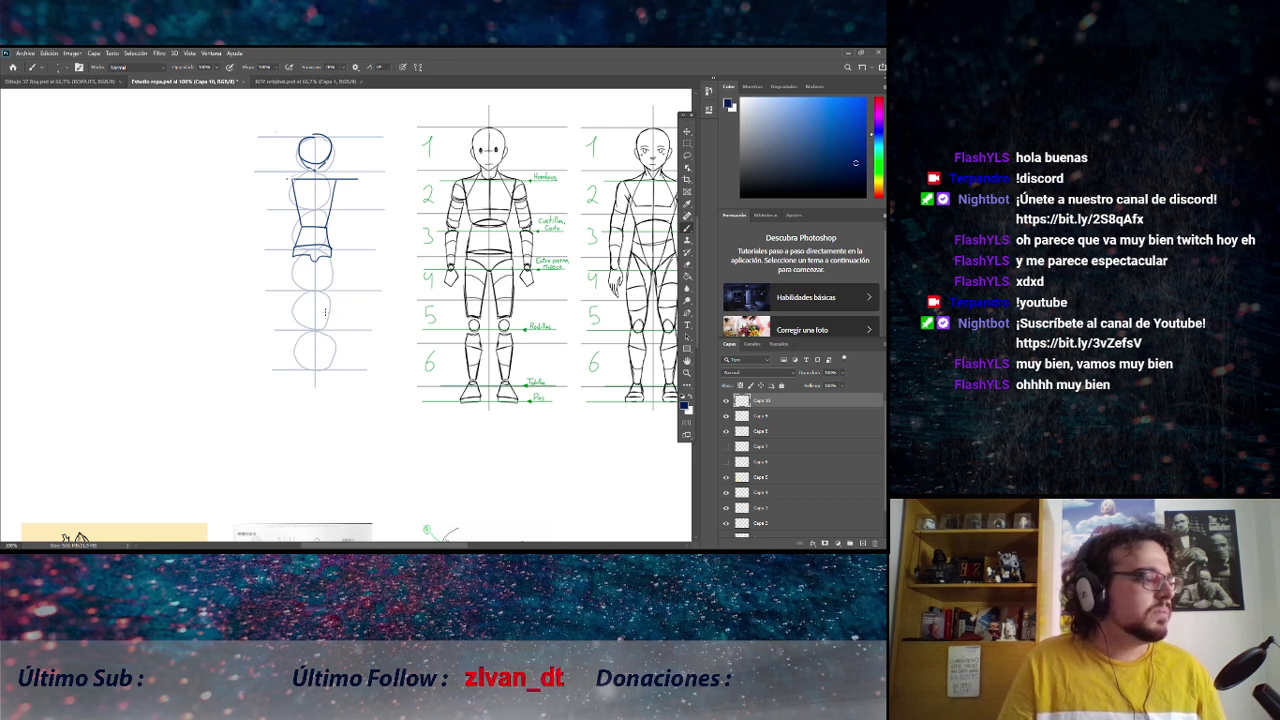
Sketch the figure's thighs, knee circles, lower legs and feet over the lower proportion guides.
{"action": "left_click_drag", "start_coordinate": [300, 315], "coordinate": [293, 314]}
{"action": "left_click_drag", "start_coordinate": [291, 263], "coordinate": [296, 308]}
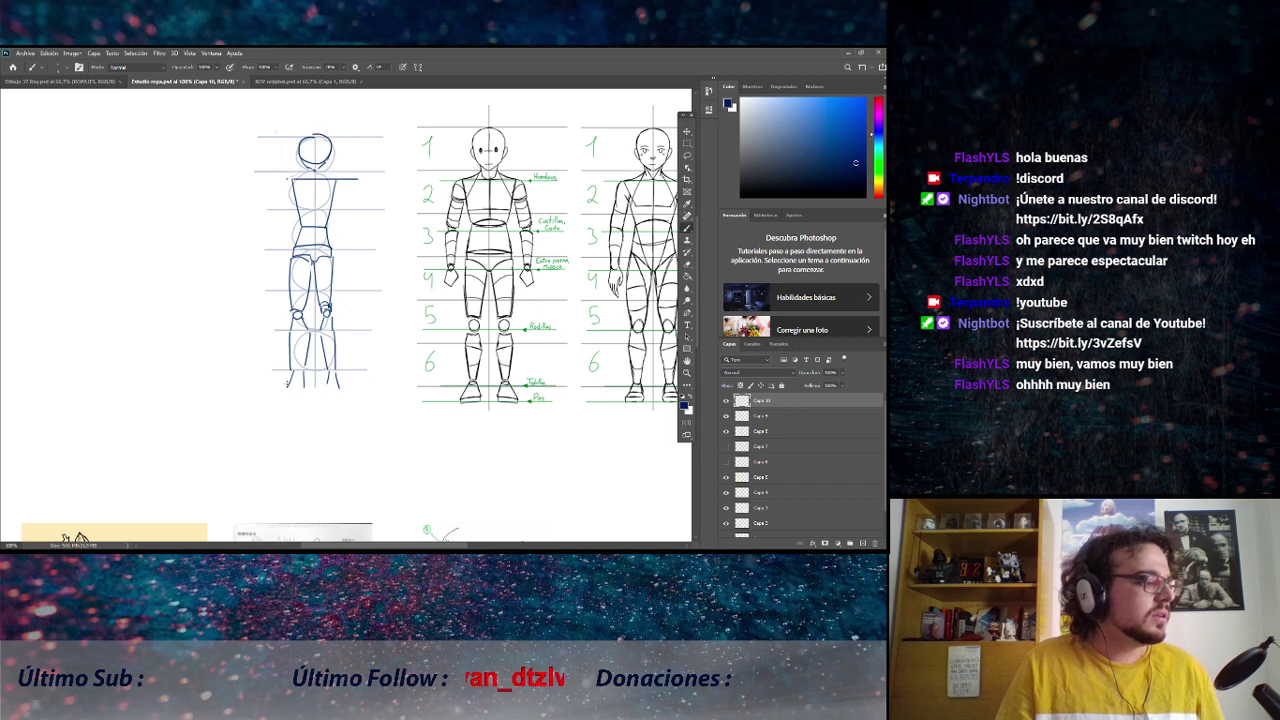
{"action": "left_click_drag", "start_coordinate": [286, 388], "coordinate": [305, 394]}
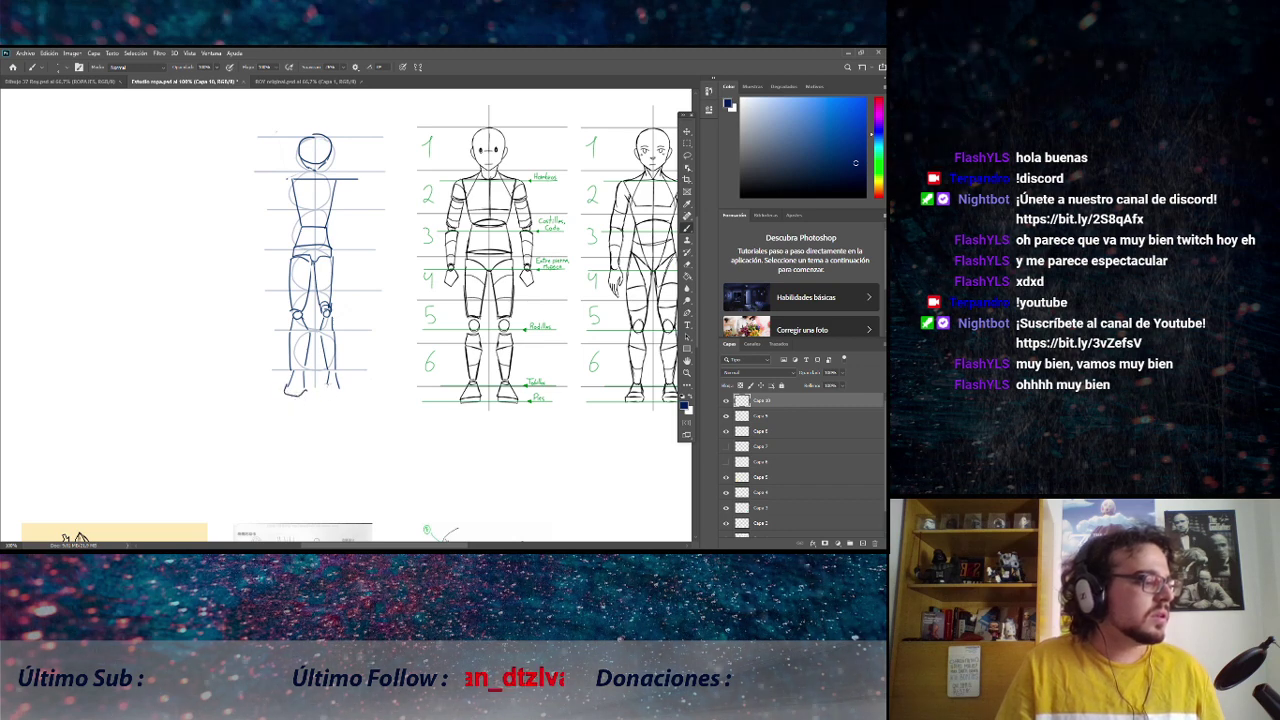
{"action": "left_click_drag", "start_coordinate": [338, 382], "coordinate": [344, 396]}
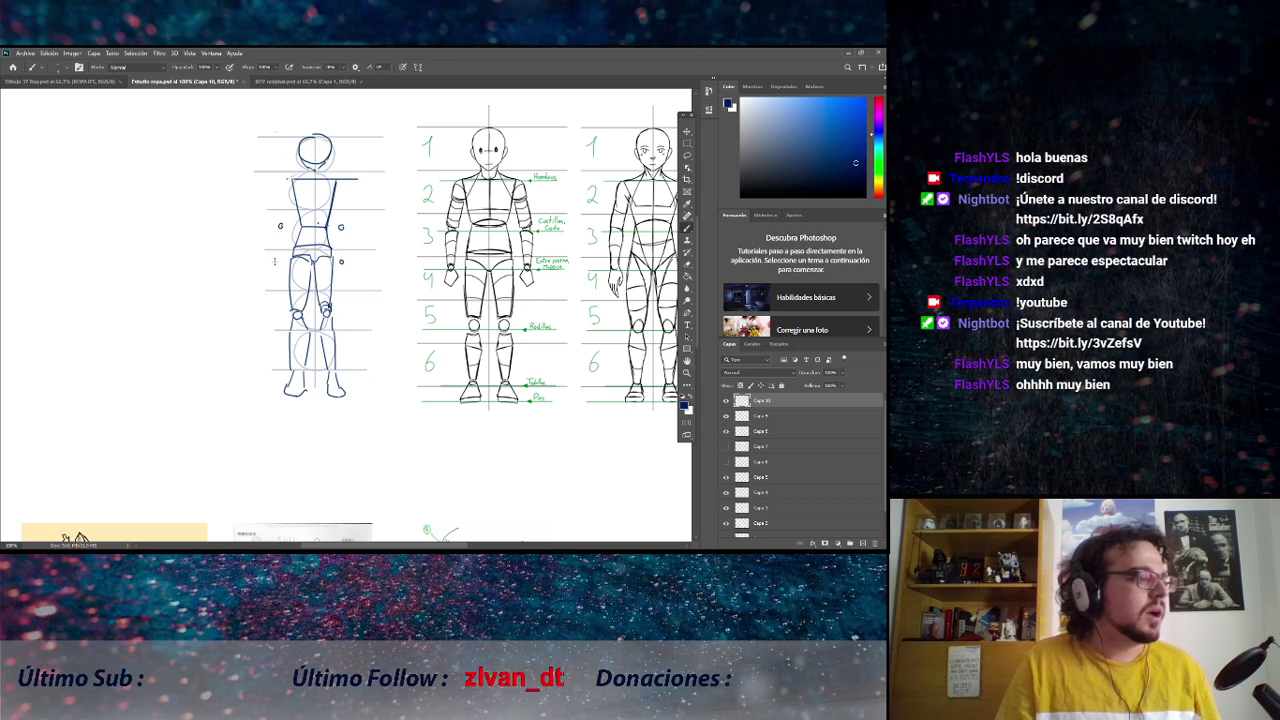
Mark the elbows and wrists with small circles, draw the upper arms and erase the shoulder line's excess.
{"action": "left_click_drag", "start_coordinate": [276, 262], "coordinate": [281, 266]}
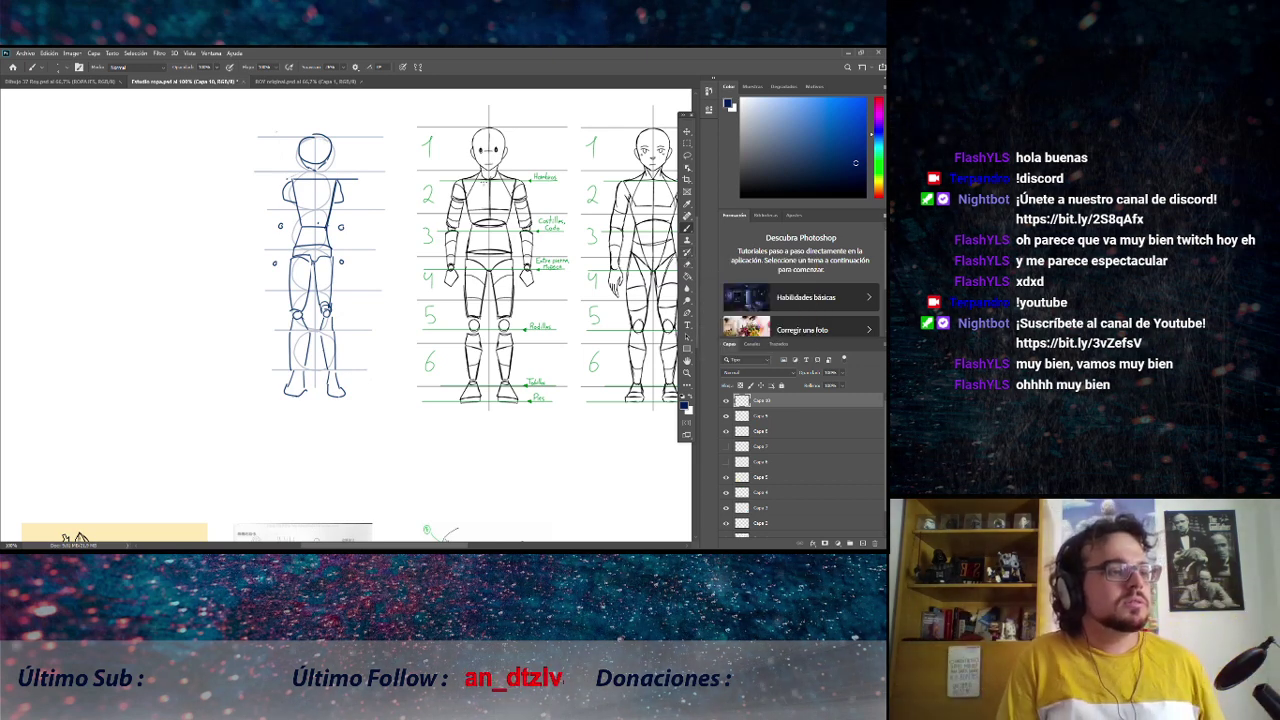
{"action": "left_click", "coordinate": [686, 264]}
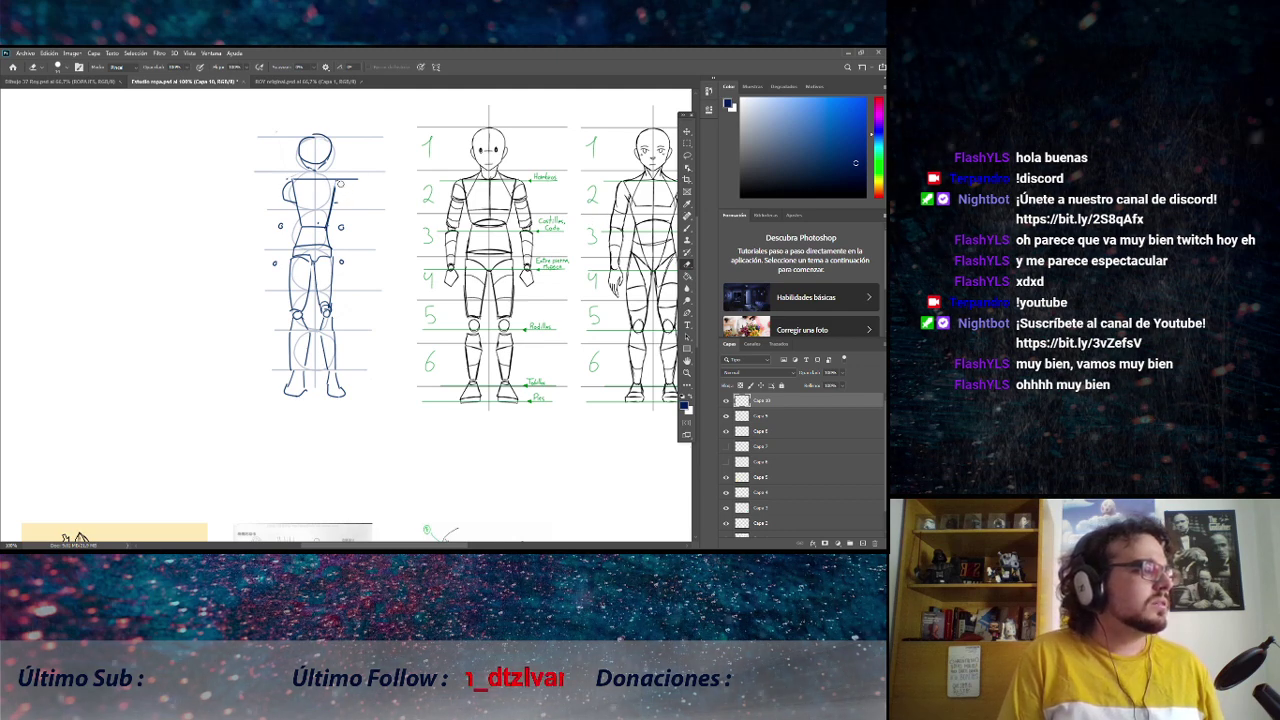
{"action": "key", "text": "b"}
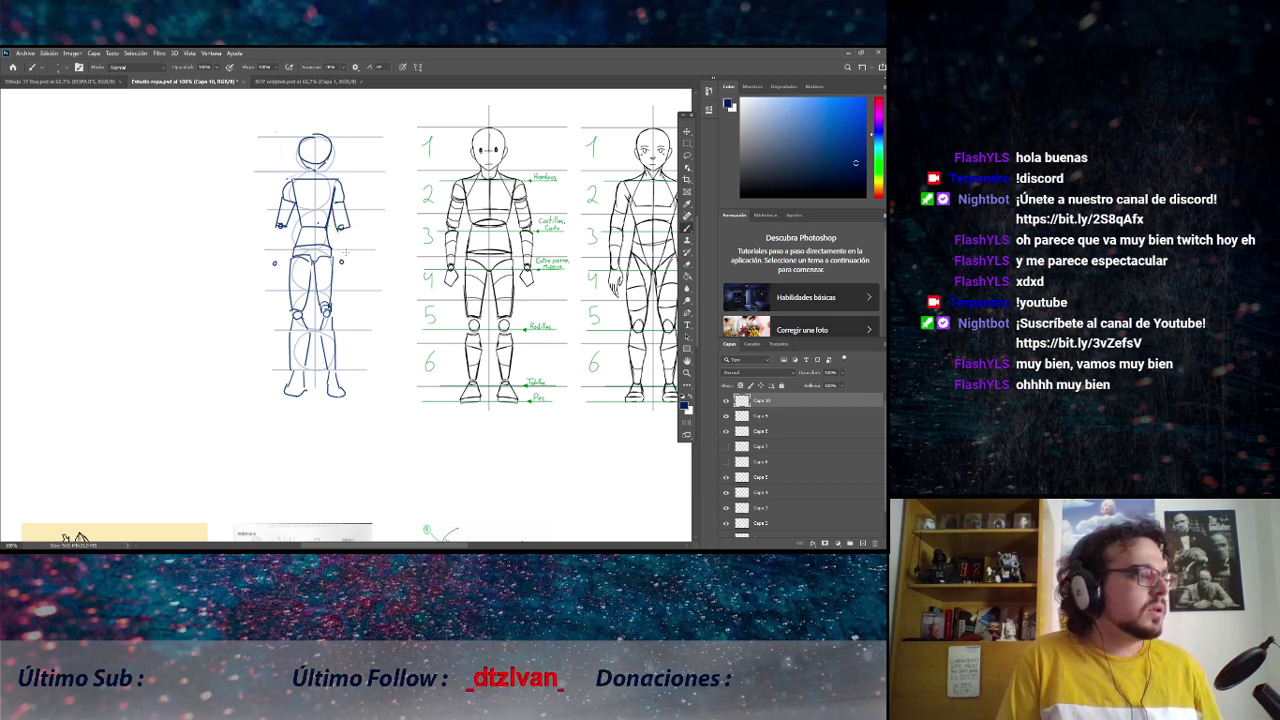
{"action": "left_click_drag", "start_coordinate": [348, 232], "coordinate": [341, 260]}
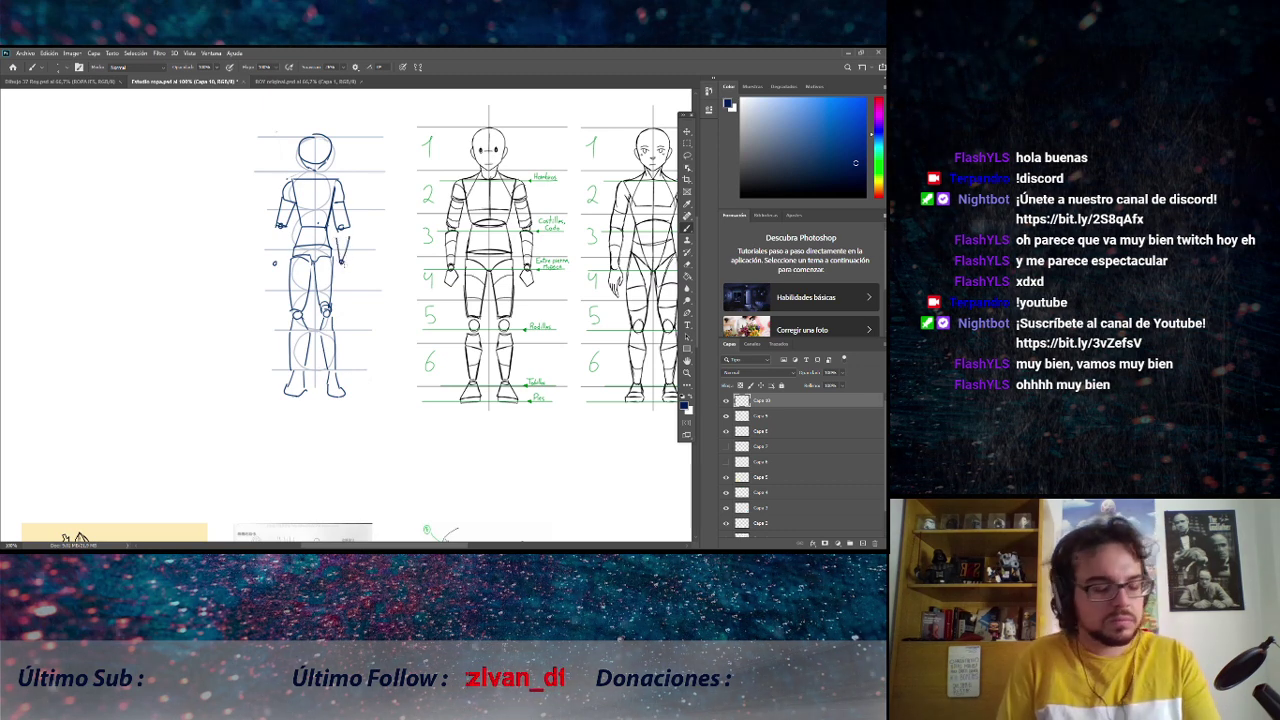
{"action": "key", "text": "ctrl+shift+n"}
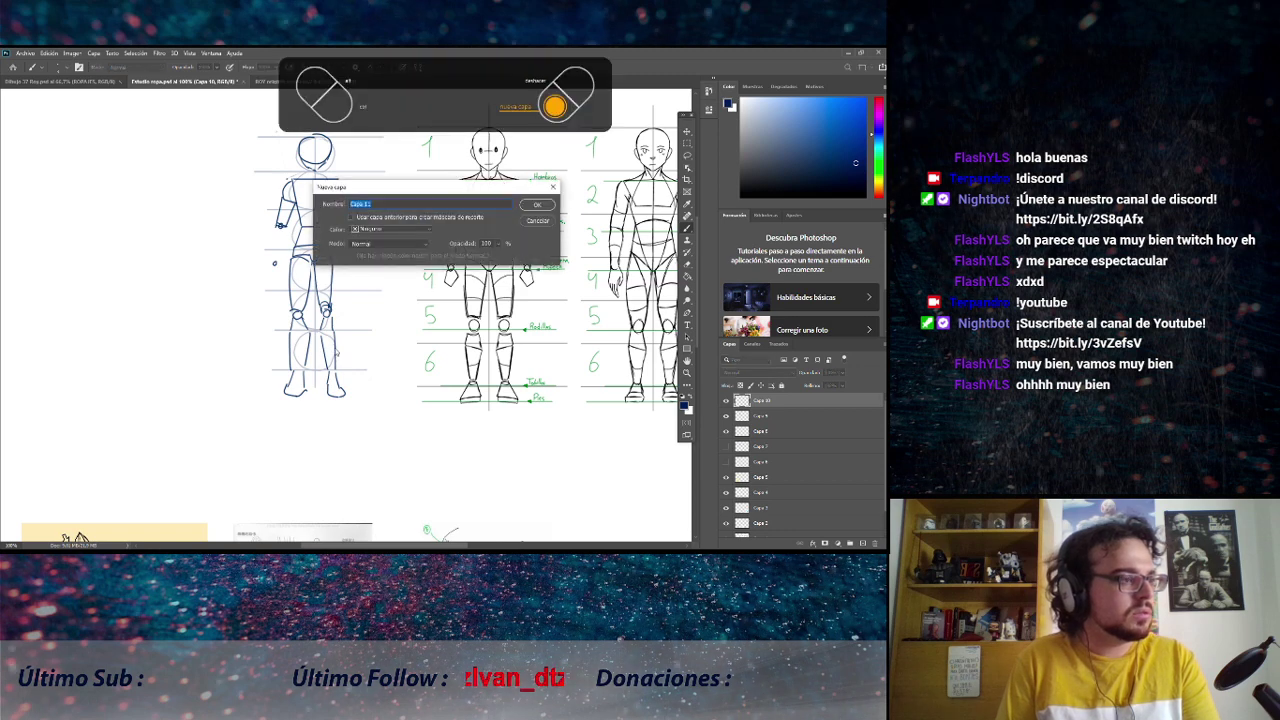
{"action": "left_click", "coordinate": [546, 221]}
{"action": "key", "text": "ctrl+z"}
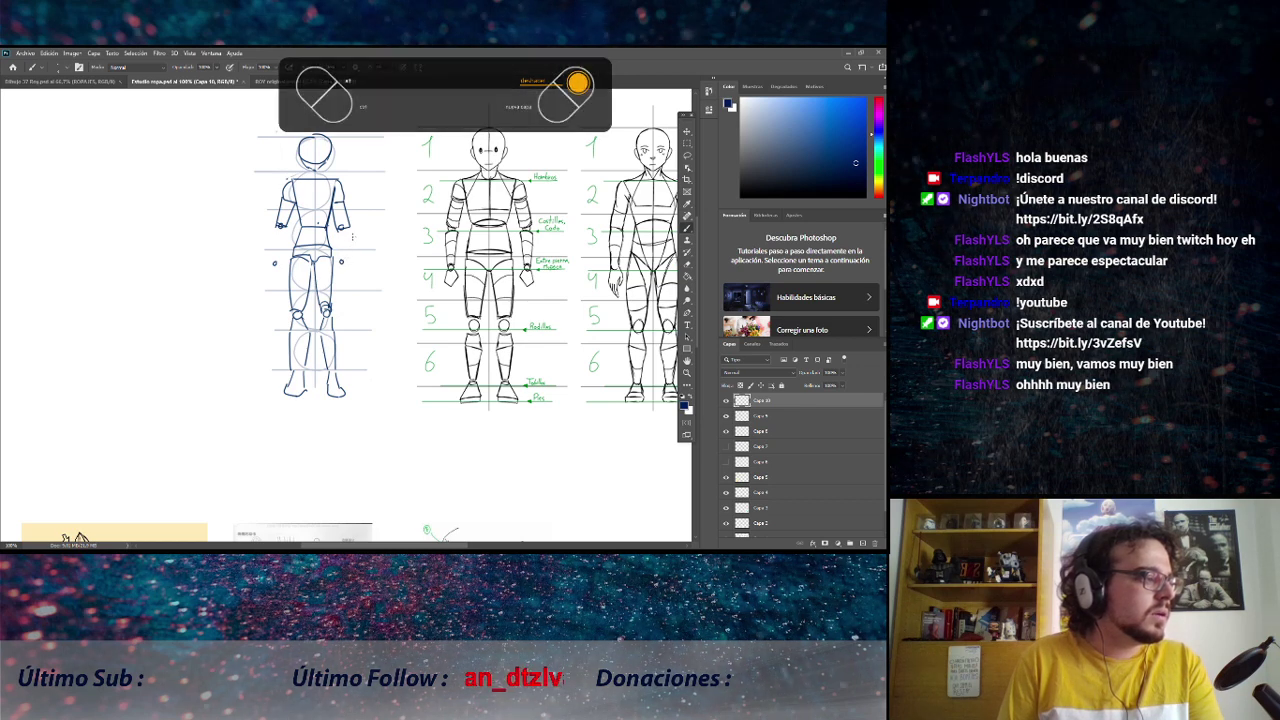
Draw both forearms as tapered shapes from the elbow circles down to the wrist circles.
{"action": "left_click_drag", "start_coordinate": [352, 238], "coordinate": [341, 264]}
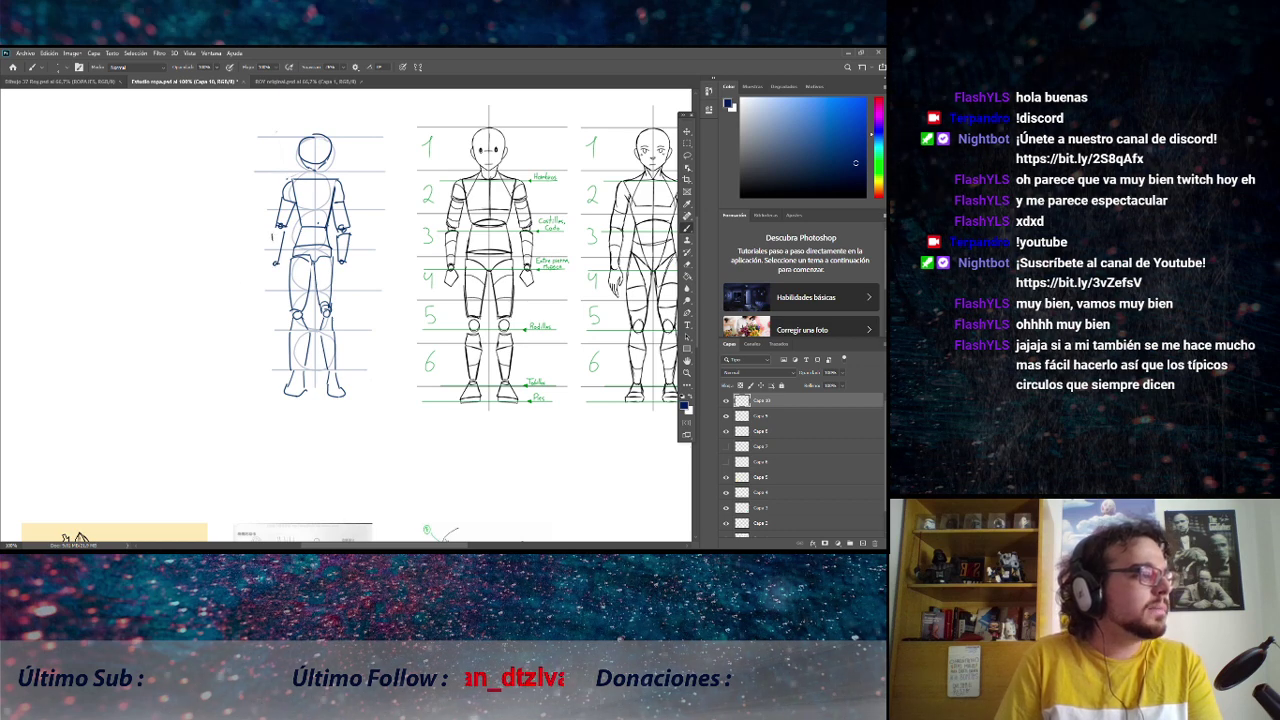
{"action": "key", "text": "ctrl"}
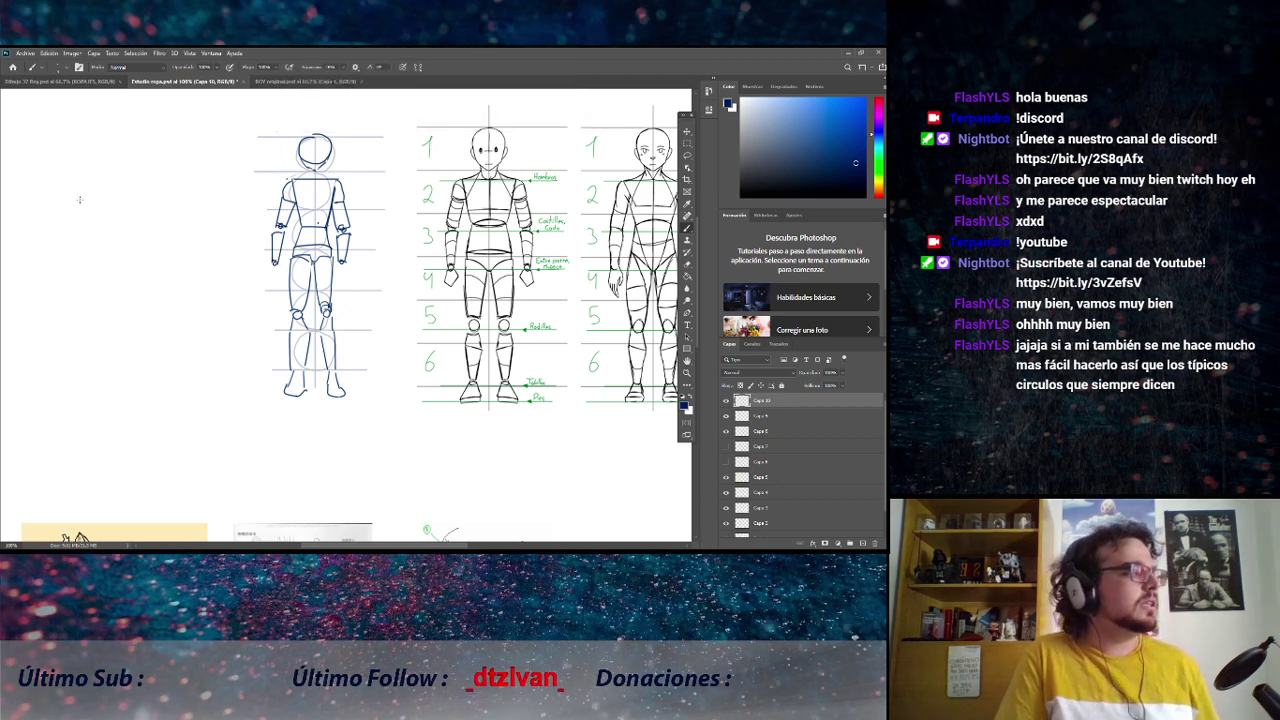
Draw a straight line between two end ticks and a single curved arc in the blank area beside the figure, undoing the extra curves.
{"action": "left_click_drag", "start_coordinate": [79, 207], "coordinate": [175, 201]}
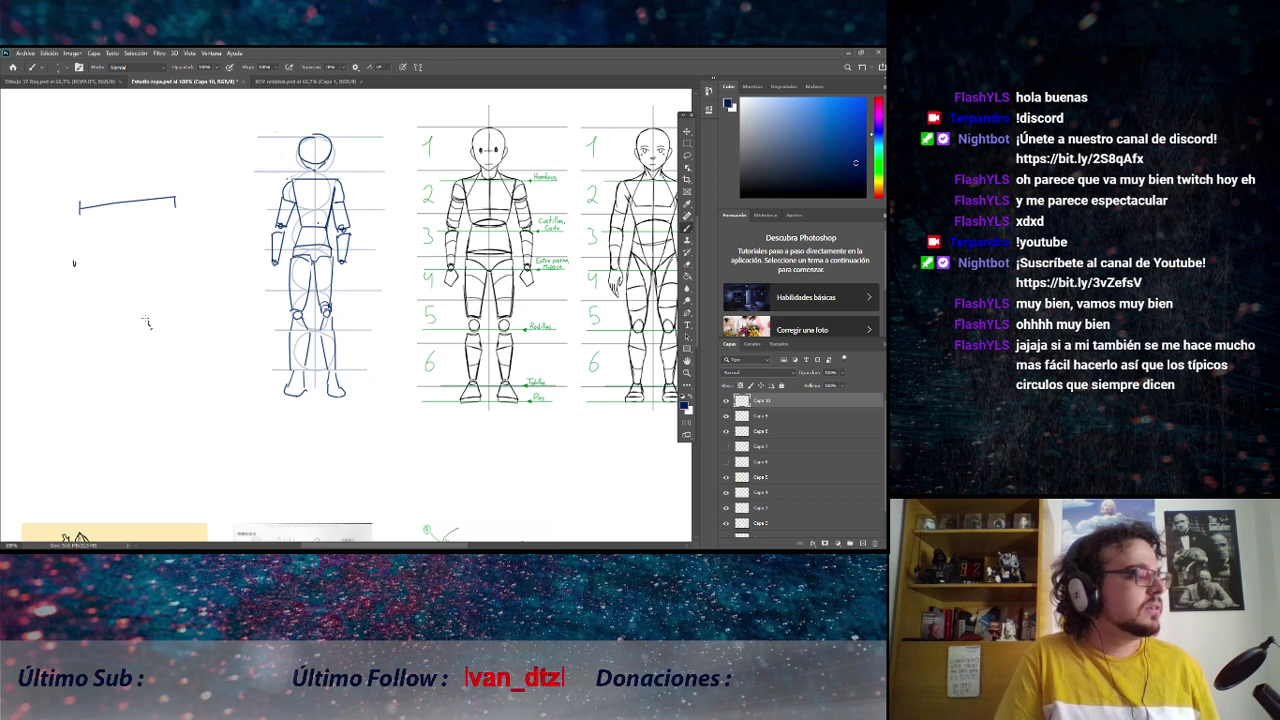
{"action": "key", "text": "e"}
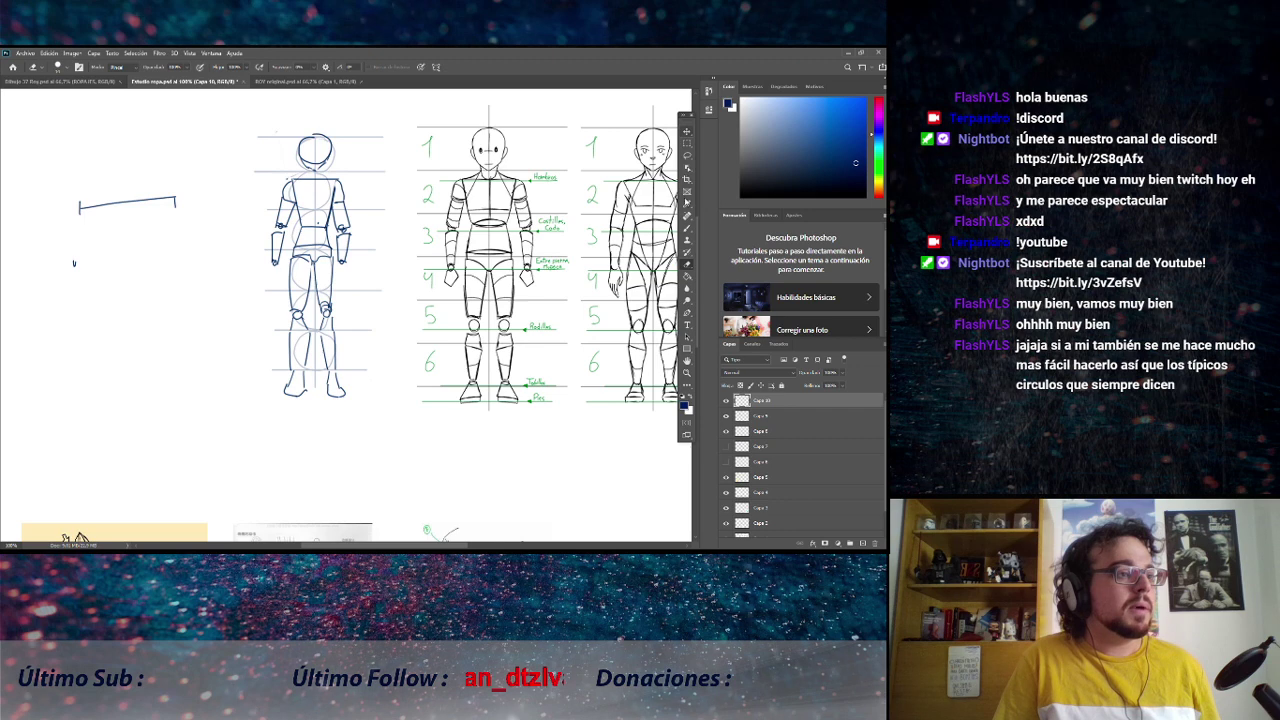
{"action": "key", "text": "b"}
{"action": "left_click_drag", "start_coordinate": [73, 263], "coordinate": [153, 340]}
{"action": "left_click_drag", "start_coordinate": [73, 264], "coordinate": [103, 327]}
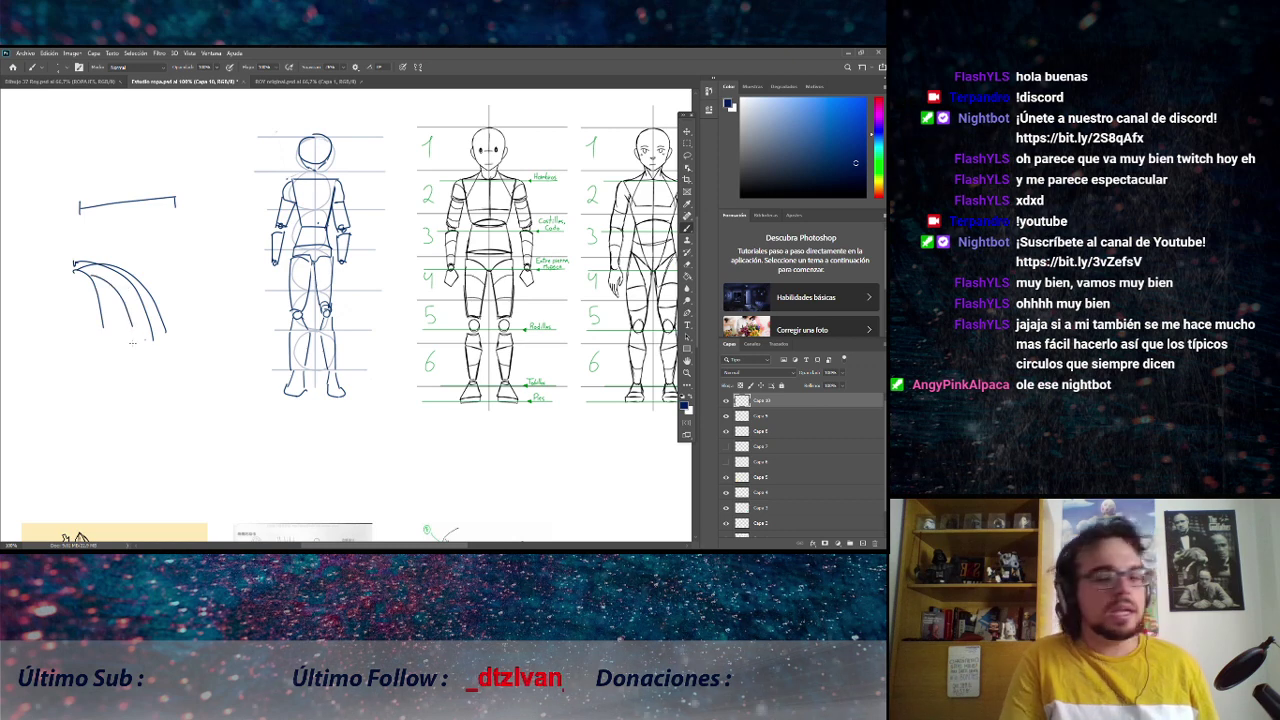
{"action": "key", "text": "ctrl+z"}
{"action": "key", "text": "ctrl+z"}
{"action": "key", "text": "ctrl+z"}
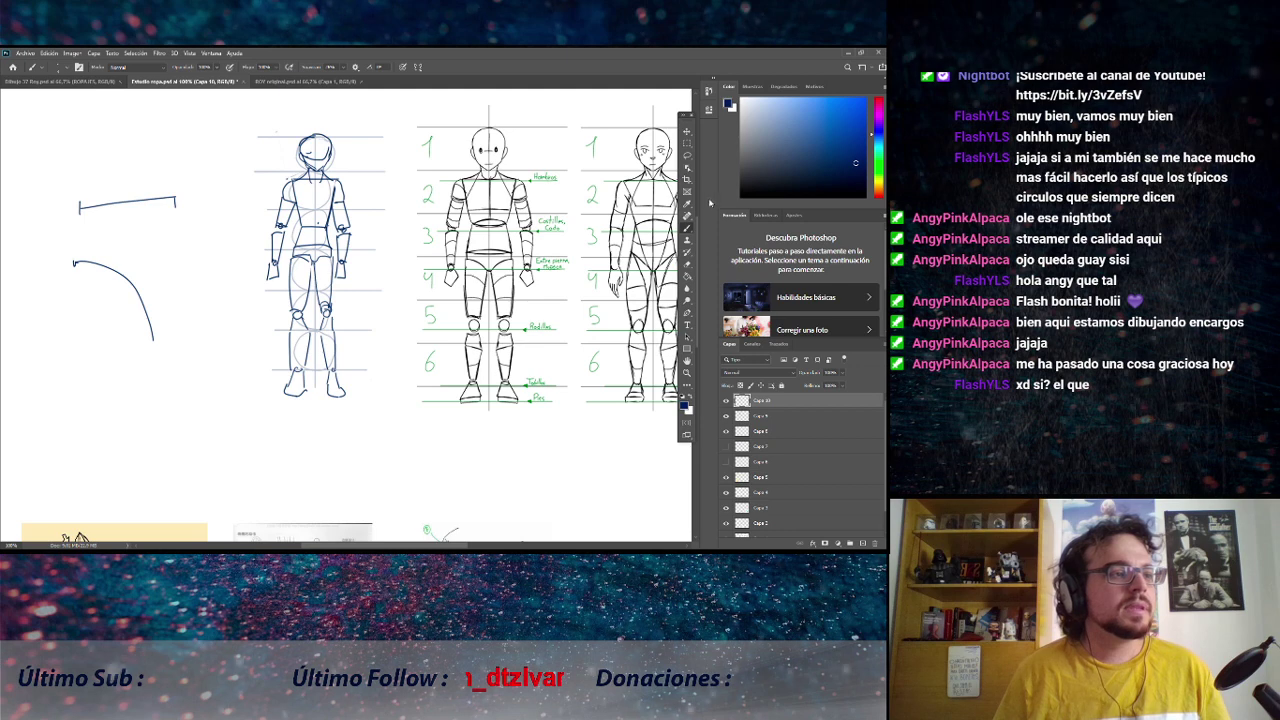
Hide the blue figure's layer and add a new layer above it for a second figure on the same guides.
{"action": "left_click", "coordinate": [686, 360]}
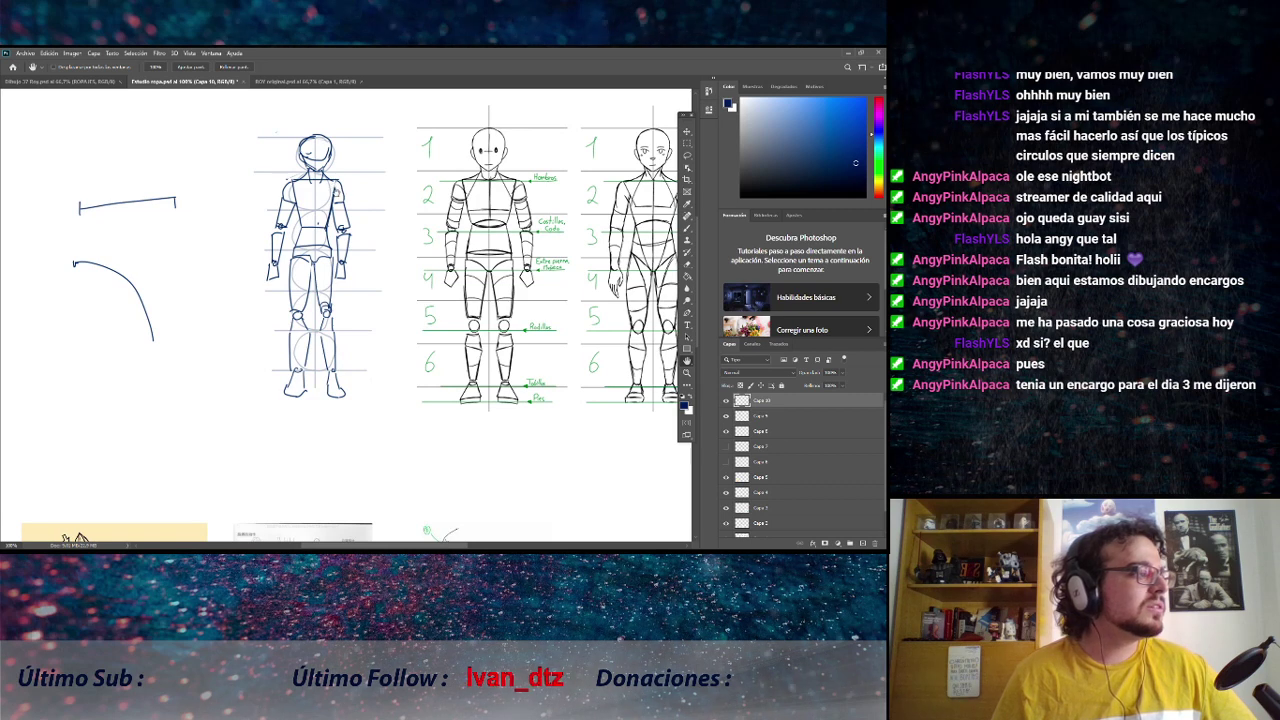
{"action": "left_click_drag", "start_coordinate": [490, 300], "coordinate": [493, 304]}
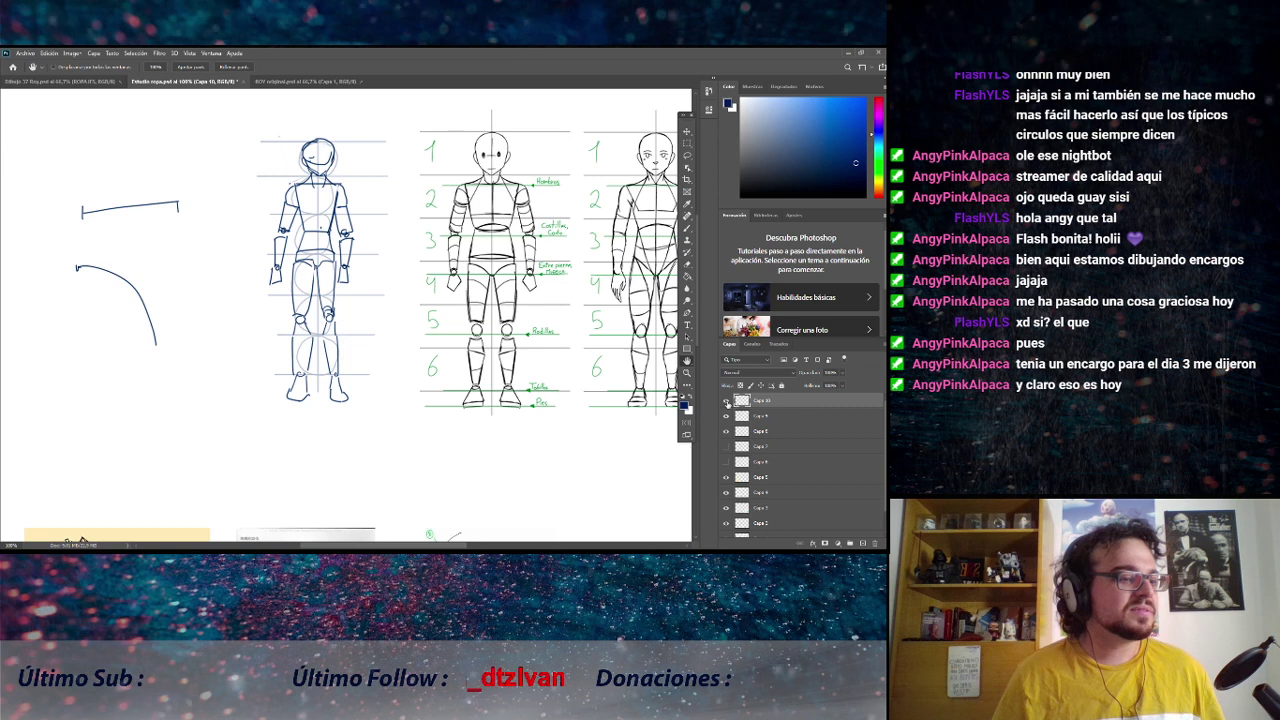
{"action": "left_click", "coordinate": [726, 400]}
{"action": "key", "text": "ctrl+shift+n"}
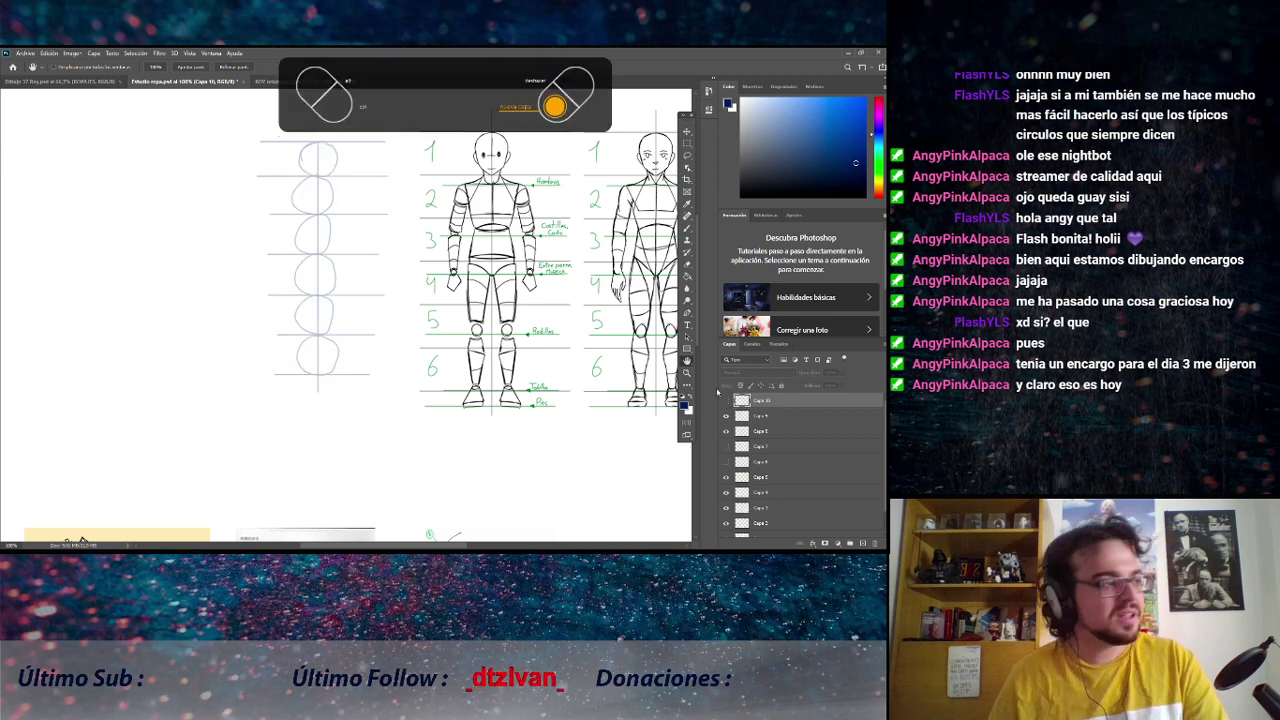
{"action": "key", "text": "Return"}
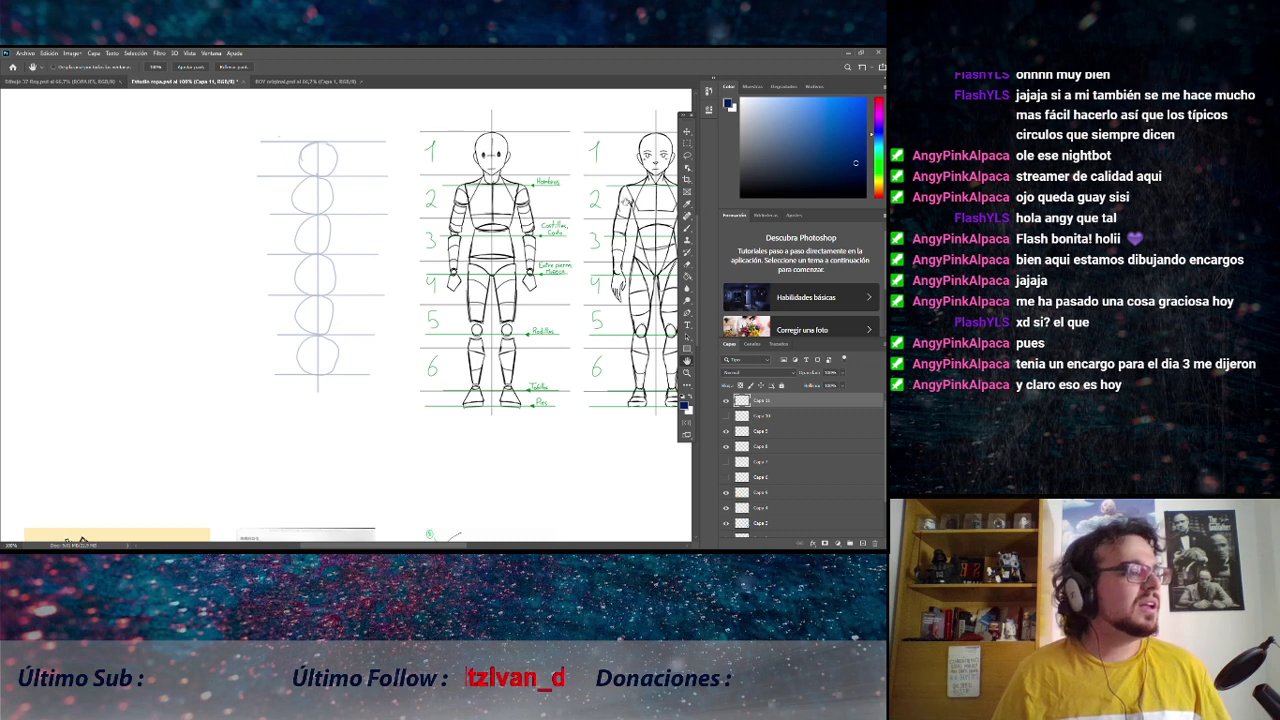
Choose the Brush and set its foreground colour to bright orange, undoing the darker trial stroke on the head circle.
{"action": "left_click", "coordinate": [686, 228]}
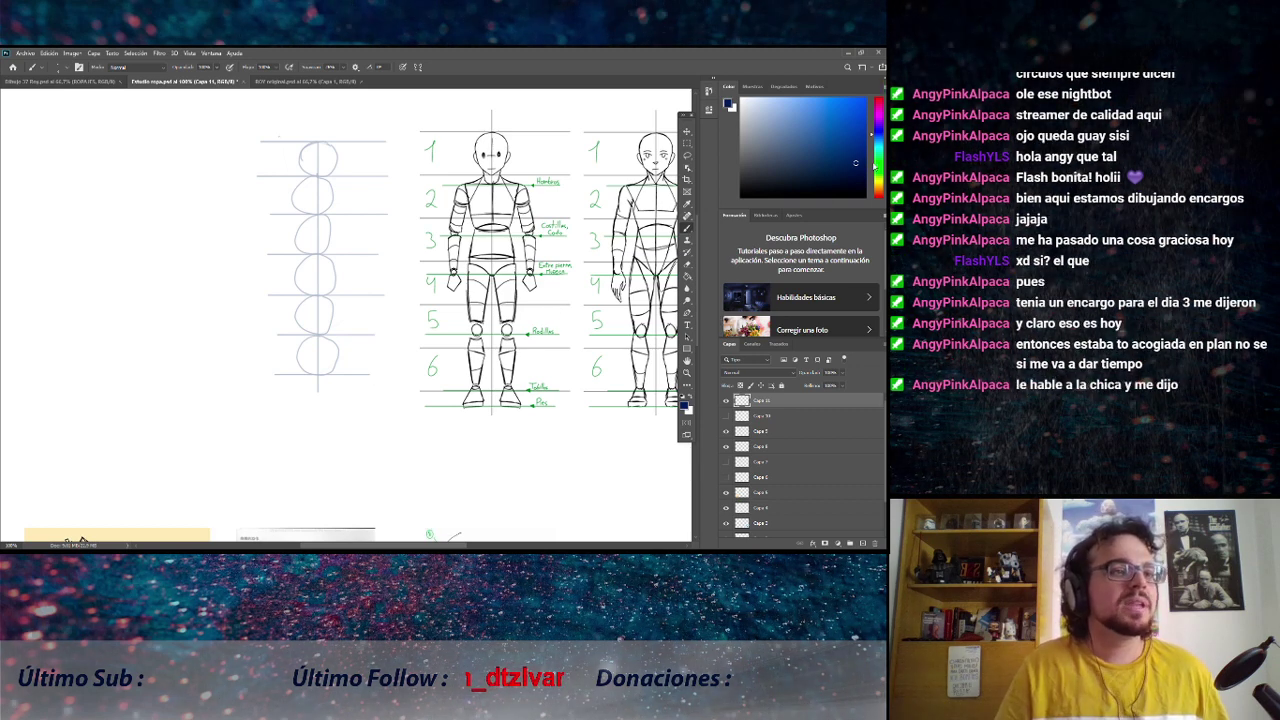
{"action": "key", "text": "x"}
{"action": "left_click", "coordinate": [864, 171]}
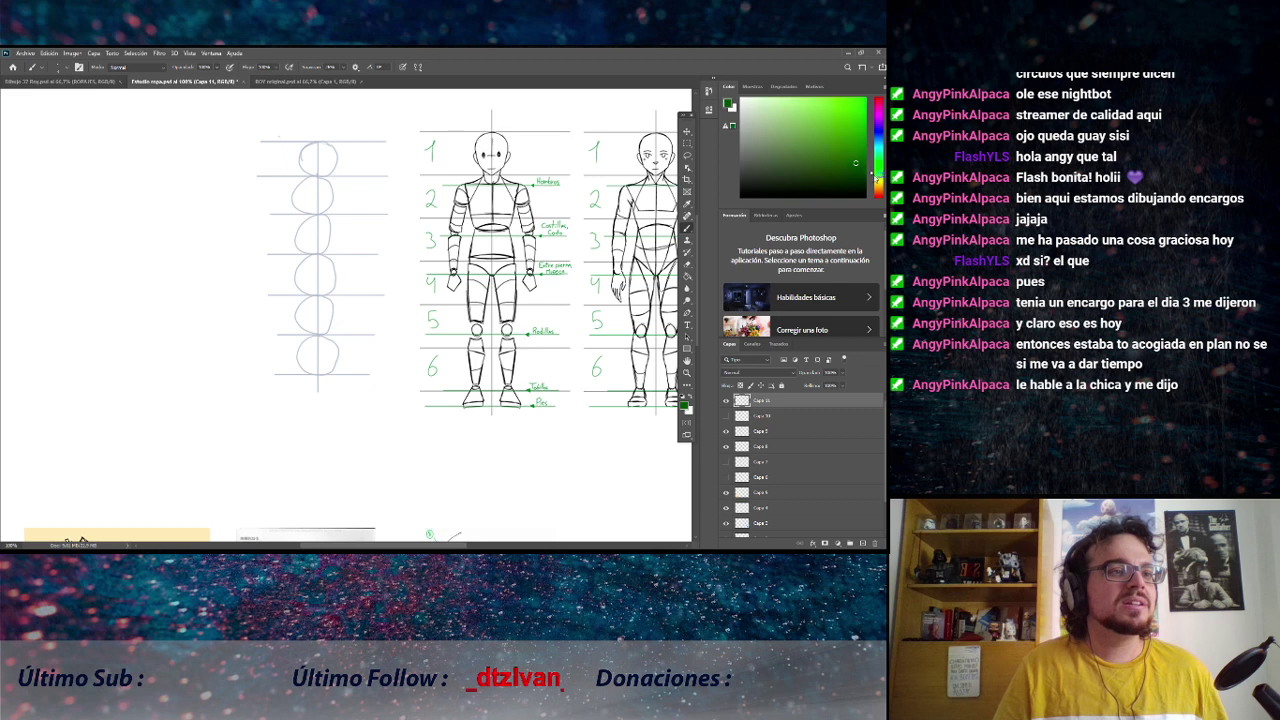
{"action": "left_click", "coordinate": [879, 194]}
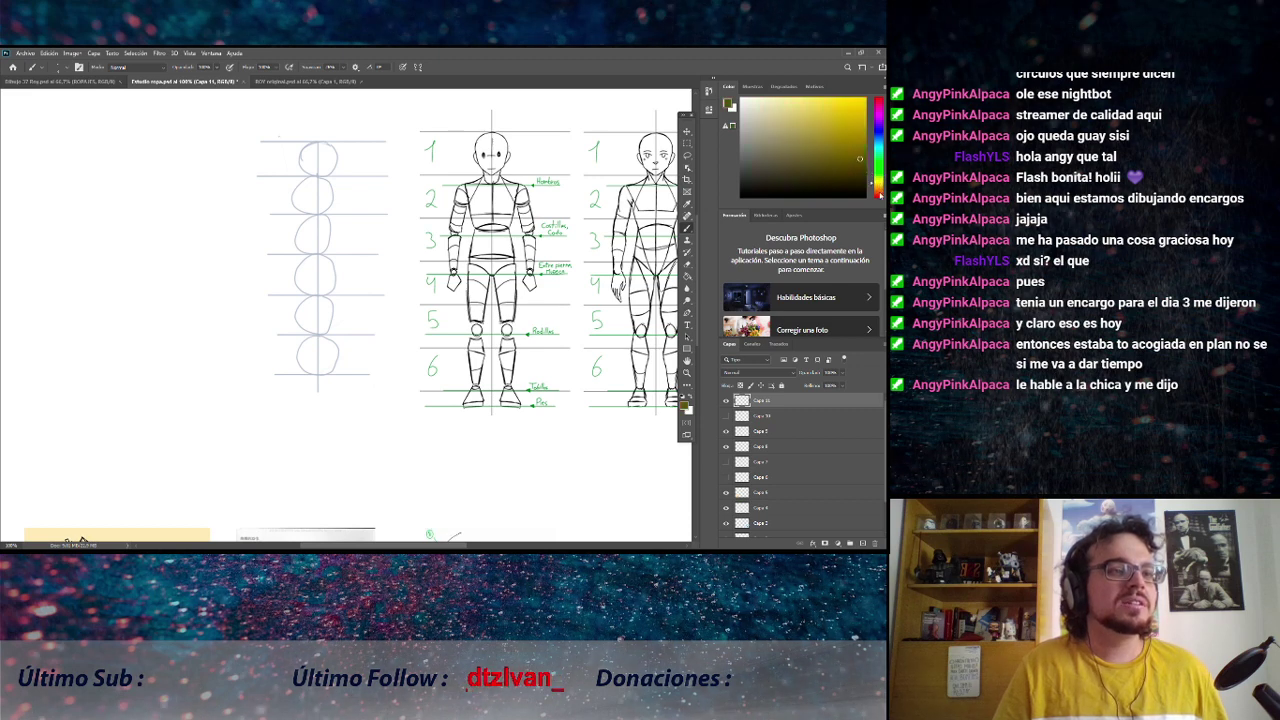
{"action": "left_click", "coordinate": [879, 196]}
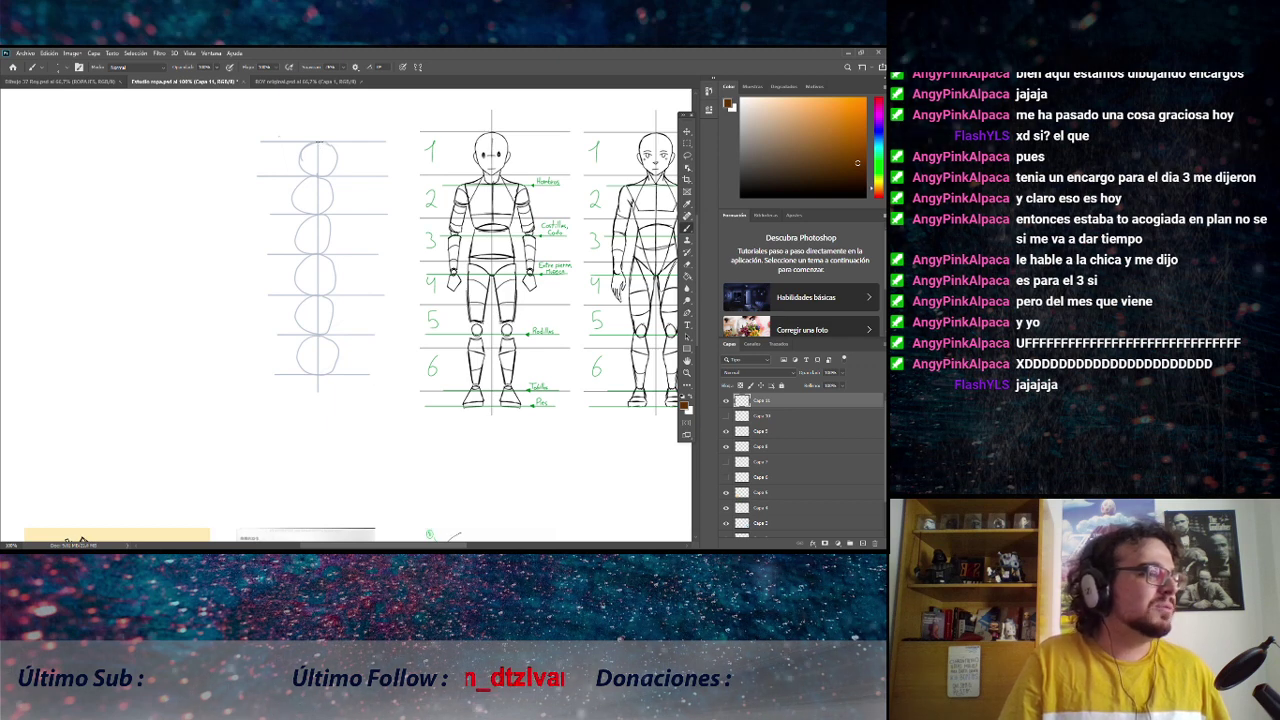
{"action": "left_click_drag", "start_coordinate": [306, 150], "coordinate": [318, 145]}
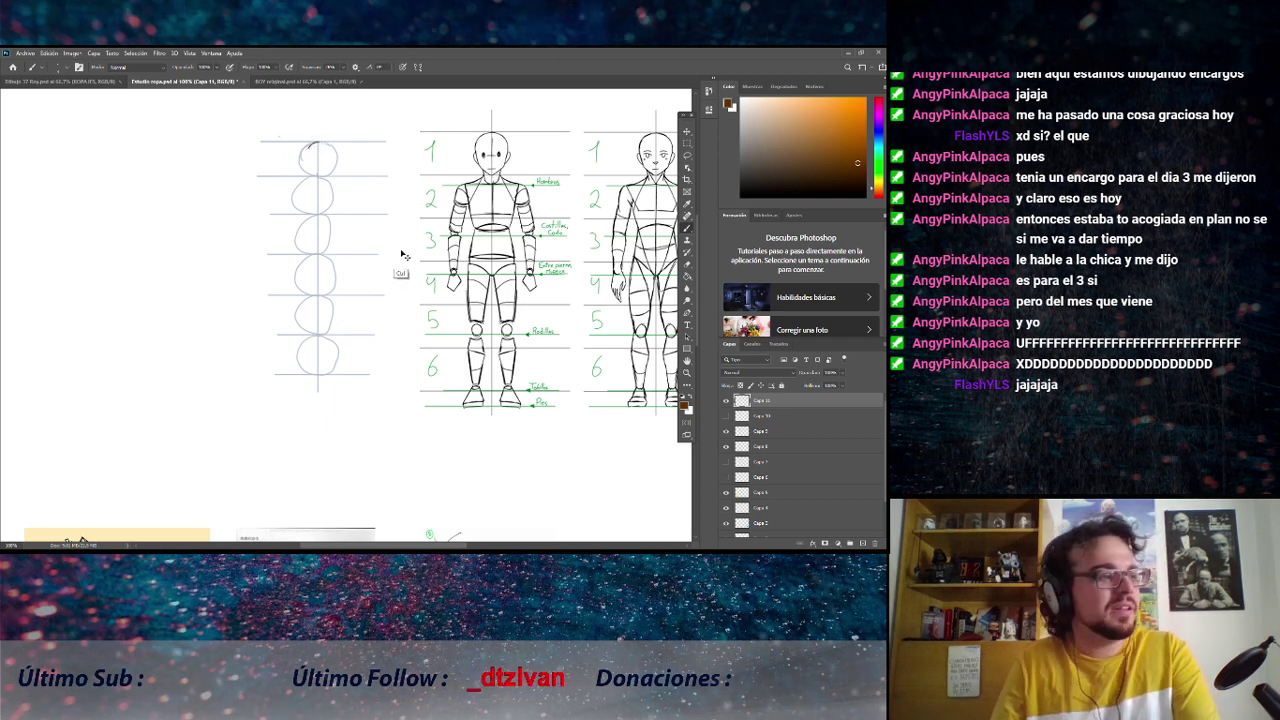
{"action": "left_click", "coordinate": [800, 114]}
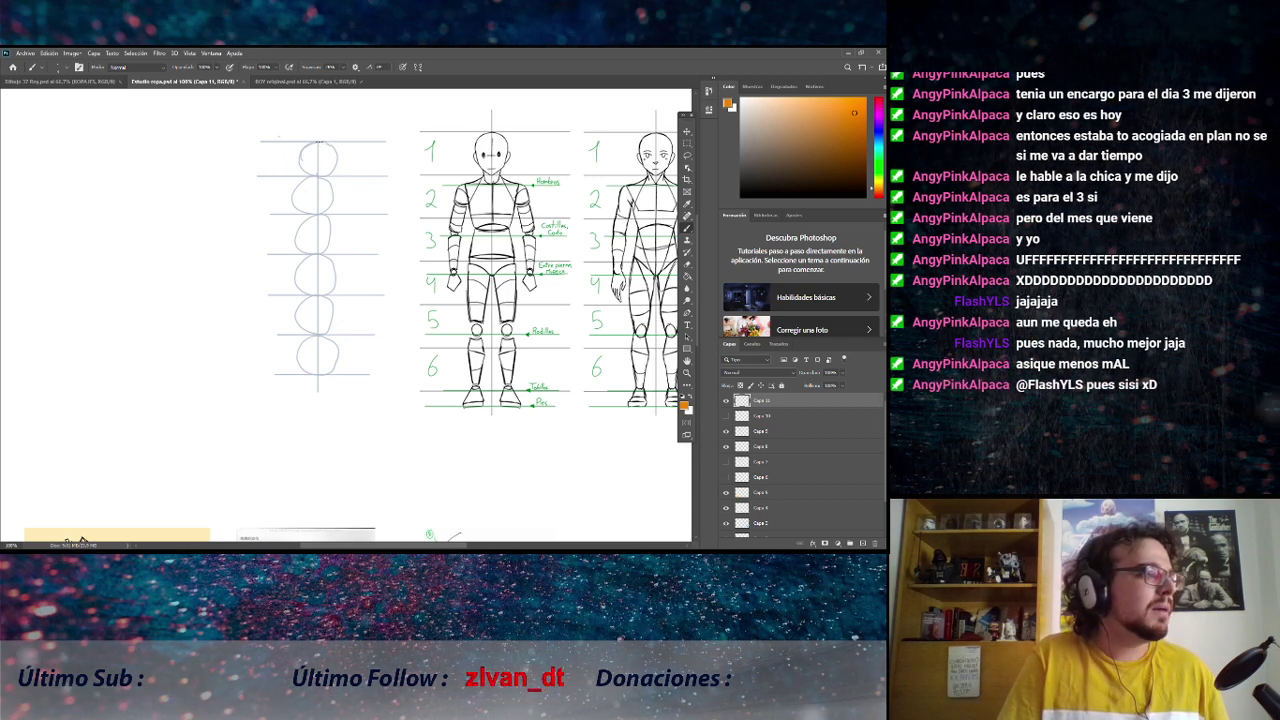
Sketch the second figure's head and jaw in orange over the first guide circle.
{"action": "right_click", "coordinate": [314, 143]}
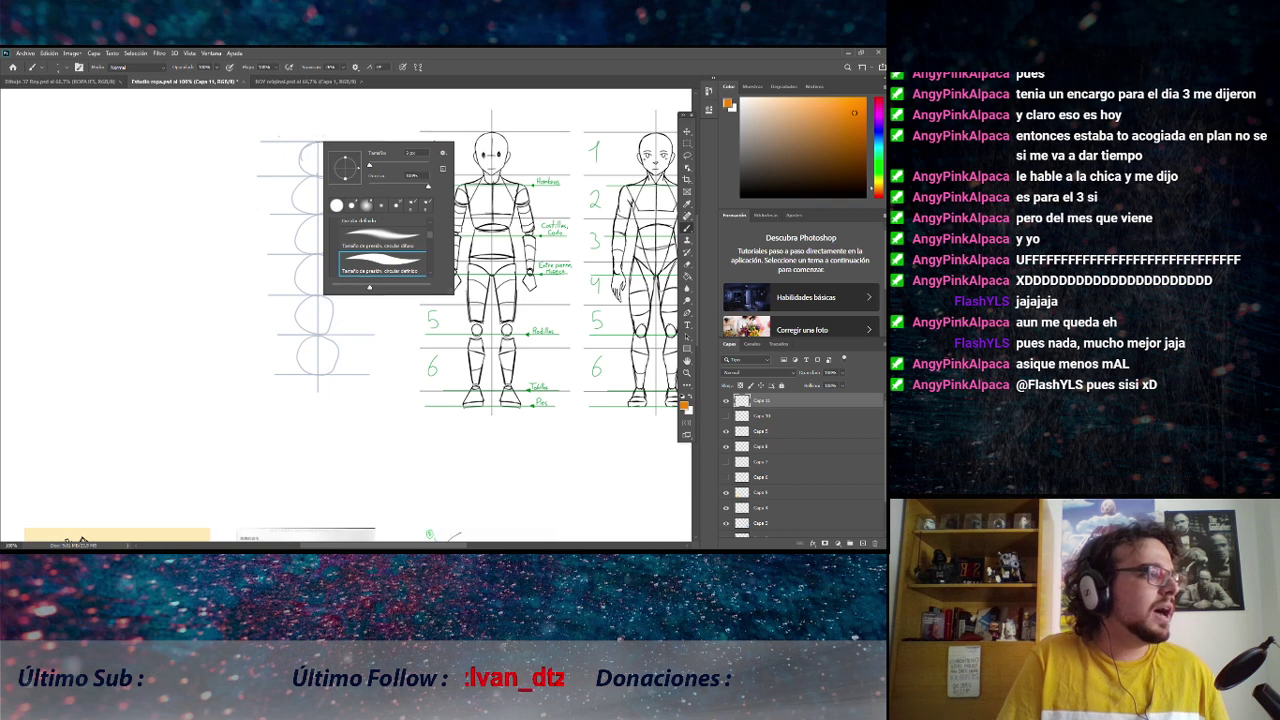
{"action": "left_click", "coordinate": [320, 142]}
{"action": "left_click_drag", "start_coordinate": [305, 158], "coordinate": [317, 143]}
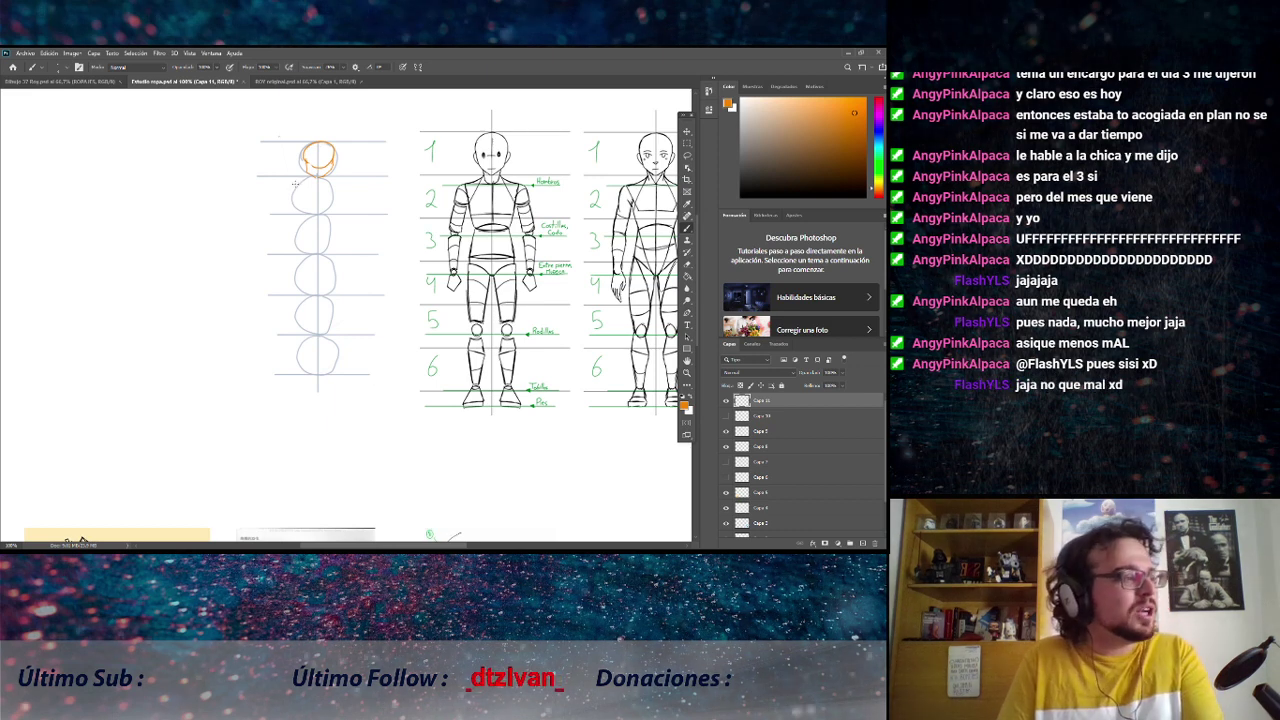
Draw a straight shoulder line just below the second guide line, a torso tapering to the waist, and the hips.
{"action": "key", "text": "shift"}
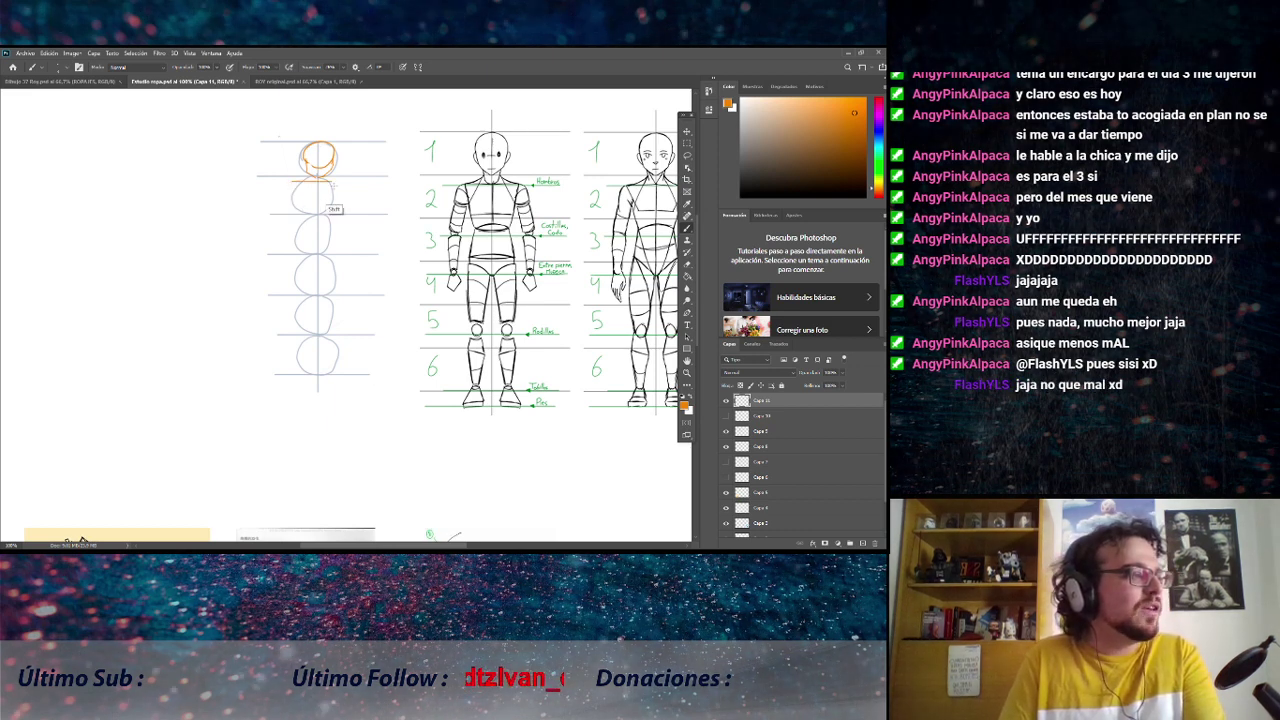
{"action": "left_click_drag", "start_coordinate": [293, 180], "coordinate": [356, 180]}
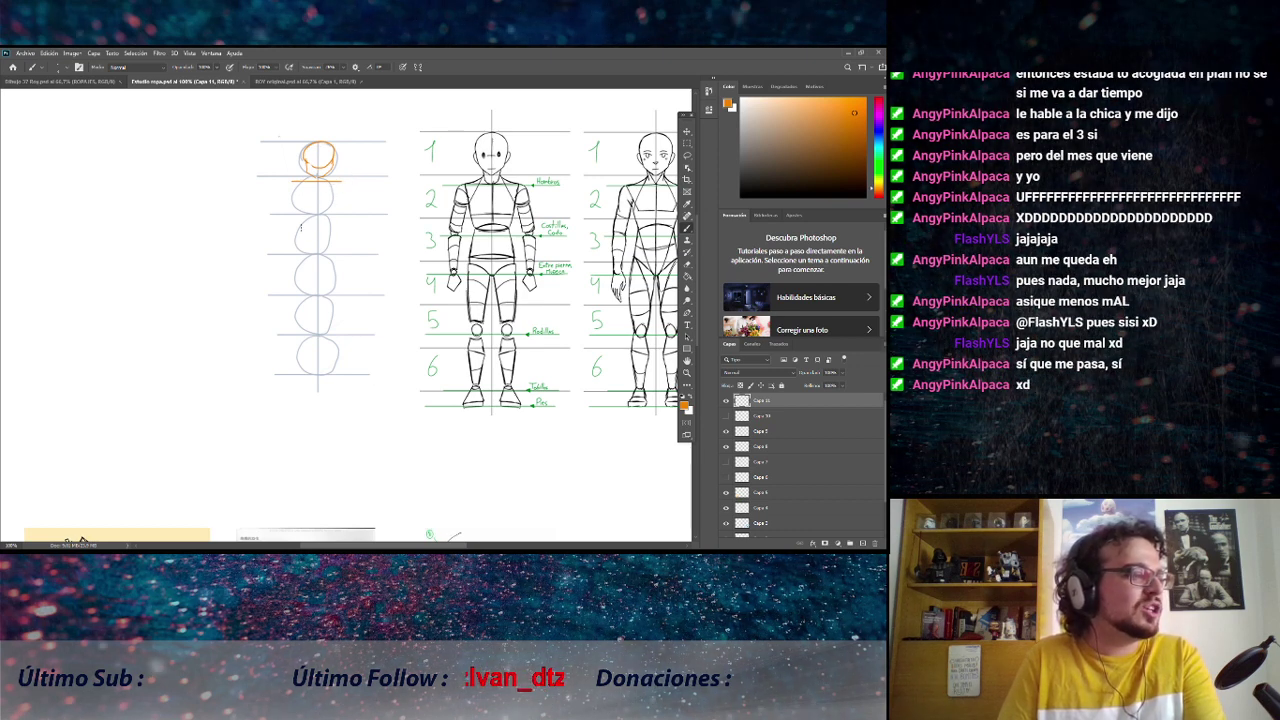
{"action": "left_click", "coordinate": [340, 182], "text": "shift"}
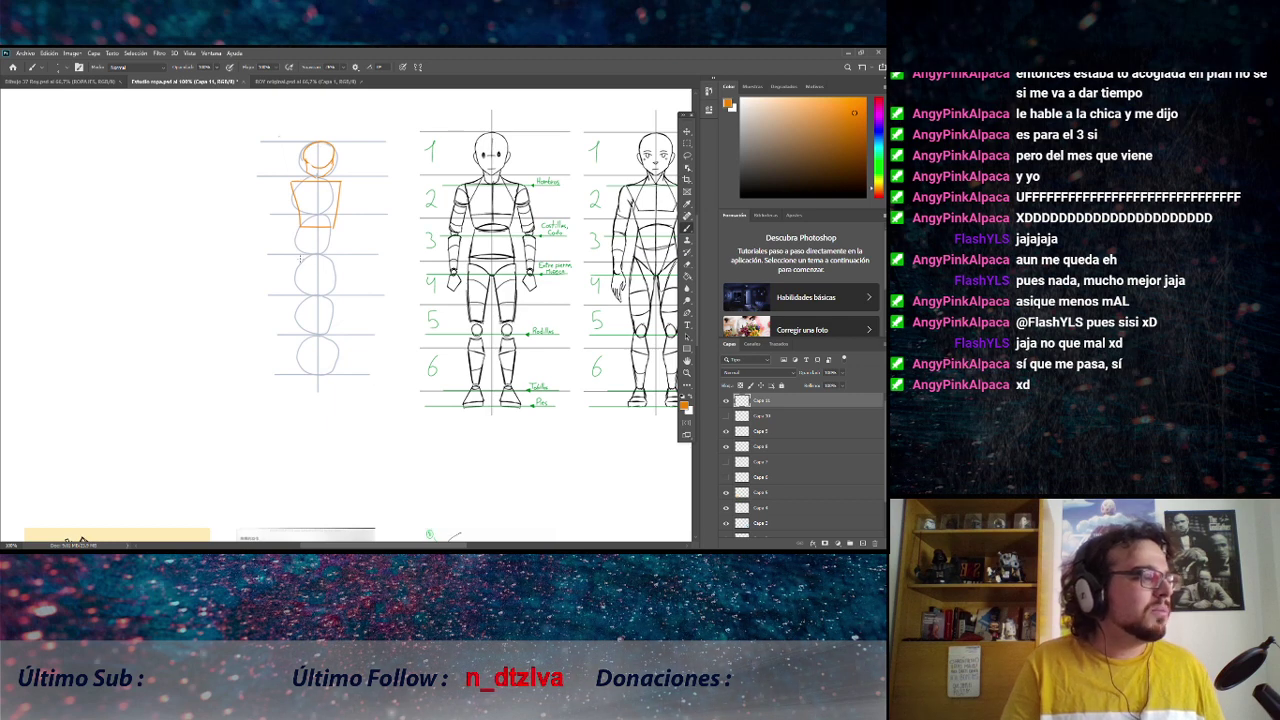
{"action": "left_click_drag", "start_coordinate": [296, 258], "coordinate": [318, 265]}
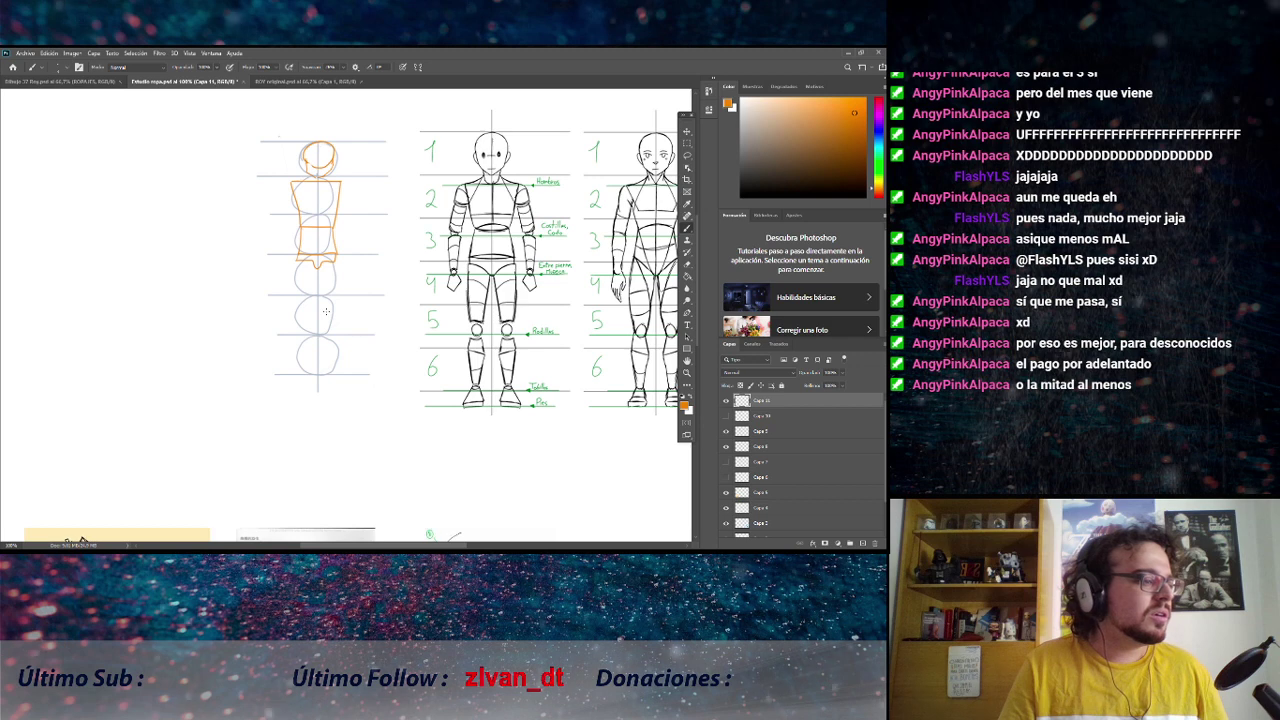
Draw two knee ovals on the fifth guide circle and one thigh, erasing its first outline and redrawing it from hip to knee.
{"action": "left_click_drag", "start_coordinate": [324, 312], "coordinate": [299, 319]}
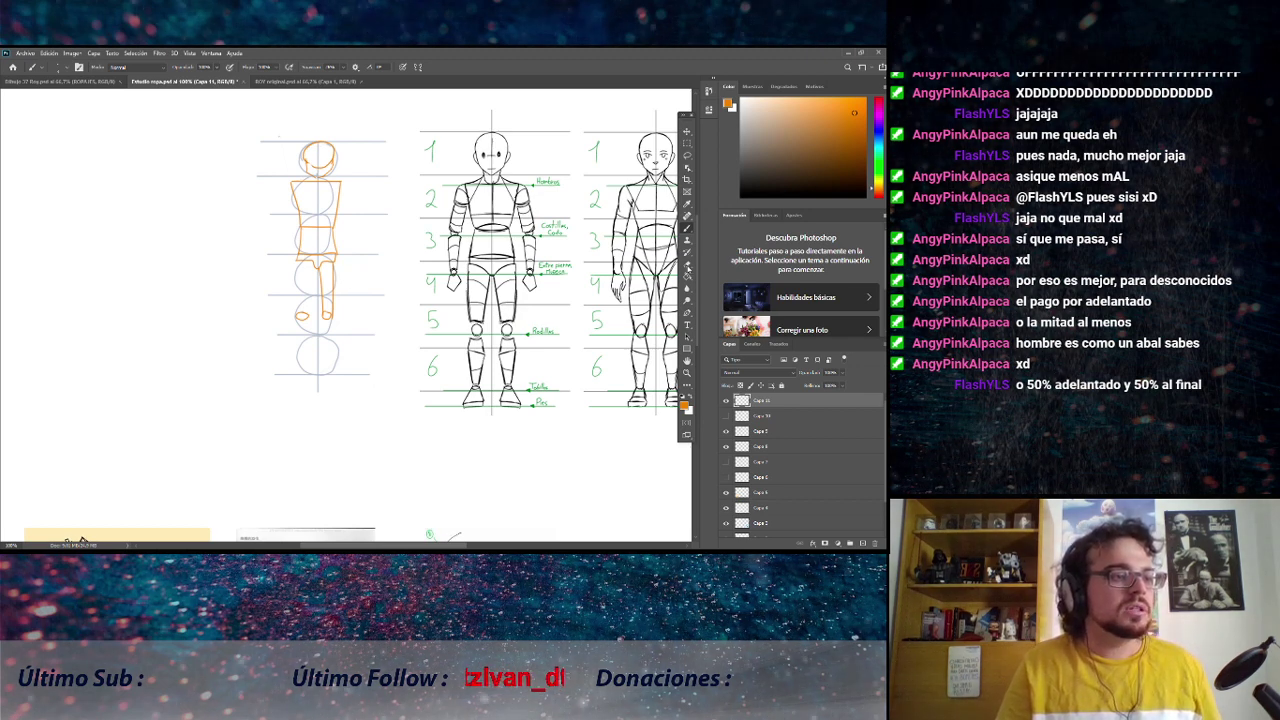
{"action": "key", "text": "e"}
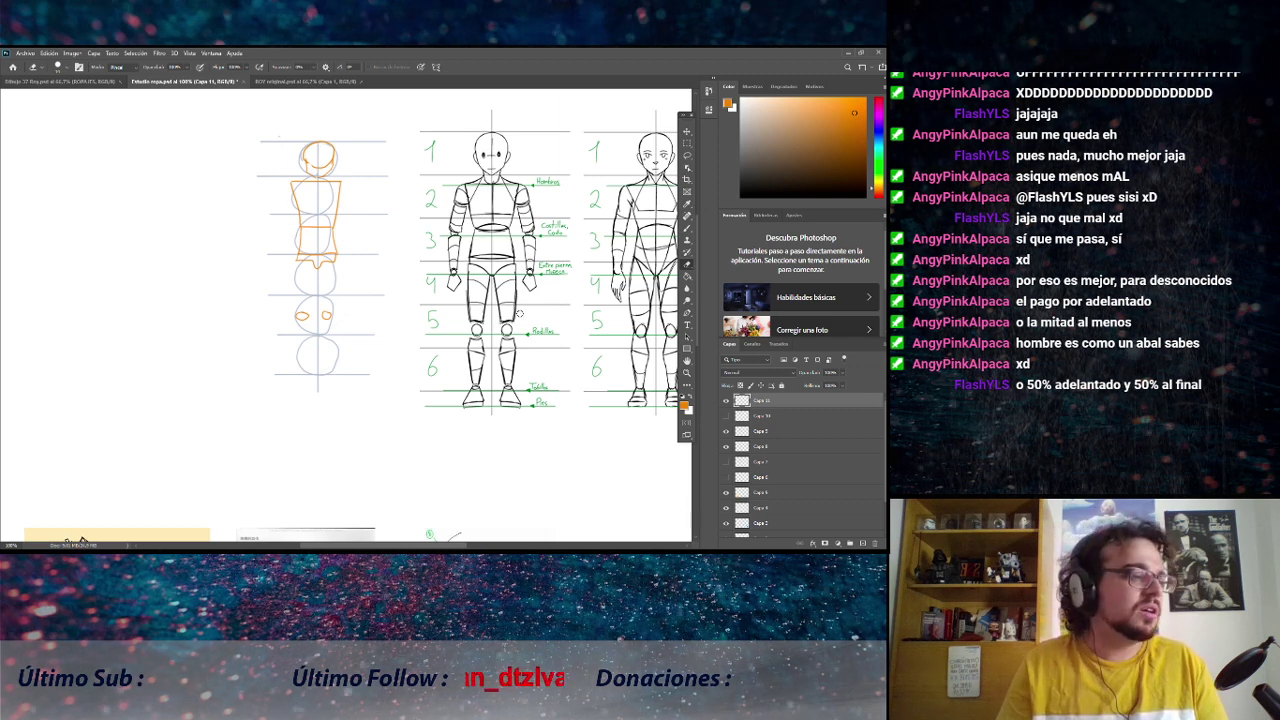
{"action": "left_click", "coordinate": [687, 231]}
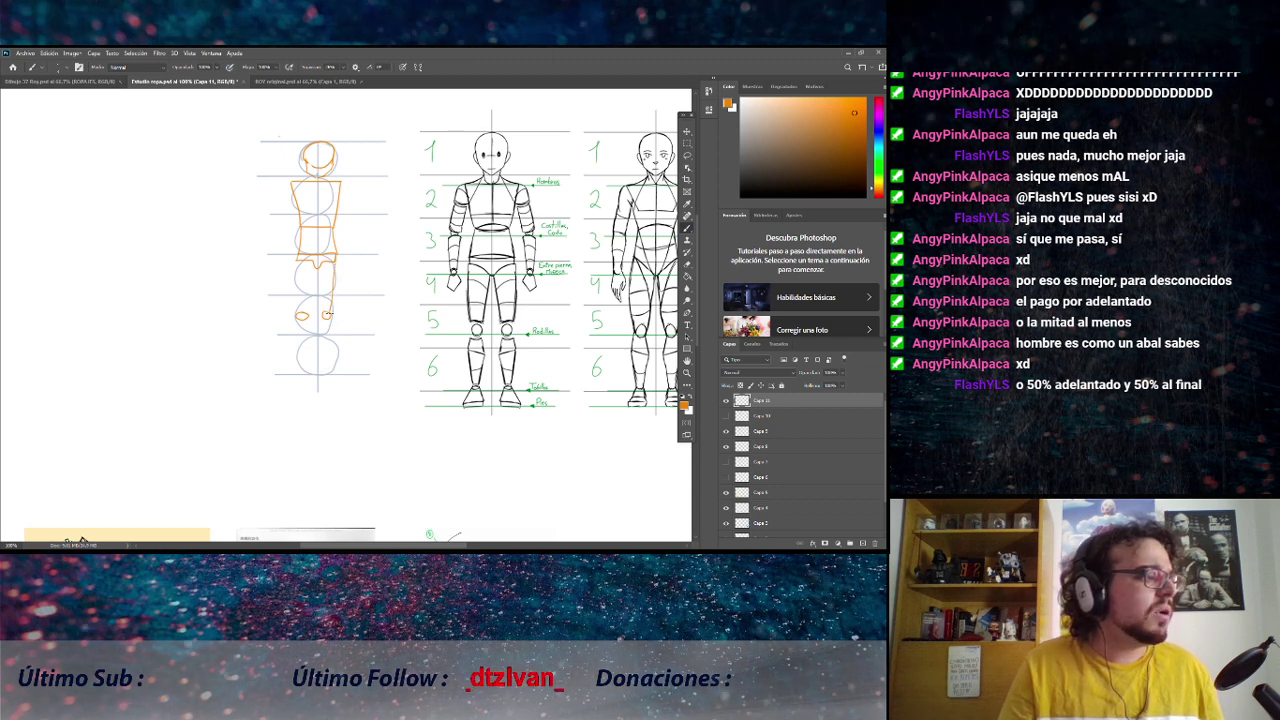
{"action": "left_click_drag", "start_coordinate": [318, 268], "coordinate": [324, 312]}
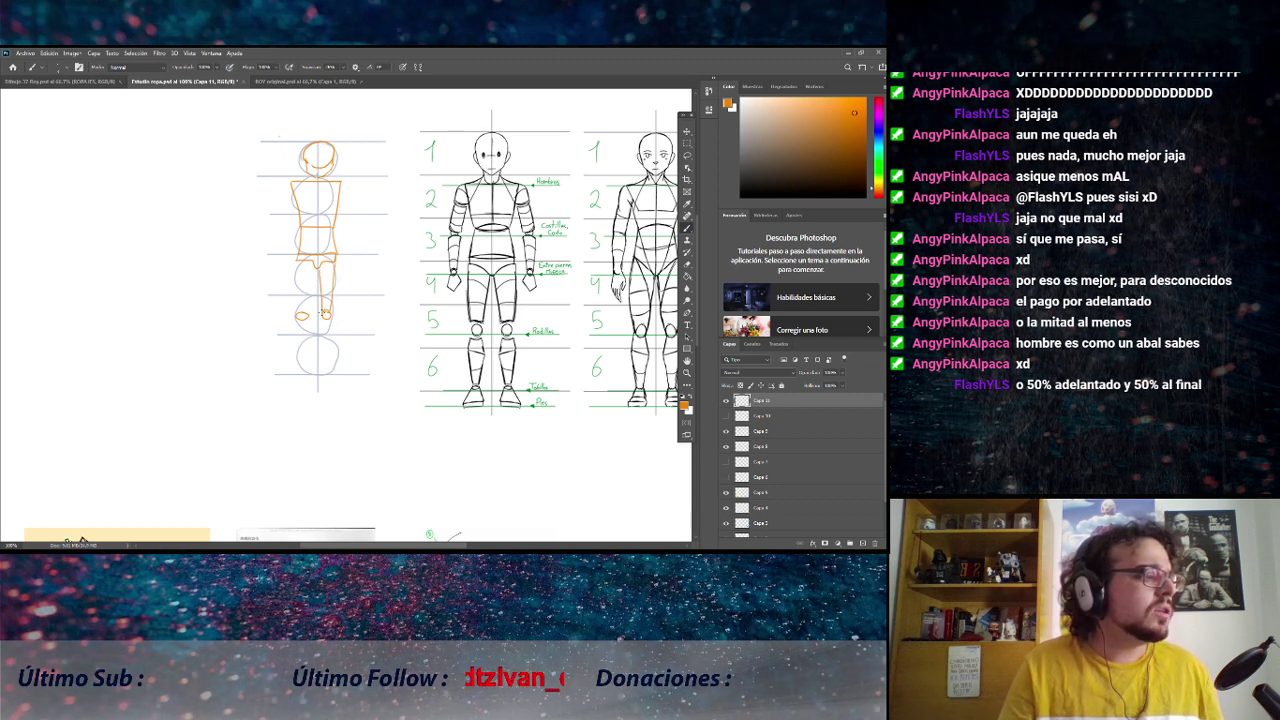
Complete the orange figure's legs with the second thigh, both lower legs down to the ankles, and triangular feet.
{"action": "left_click_drag", "start_coordinate": [330, 268], "coordinate": [328, 314]}
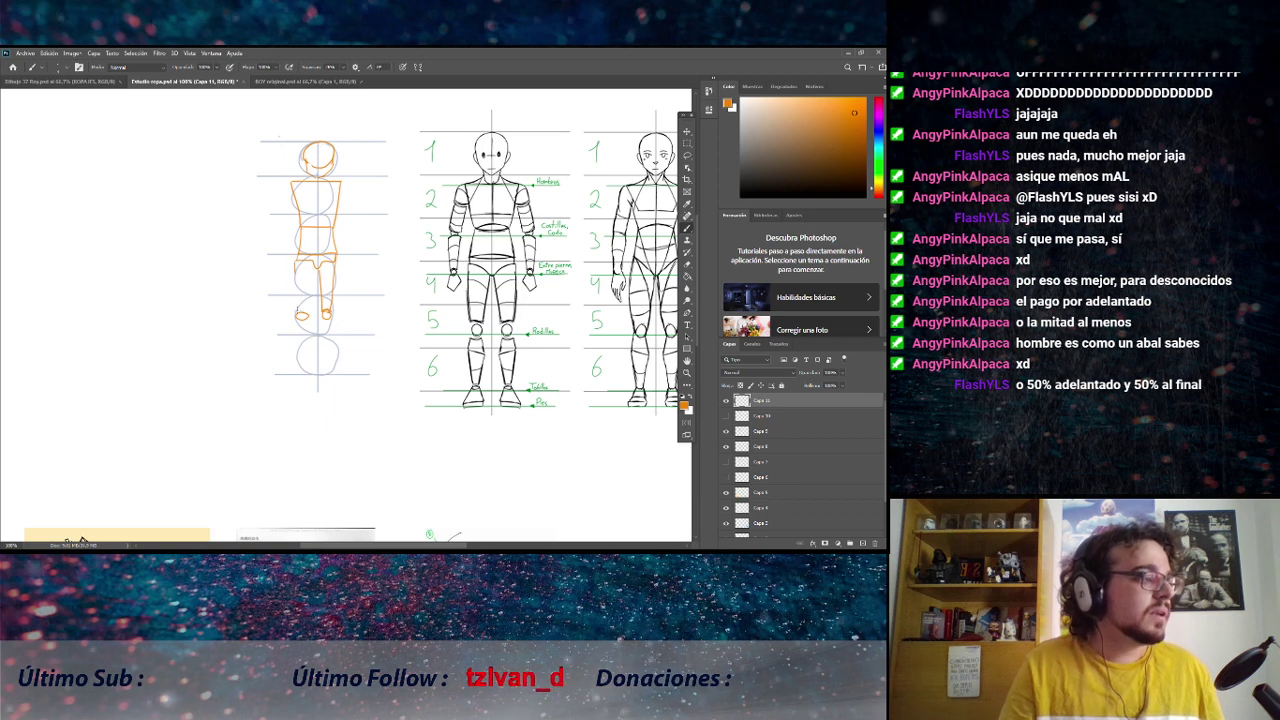
{"action": "left_click_drag", "start_coordinate": [310, 268], "coordinate": [318, 314]}
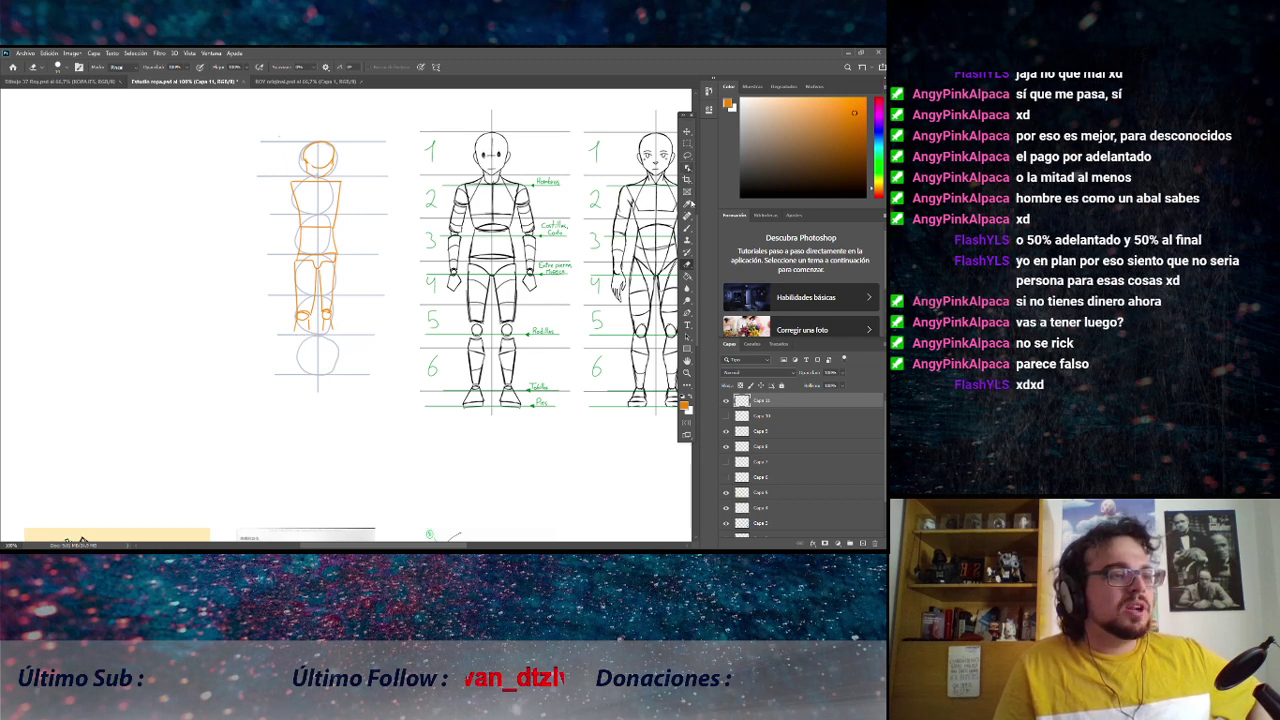
{"action": "key", "text": "b"}
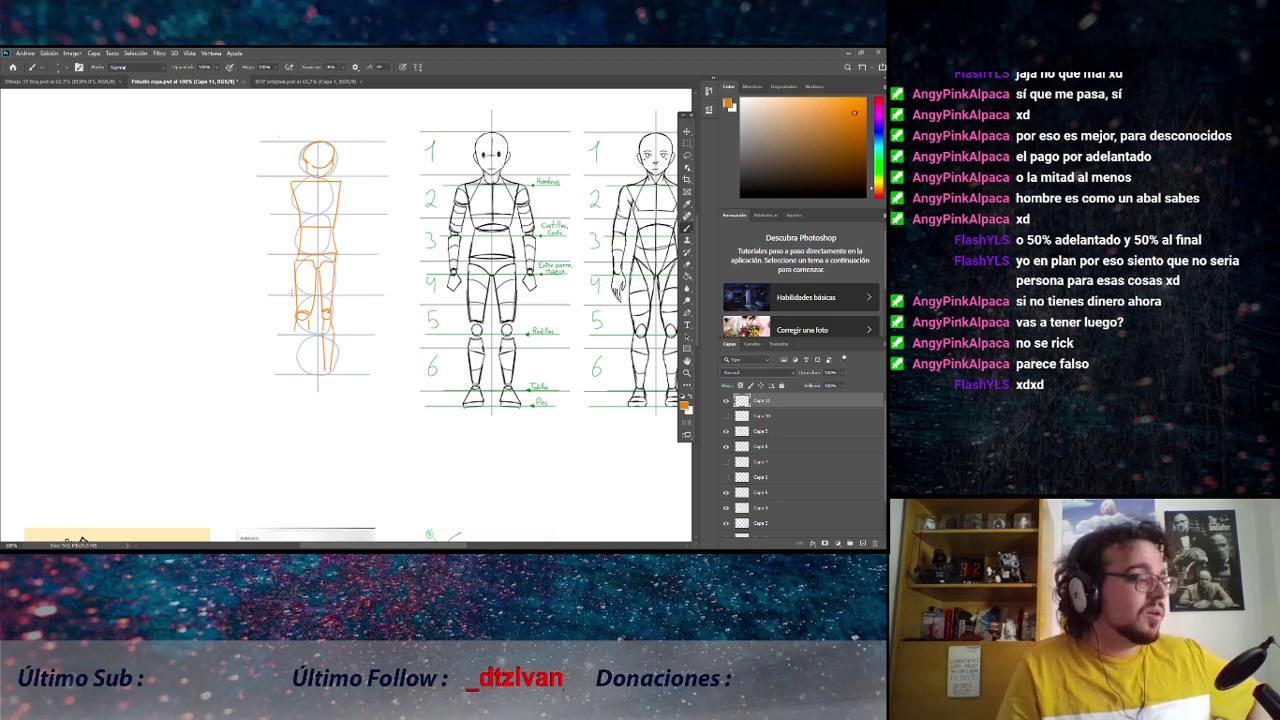
{"action": "mouse_move", "coordinate": [308, 338]}
{"action": "left_mouse_down"}
{"action": "mouse_move", "coordinate": [305, 370]}
{"action": "mouse_move", "coordinate": [328, 370]}
{"action": "mouse_move", "coordinate": [309, 376]}
{"action": "left_mouse_up"}
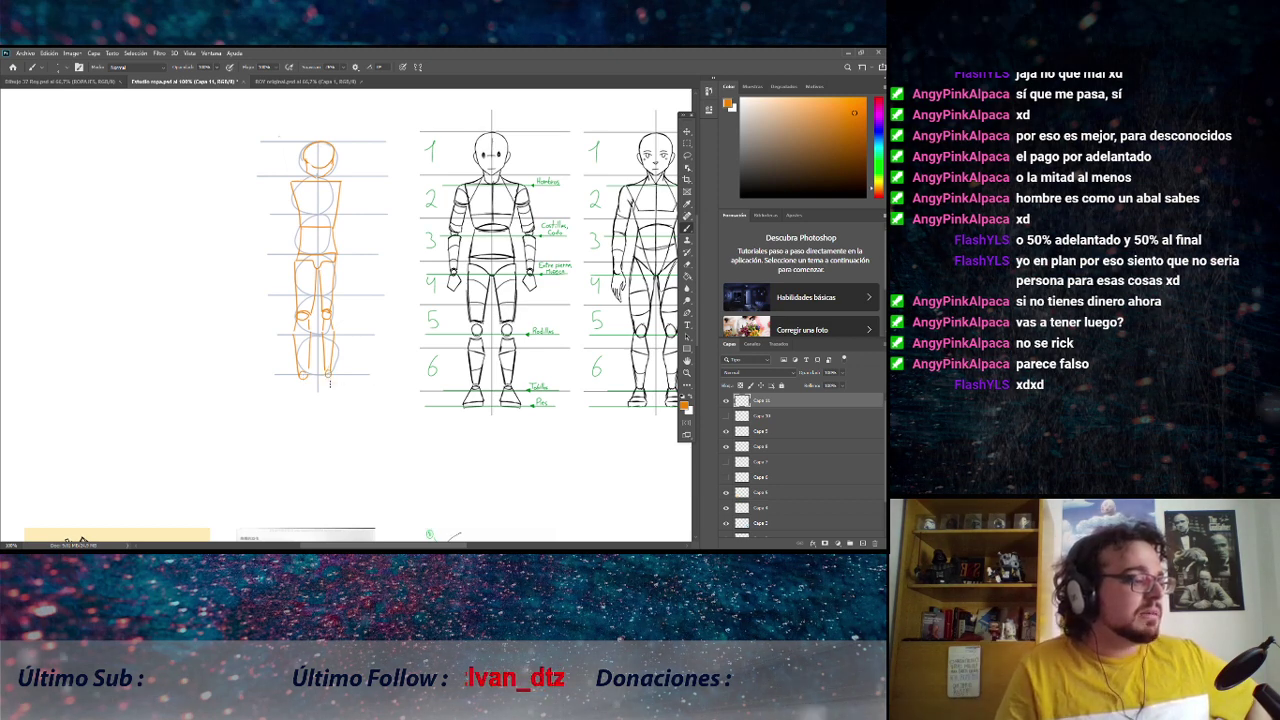
{"action": "mouse_move", "coordinate": [309, 376]}
{"action": "left_mouse_down"}
{"action": "mouse_move", "coordinate": [309, 395]}
{"action": "mouse_move", "coordinate": [285, 394]}
{"action": "left_mouse_up"}
{"action": "left_click_drag", "start_coordinate": [326, 352], "coordinate": [324, 390]}
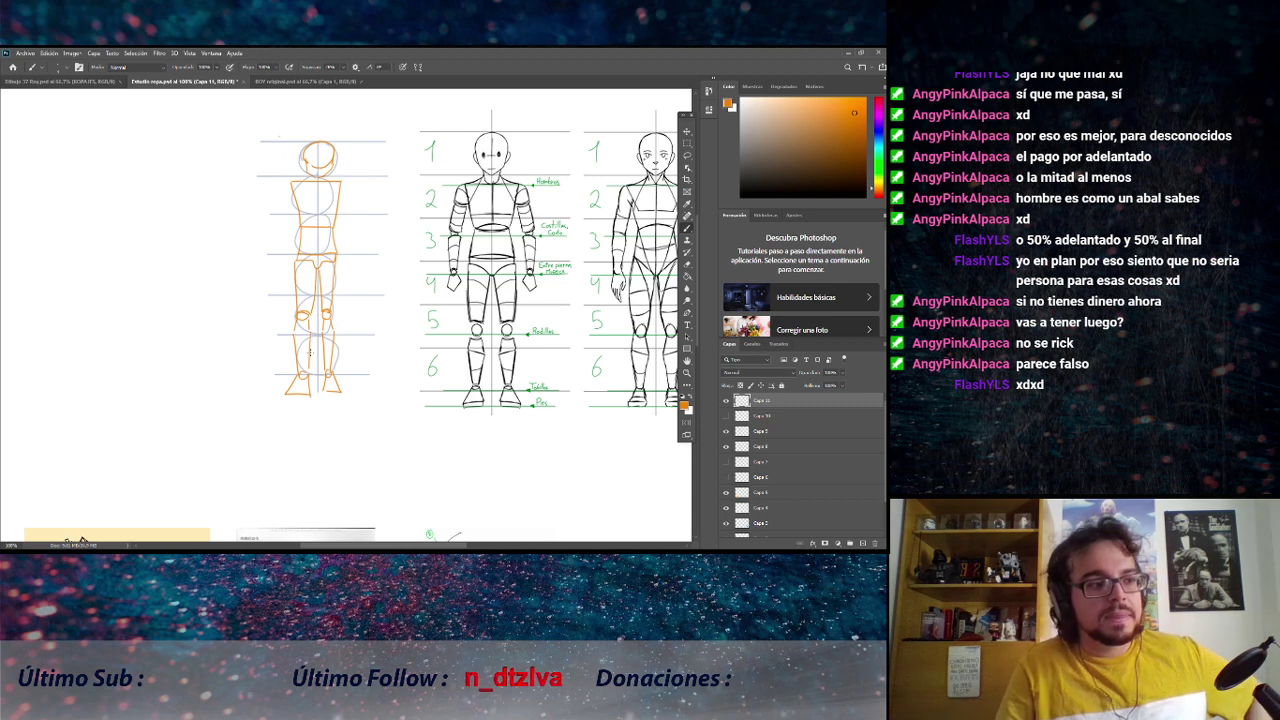
Erase the right-hand shin outline and redraw it, and add the upper arms from the shoulders to the elbows.
{"action": "left_click", "coordinate": [688, 266]}
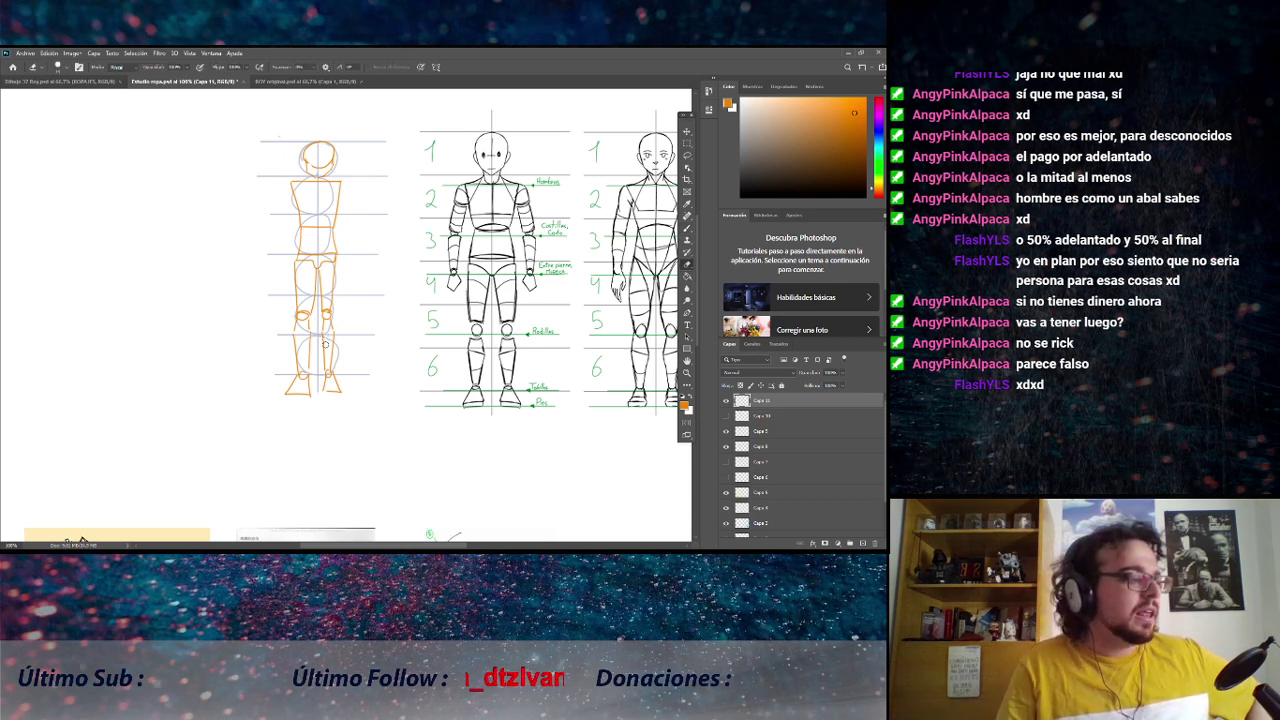
{"action": "left_click_drag", "start_coordinate": [327, 388], "coordinate": [330, 366]}
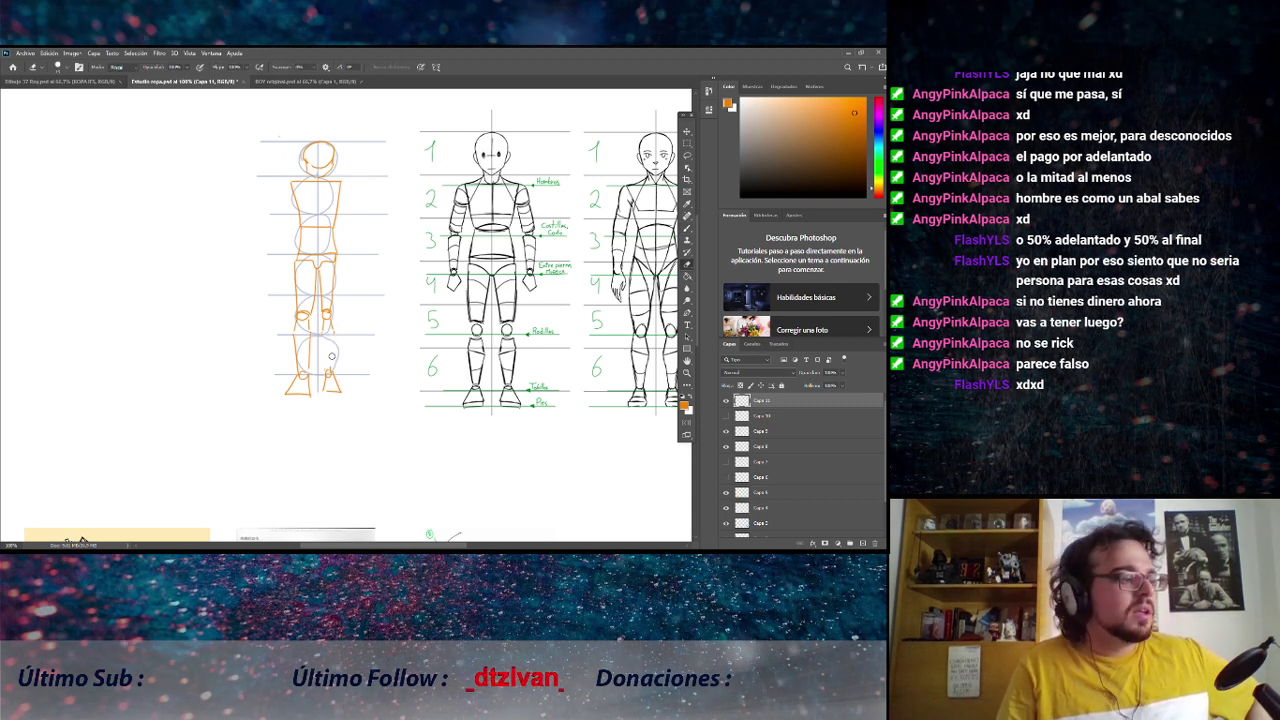
{"action": "key", "text": "b"}
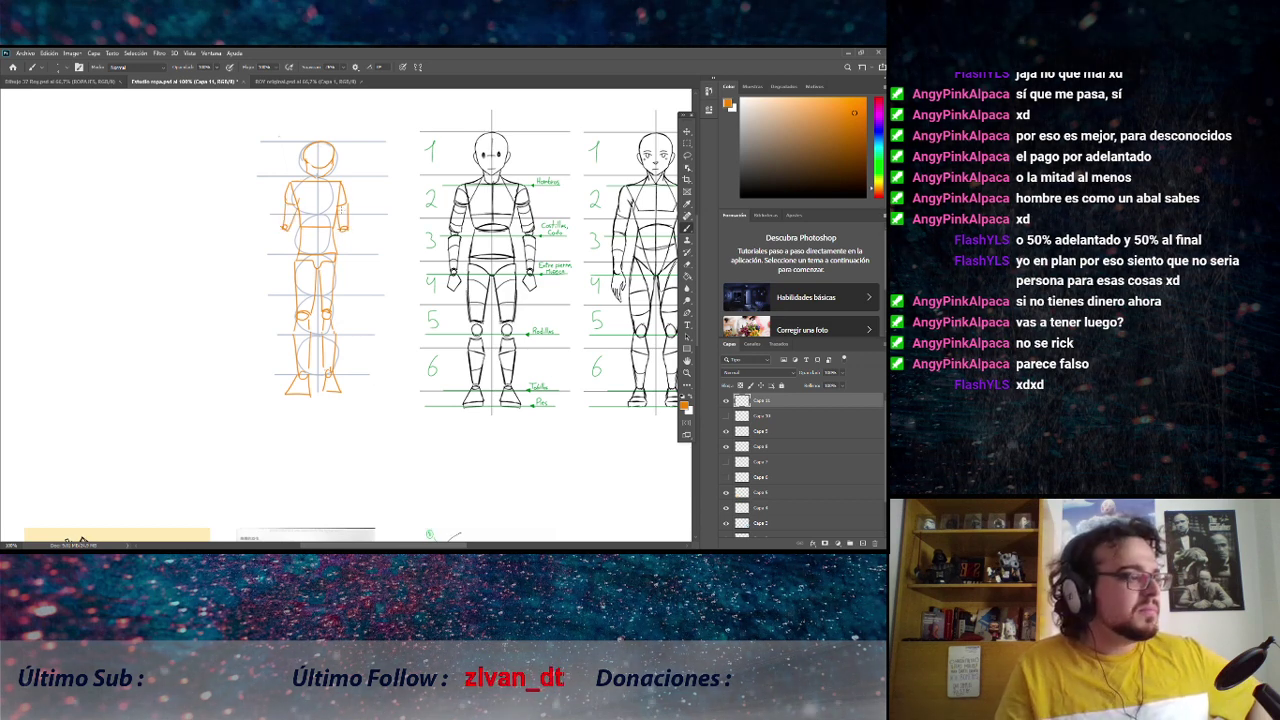
Correct the left-hand elbow outline and draw small wrist circles on either side of the hips.
{"action": "key", "text": "e"}
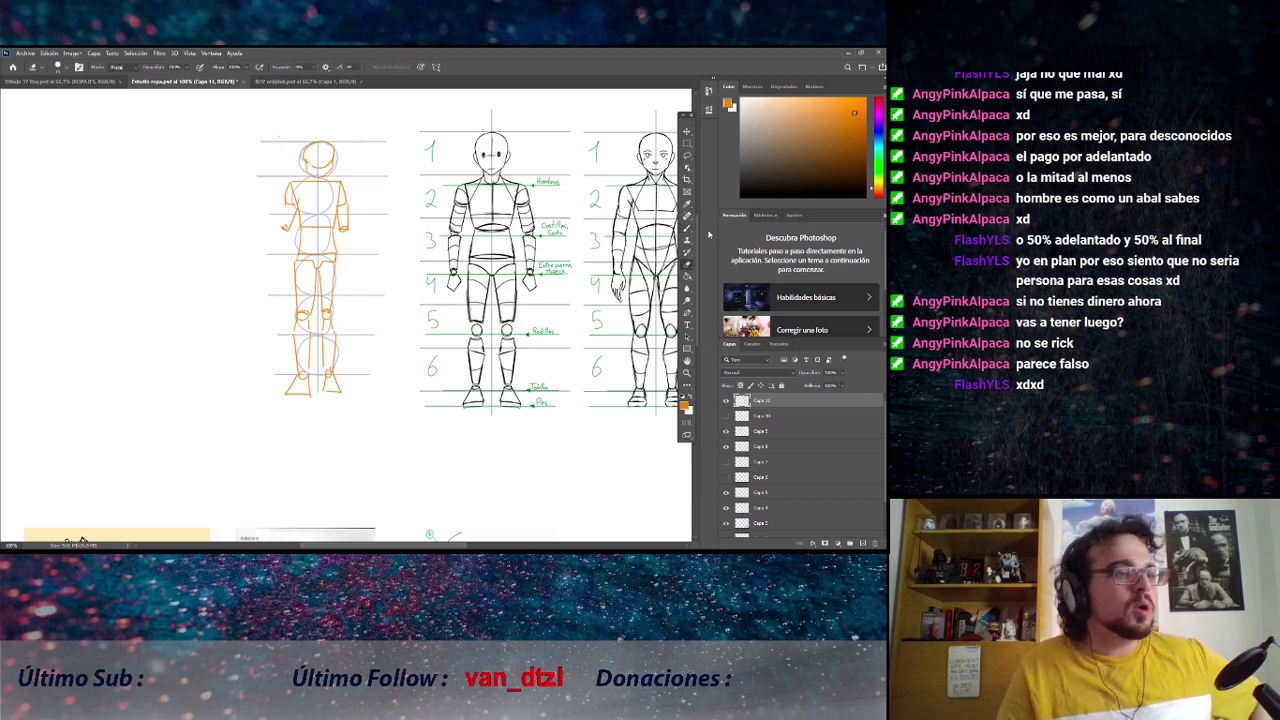
{"action": "key", "text": "b"}
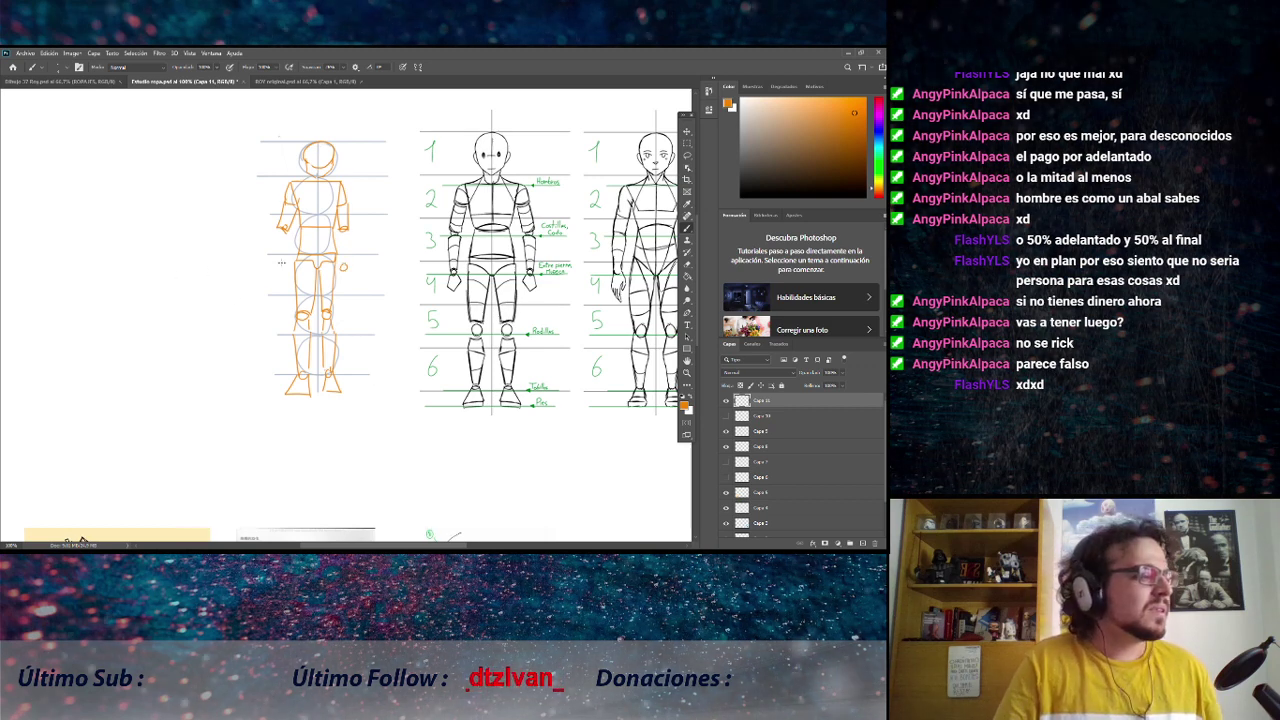
{"action": "right_click", "coordinate": [281, 262]}
{"action": "left_click_drag", "start_coordinate": [279, 263], "coordinate": [281, 264]}
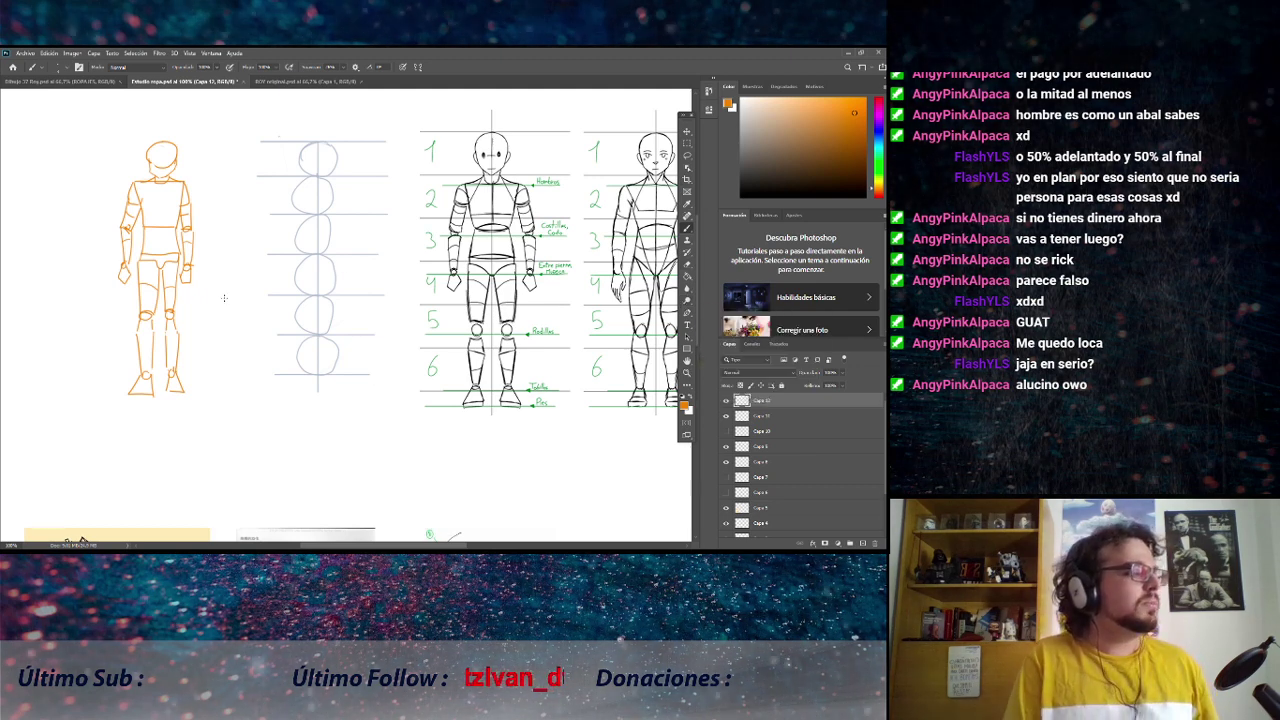
Briefly show the hidden blue figure's layer Capa 10, and set the brush colour to bright green, undoing the trial stroke.
{"action": "left_click", "coordinate": [726, 431]}
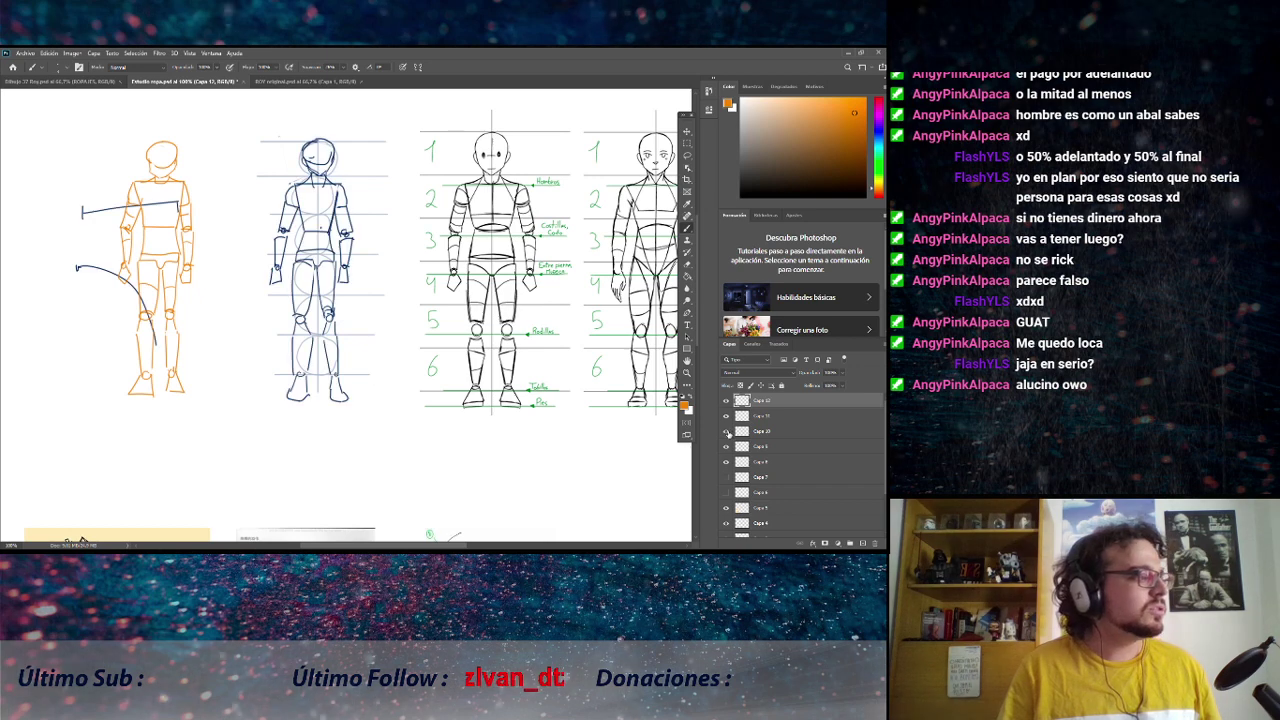
{"action": "left_click", "coordinate": [727, 432]}
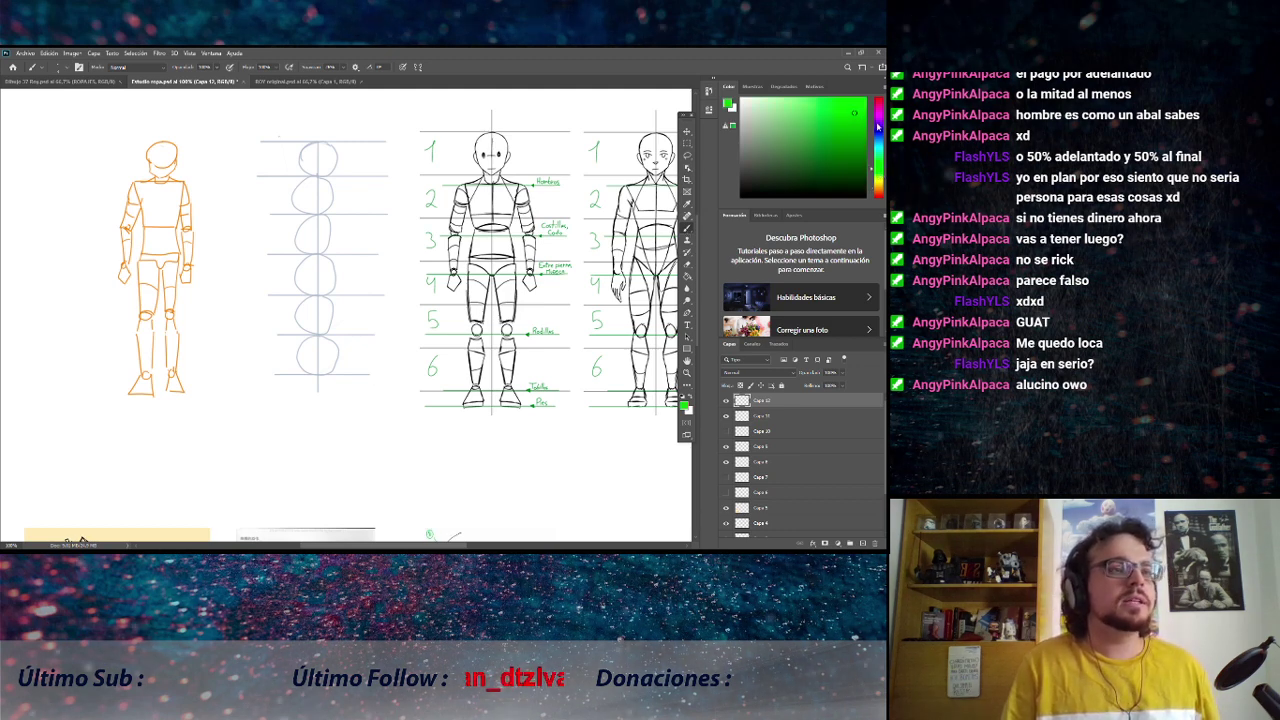
{"action": "left_click_drag", "start_coordinate": [880, 118], "coordinate": [859, 131]}
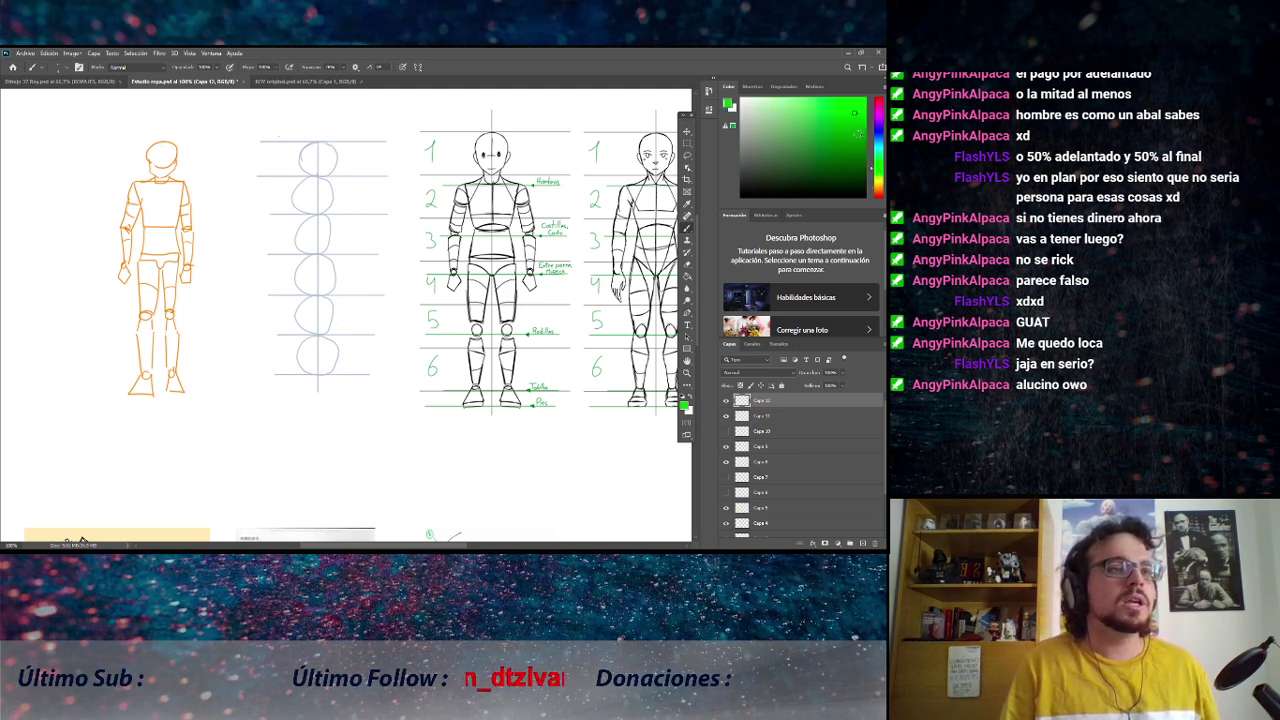
{"action": "left_click_drag", "start_coordinate": [361, 146], "coordinate": [339, 178]}
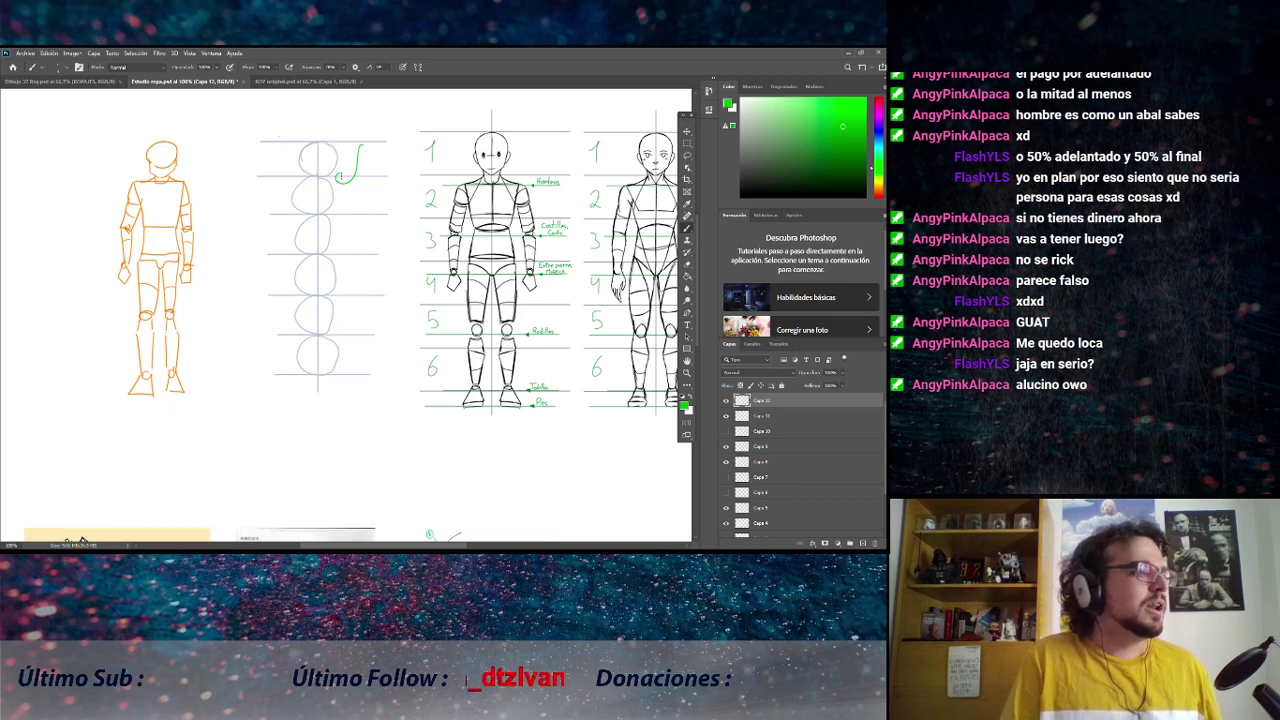
{"action": "key", "text": "ctrl+z"}
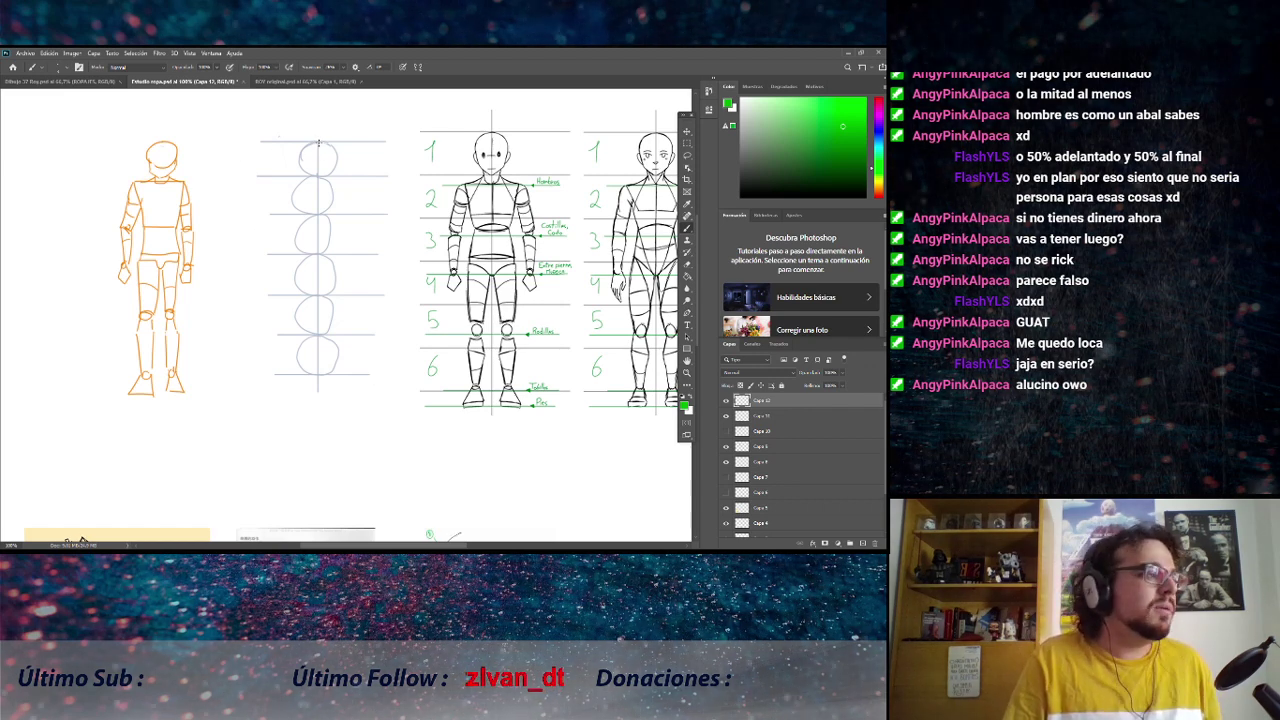
Sketch a third figure's head, shoulder line, tapered chest, waist and pelvis in green over the guide circles.
{"action": "left_click_drag", "start_coordinate": [324, 153], "coordinate": [322, 142]}
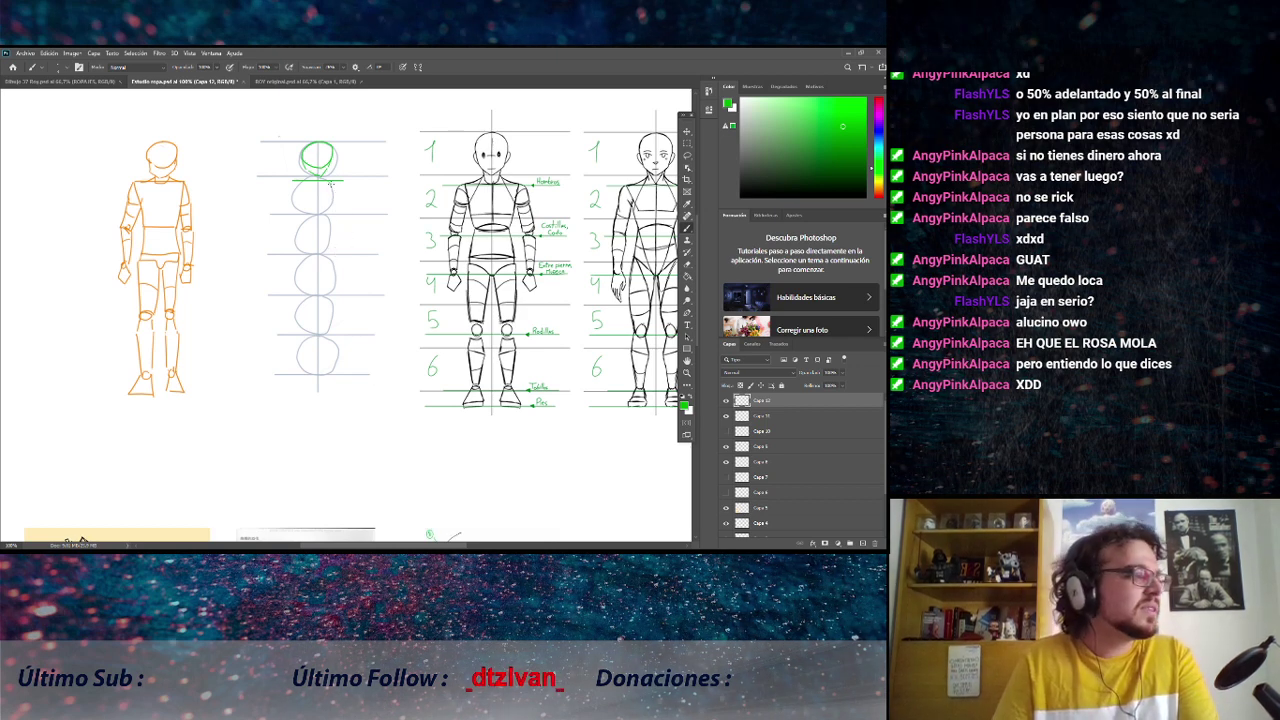
{"action": "left_click_drag", "start_coordinate": [335, 190], "coordinate": [327, 209]}
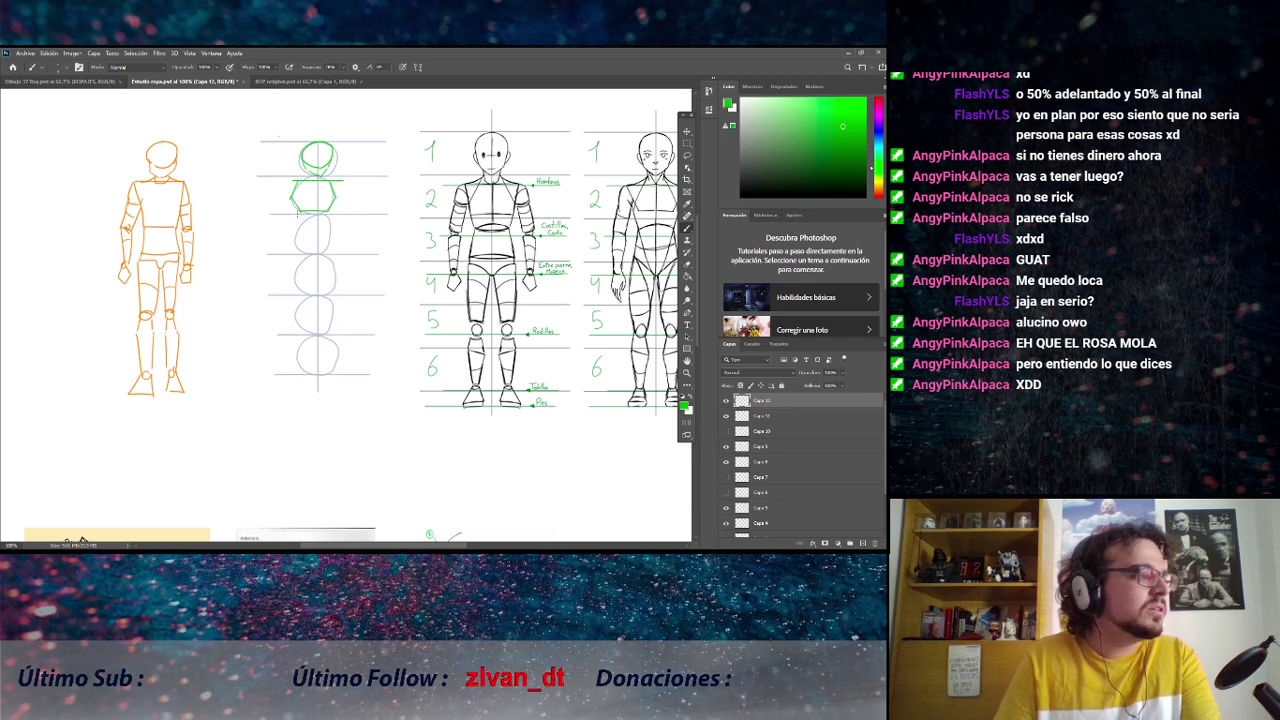
{"action": "left_click_drag", "start_coordinate": [299, 215], "coordinate": [326, 228]}
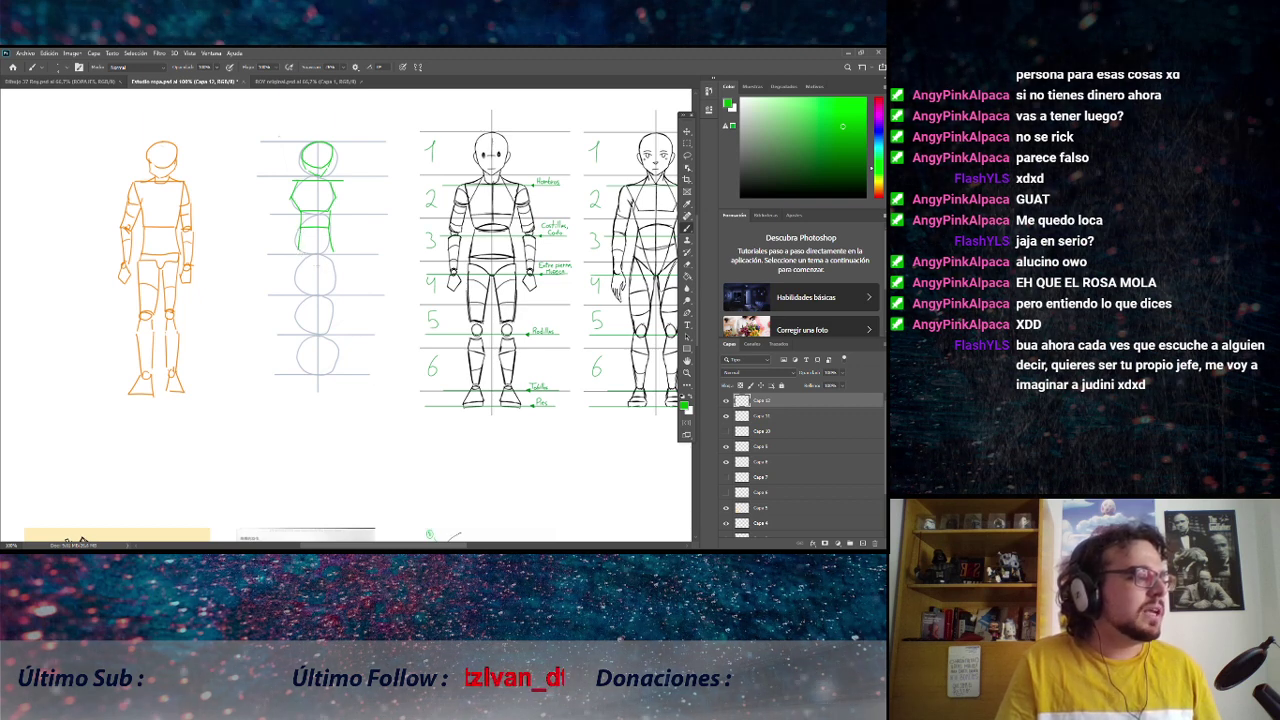
{"action": "right_click", "coordinate": [316, 264]}
{"action": "key", "text": "Escape"}
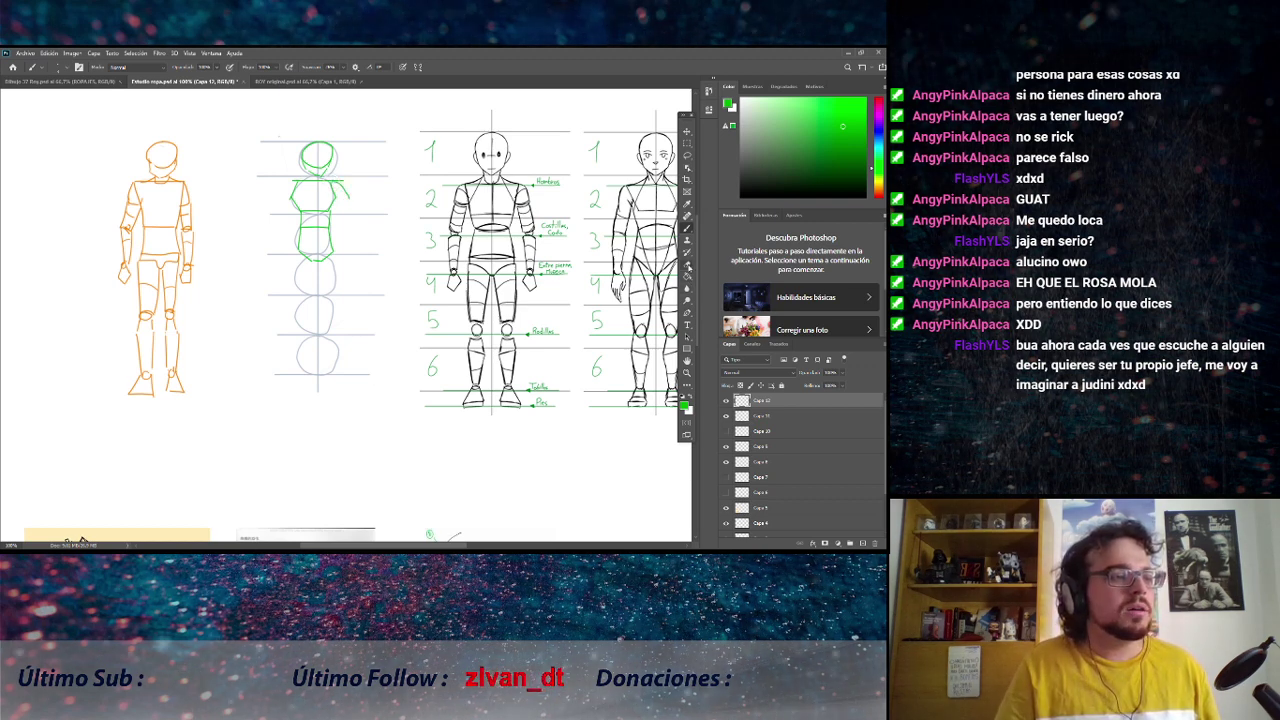
Erase the green figure's first shoulder curve and draw rounded shoulder caps on both sides of the chest.
{"action": "left_click", "coordinate": [688, 266]}
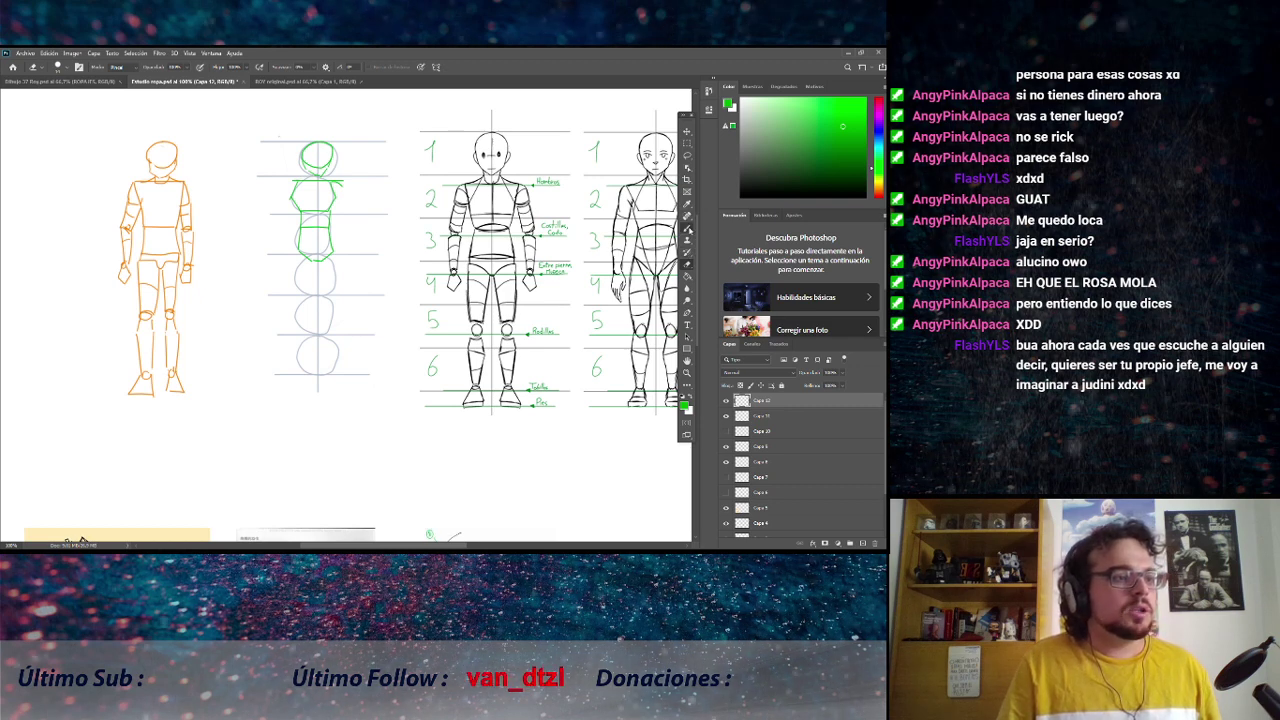
{"action": "left_click", "coordinate": [687, 228]}
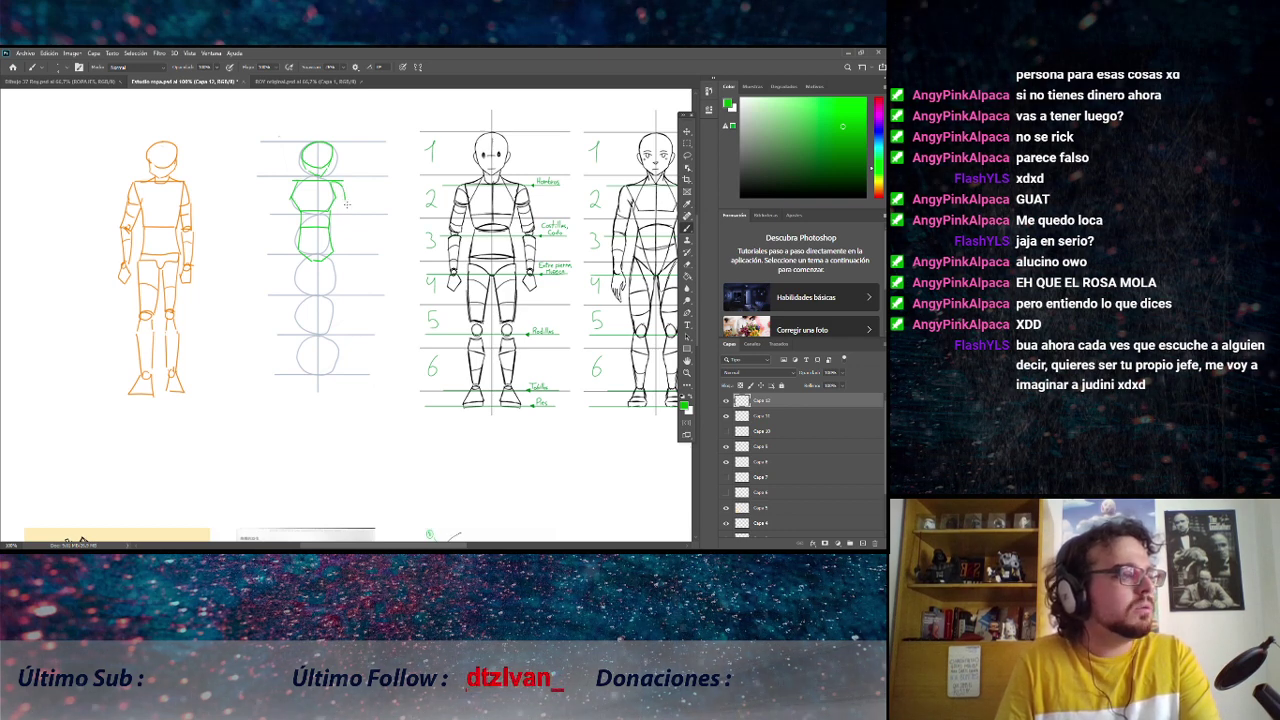
{"action": "left_click_drag", "start_coordinate": [338, 184], "coordinate": [350, 200]}
{"action": "left_click_drag", "start_coordinate": [295, 184], "coordinate": [283, 196]}
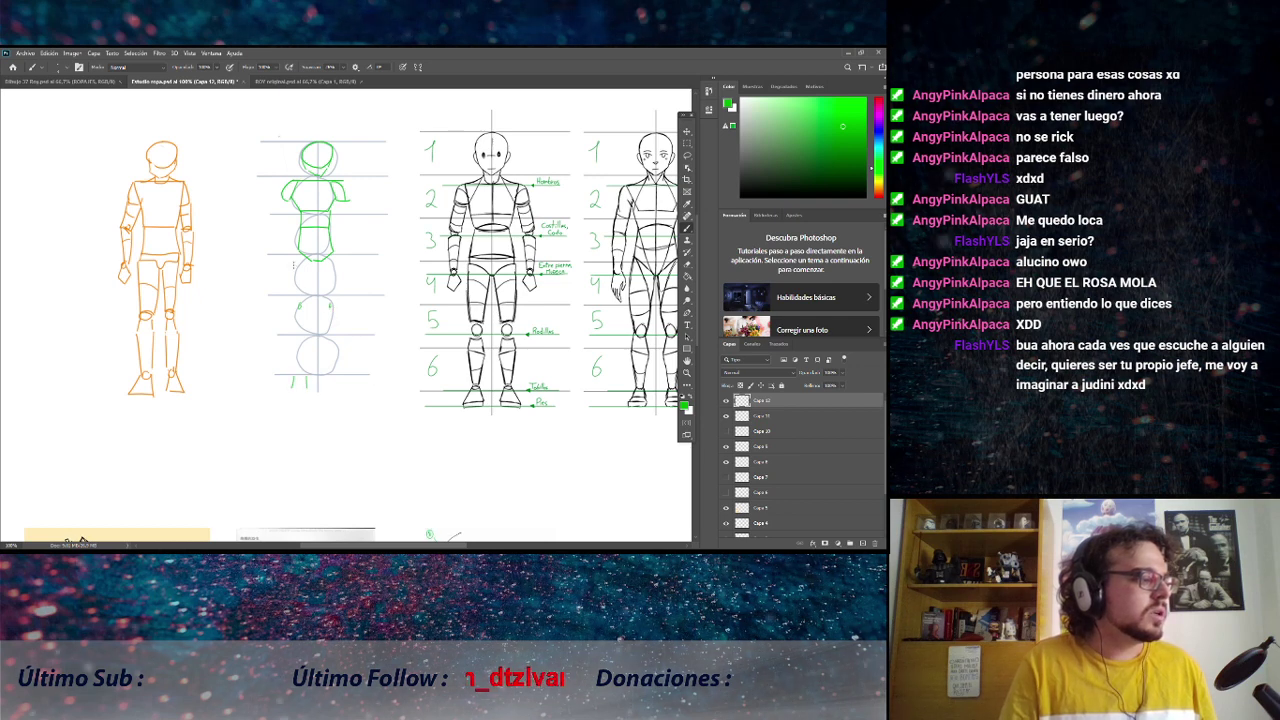
Draw both thighs from the pelvis to the knees and start the lower-leg lines down to the ankles.
{"action": "left_click_drag", "start_coordinate": [300, 228], "coordinate": [294, 306]}
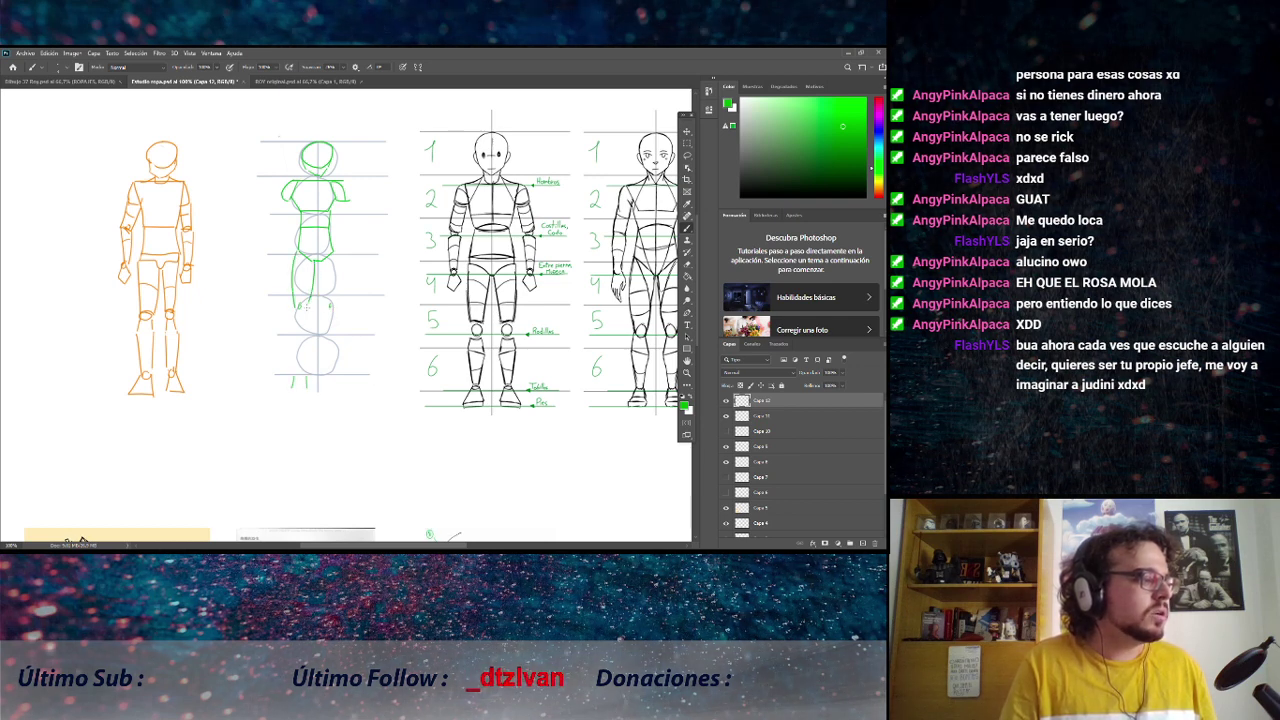
{"action": "left_click_drag", "start_coordinate": [327, 265], "coordinate": [335, 291]}
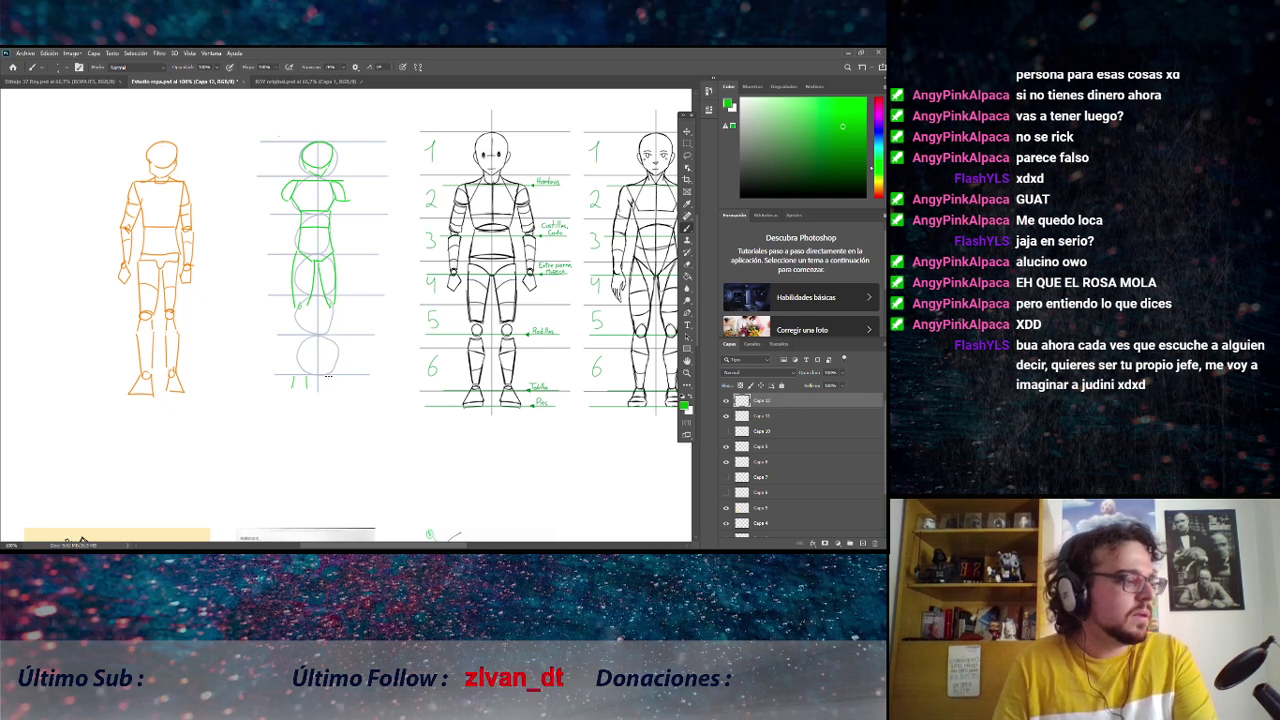
{"action": "left_click_drag", "start_coordinate": [298, 292], "coordinate": [292, 385]}
{"action": "left_click_drag", "start_coordinate": [333, 292], "coordinate": [338, 390]}
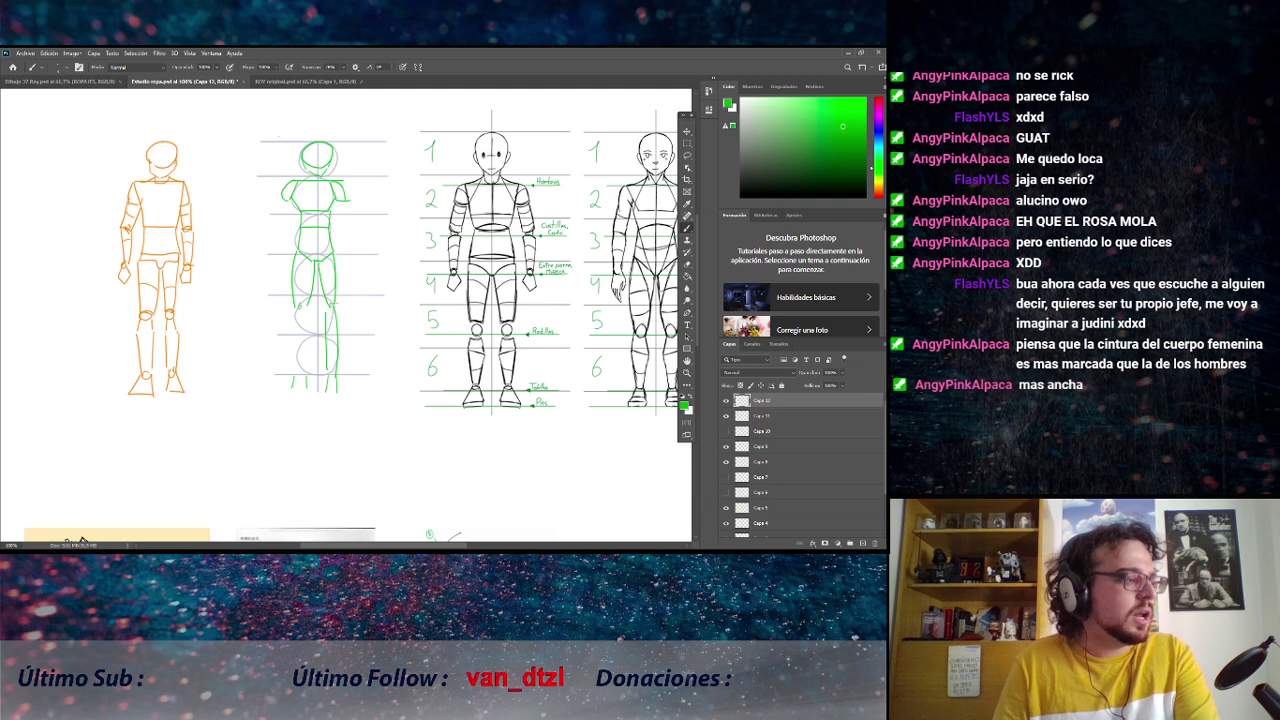
Erase the lower-leg lines and ankle marks of the green figure's right-hand leg.
{"action": "key", "text": "e"}
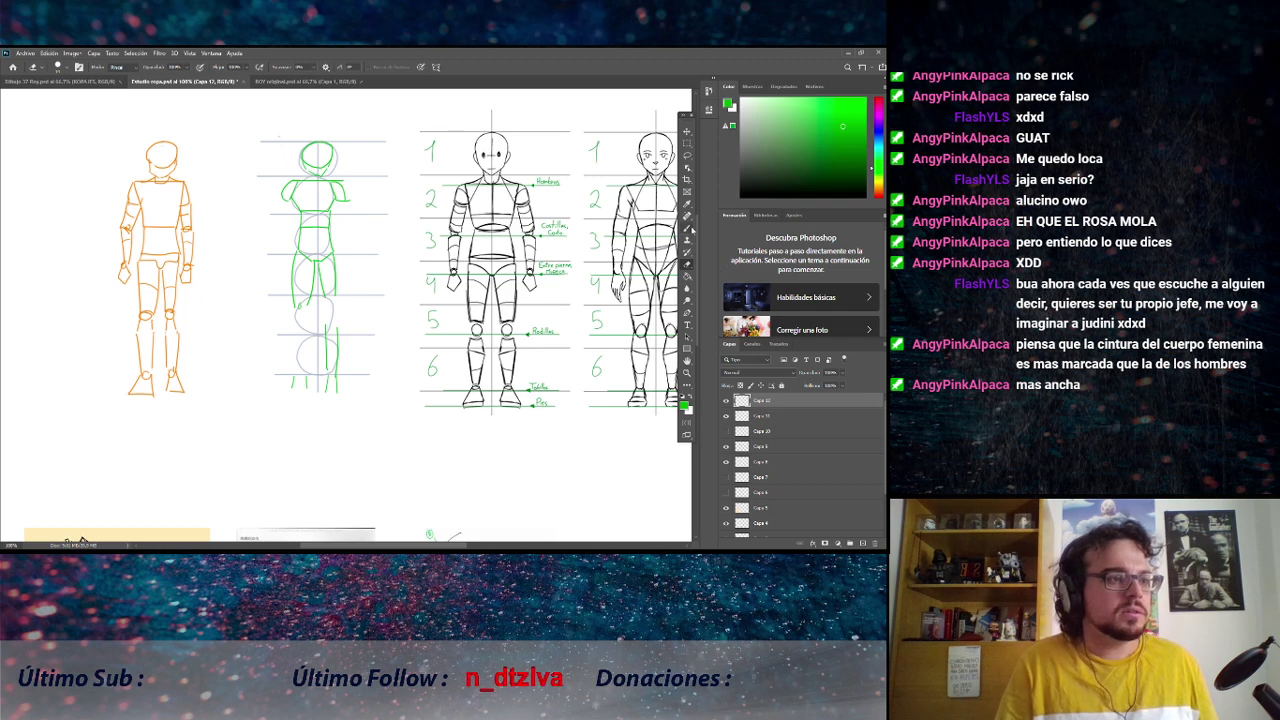
{"action": "key", "text": "b"}
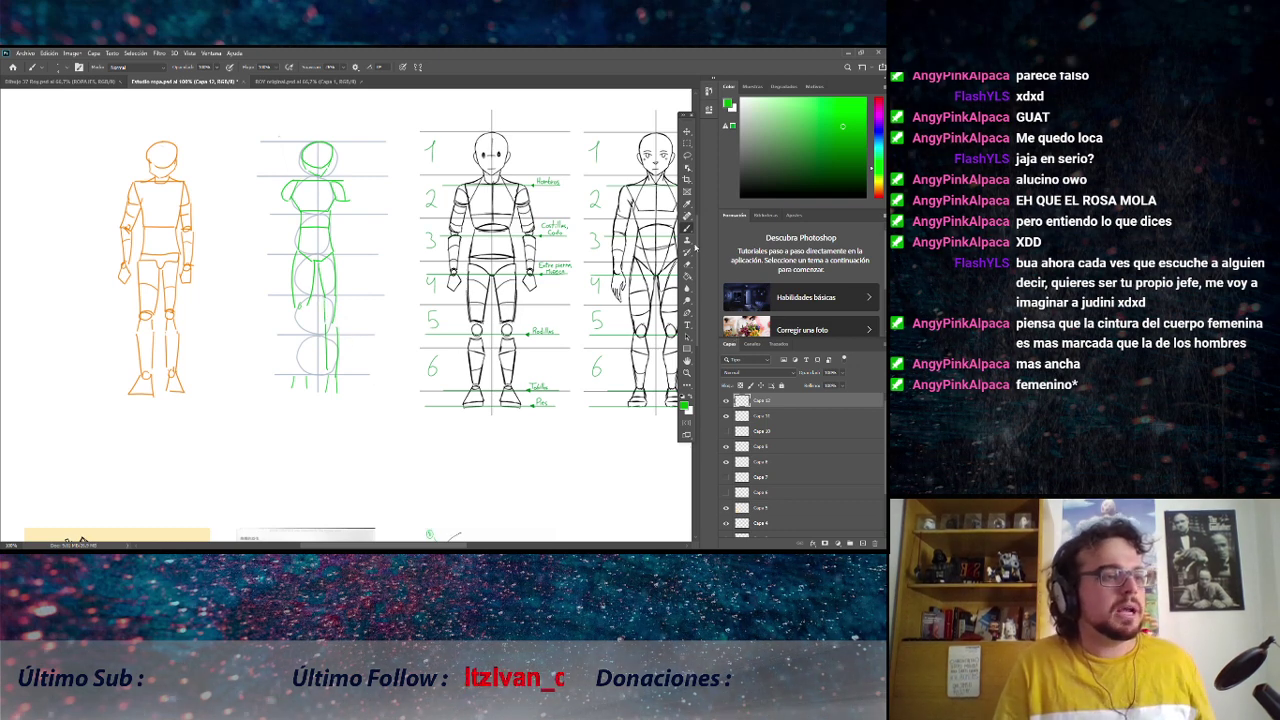
{"action": "left_click", "coordinate": [687, 265]}
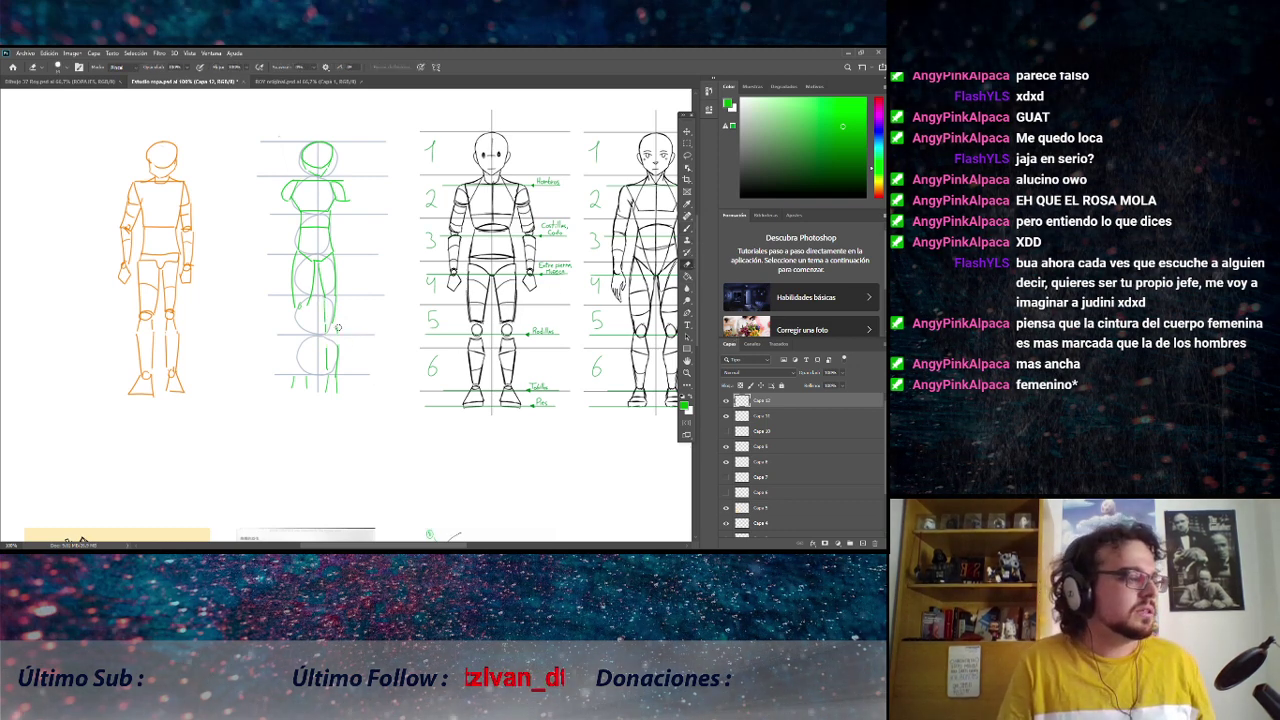
{"action": "left_click_drag", "start_coordinate": [327, 353], "coordinate": [333, 366]}
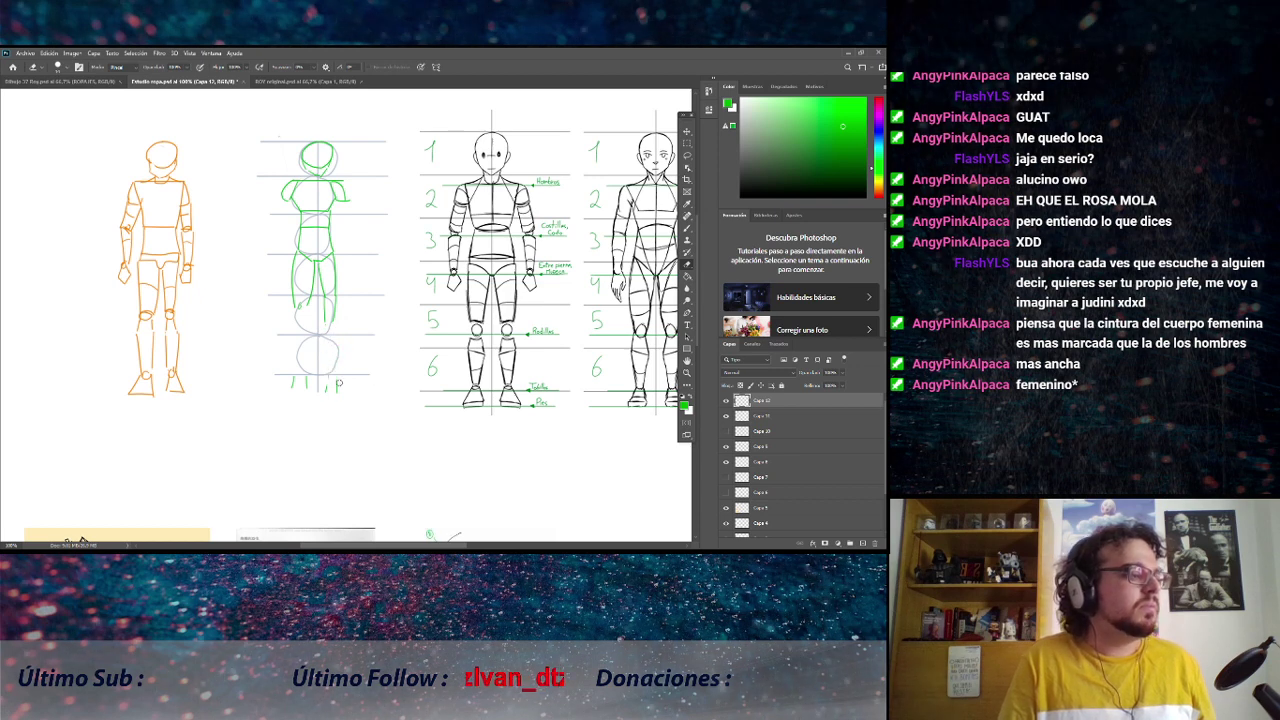
{"action": "key", "text": "b"}
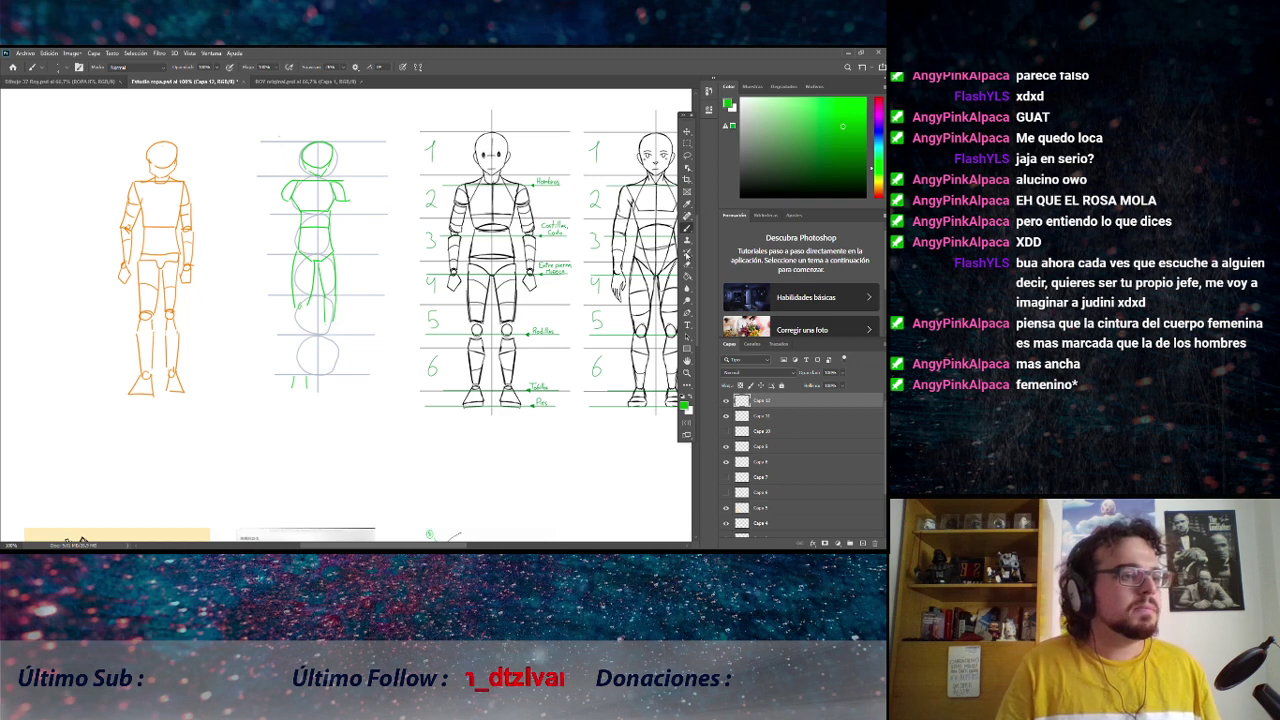
Erase the green figure's thighs and pelvis, try new hip lines below the waist, and erase those as well.
{"action": "left_click", "coordinate": [687, 264]}
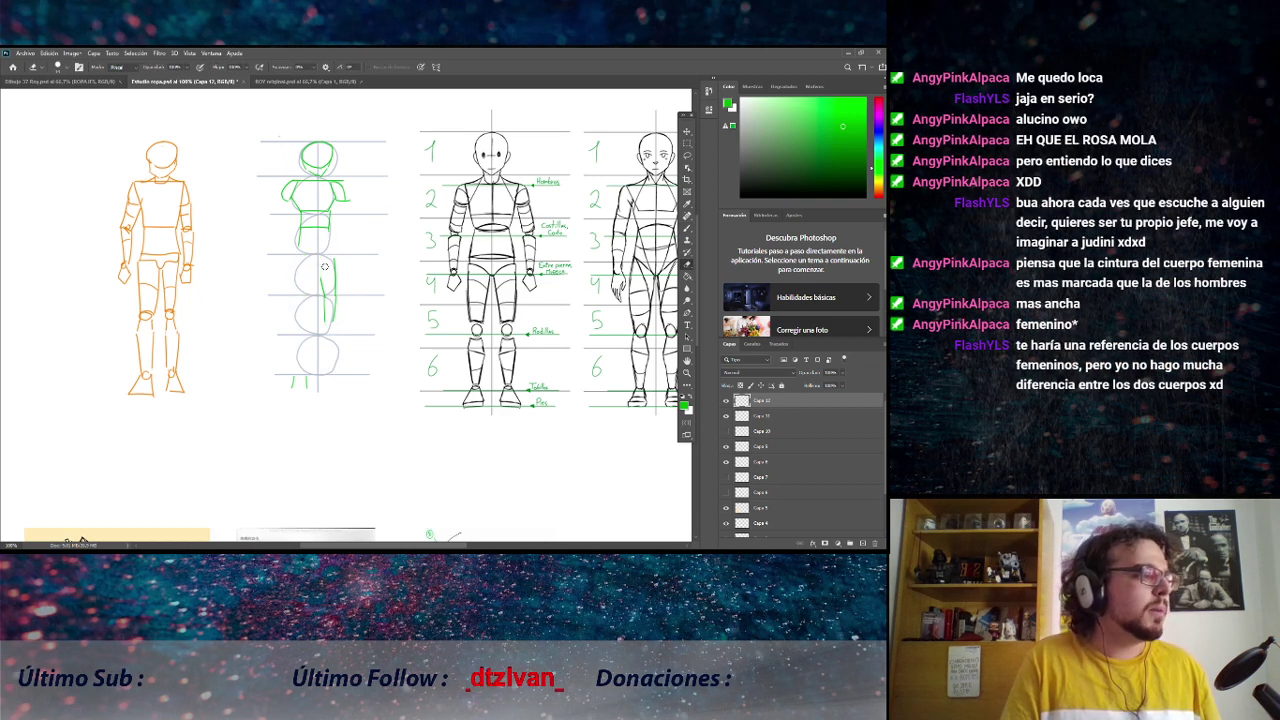
{"action": "left_click_drag", "start_coordinate": [328, 272], "coordinate": [336, 308]}
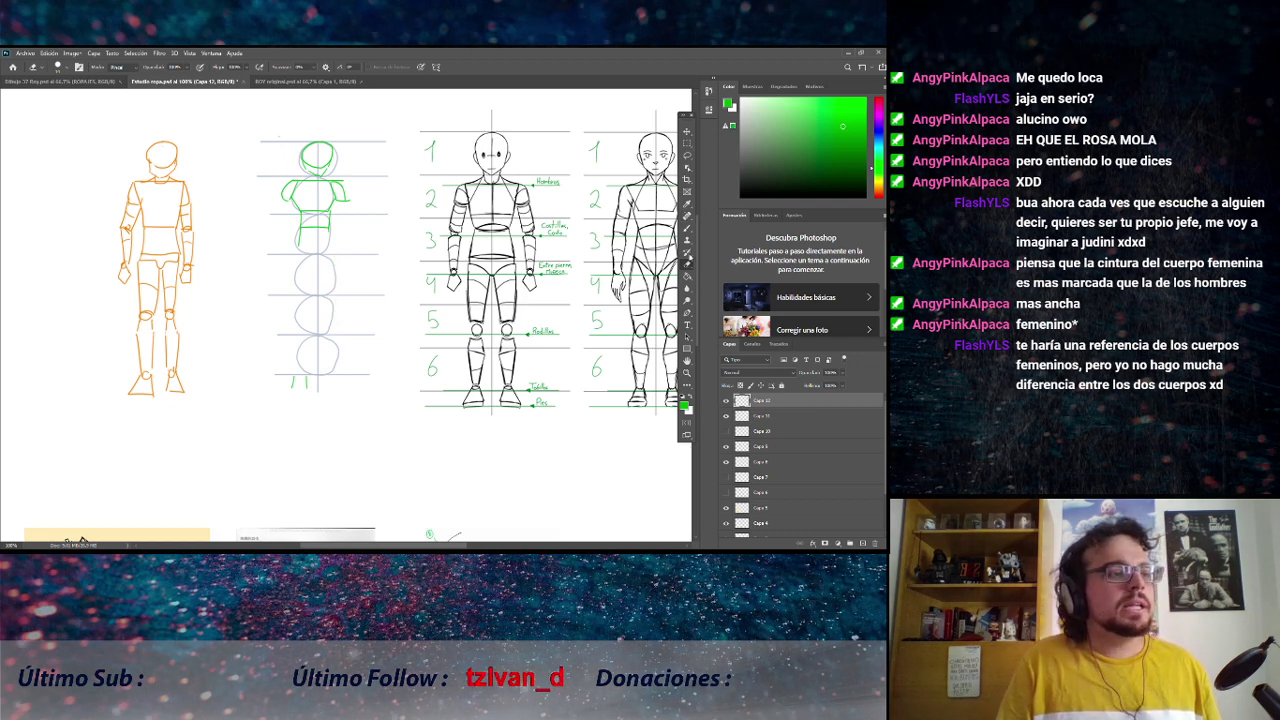
{"action": "key", "text": "b"}
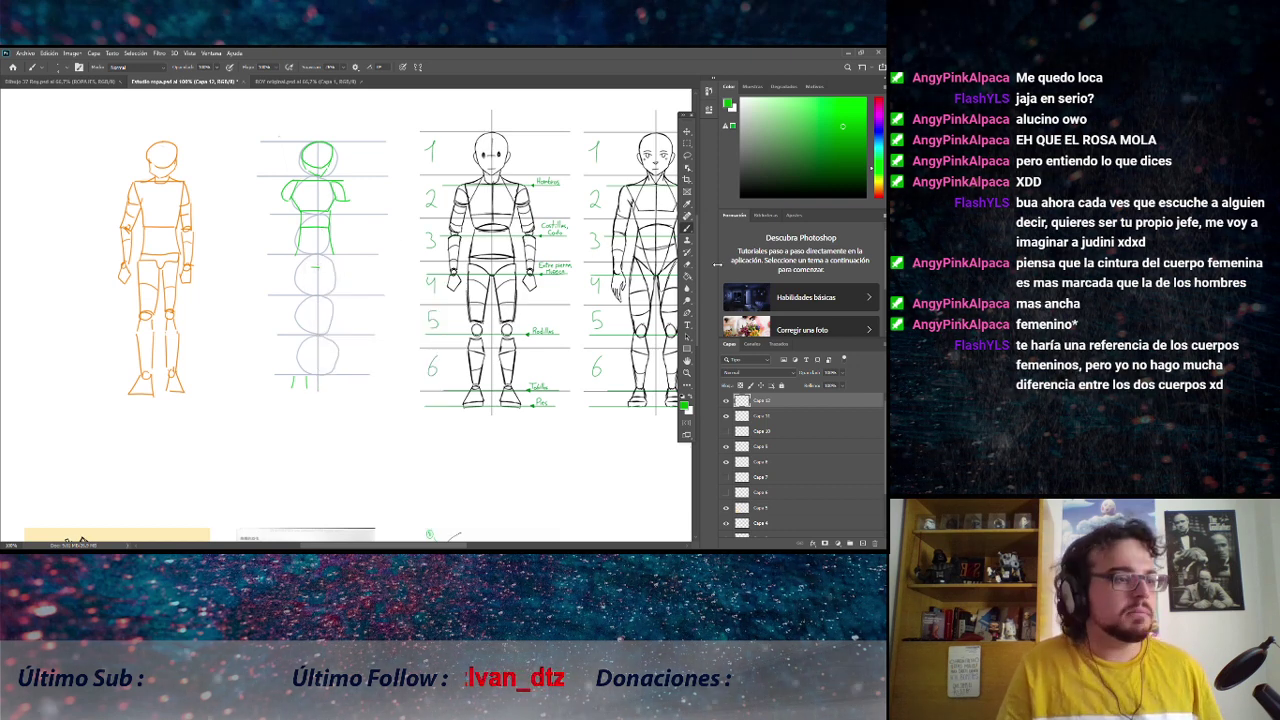
{"action": "key", "text": "e"}
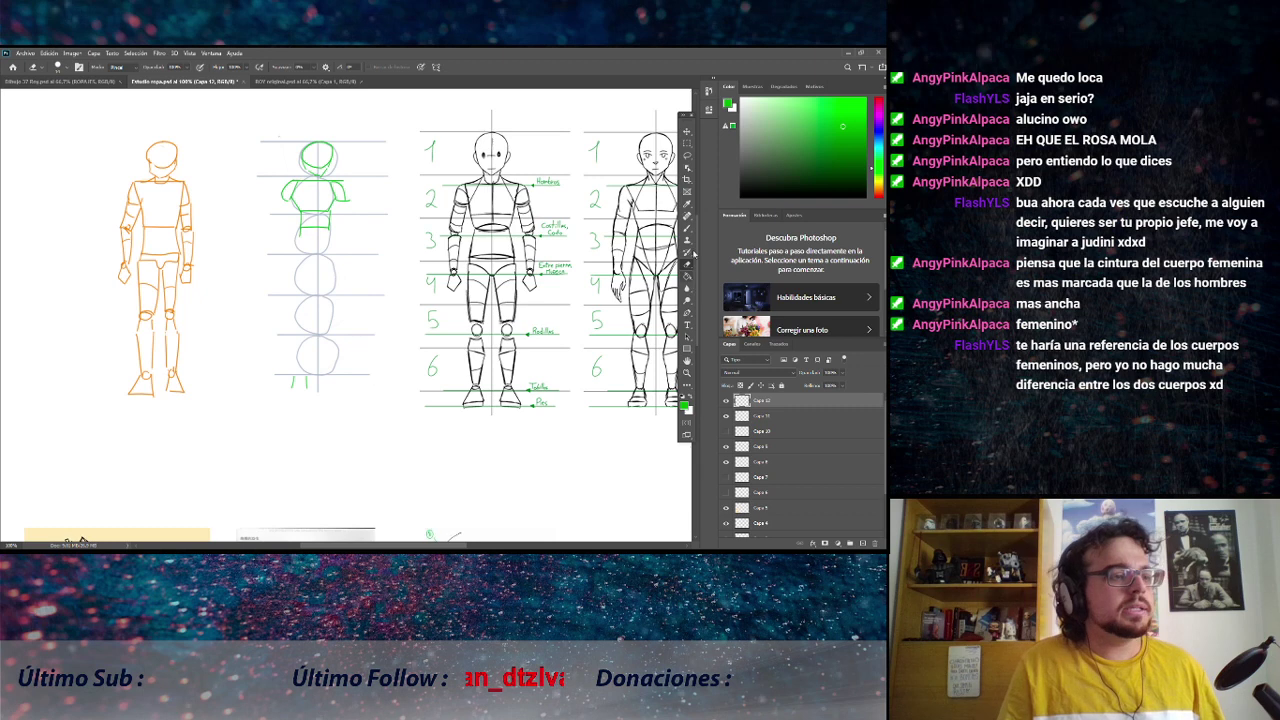
Draw the green figure's tapered hips and the outer and inner contours of both legs down to the ankles.
{"action": "key", "text": "e"}
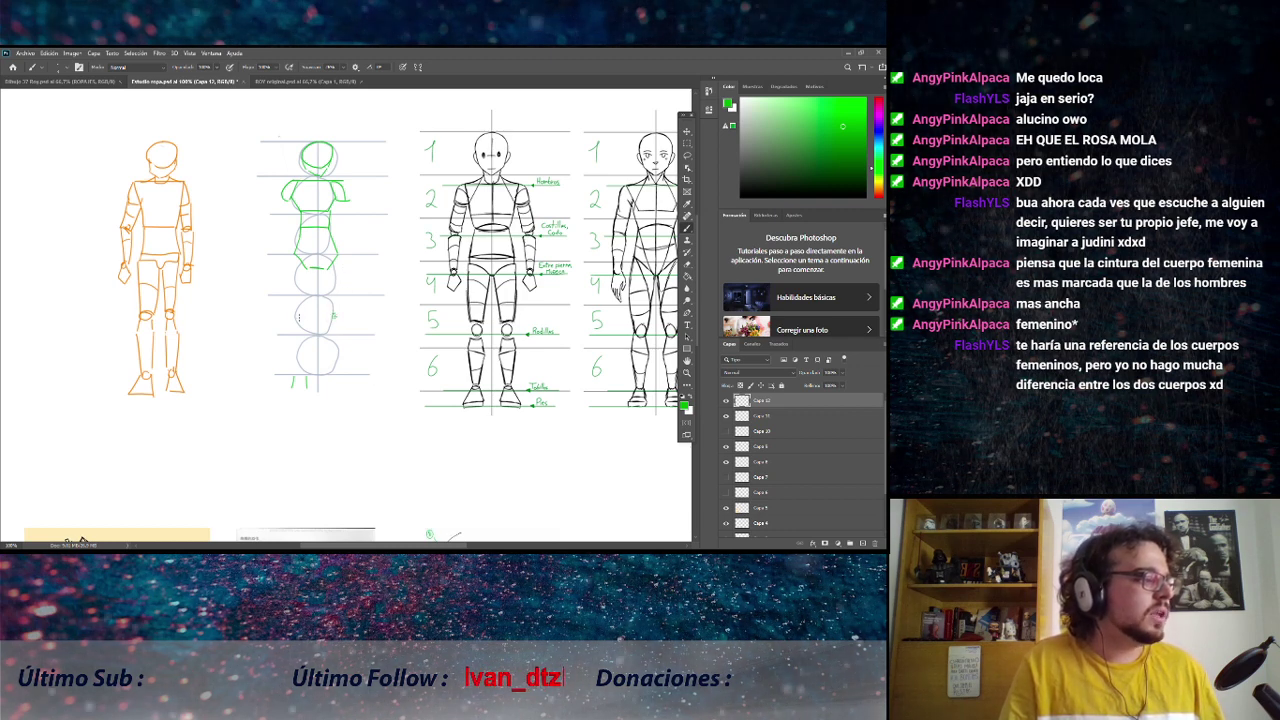
{"action": "left_click_drag", "start_coordinate": [333, 252], "coordinate": [334, 374]}
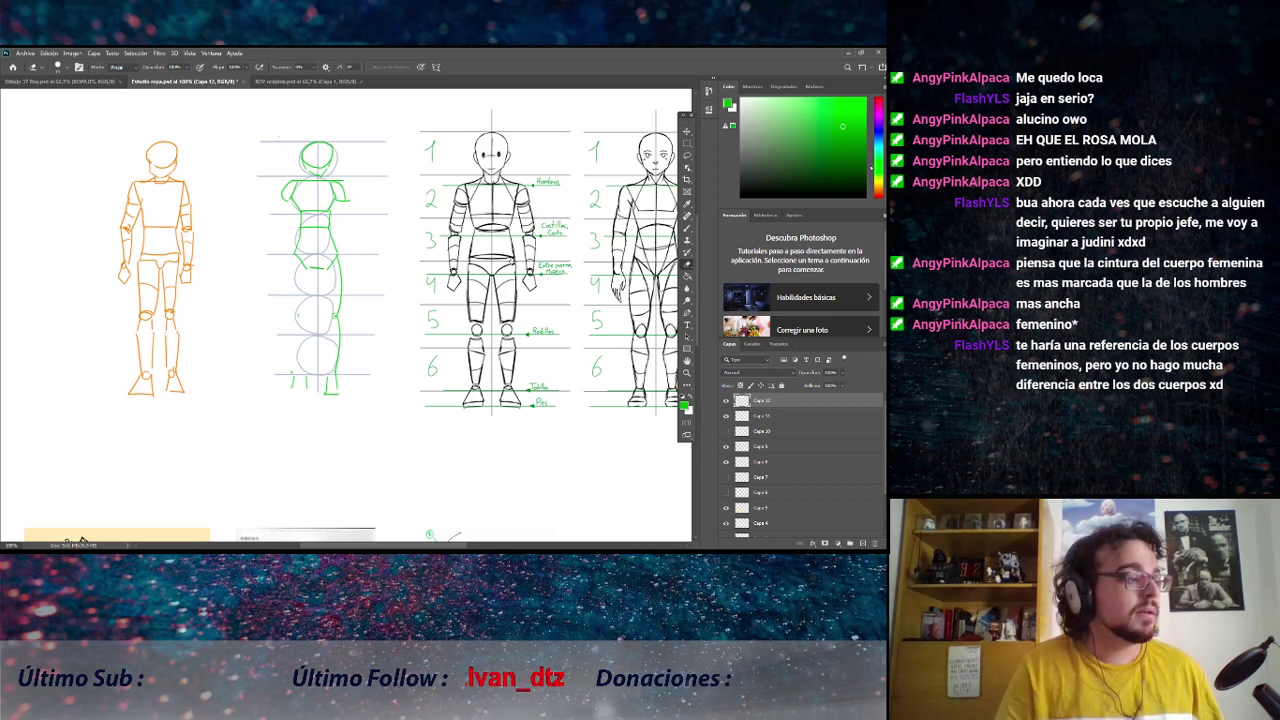
{"action": "key", "text": "b"}
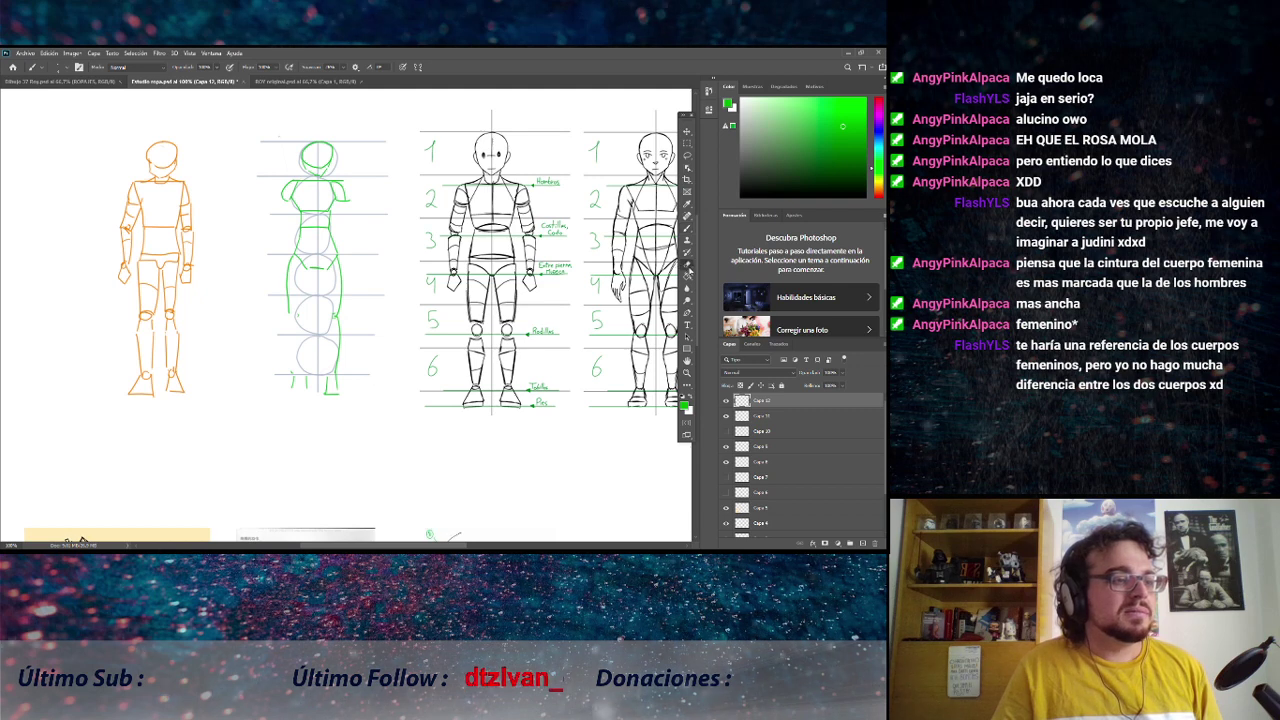
{"action": "left_click", "coordinate": [687, 228]}
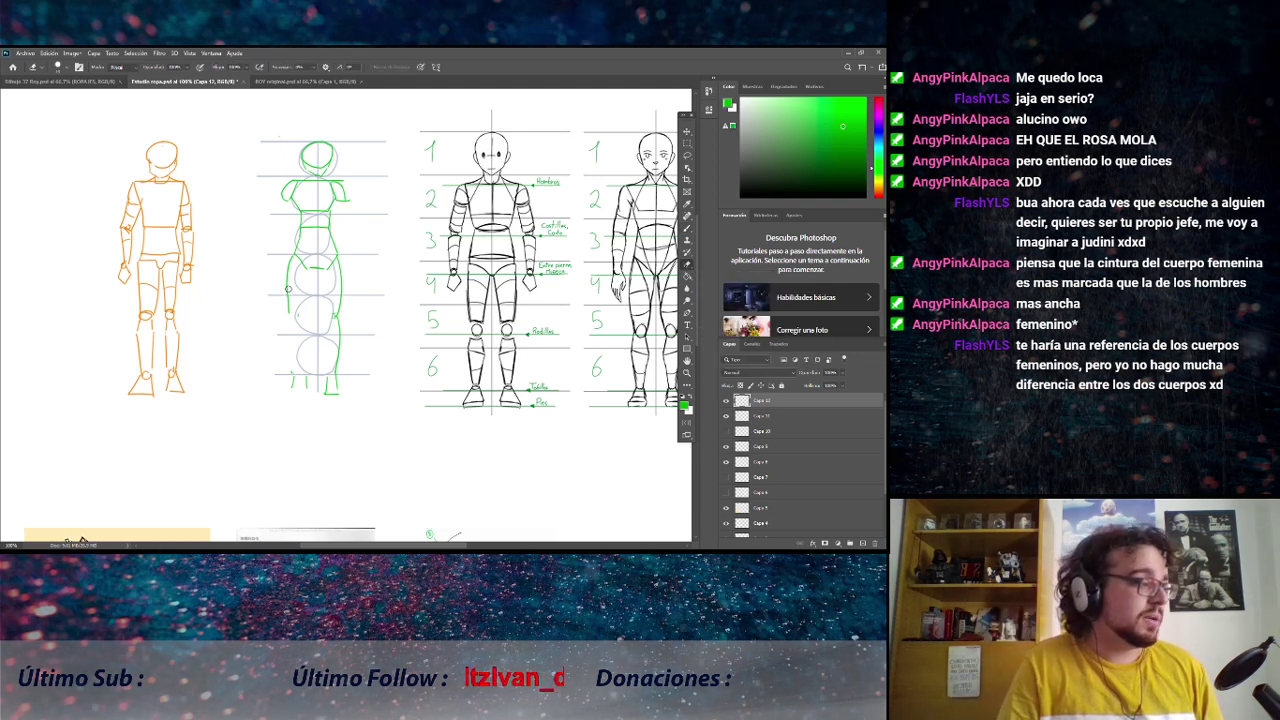
{"action": "key", "text": "b"}
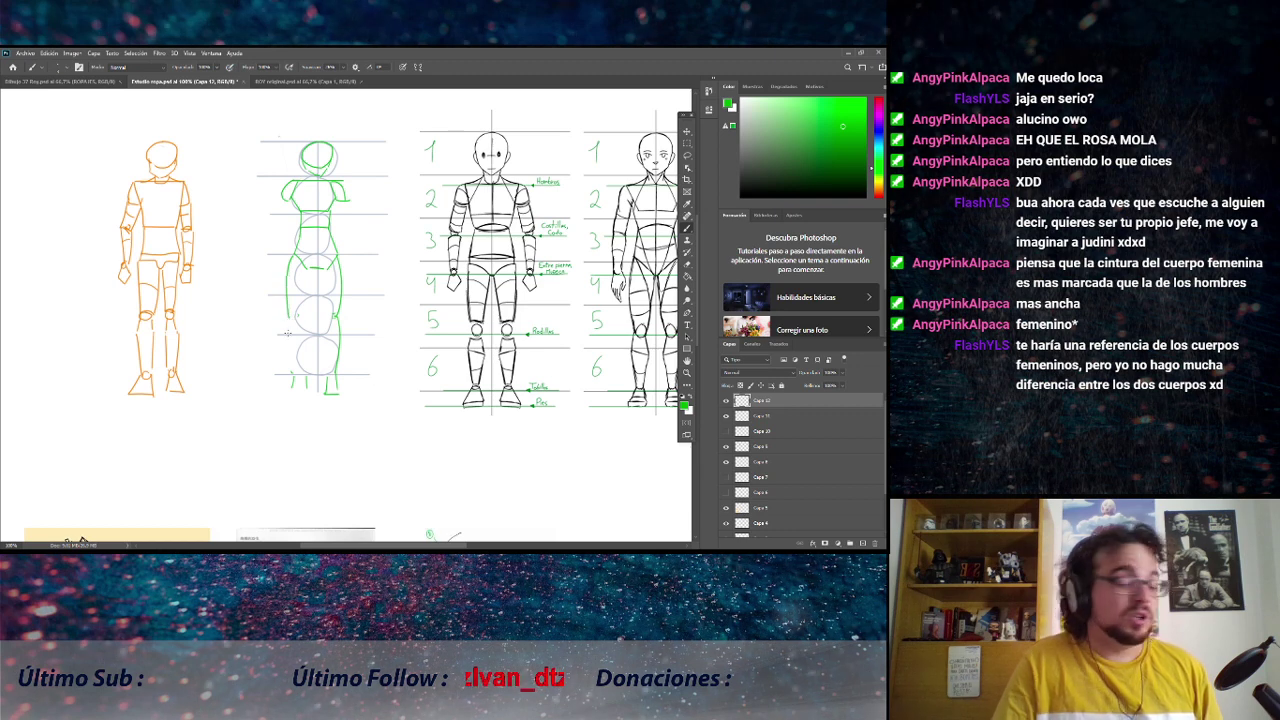
{"action": "left_click_drag", "start_coordinate": [289, 262], "coordinate": [287, 332]}
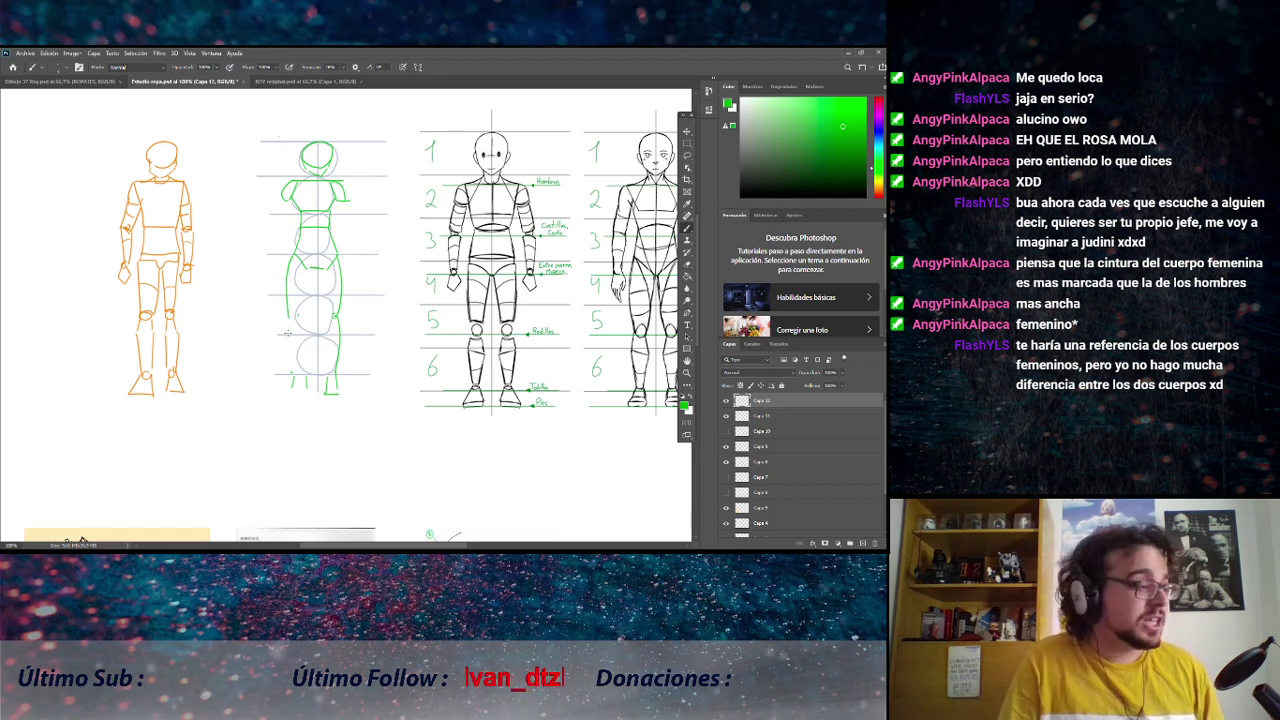
{"action": "left_click_drag", "start_coordinate": [289, 318], "coordinate": [279, 375]}
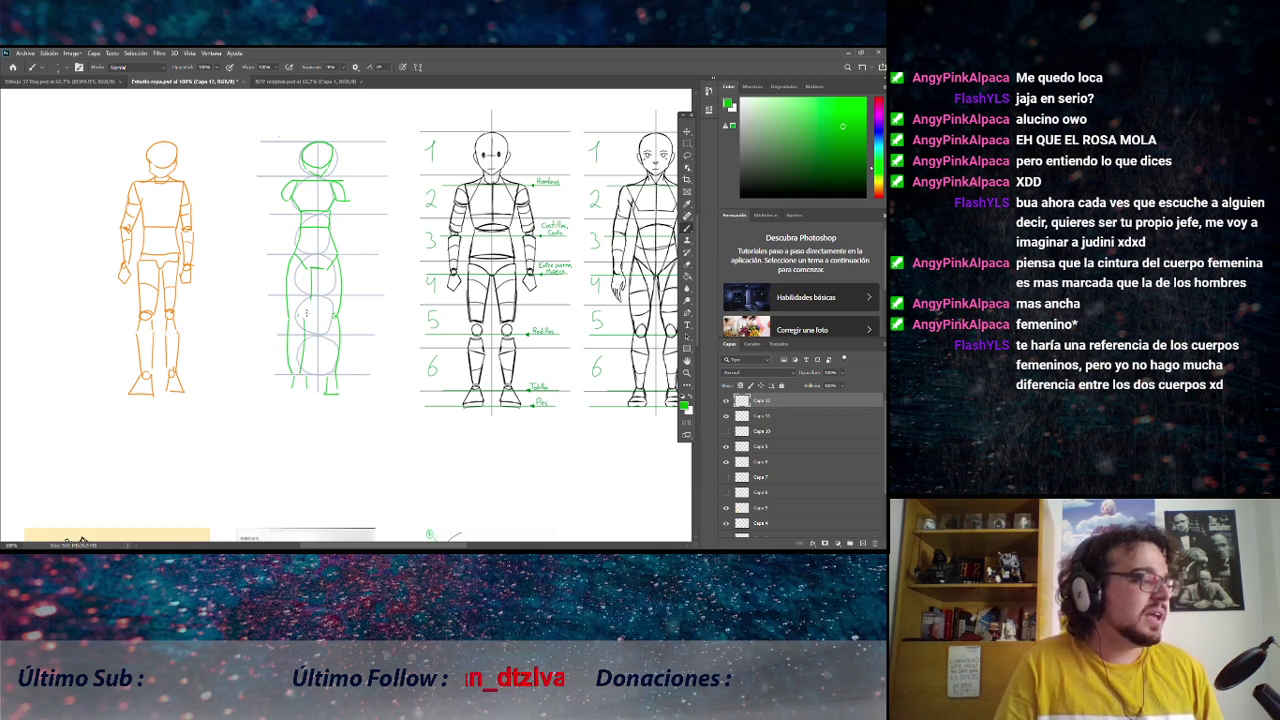
{"action": "left_click_drag", "start_coordinate": [318, 265], "coordinate": [327, 316]}
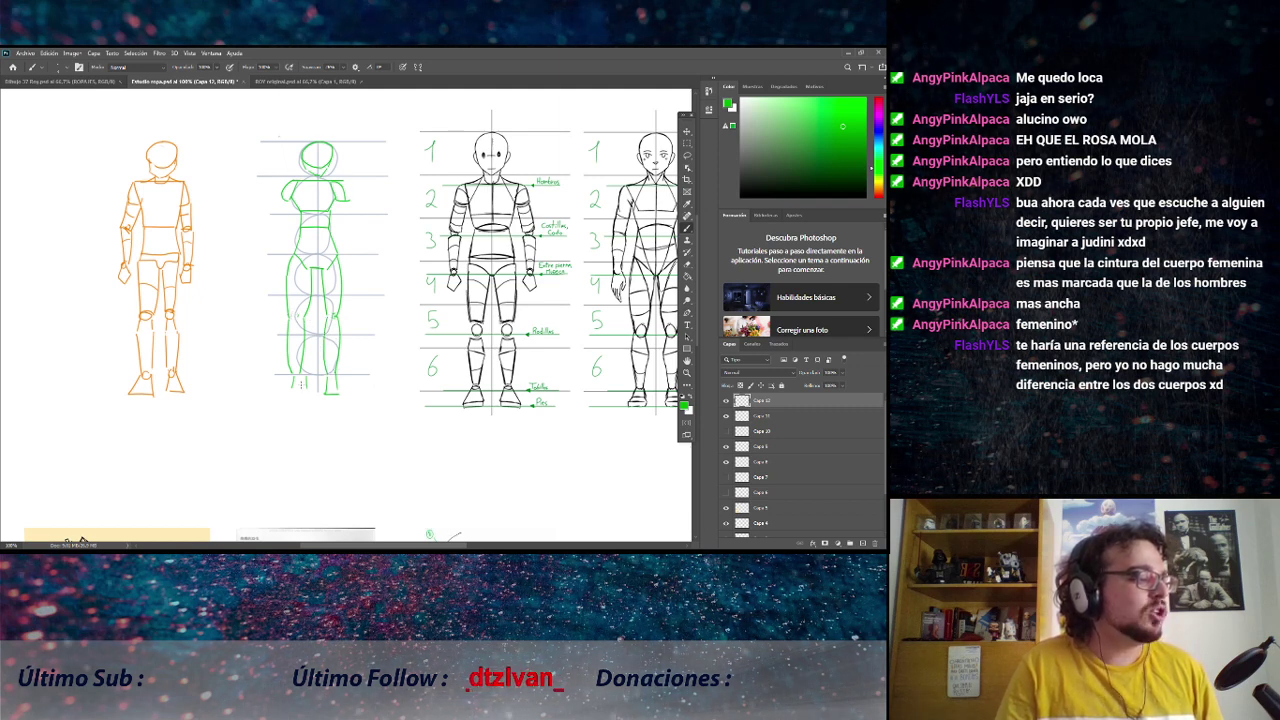
Clean up the stray ankle marks, draw the green figure's feet, arms and hands, and rework the thigh contour beside the hand.
{"action": "left_click", "coordinate": [690, 268]}
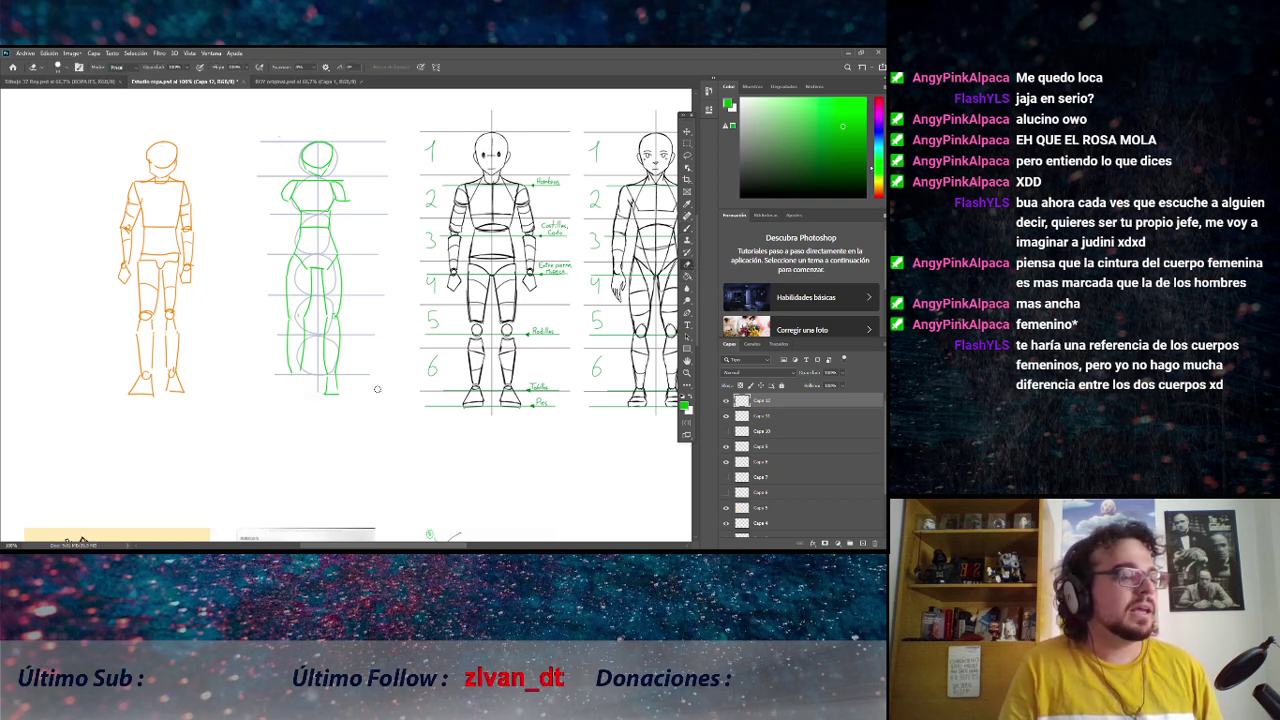
{"action": "left_click", "coordinate": [688, 230]}
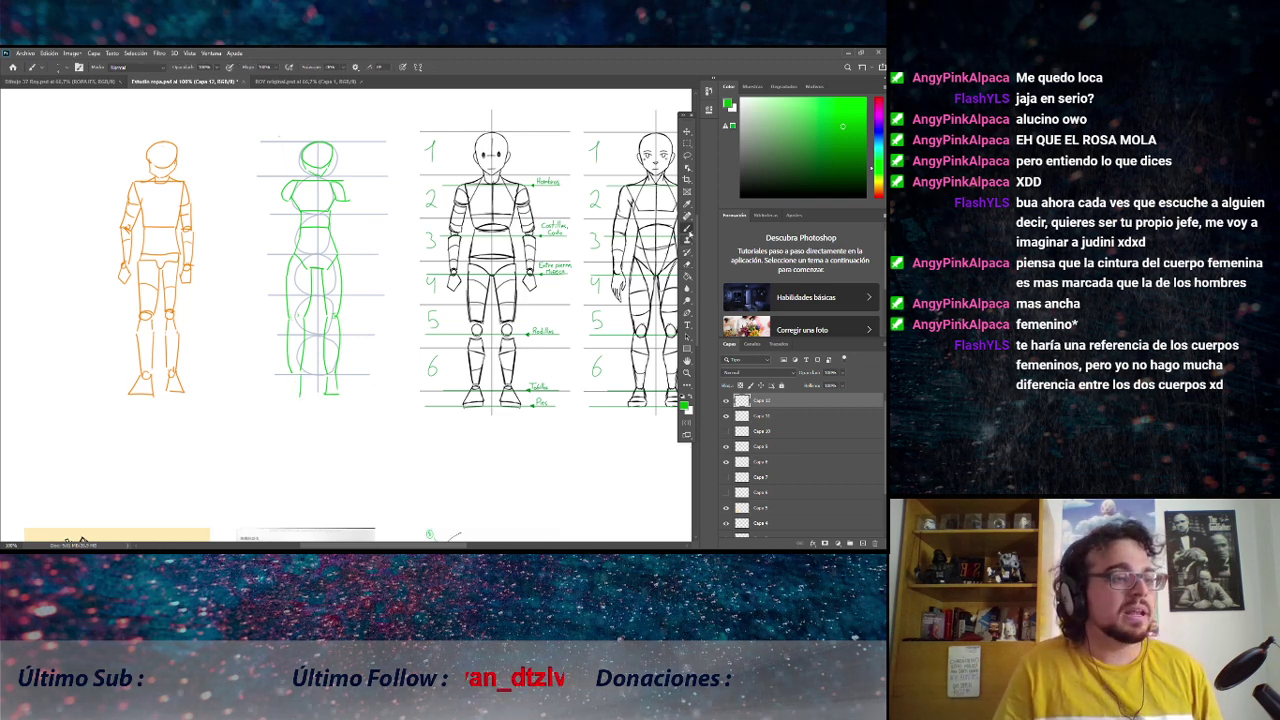
{"action": "key", "text": "e"}
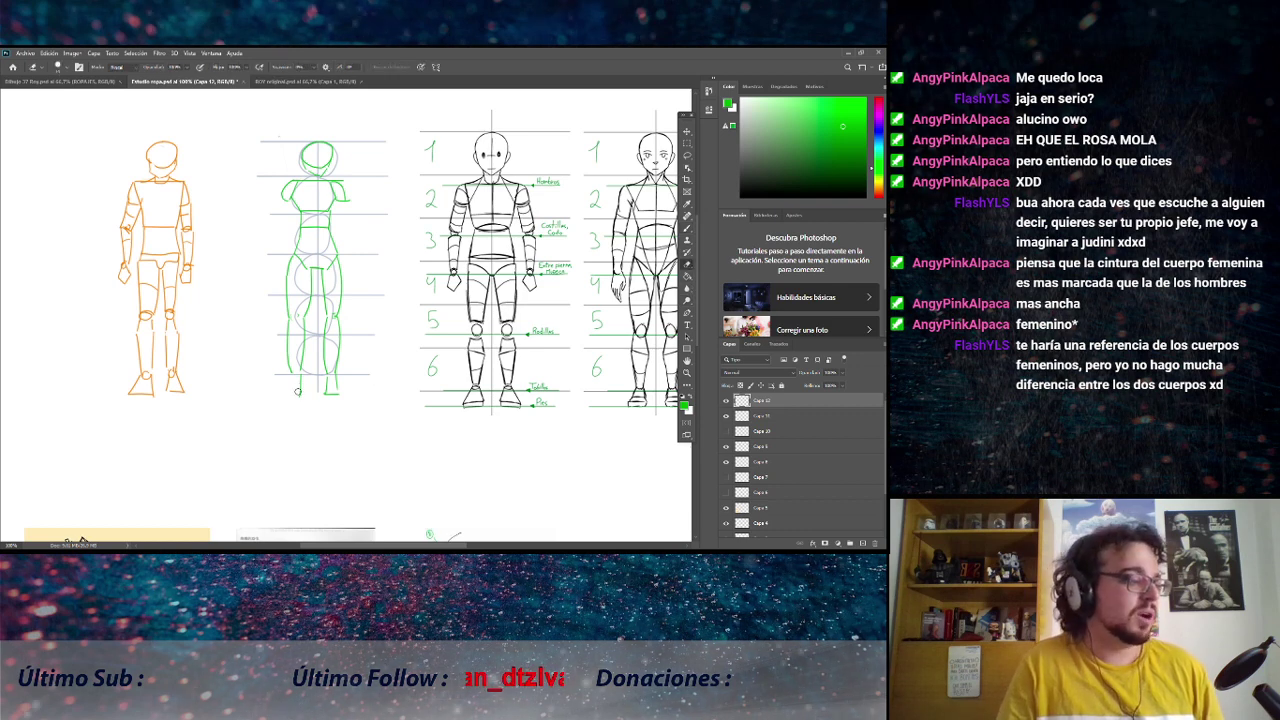
{"action": "key", "text": "b"}
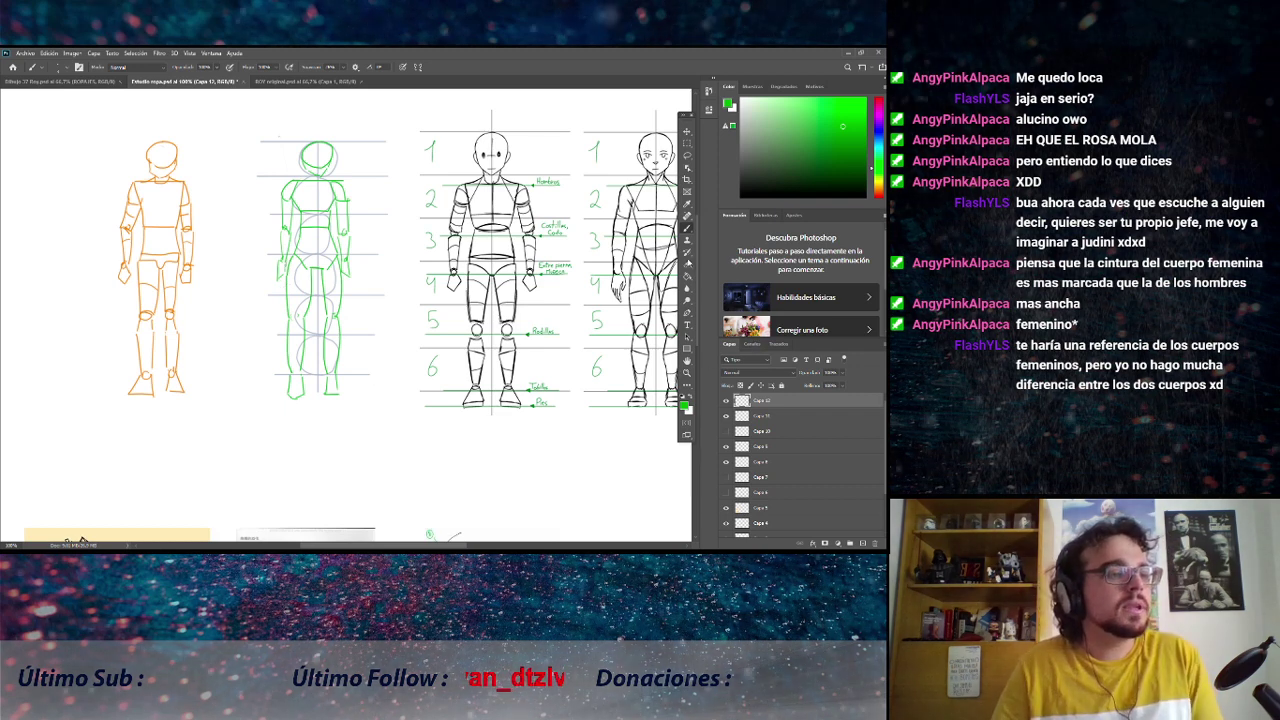
{"action": "key", "text": "e"}
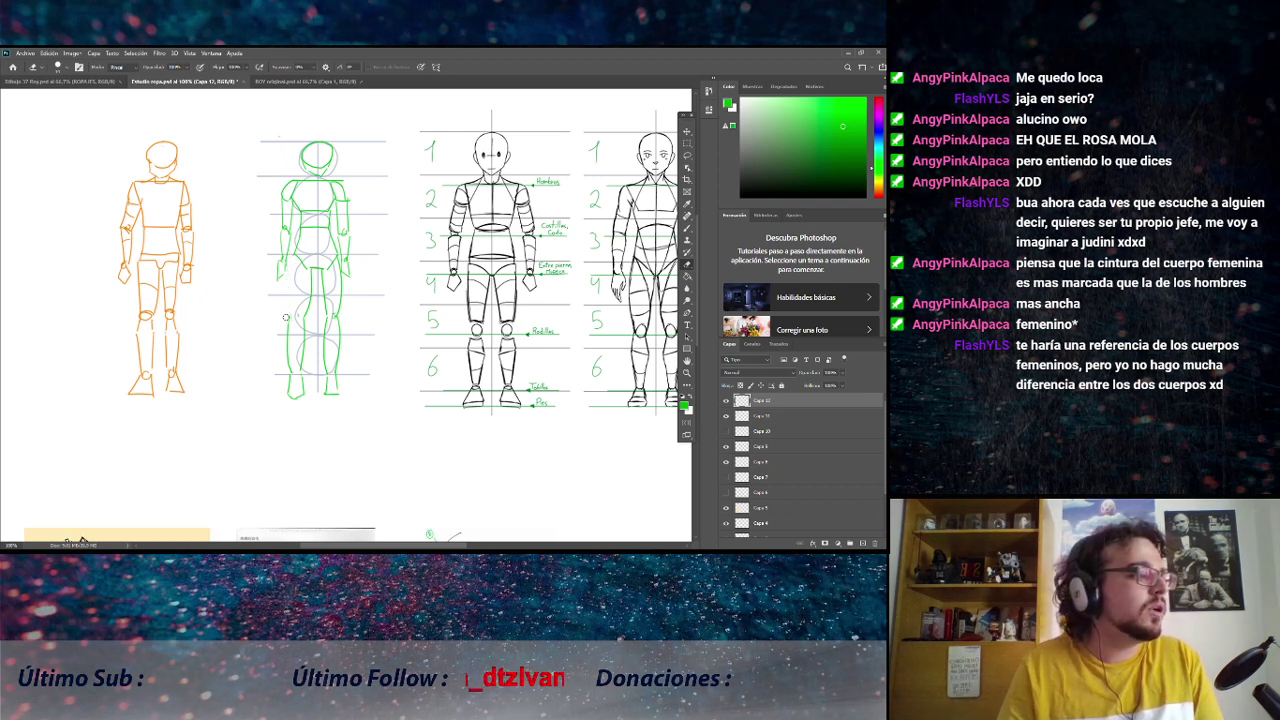
{"action": "key", "text": "b"}
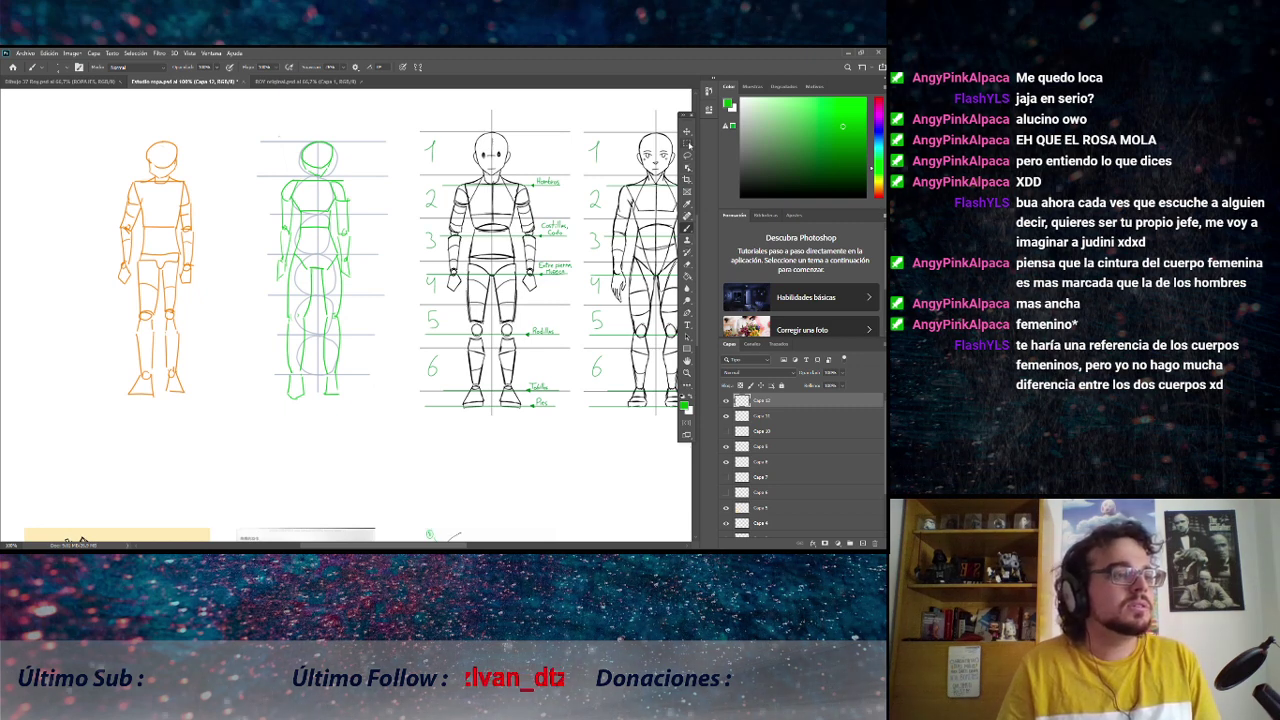
Hide the layer with the guide circles and horizontal proportion lines behind the green figure.
{"action": "left_click", "coordinate": [727, 415]}
{"action": "left_click", "coordinate": [727, 415]}
{"action": "left_click", "coordinate": [727, 446]}
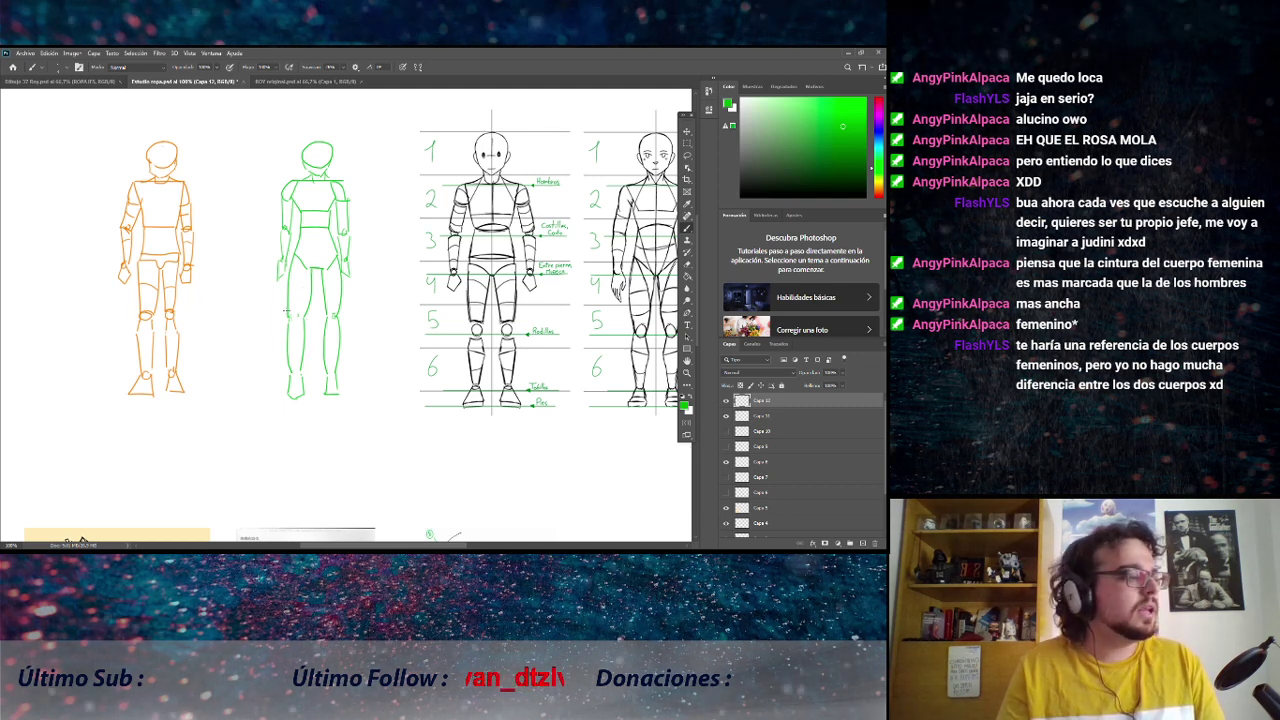
Sketch a curved leg example beside the green figure and an angular one beside the orange figure, with arrows pointing to each figure.
{"action": "left_click_drag", "start_coordinate": [234, 268], "coordinate": [231, 370]}
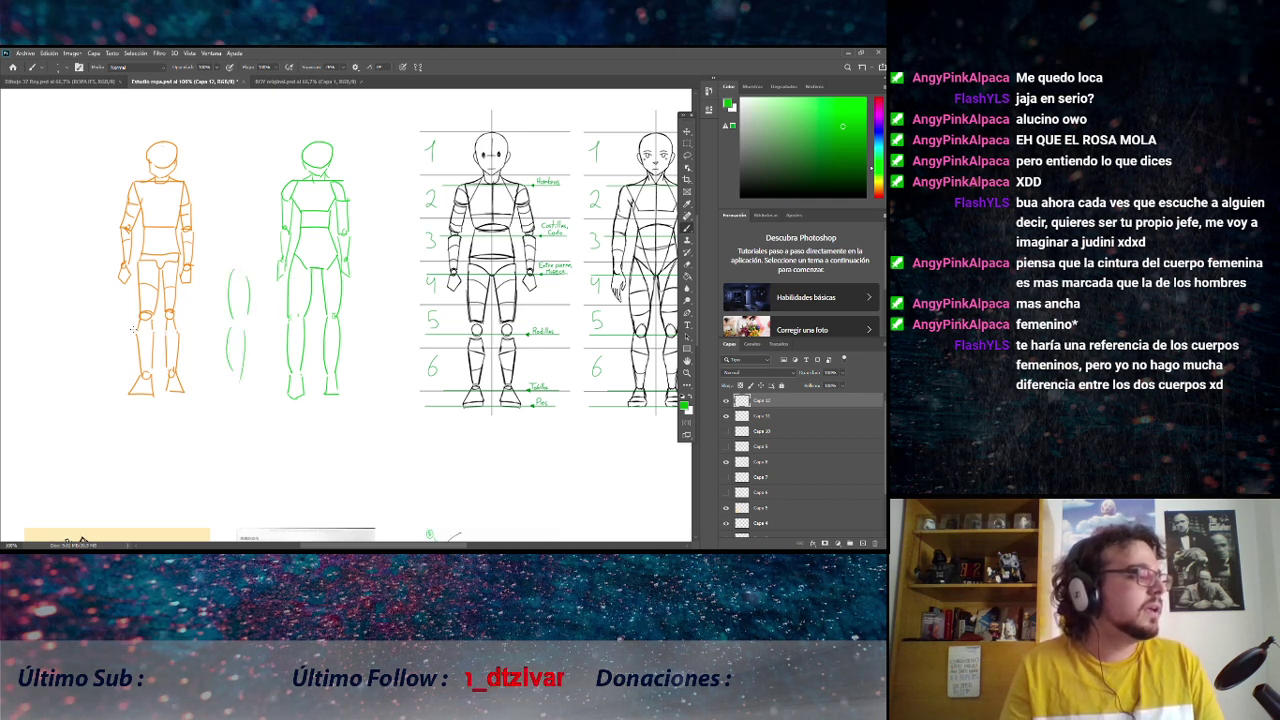
{"action": "left_click_drag", "start_coordinate": [52, 258], "coordinate": [60, 307]}
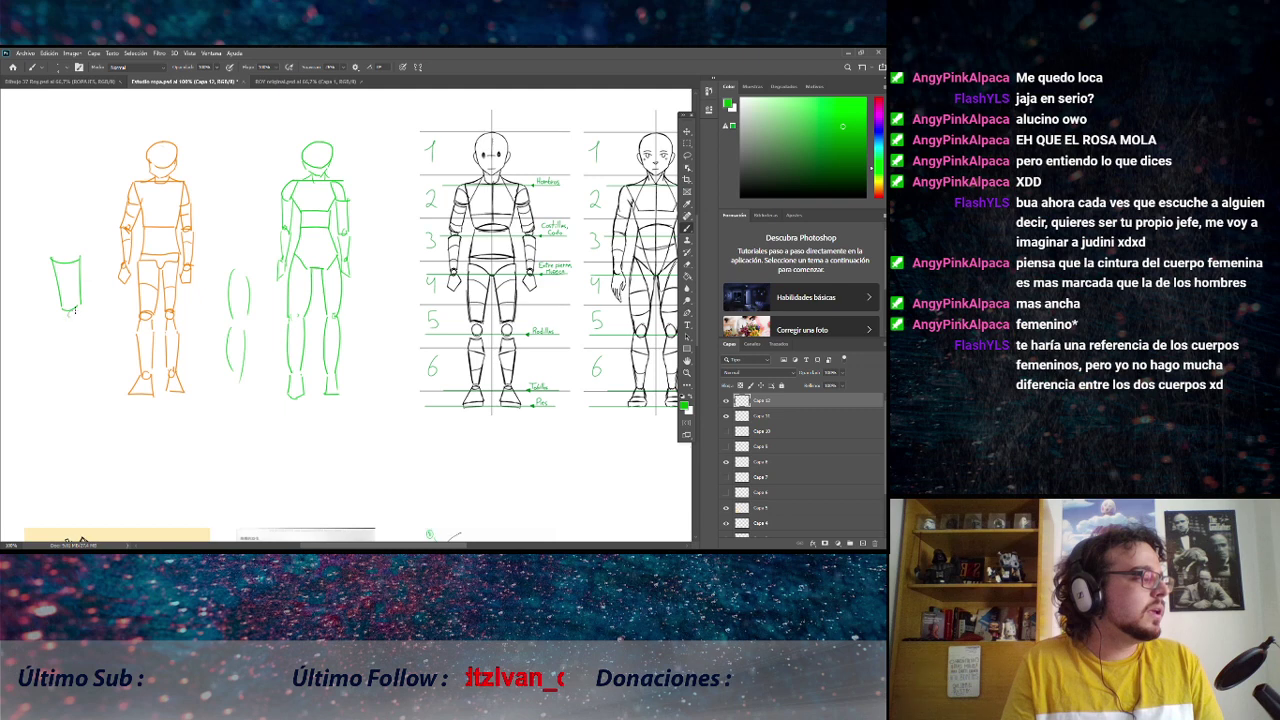
{"action": "left_click_drag", "start_coordinate": [54, 332], "coordinate": [62, 376]}
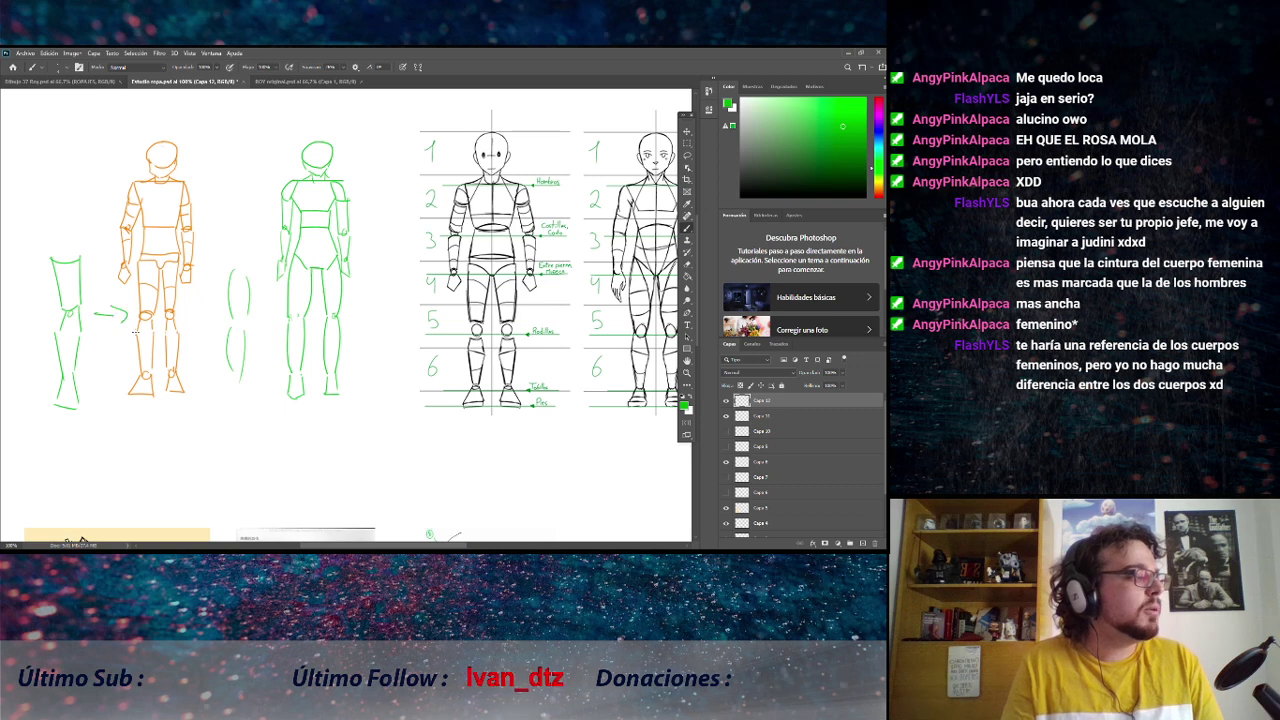
{"action": "left_click_drag", "start_coordinate": [257, 320], "coordinate": [271, 326]}
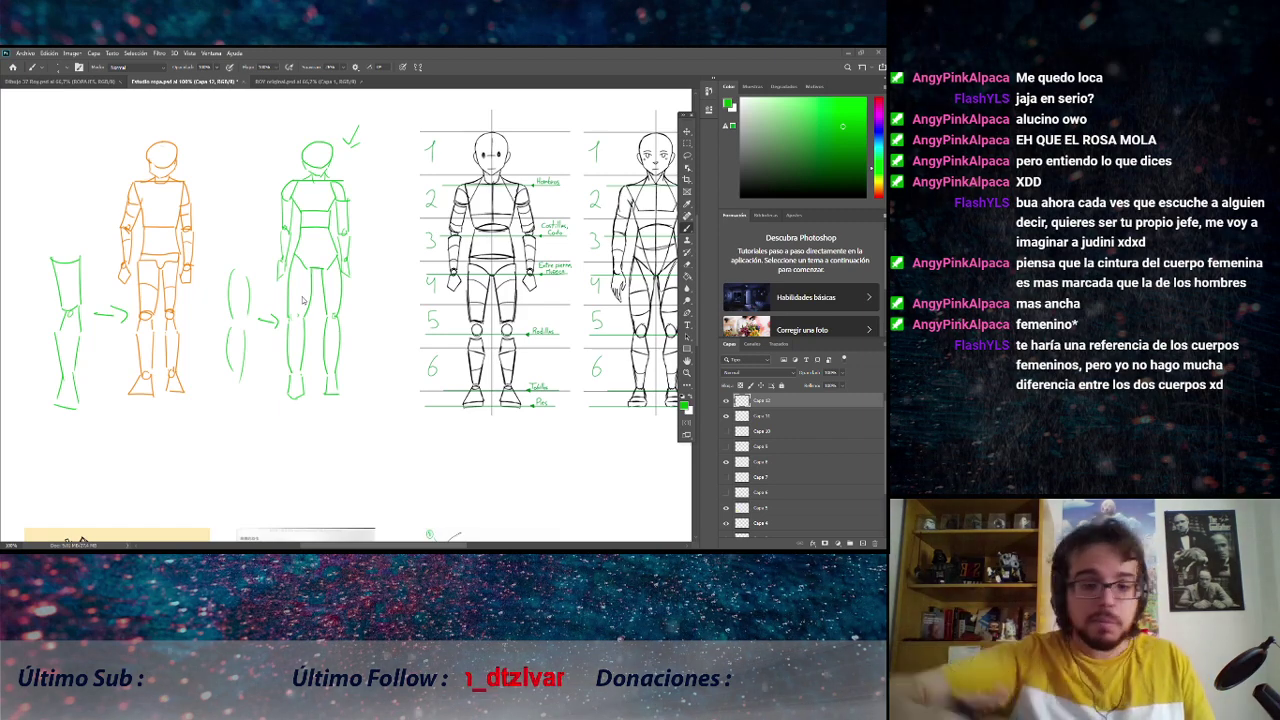
Switch to the Roy drawing and float the ROY original reference image in its own window beside the character line art.
{"action": "left_click", "coordinate": [101, 82]}
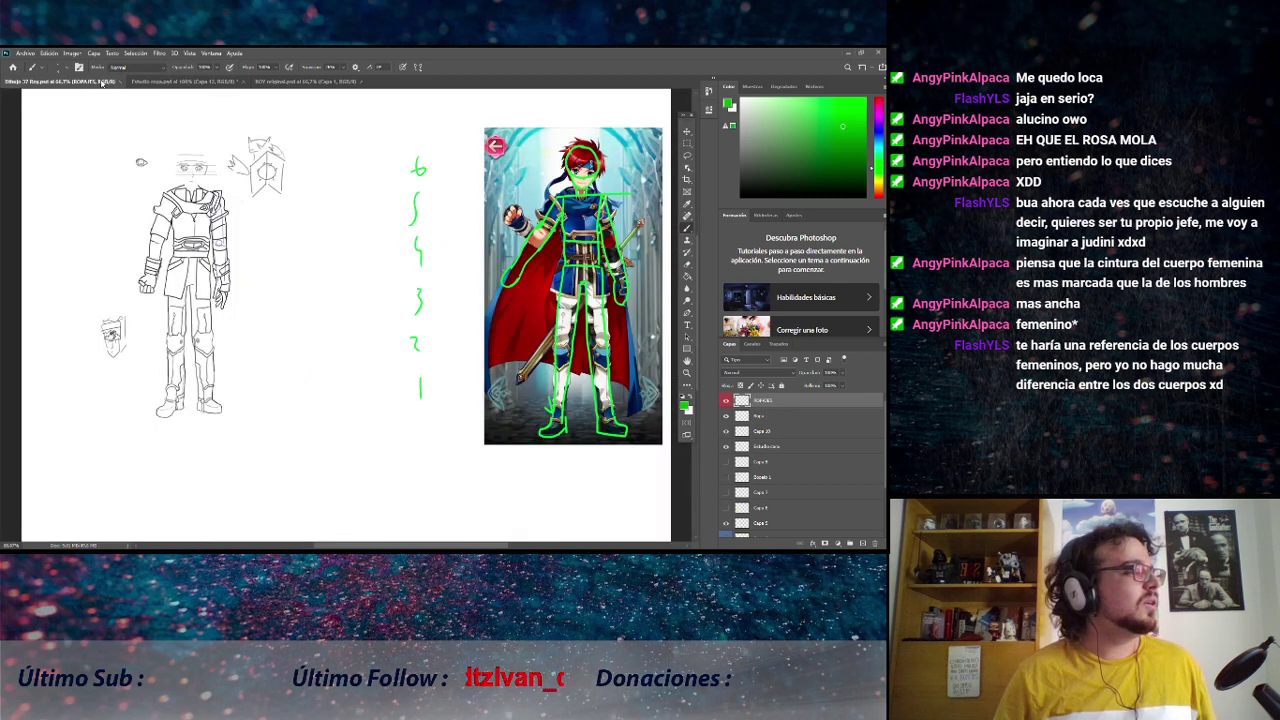
{"action": "left_click", "coordinate": [726, 415]}
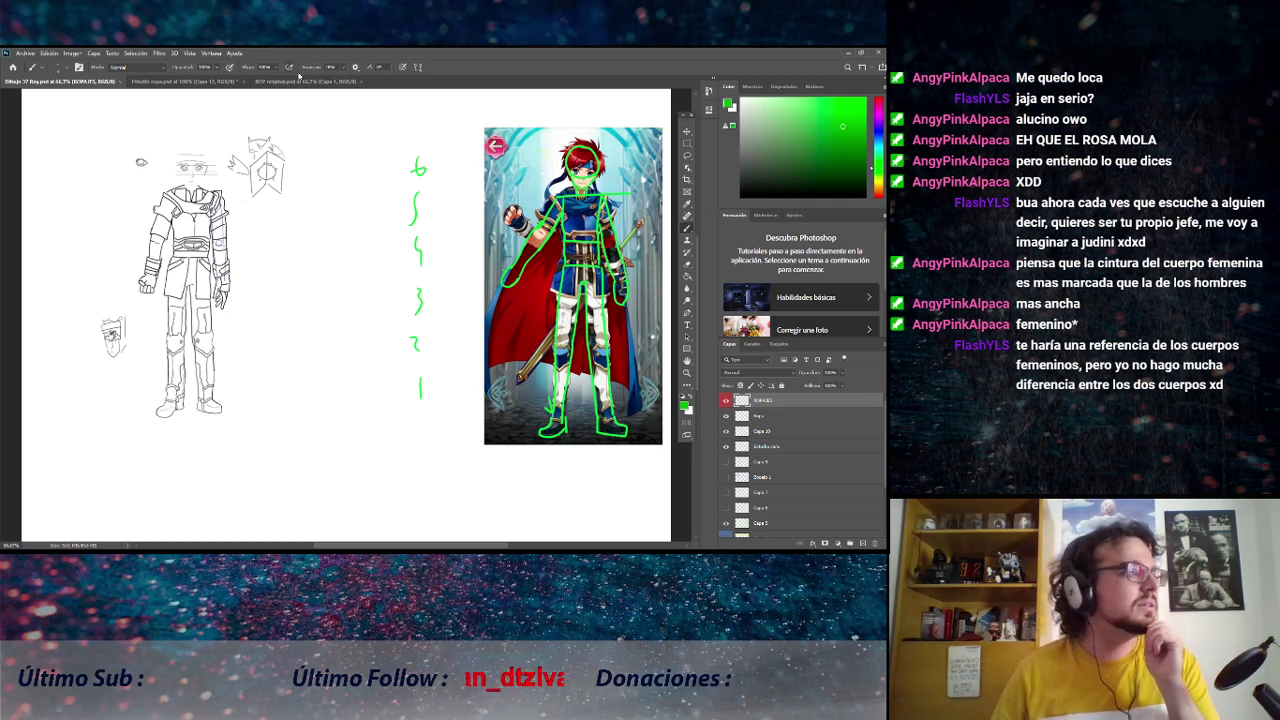
{"action": "left_click", "coordinate": [300, 81]}
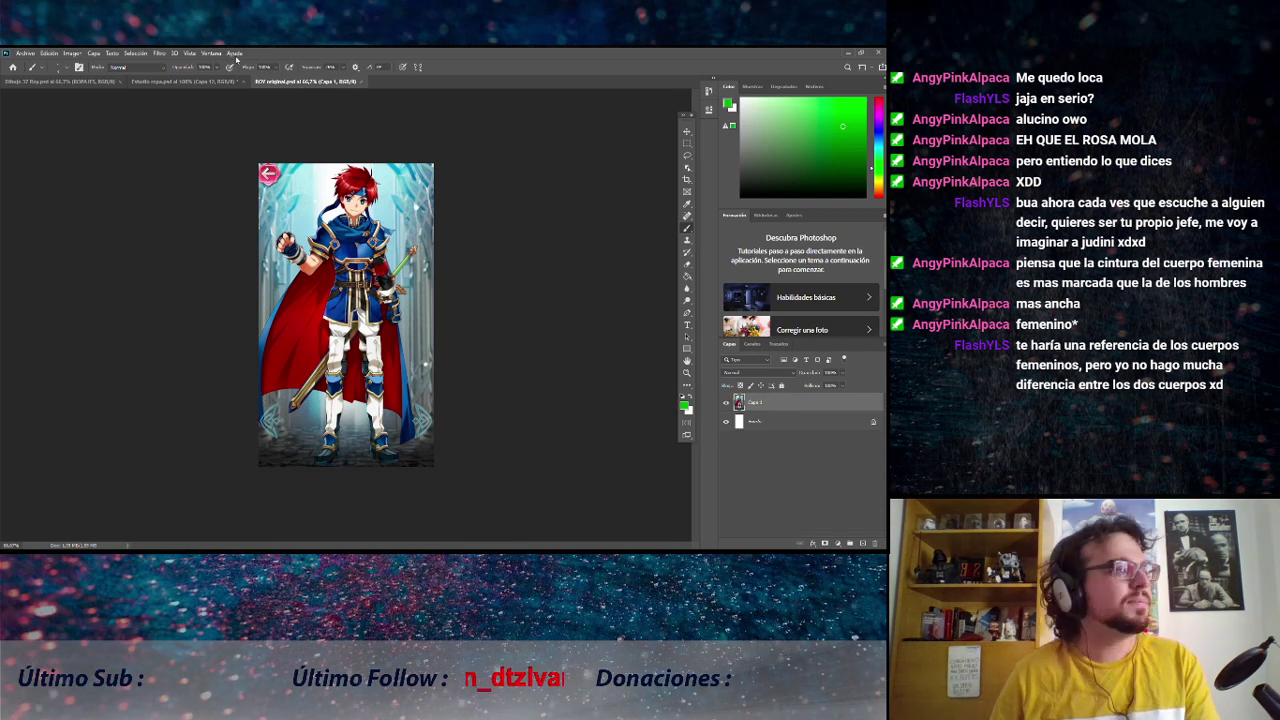
{"action": "left_click_drag", "start_coordinate": [303, 81], "coordinate": [499, 106]}
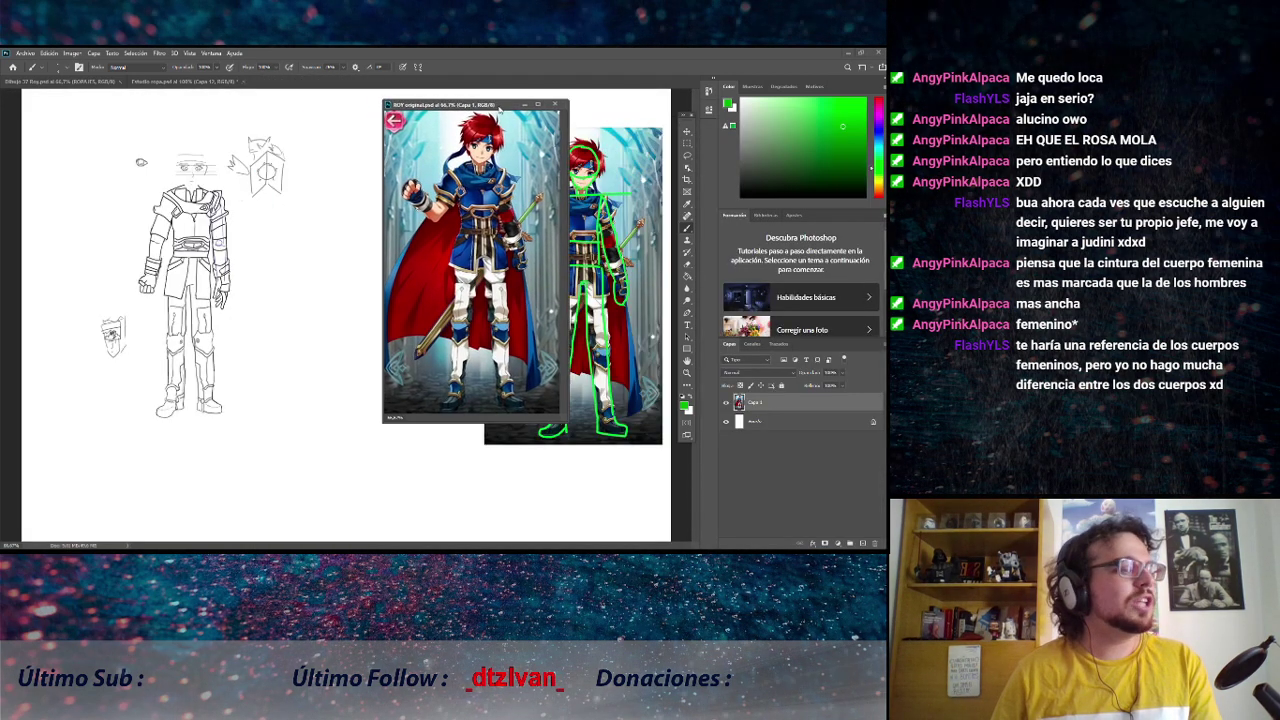
{"action": "left_click", "coordinate": [686, 372]}
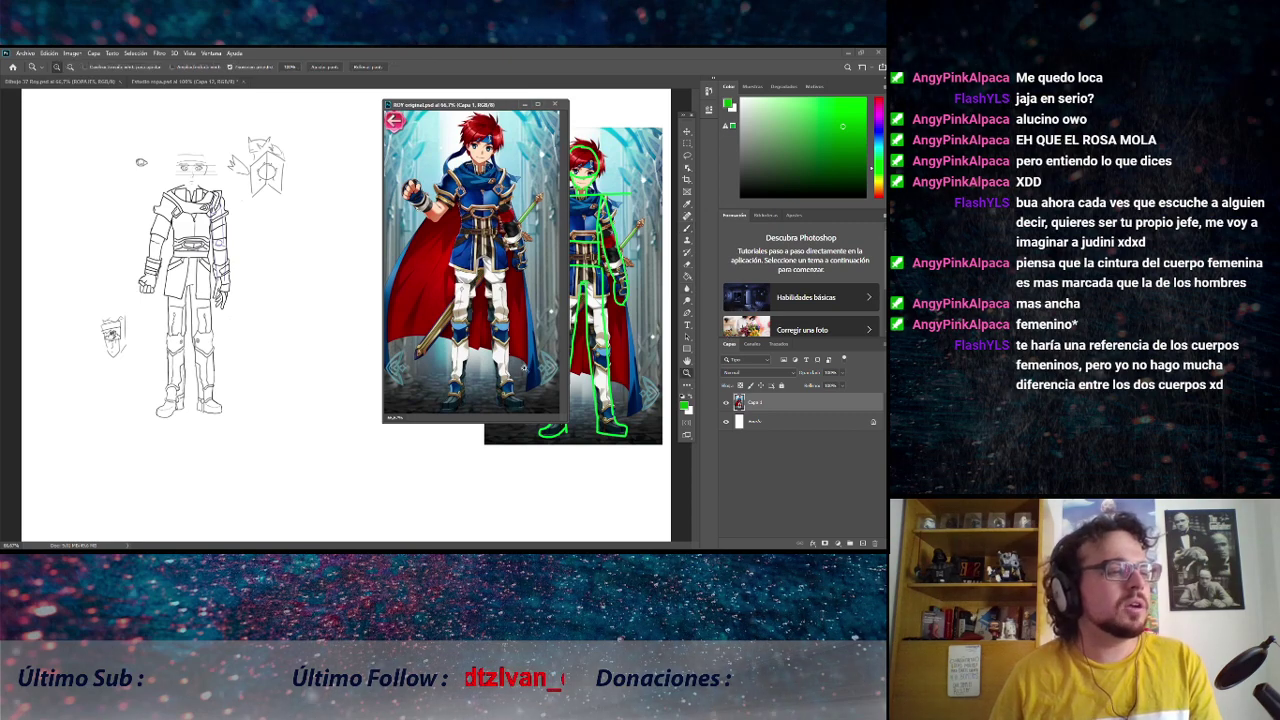
{"action": "left_click", "coordinate": [141, 162]}
{"action": "left_click", "coordinate": [227, 270]}
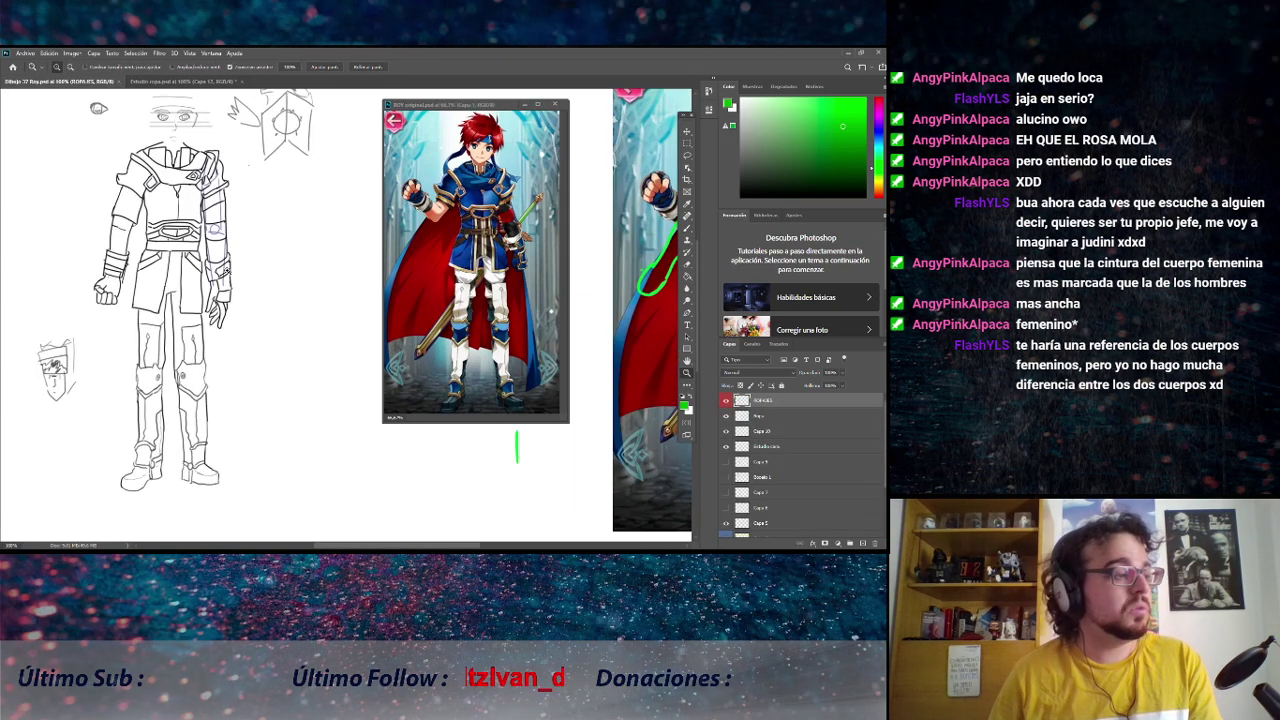
{"action": "mouse_move", "coordinate": [223, 329]}
{"action": "left_mouse_down"}
{"action": "mouse_move", "coordinate": [353, 369]}
{"action": "mouse_move", "coordinate": [406, 344]}
{"action": "left_mouse_up"}
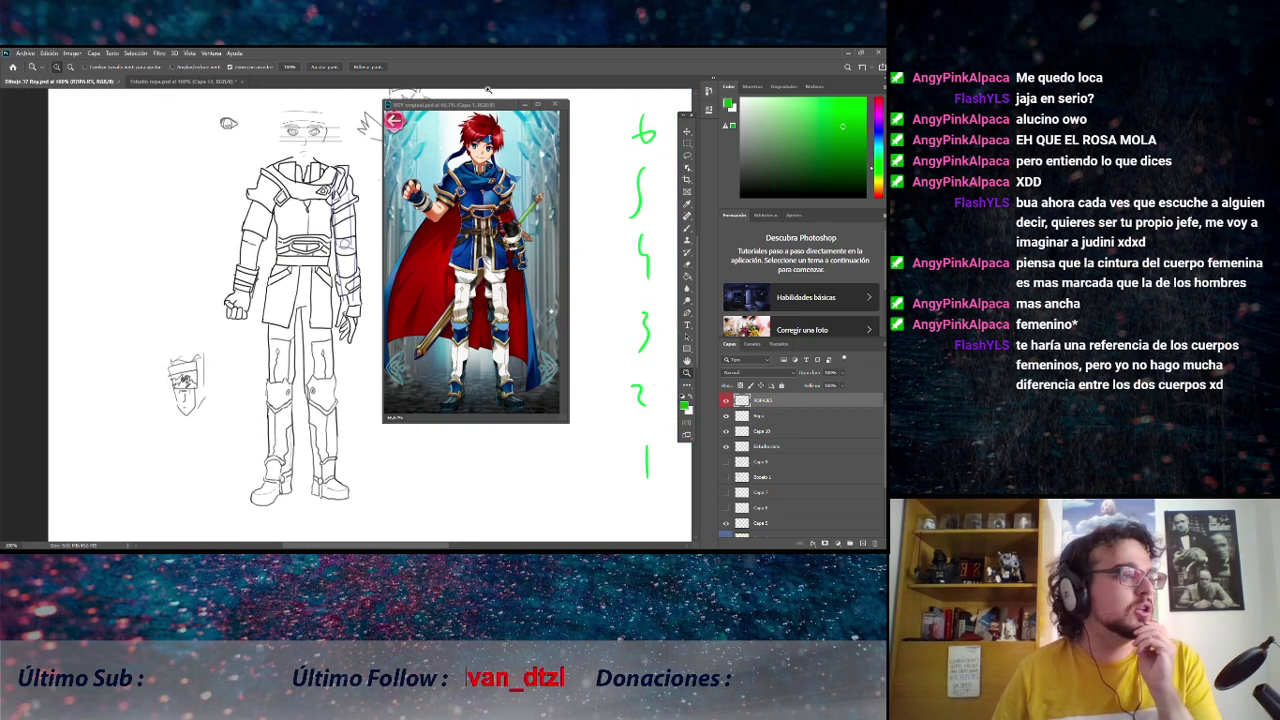
{"action": "left_click_drag", "start_coordinate": [486, 105], "coordinate": [551, 117]}
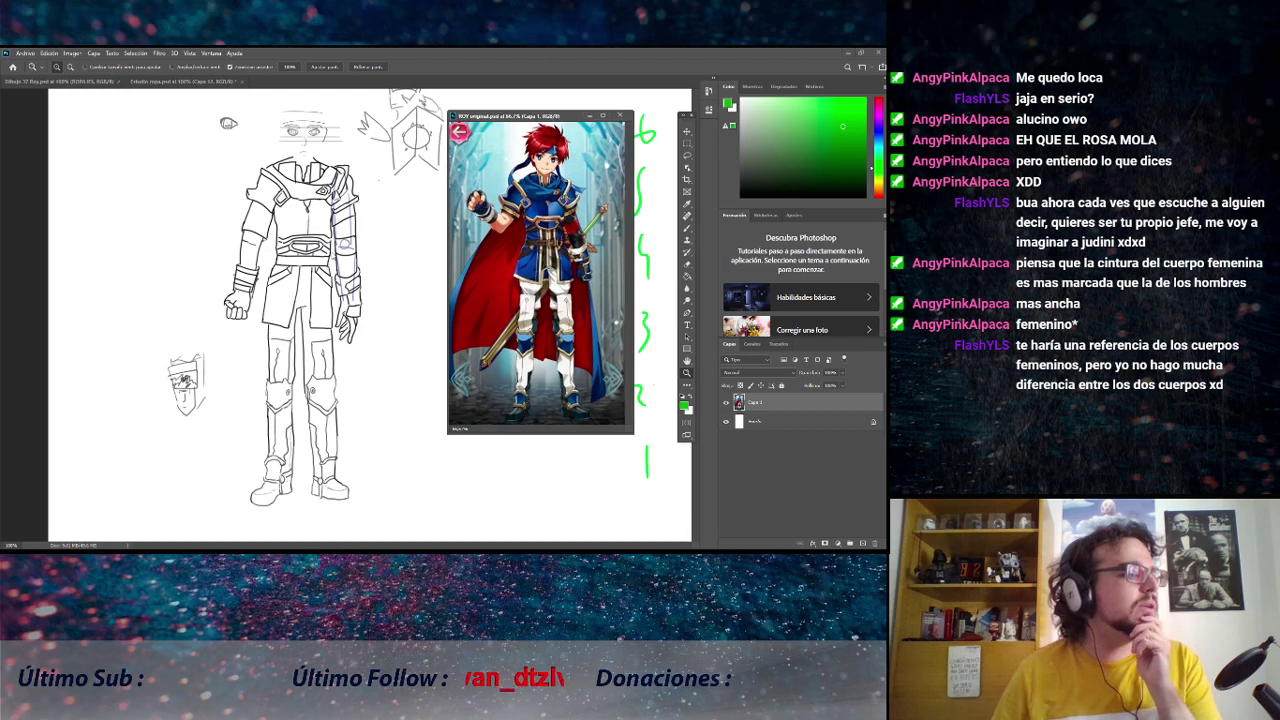
Hide the Capa 10 construction layer in the Roy drawing and move the reference window farther from the torso line art.
{"action": "left_click", "coordinate": [342, 258]}
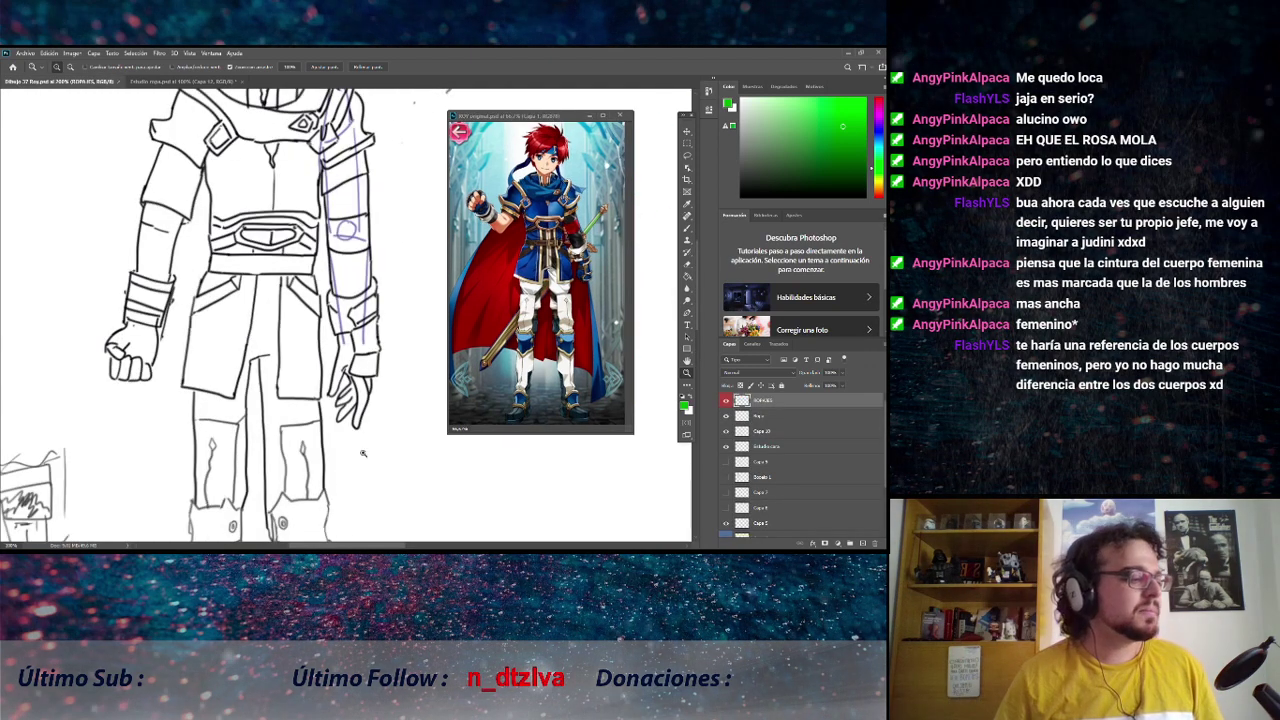
{"action": "left_click_drag", "start_coordinate": [384, 547], "coordinate": [378, 547]}
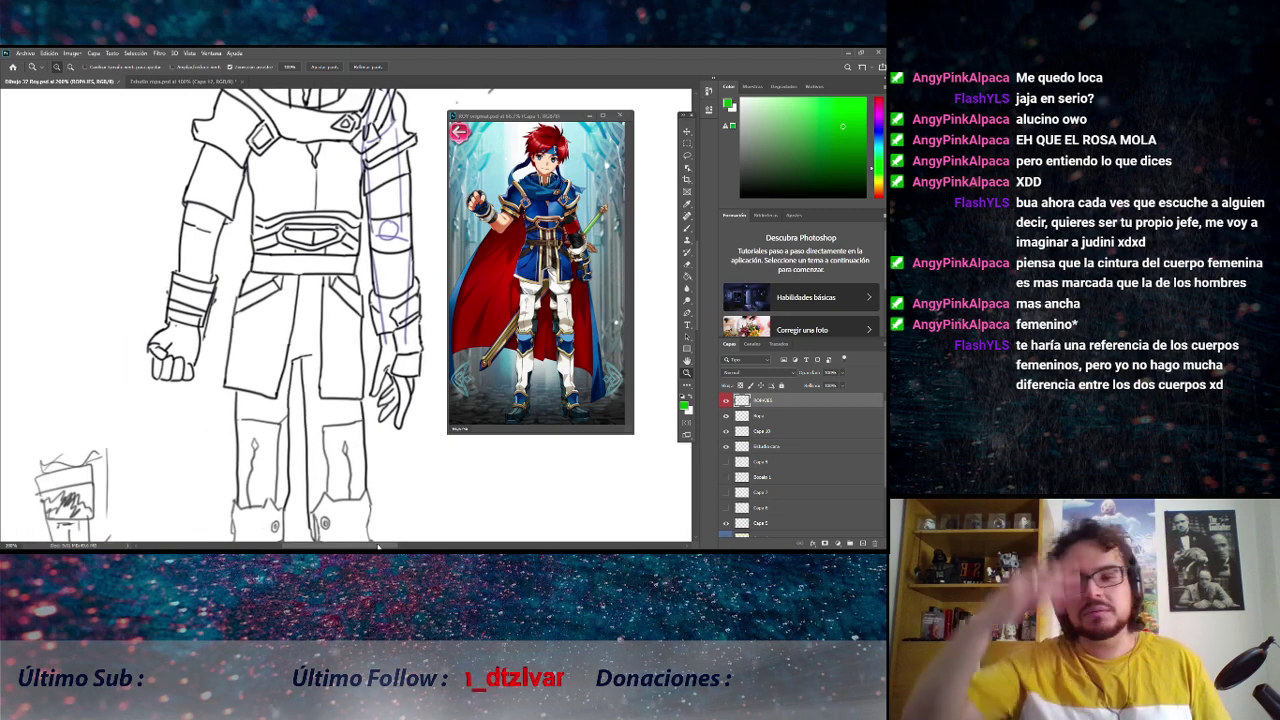
{"action": "scroll", "coordinate": [286, 315], "scroll_direction": "up", "scroll_amount": 3}
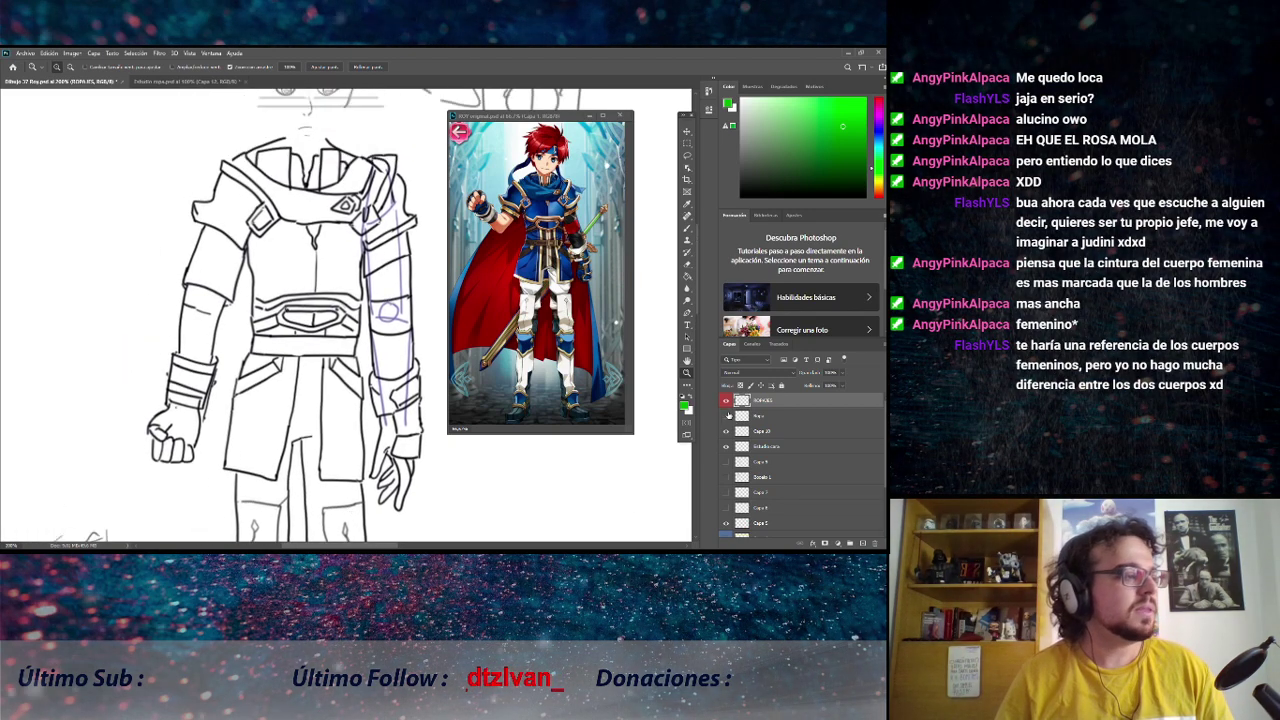
{"action": "left_click", "coordinate": [726, 431]}
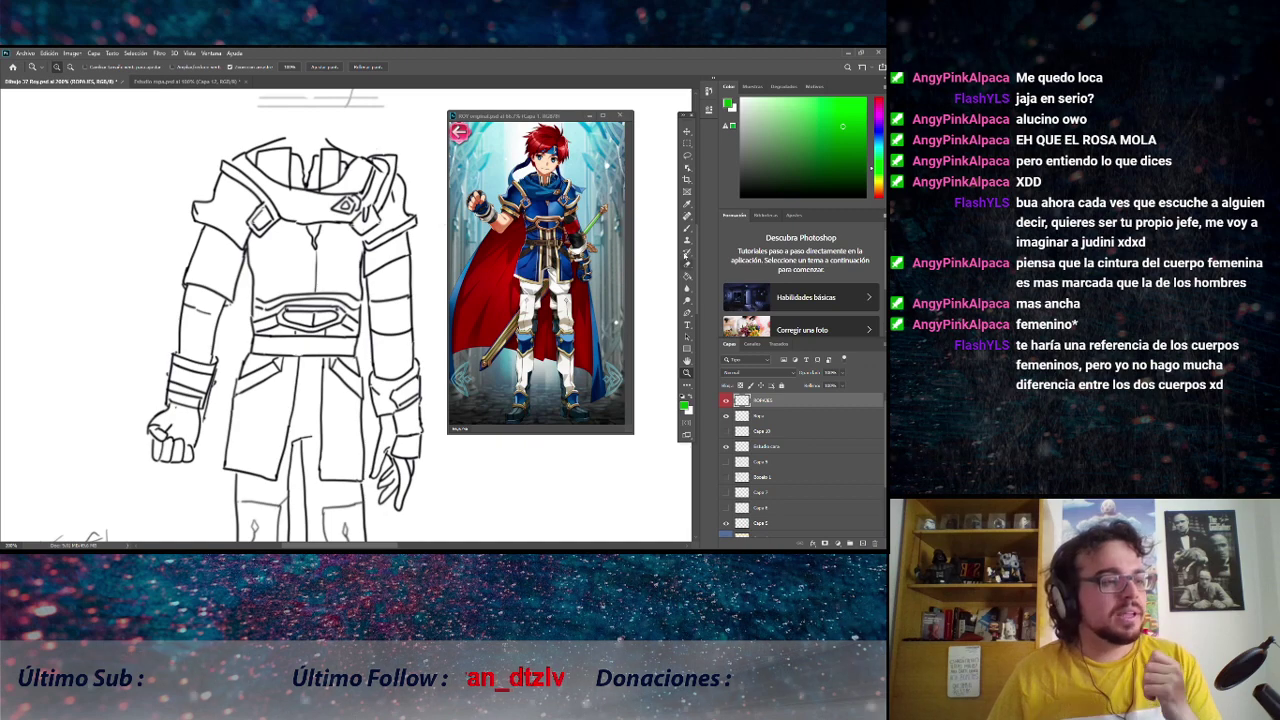
{"action": "left_click", "coordinate": [686, 230]}
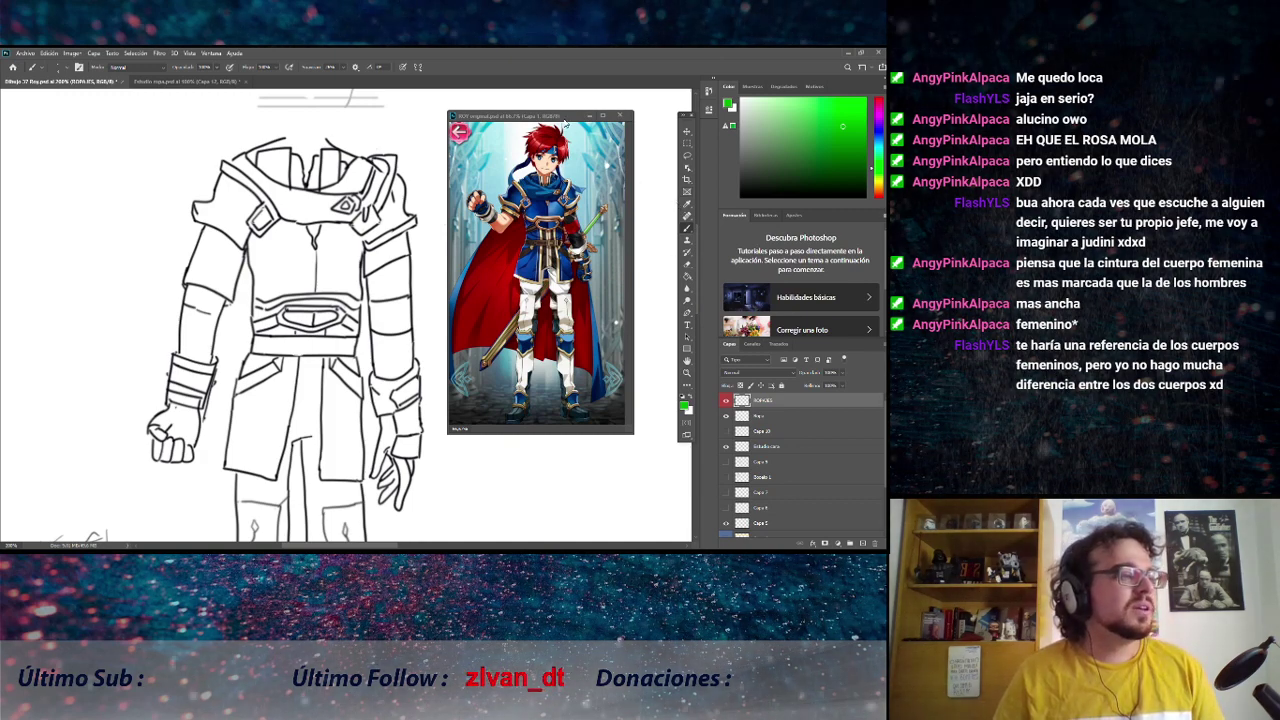
{"action": "left_click_drag", "start_coordinate": [565, 121], "coordinate": [587, 133]}
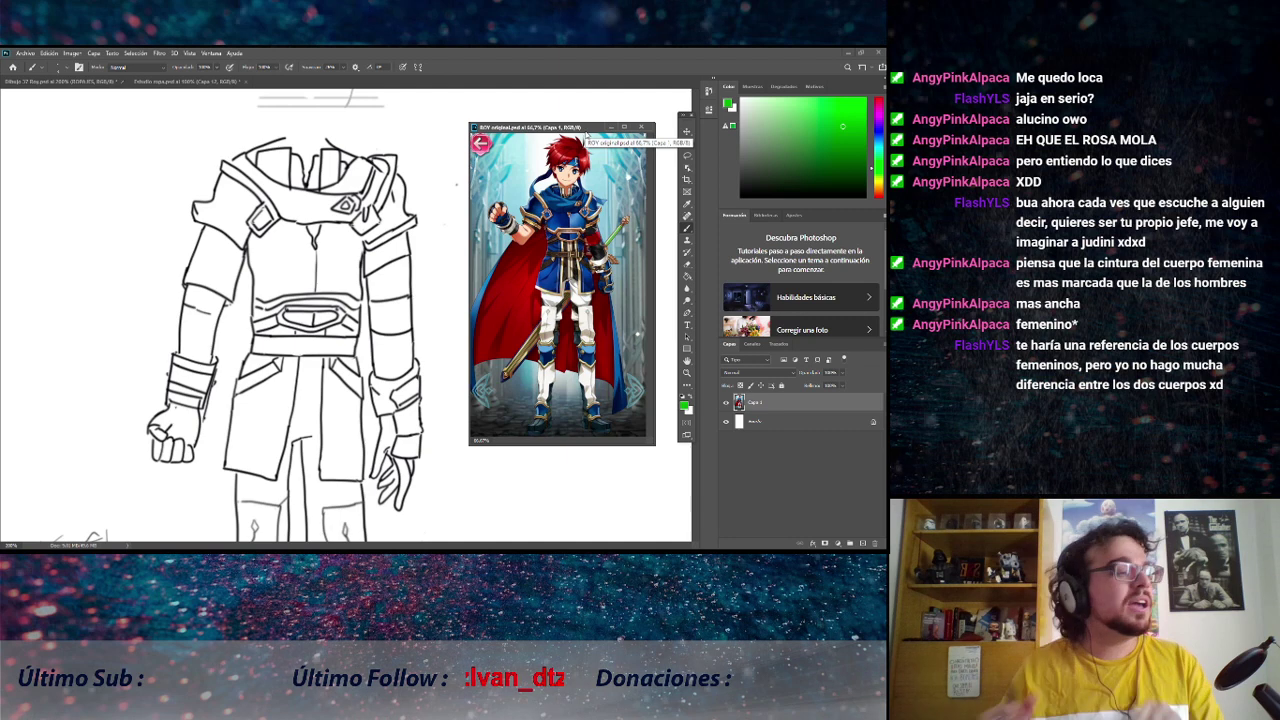
{"action": "left_click_drag", "start_coordinate": [584, 129], "coordinate": [589, 141]}
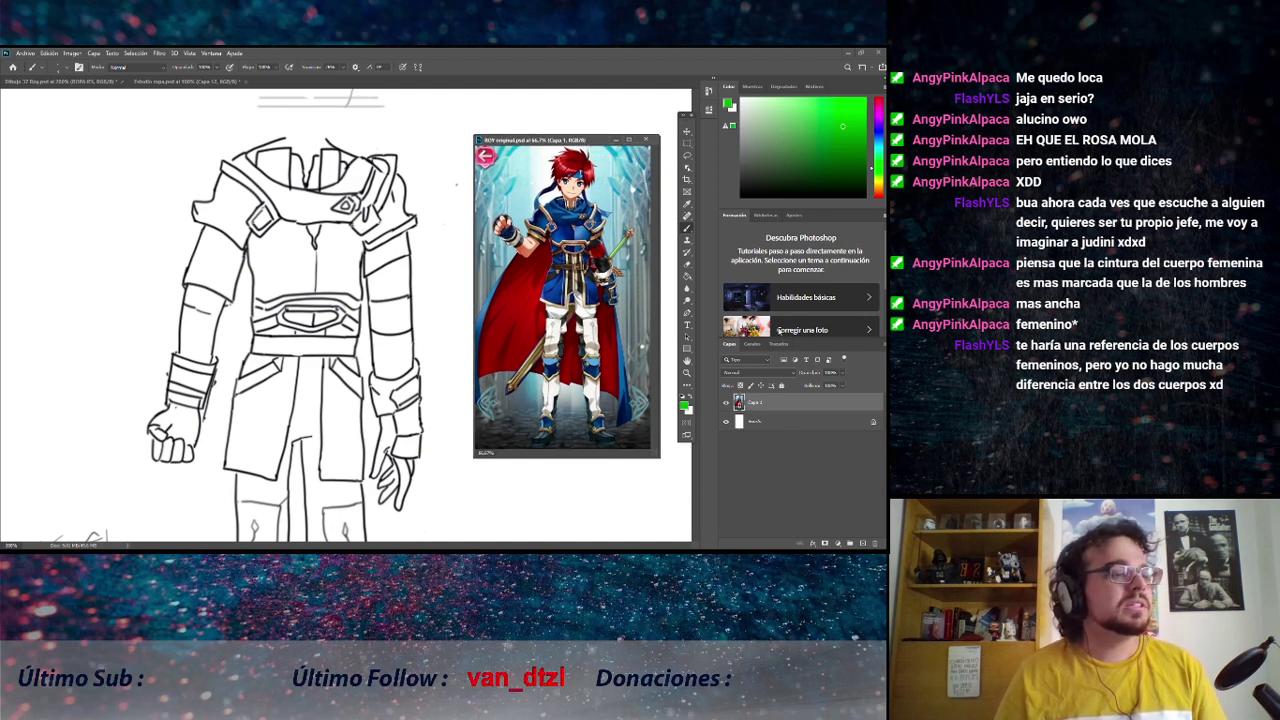
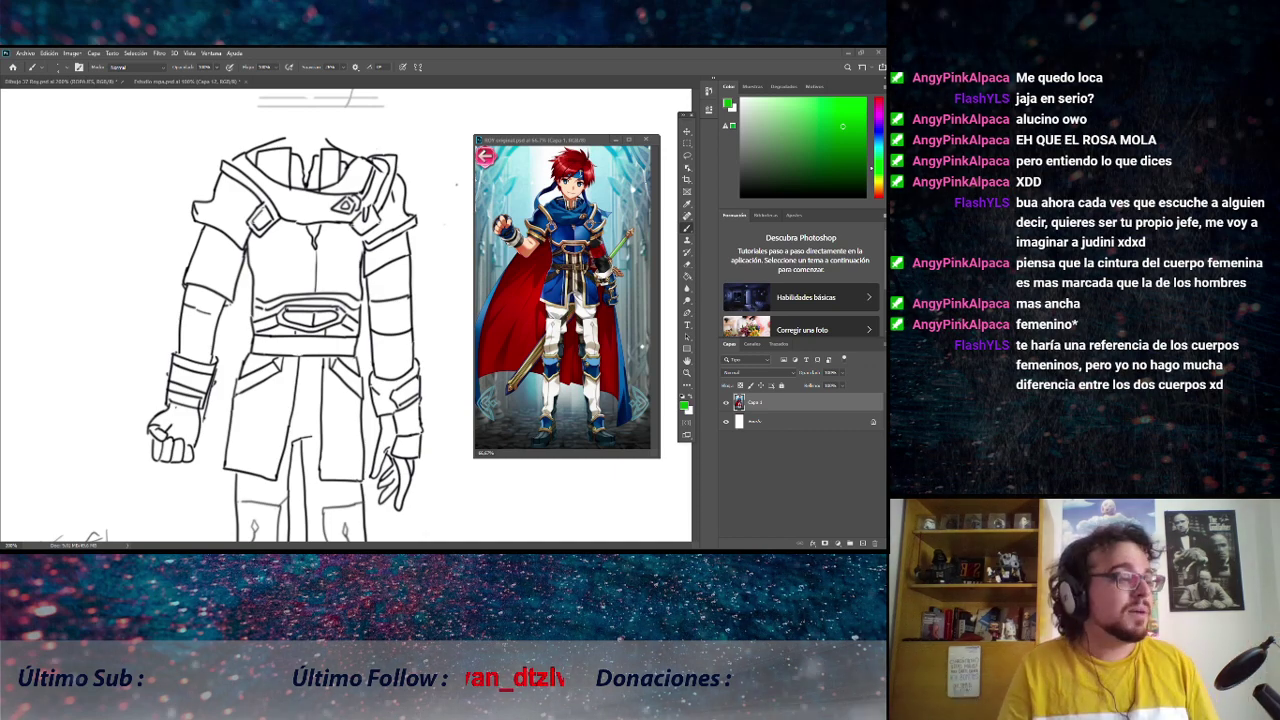
Return to the Roy drawing and briefly show Capa 10 and the hidden sketch layers below it to check what they contain.
{"action": "left_click", "coordinate": [425, 299]}
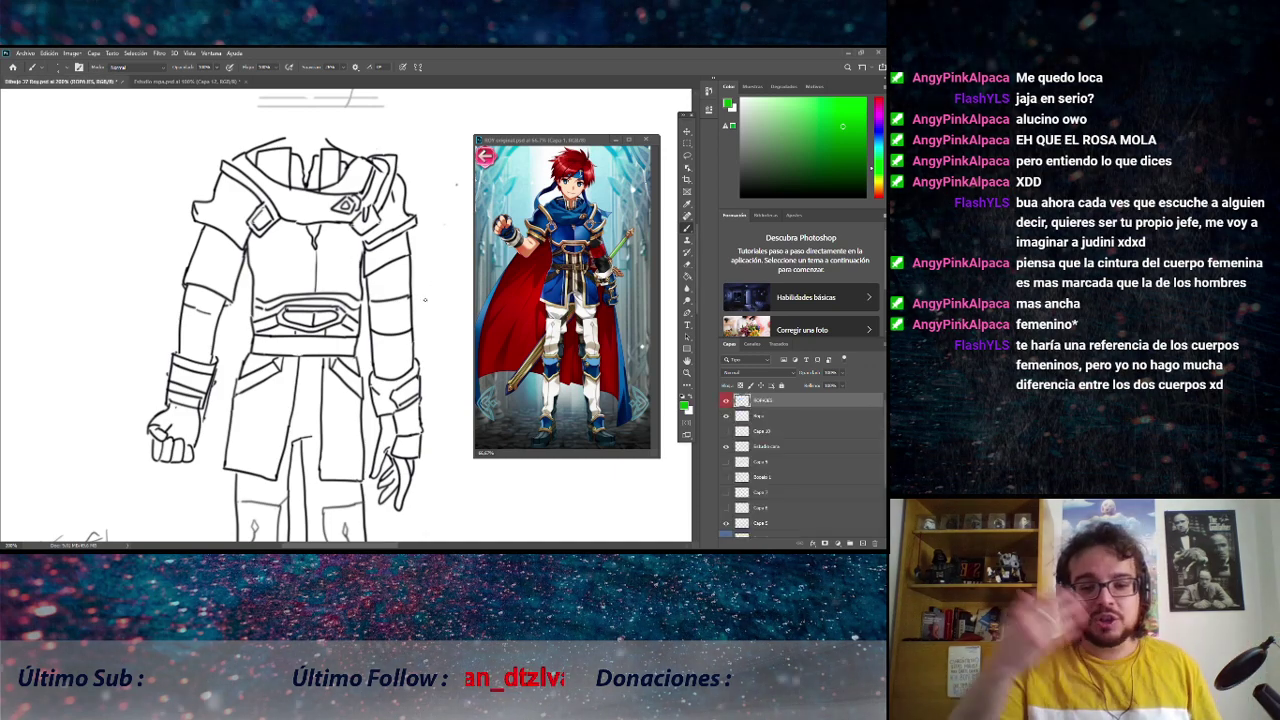
{"action": "scroll", "coordinate": [425, 299], "scroll_direction": "down", "scroll_amount": 2}
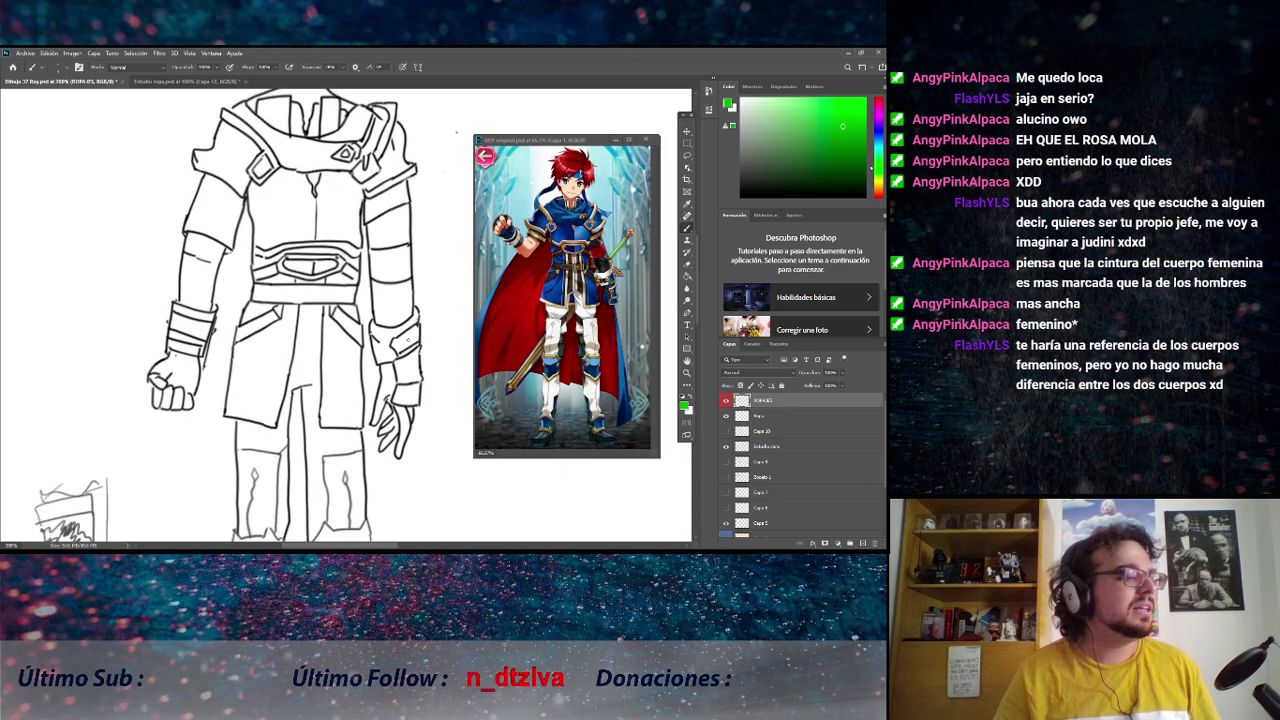
{"action": "scroll", "coordinate": [425, 299], "scroll_direction": "down", "scroll_amount": 1}
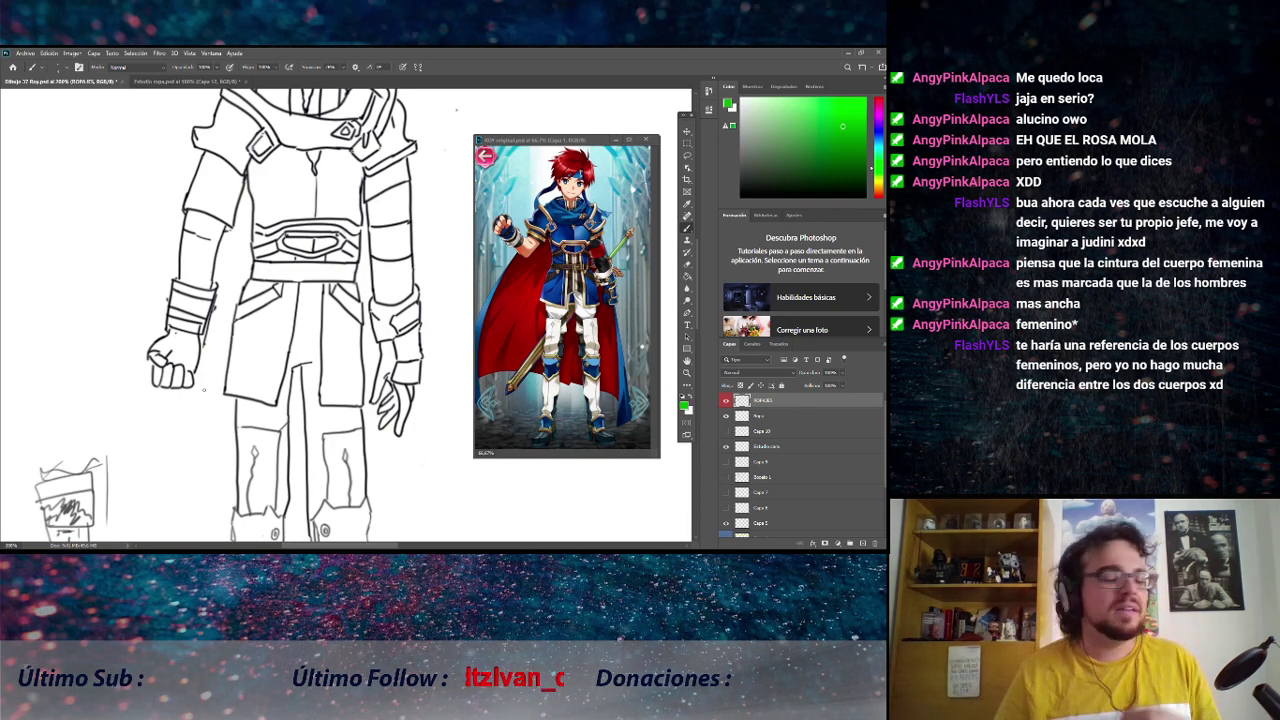
{"action": "key", "text": "ctrl+z"}
{"action": "scroll", "coordinate": [345, 315], "scroll_direction": "up", "scroll_amount": 2}
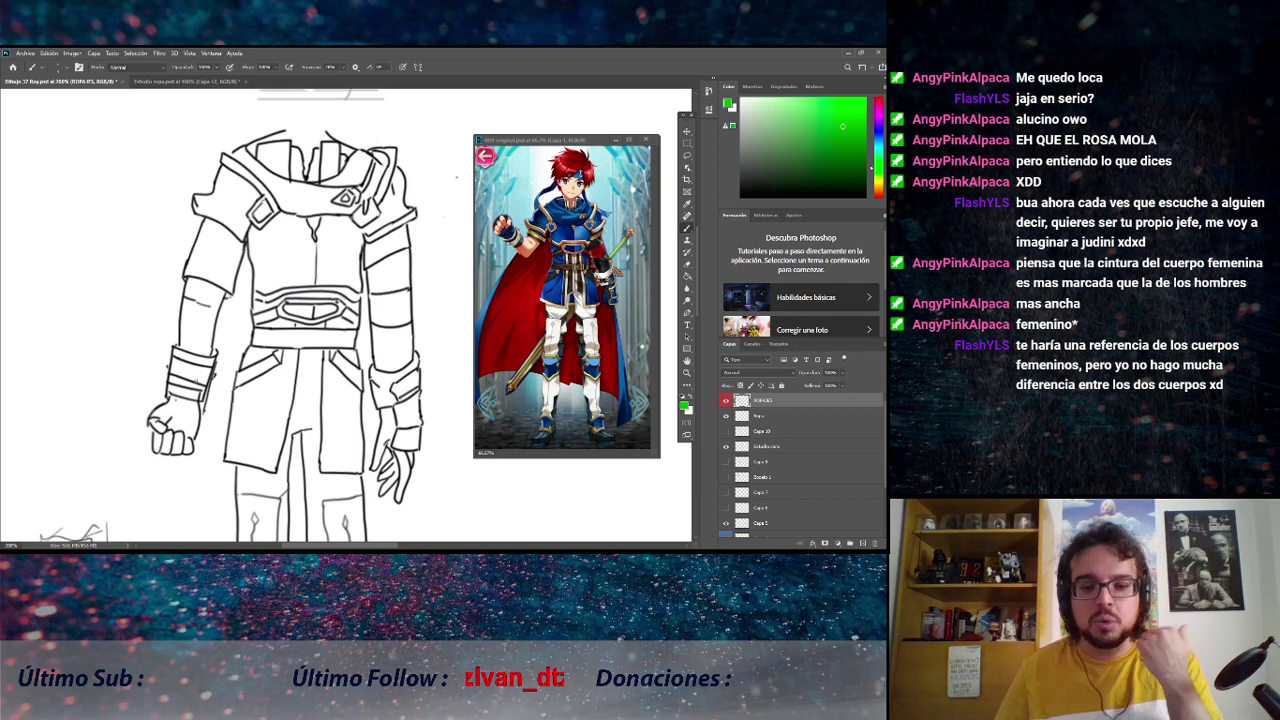
{"action": "scroll", "coordinate": [285, 335], "scroll_direction": "up", "scroll_amount": 1}
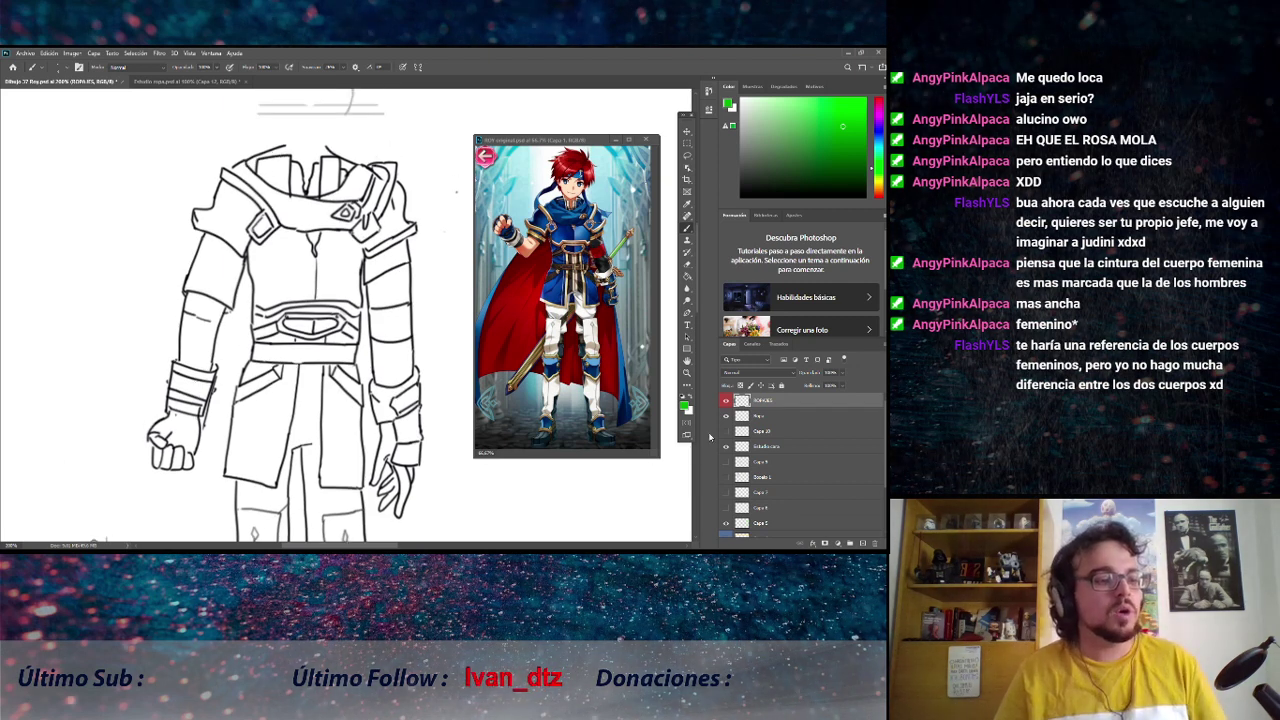
{"action": "left_click", "coordinate": [727, 431]}
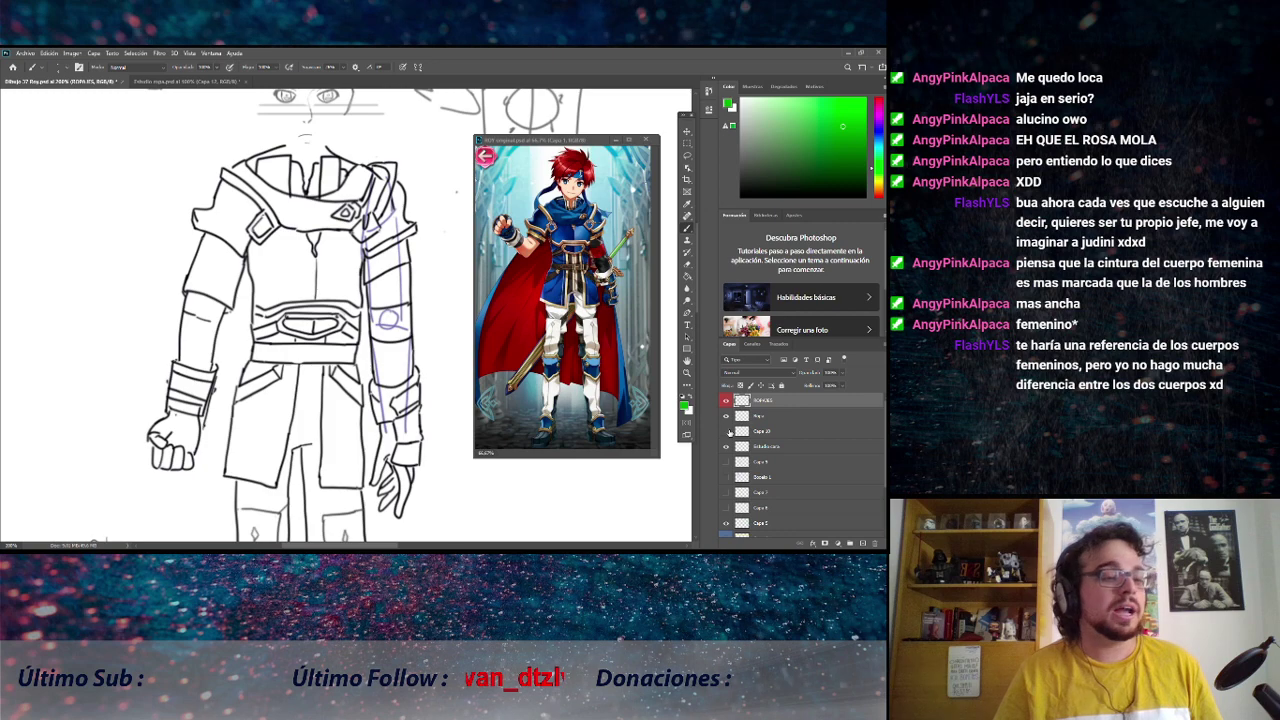
{"action": "left_click", "coordinate": [727, 431]}
{"action": "left_click", "coordinate": [727, 462]}
{"action": "left_click", "coordinate": [727, 462]}
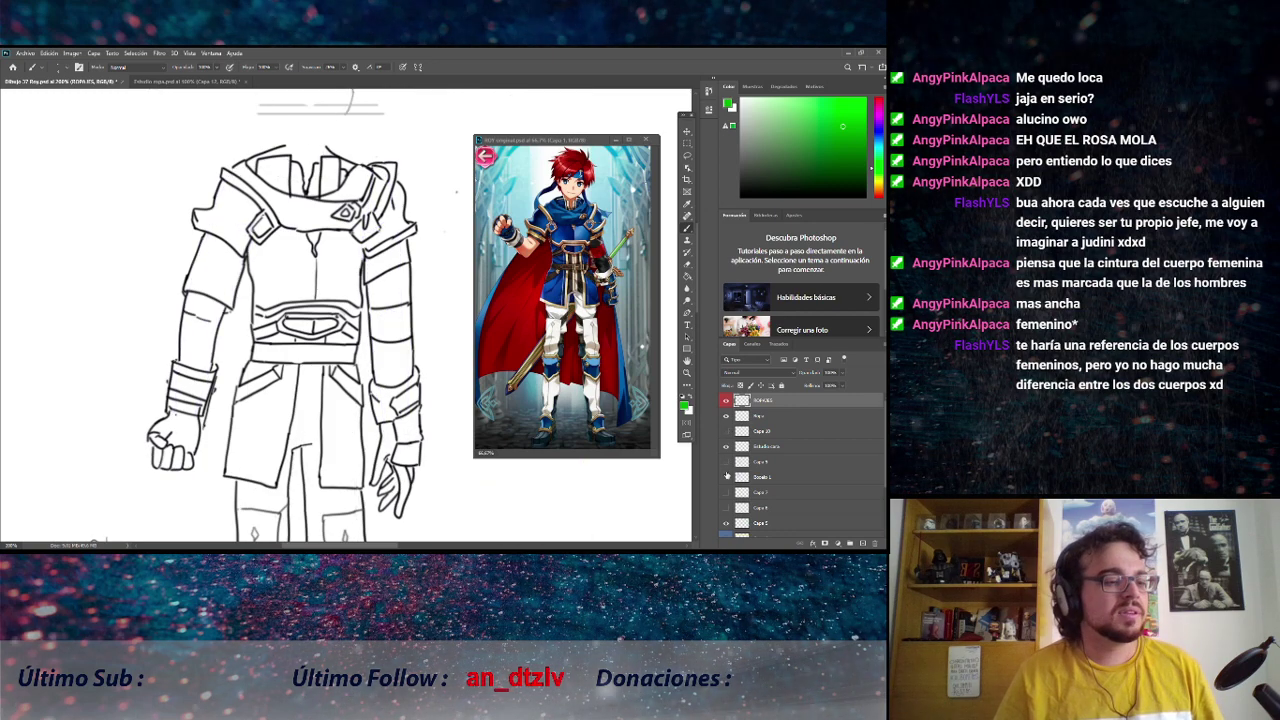
{"action": "left_click", "coordinate": [727, 477]}
{"action": "left_click", "coordinate": [727, 477]}
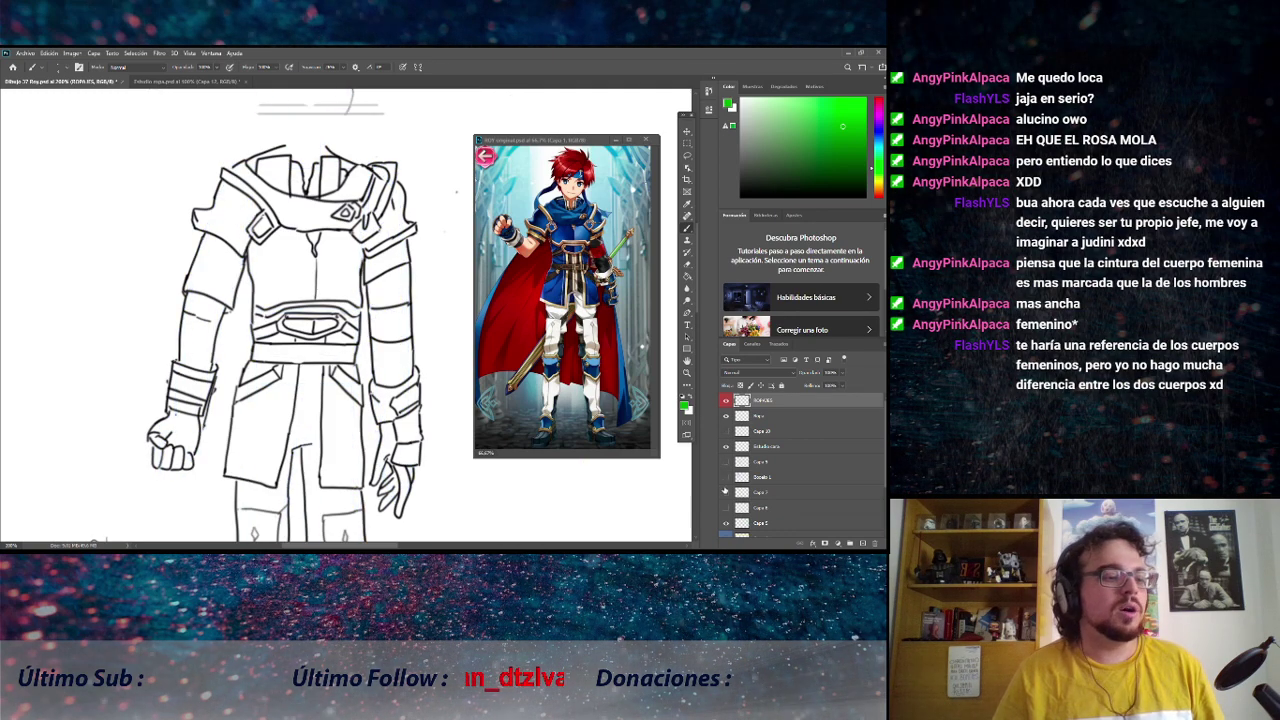
{"action": "left_click", "coordinate": [727, 507]}
{"action": "left_click", "coordinate": [727, 507]}
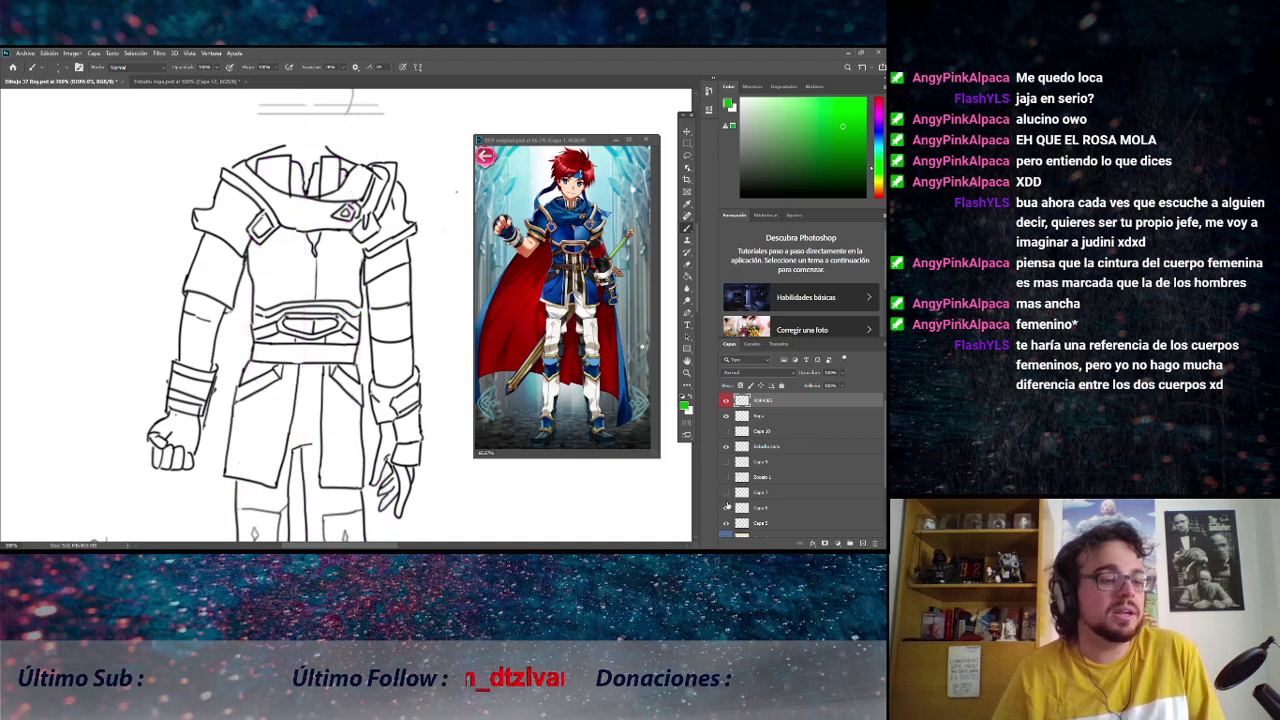
{"action": "scroll", "coordinate": [730, 500], "scroll_direction": "down", "scroll_amount": 3}
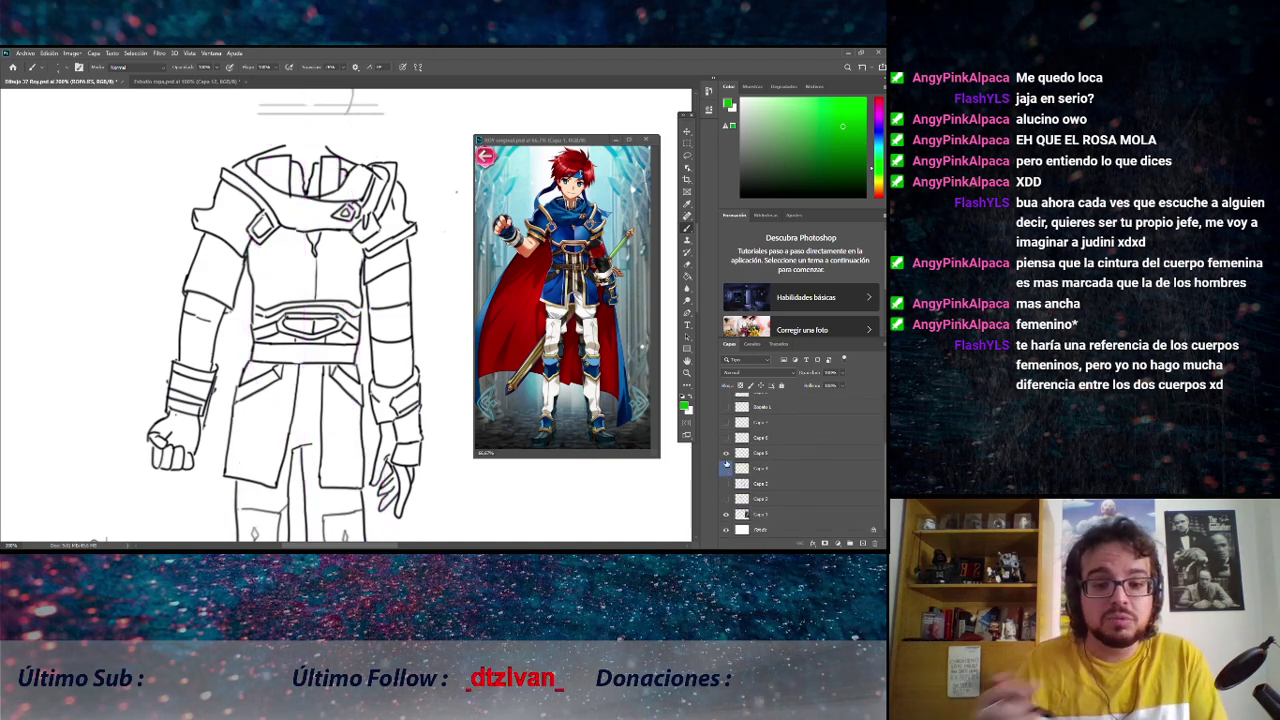
Hide and reshow the top layer of the Roy drawing to check its lines, and set the drawing color to black.
{"action": "left_click_drag", "start_coordinate": [396, 275], "coordinate": [397, 317]}
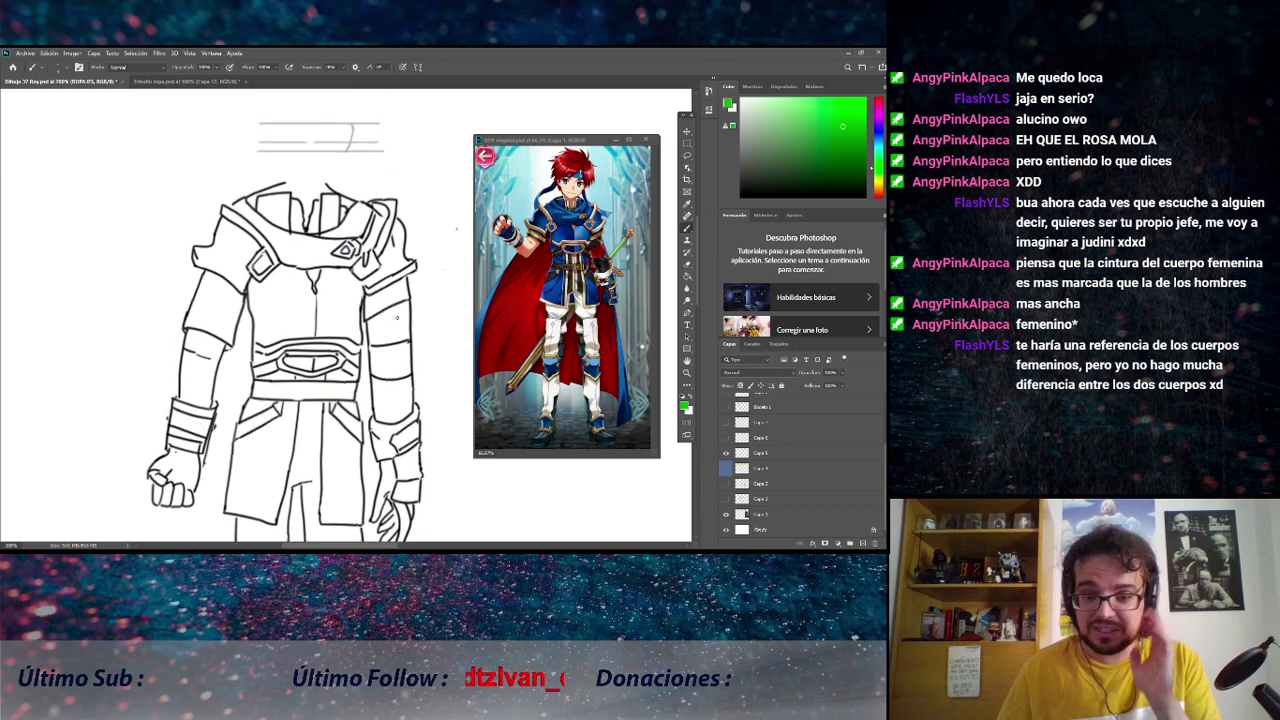
{"action": "scroll", "coordinate": [748, 435], "scroll_direction": "up", "scroll_amount": 1}
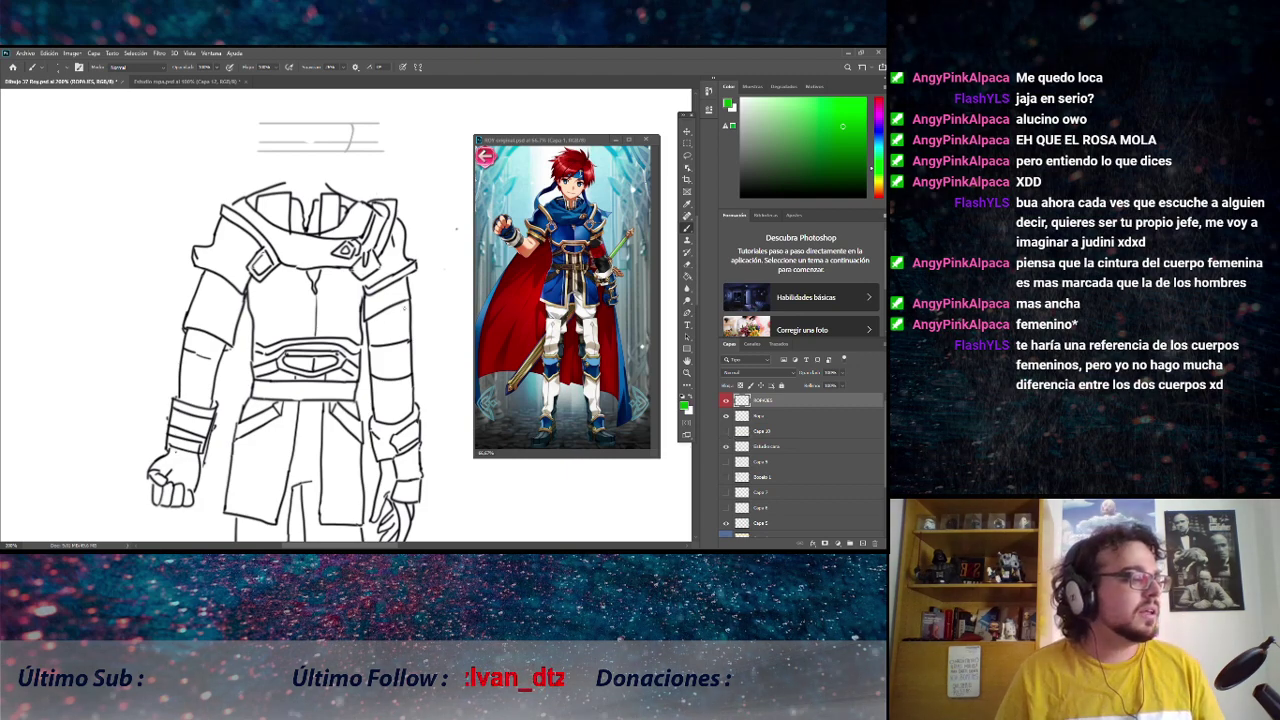
{"action": "scroll", "coordinate": [345, 315], "scroll_direction": "down", "scroll_amount": 2}
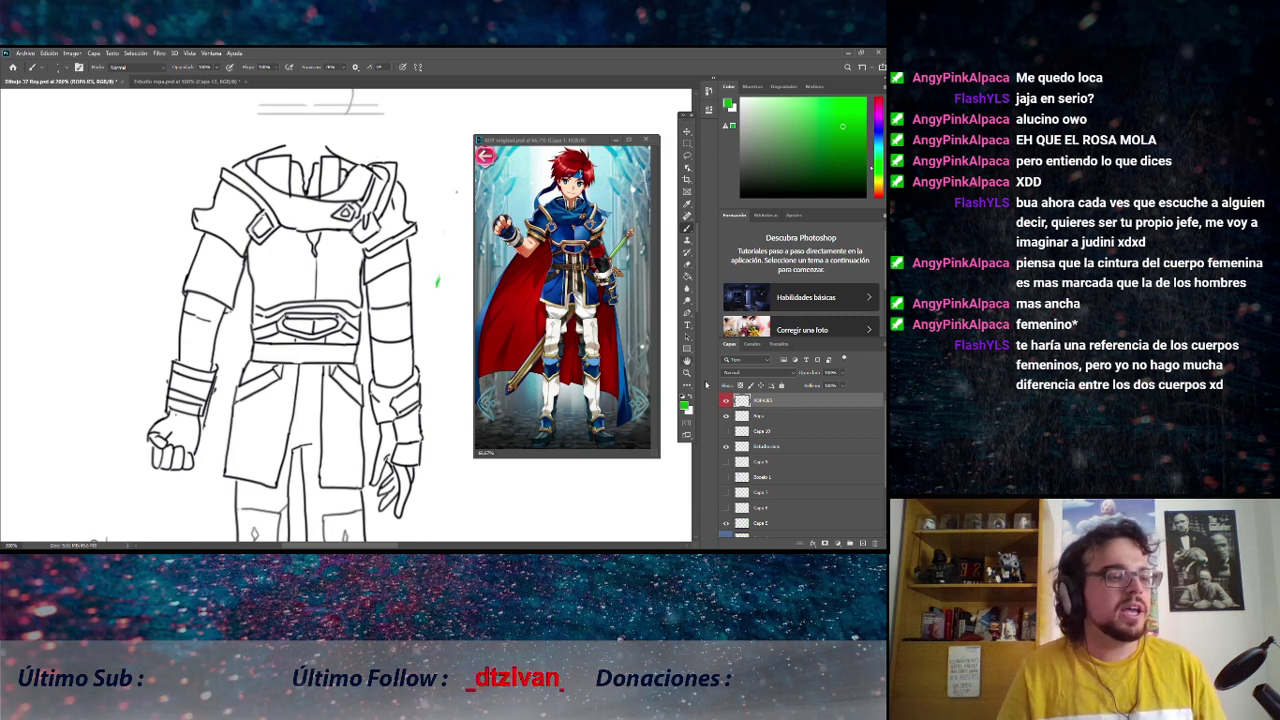
{"action": "left_click", "coordinate": [726, 401]}
{"action": "left_click", "coordinate": [726, 401]}
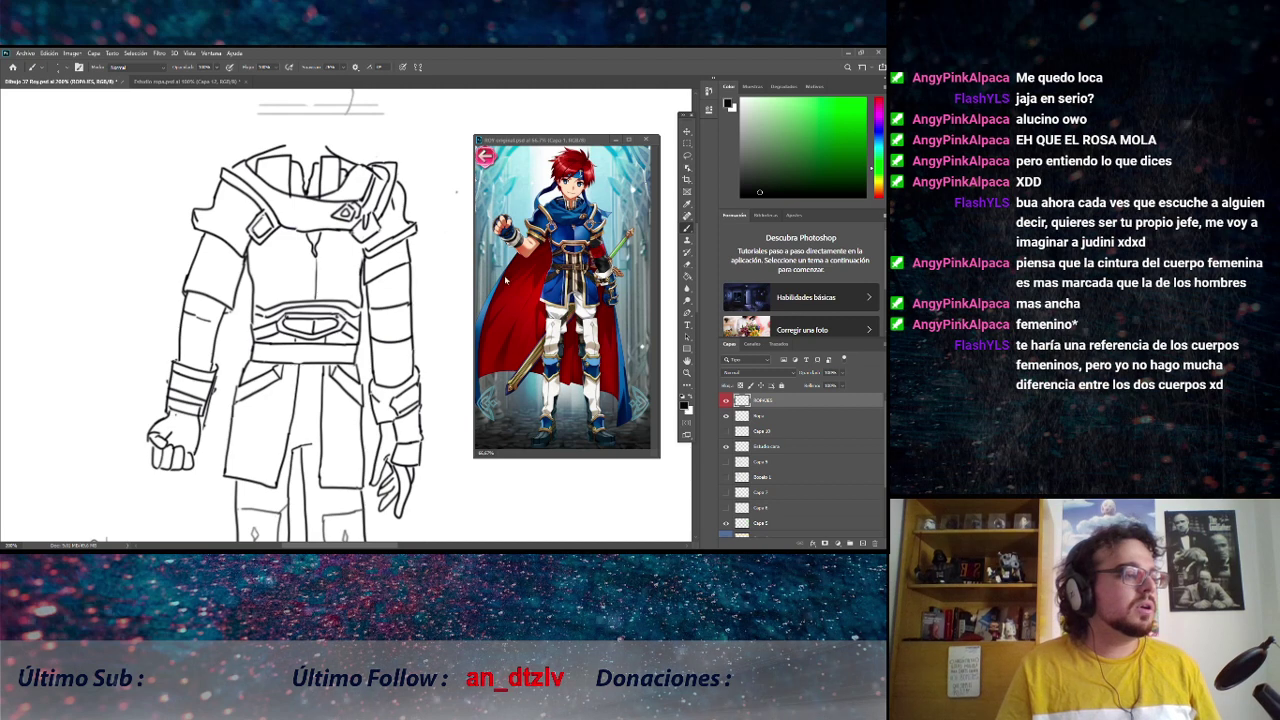
Check the brush's size and hardness settings over the Roy drawing without changing them.
{"action": "right_click", "coordinate": [440, 182]}
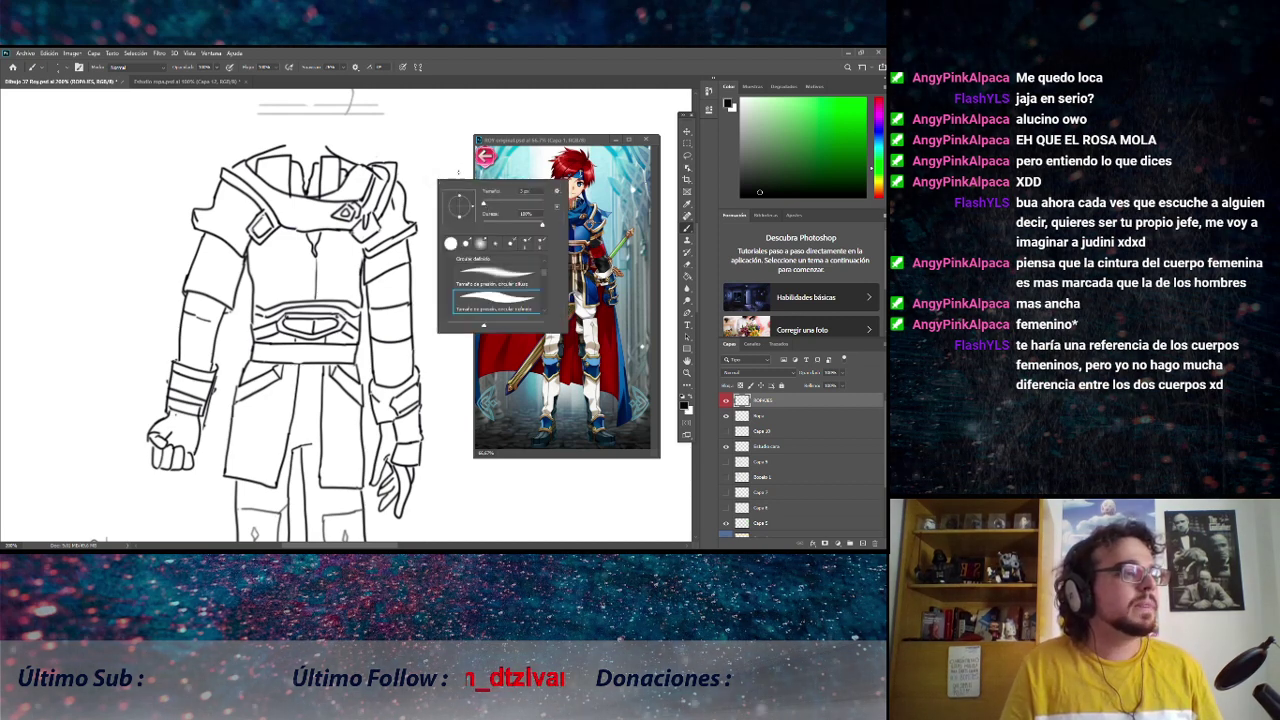
{"action": "left_click", "coordinate": [458, 175]}
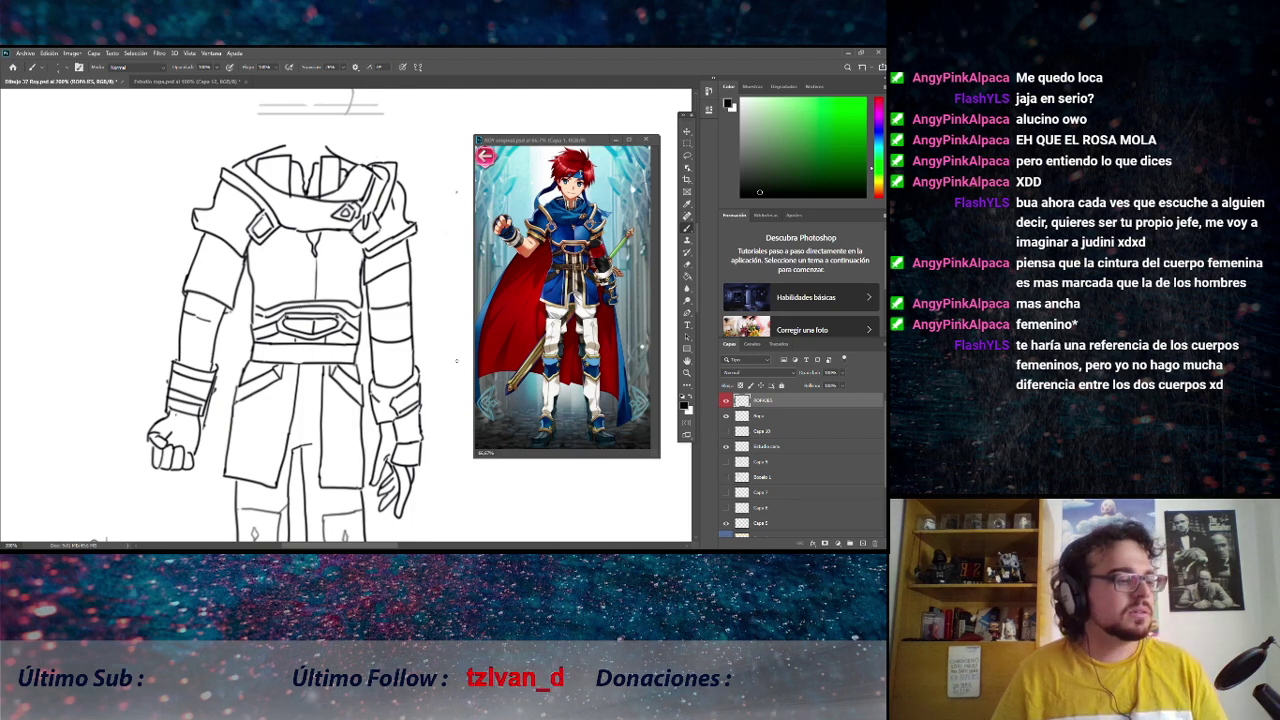
{"action": "left_click_drag", "start_coordinate": [393, 546], "coordinate": [389, 546]}
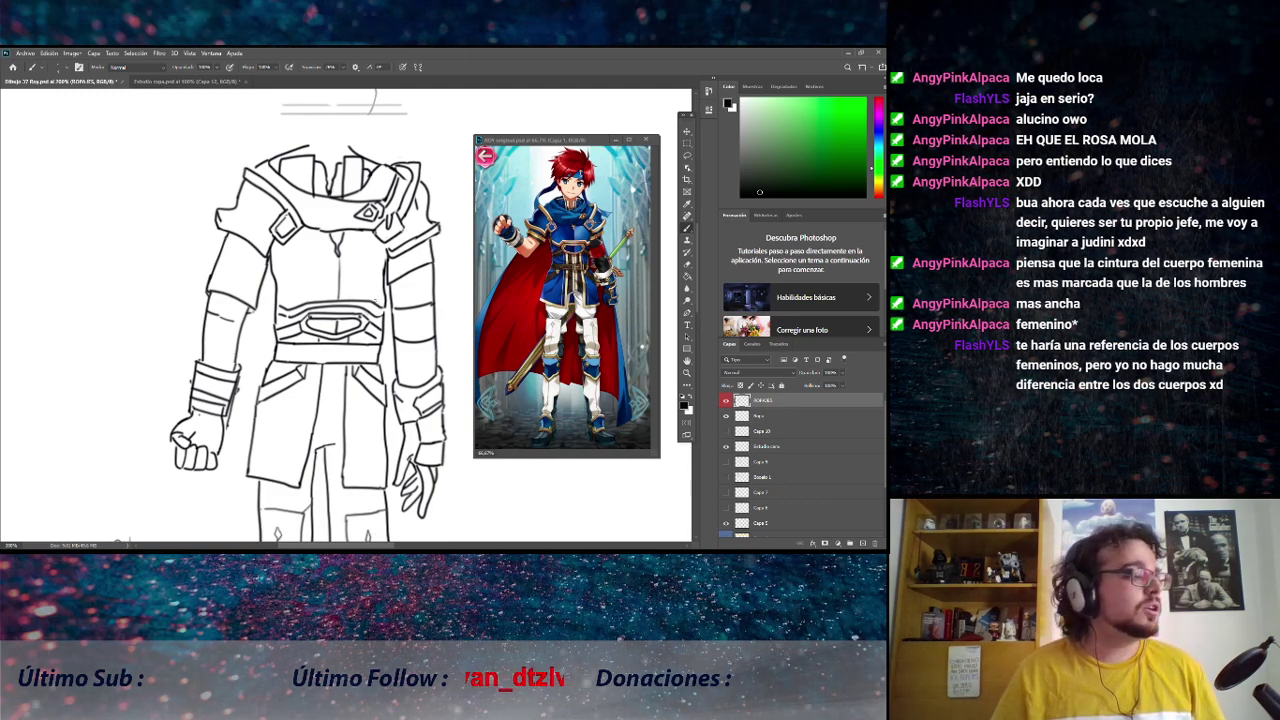
{"action": "scroll", "coordinate": [388, 340], "scroll_direction": "down", "scroll_amount": 2}
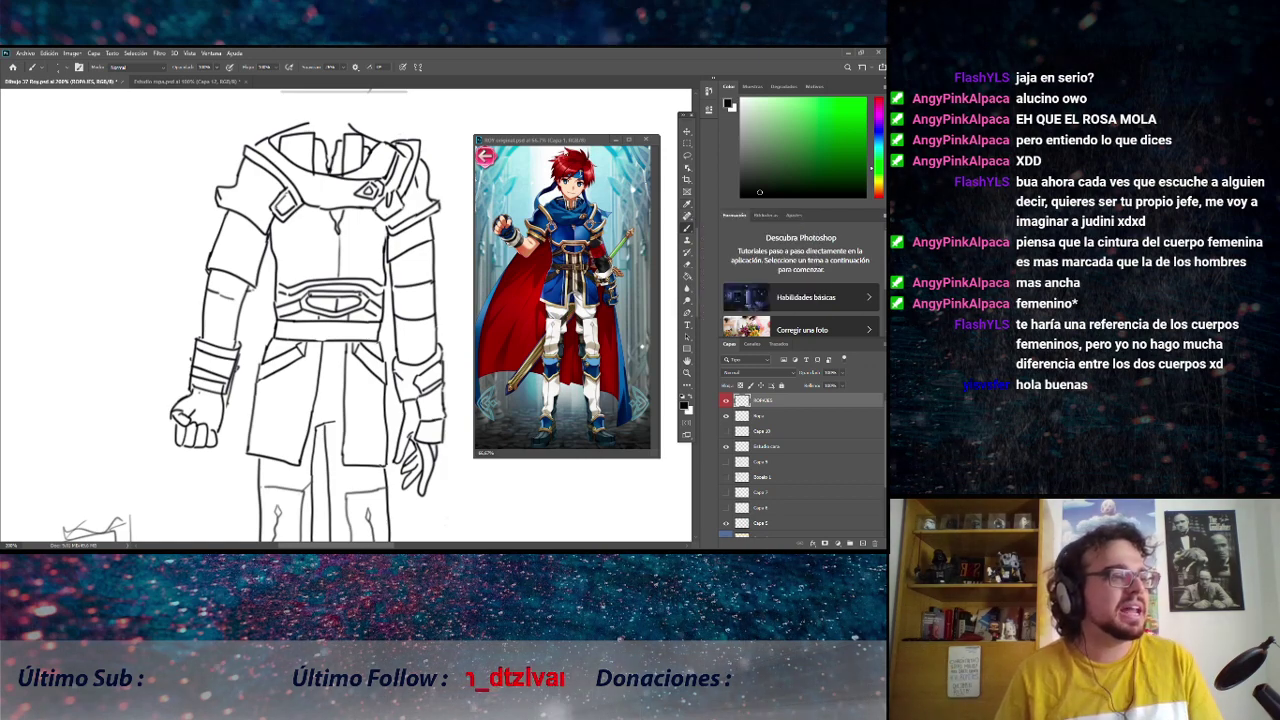
Enlarge the ROY original reference to 200% and frame the tunic skirt and leg armor, ending with the Brush tool active.
{"action": "left_click", "coordinate": [566, 145]}
{"action": "key", "text": "z"}
{"action": "left_click", "coordinate": [577, 298]}
{"action": "left_click", "coordinate": [577, 298]}
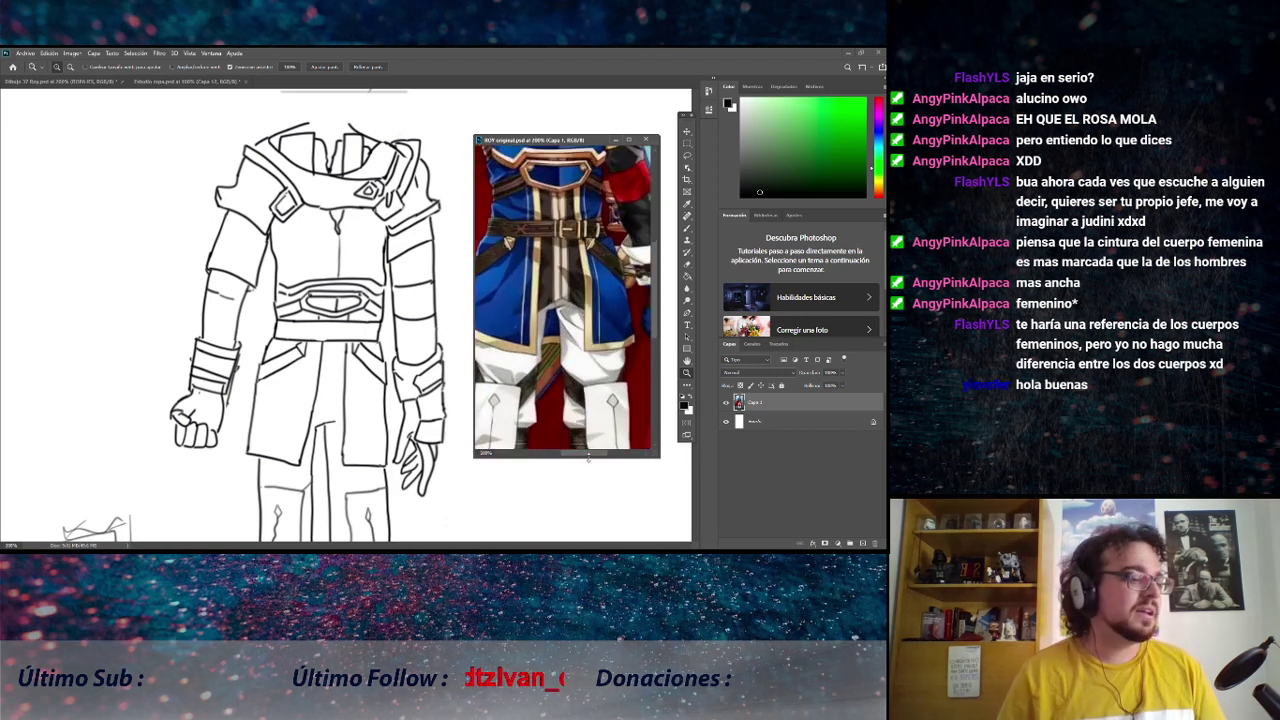
{"action": "left_click_drag", "start_coordinate": [589, 456], "coordinate": [579, 446]}
{"action": "scroll", "coordinate": [572, 323], "scroll_direction": "down", "scroll_amount": 2}
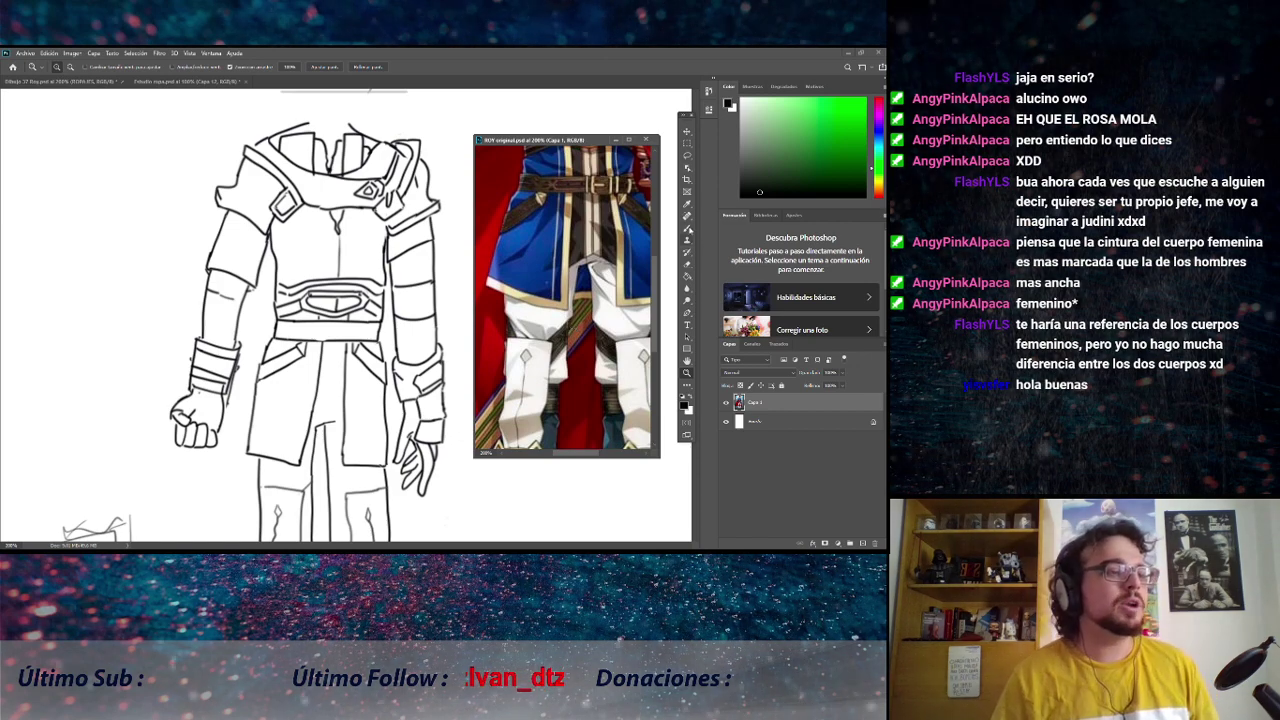
{"action": "key", "text": "b"}
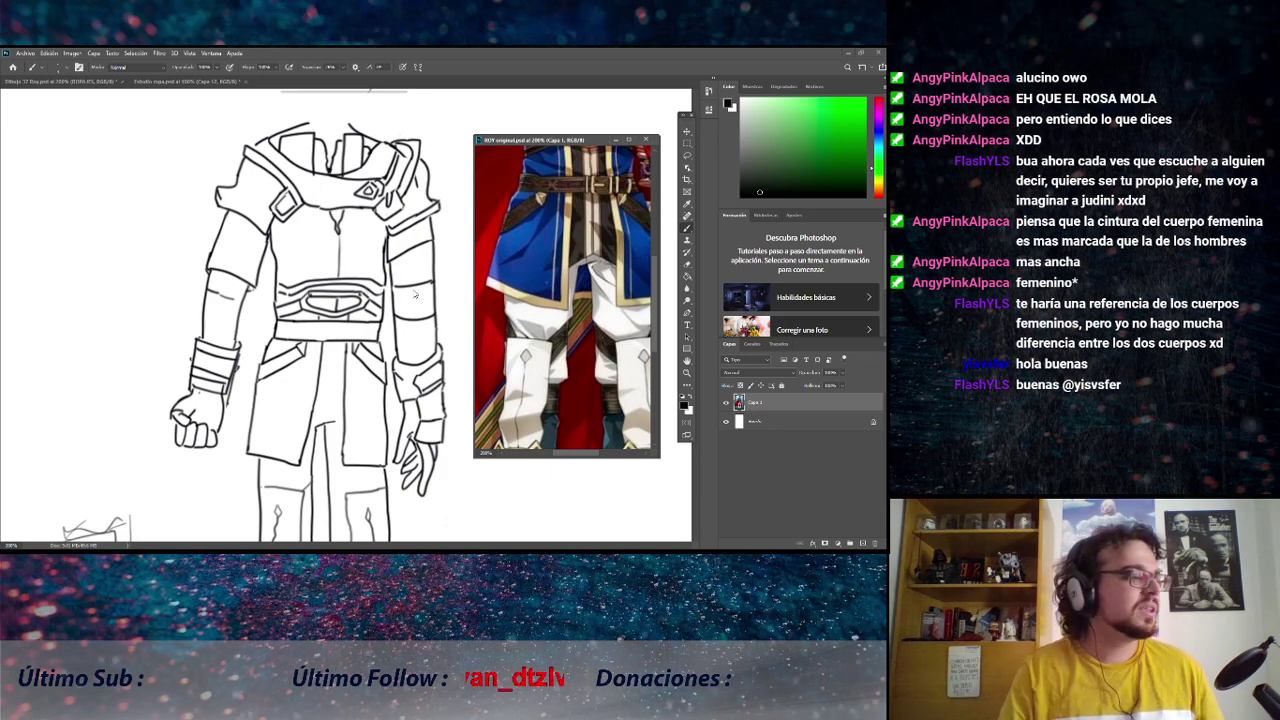
Look at the mannequin figures in the clothing study document, then return to the Roy drawing and nudge the reference window.
{"action": "left_click", "coordinate": [213, 82]}
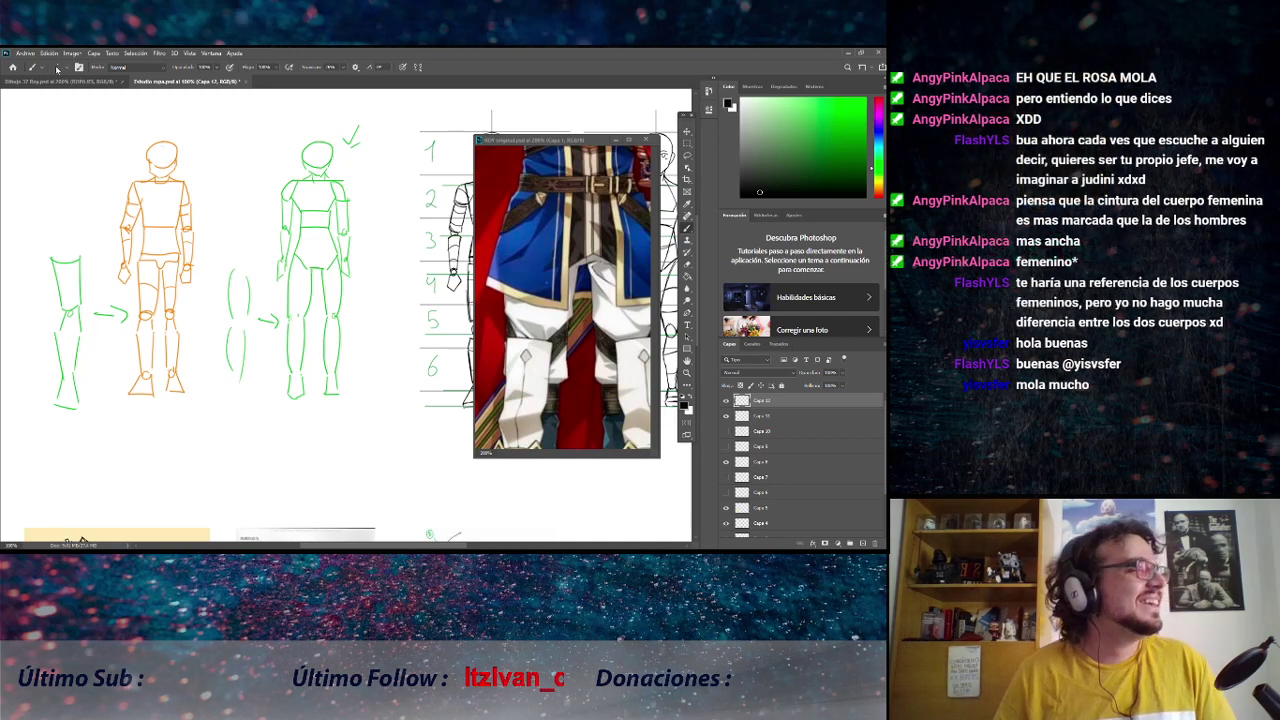
{"action": "left_click", "coordinate": [69, 82]}
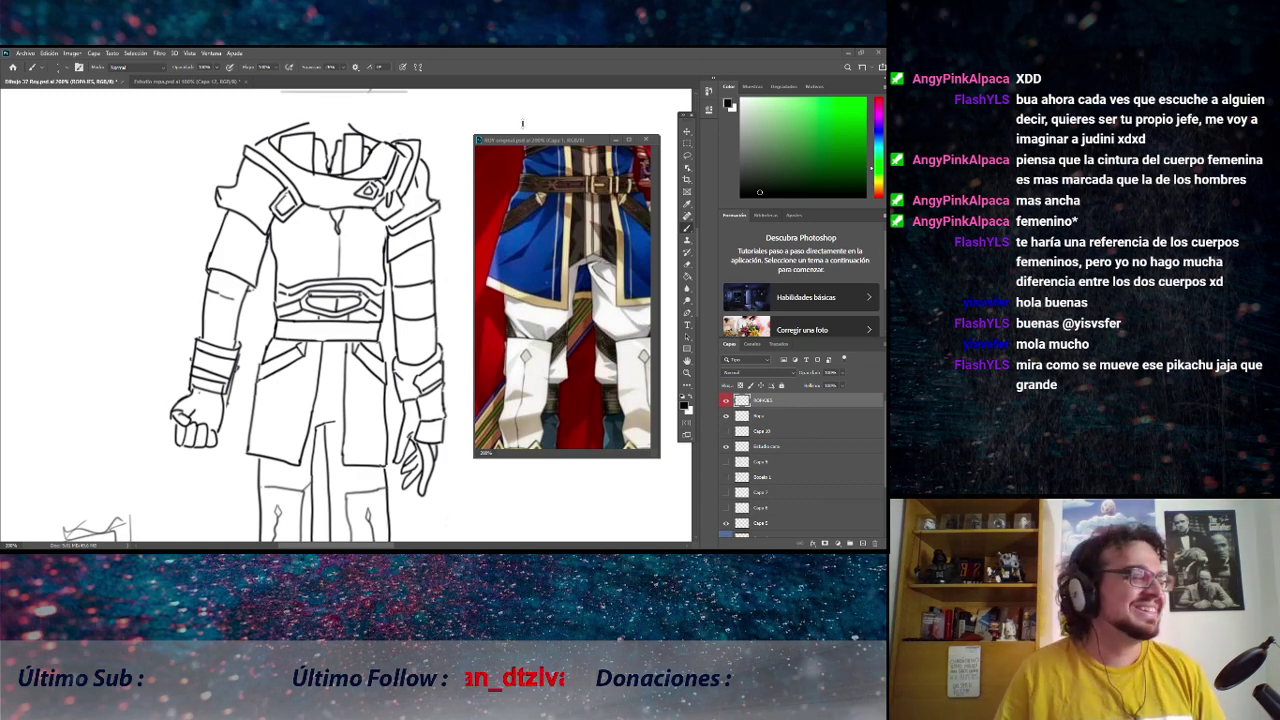
{"action": "left_click_drag", "start_coordinate": [553, 145], "coordinate": [556, 142]}
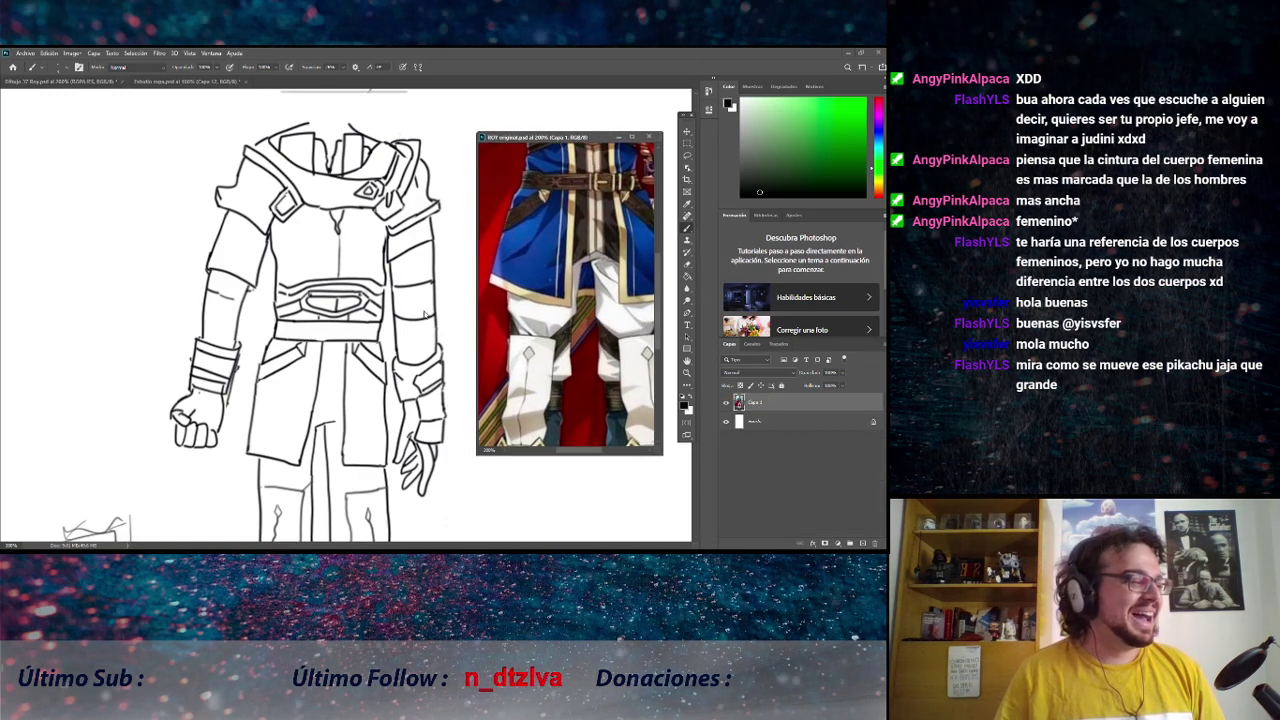
{"action": "left_click", "coordinate": [450, 225]}
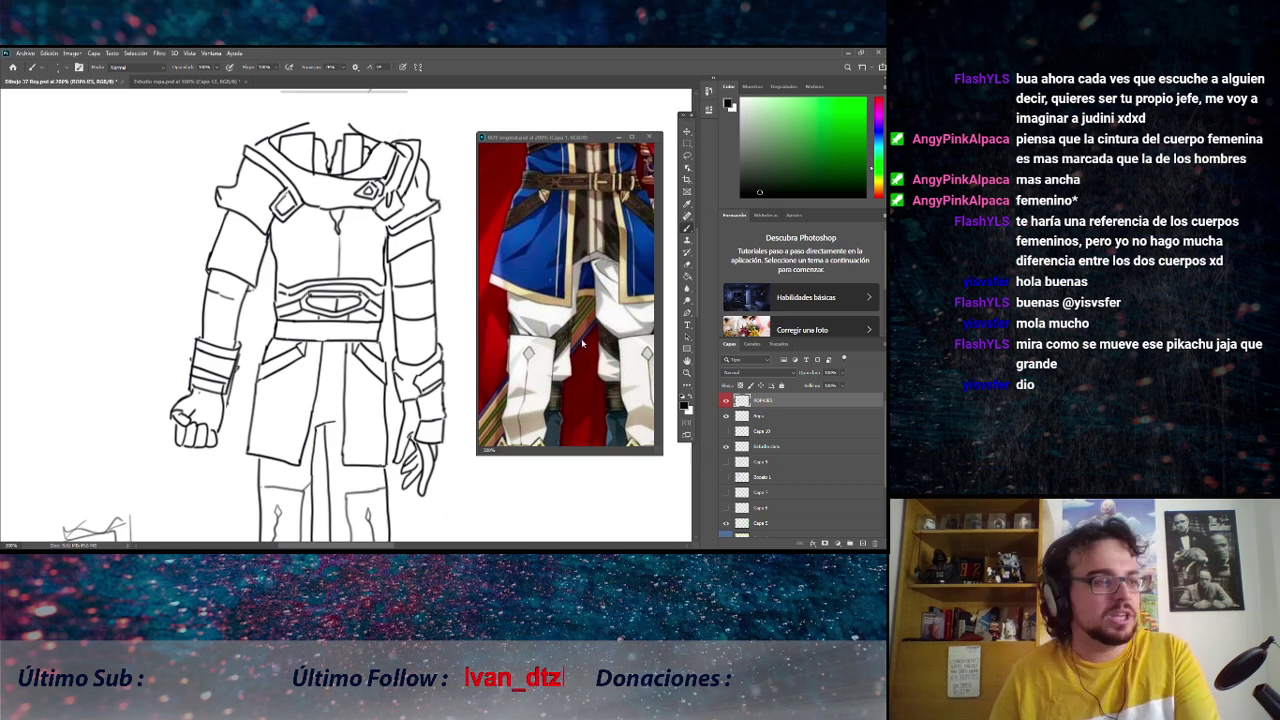
Examine the raised fist, wrist band and shoulder armor in the ROY original reference image.
{"action": "left_click", "coordinate": [566, 291]}
{"action": "left_click_drag", "start_coordinate": [566, 291], "coordinate": [603, 406]}
{"action": "left_click_drag", "start_coordinate": [532, 269], "coordinate": [598, 316]}
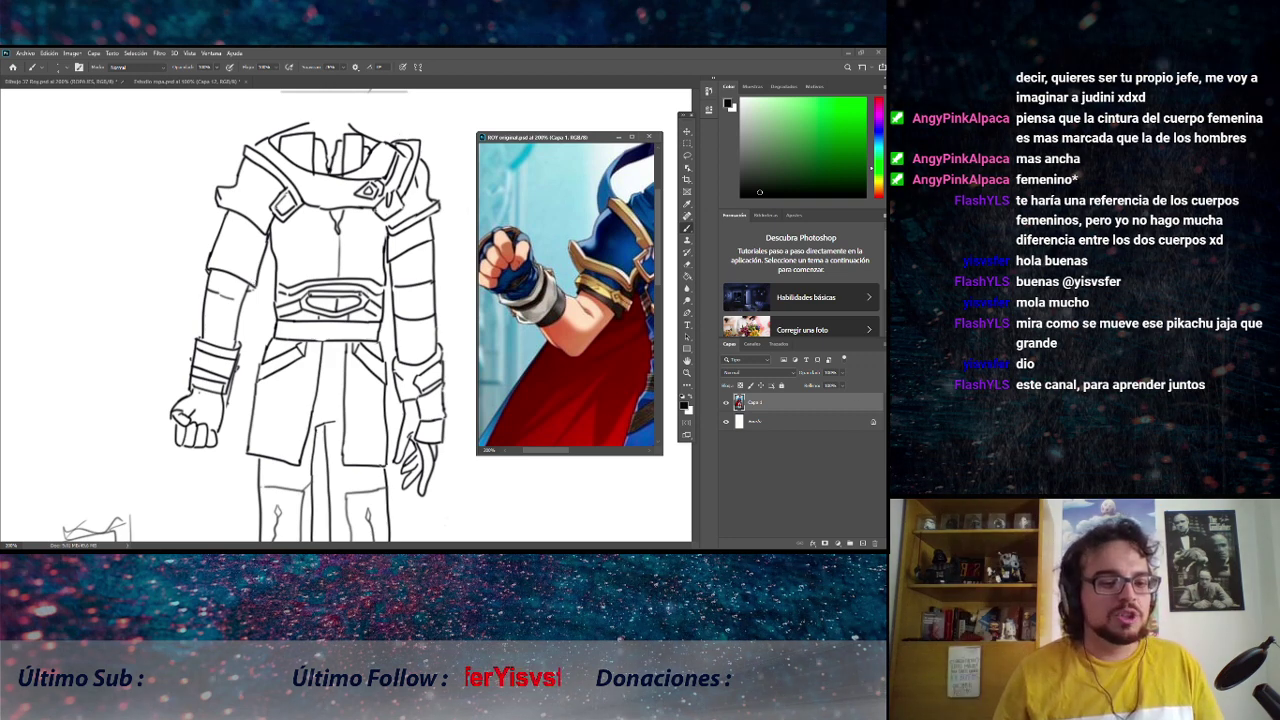
Look over the T-shirt fold and cape reference sheets in the clothing study document, then return to the Roy drawing.
{"action": "left_click", "coordinate": [153, 84]}
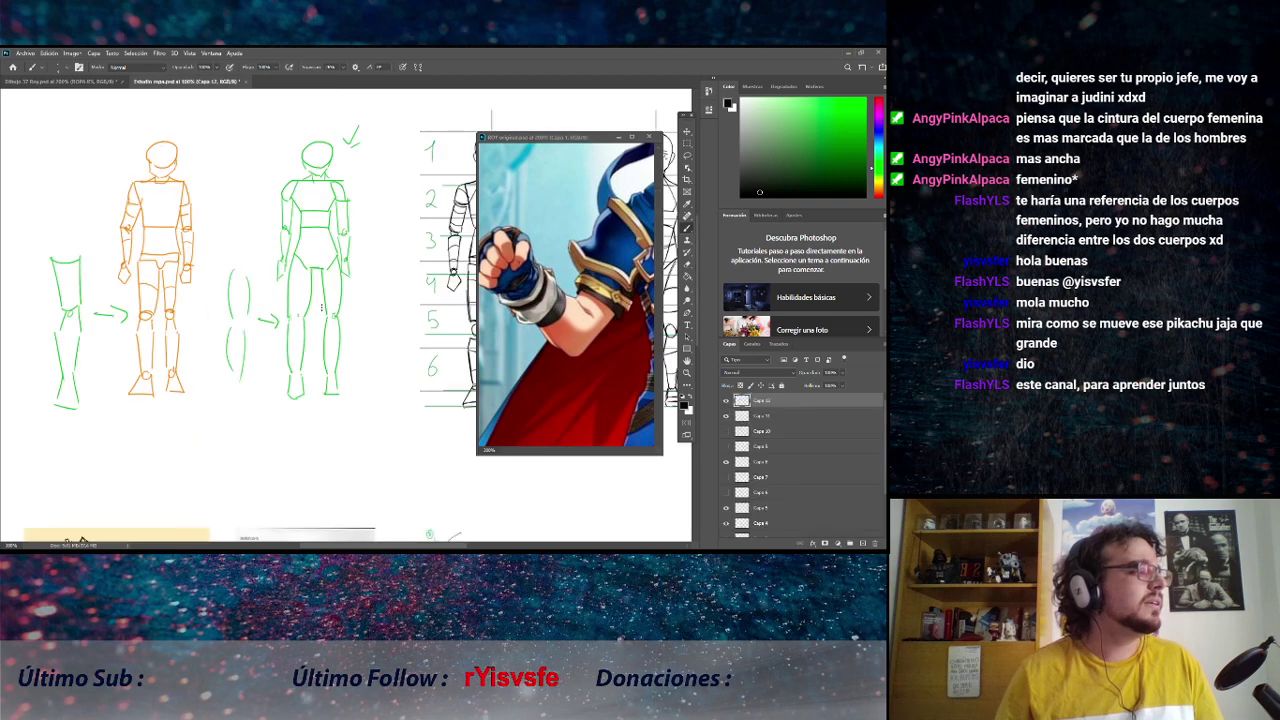
{"action": "scroll", "coordinate": [432, 407], "scroll_direction": "down", "scroll_amount": 6}
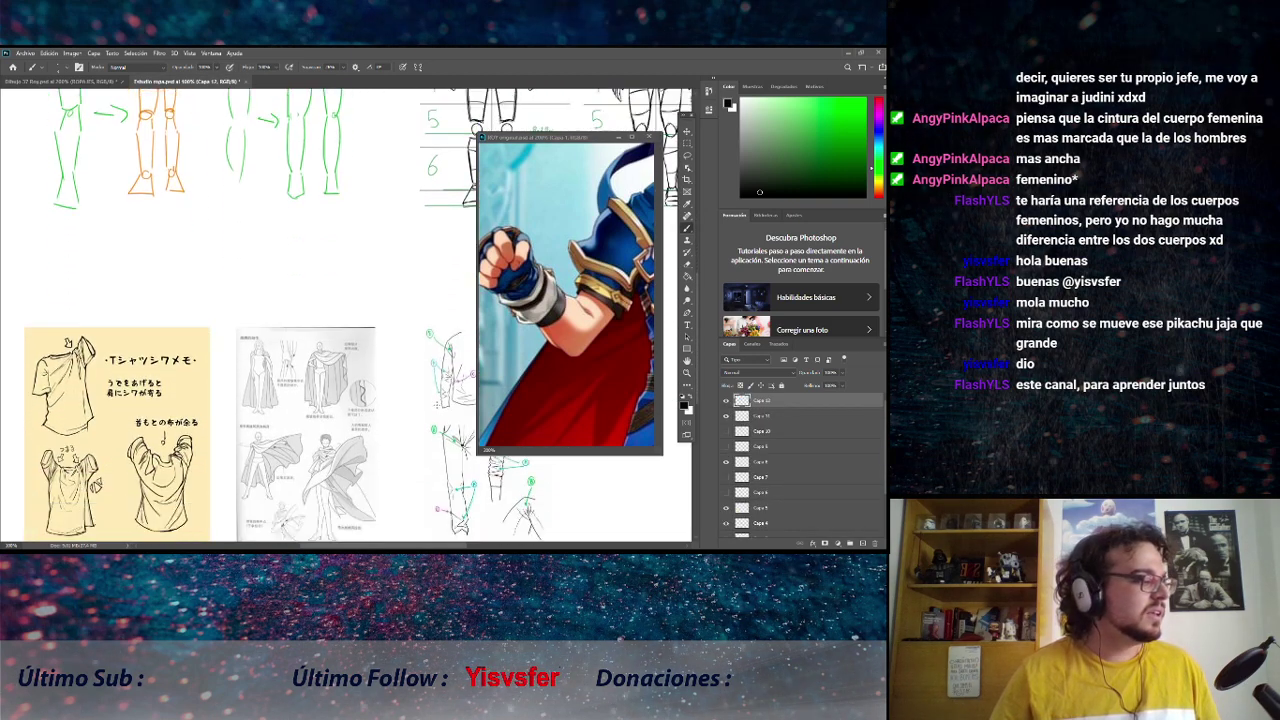
{"action": "scroll", "coordinate": [432, 407], "scroll_direction": "down", "scroll_amount": 1}
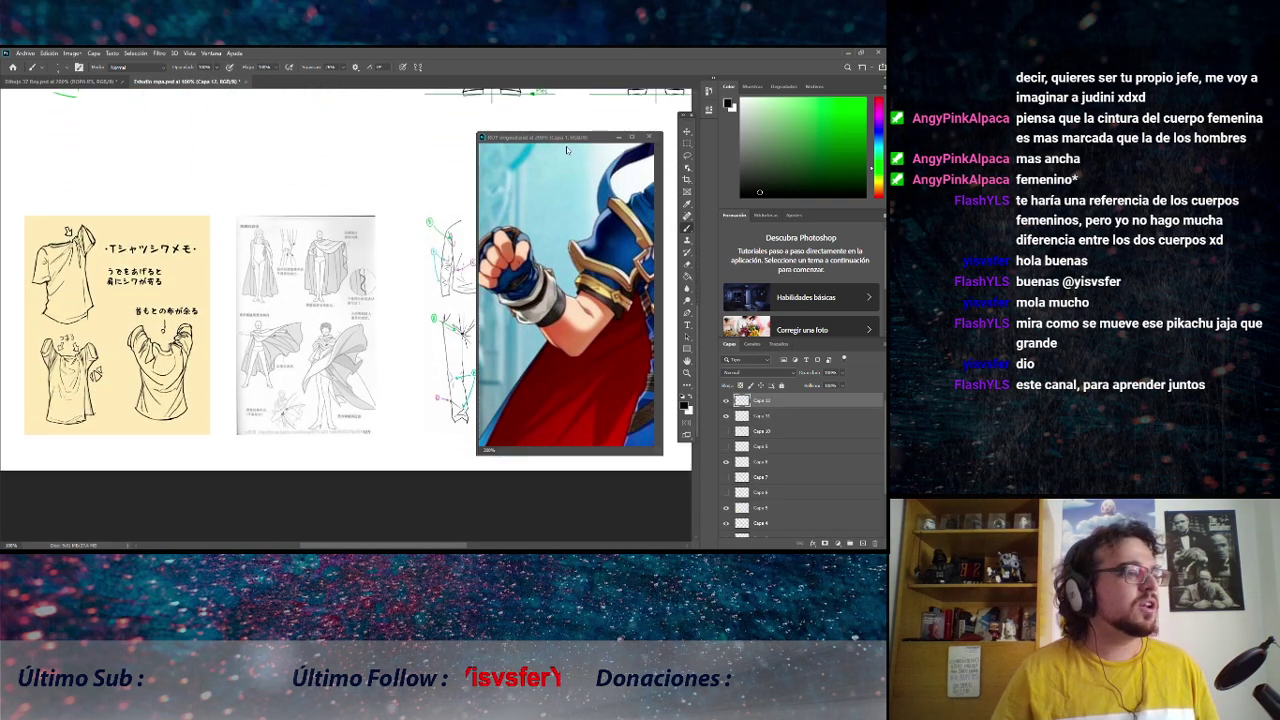
{"action": "left_click_drag", "start_coordinate": [566, 138], "coordinate": [536, 141]}
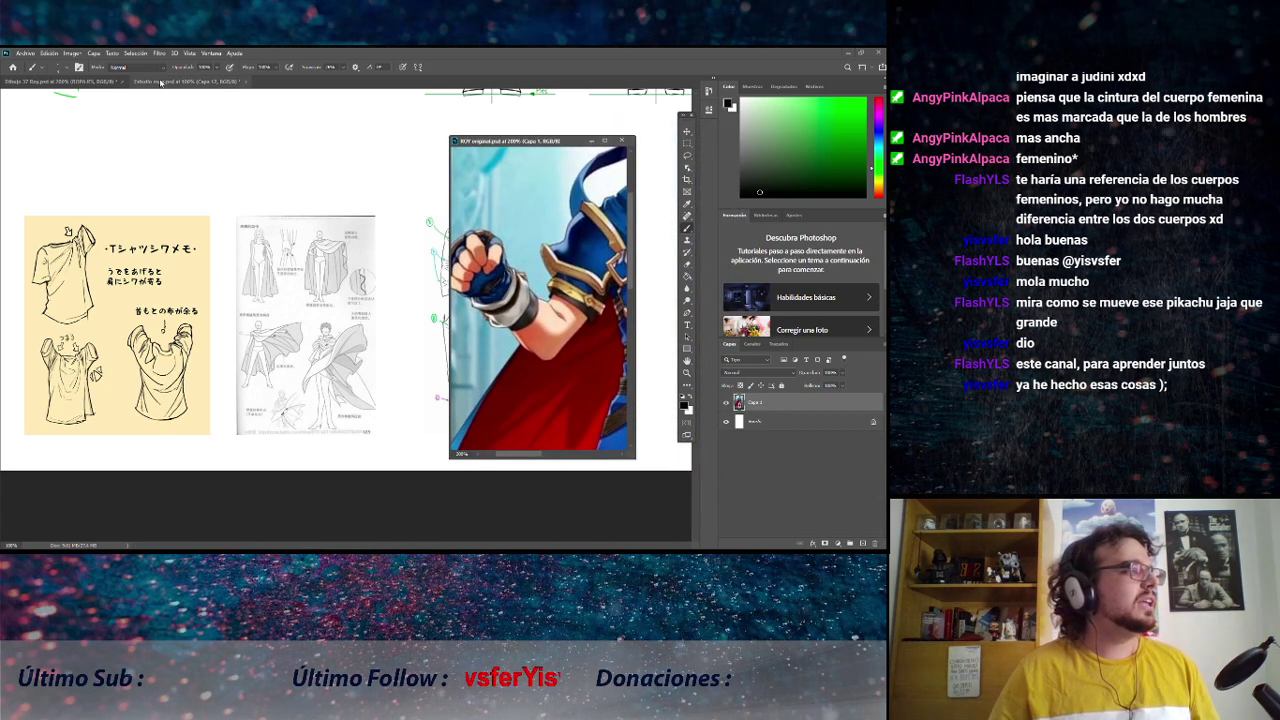
{"action": "left_click", "coordinate": [103, 82]}
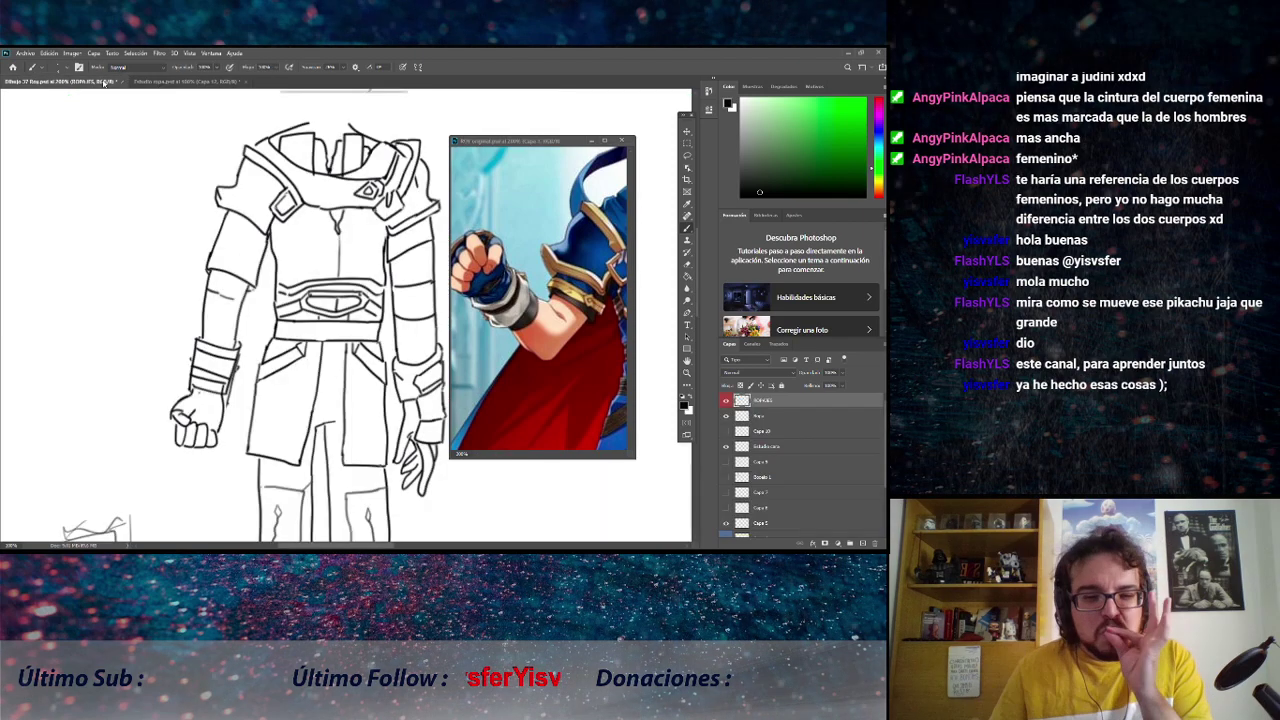
Reposition the ROY original reference window beside the line art and bring Roy's legs and boots into view.
{"action": "left_click_drag", "start_coordinate": [545, 141], "coordinate": [563, 138]}
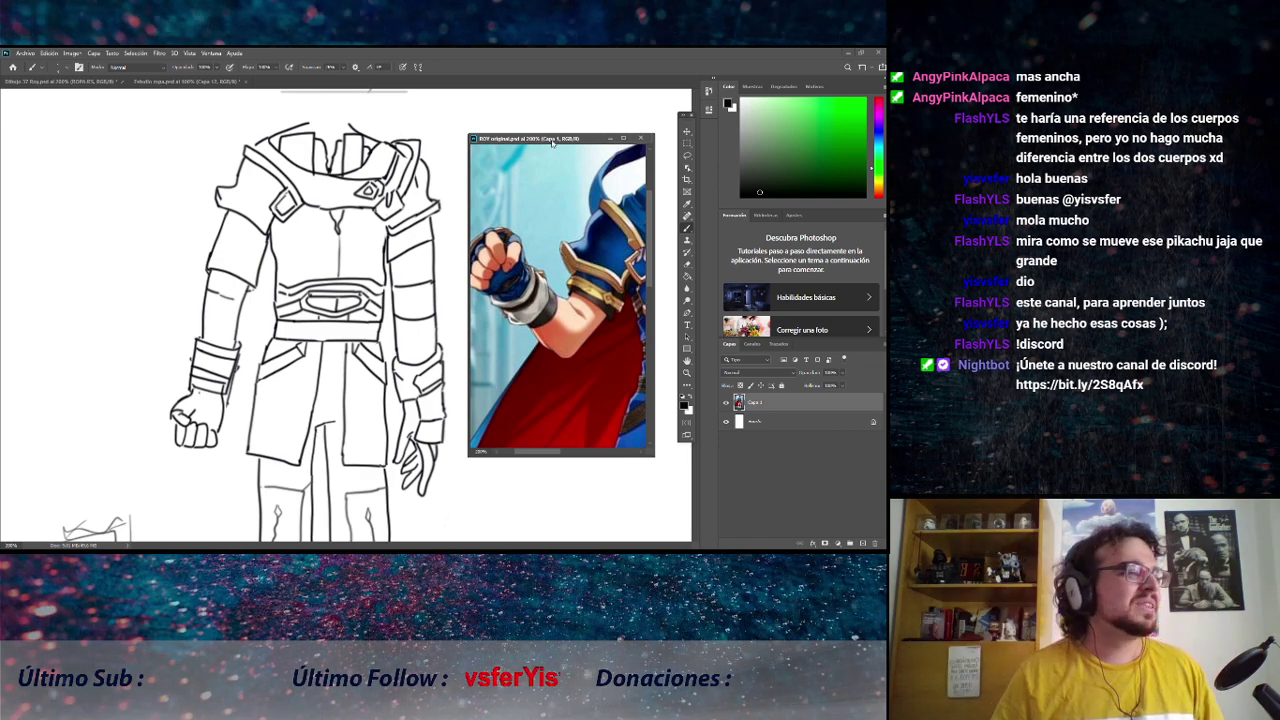
{"action": "left_click_drag", "start_coordinate": [552, 143], "coordinate": [550, 130]}
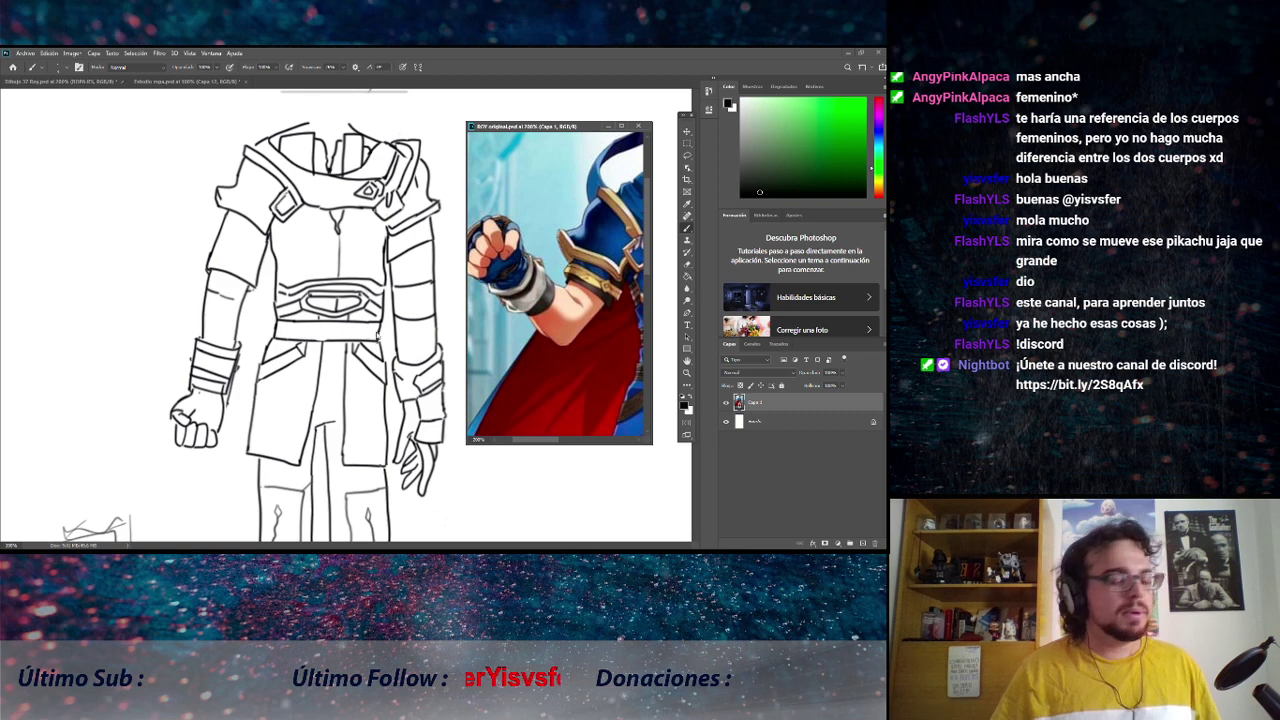
{"action": "left_click", "coordinate": [341, 288]}
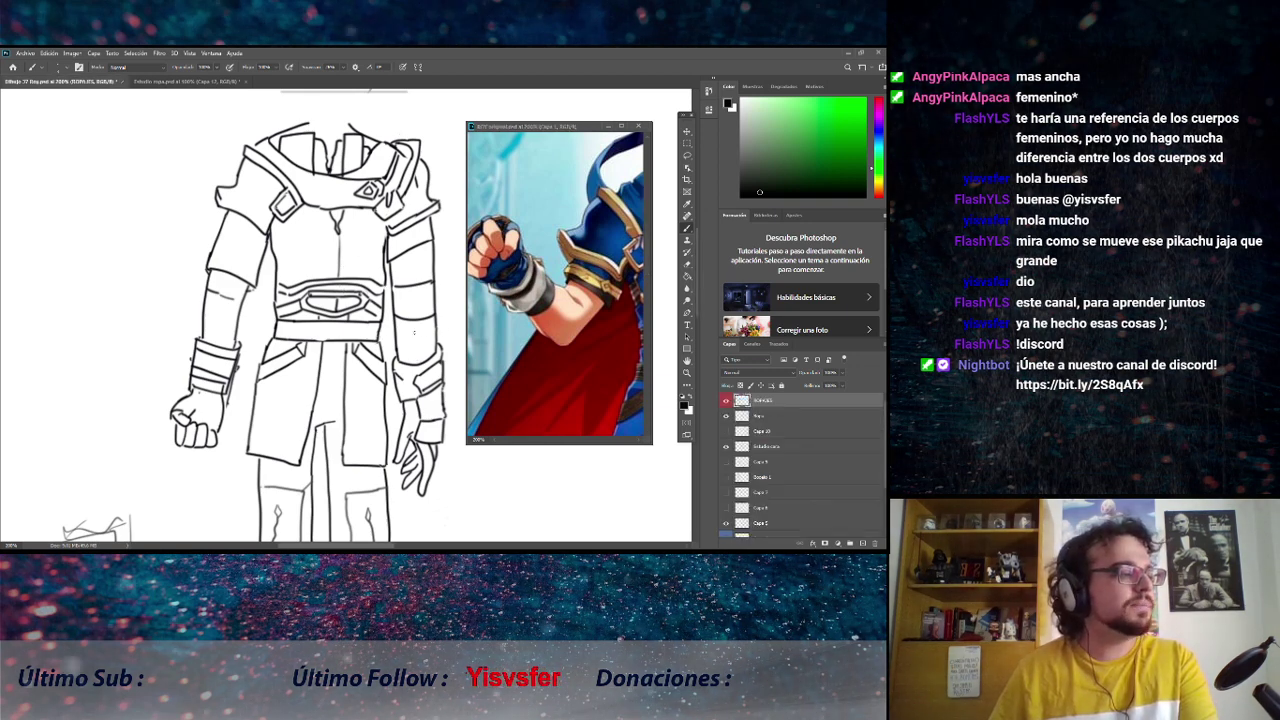
{"action": "scroll", "coordinate": [406, 325], "scroll_direction": "down", "scroll_amount": 7}
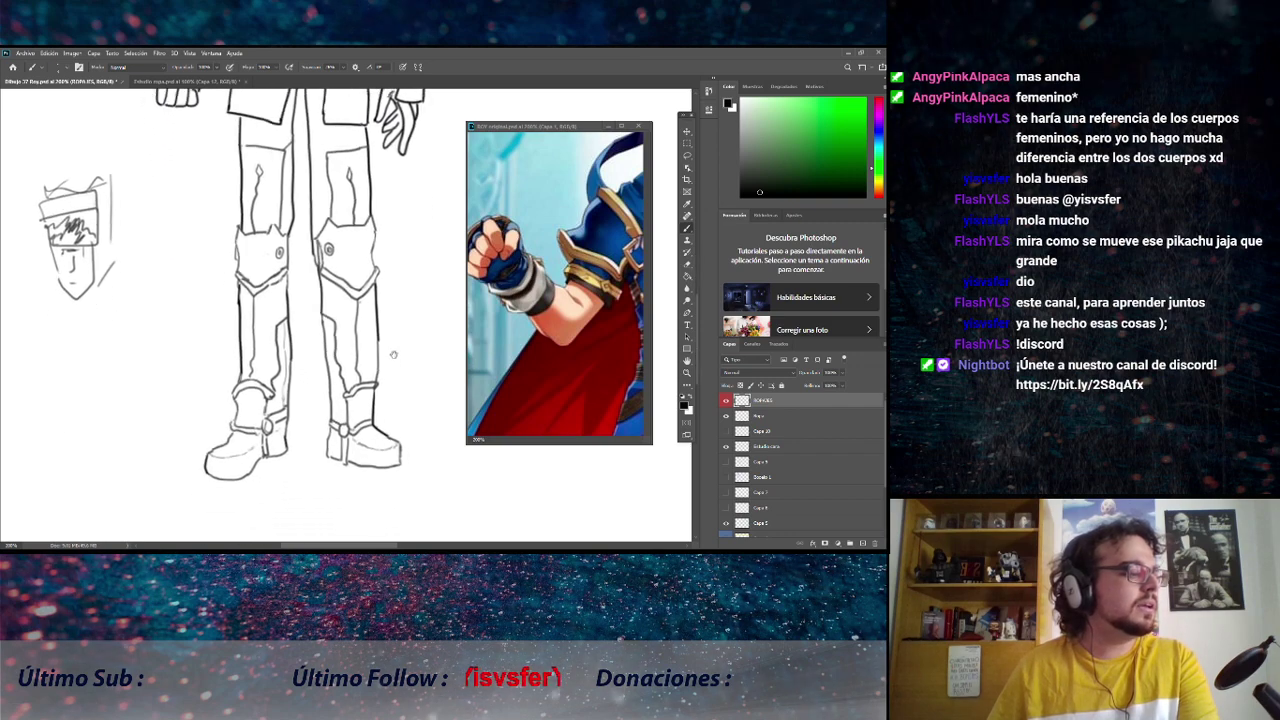
Examine the leg armor, knee guards and white leggings in the ROY original reference image.
{"action": "left_click_drag", "start_coordinate": [393, 362], "coordinate": [396, 383]}
{"action": "left_click", "coordinate": [594, 348]}
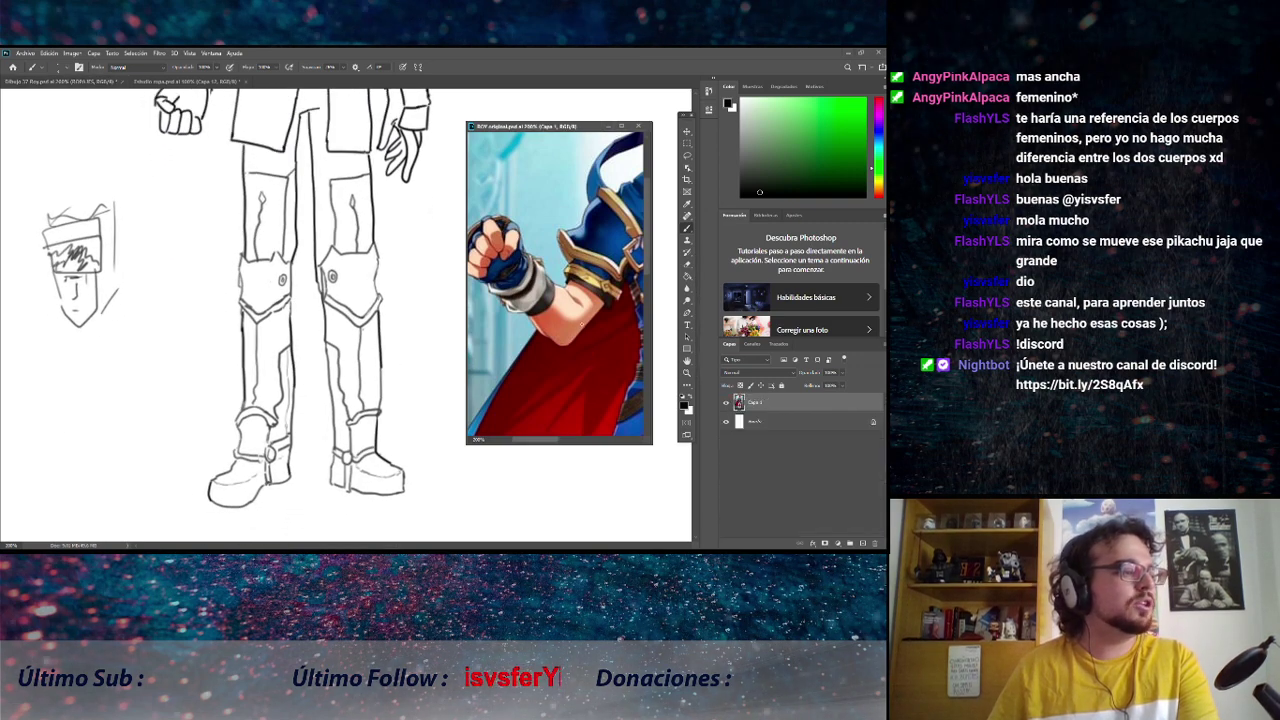
{"action": "scroll", "coordinate": [591, 392], "scroll_direction": "down", "scroll_amount": 6}
{"action": "scroll", "coordinate": [591, 390], "scroll_direction": "down", "scroll_amount": 5}
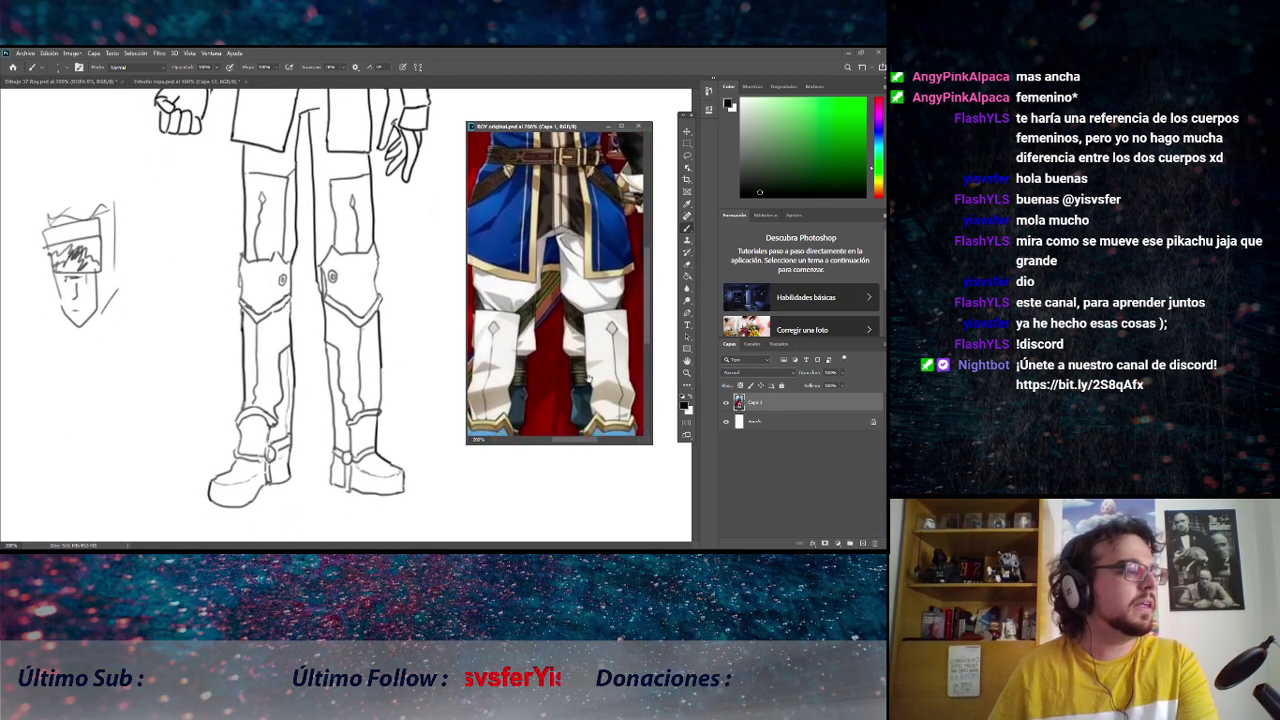
{"action": "scroll", "coordinate": [608, 222], "scroll_direction": "down", "scroll_amount": 1}
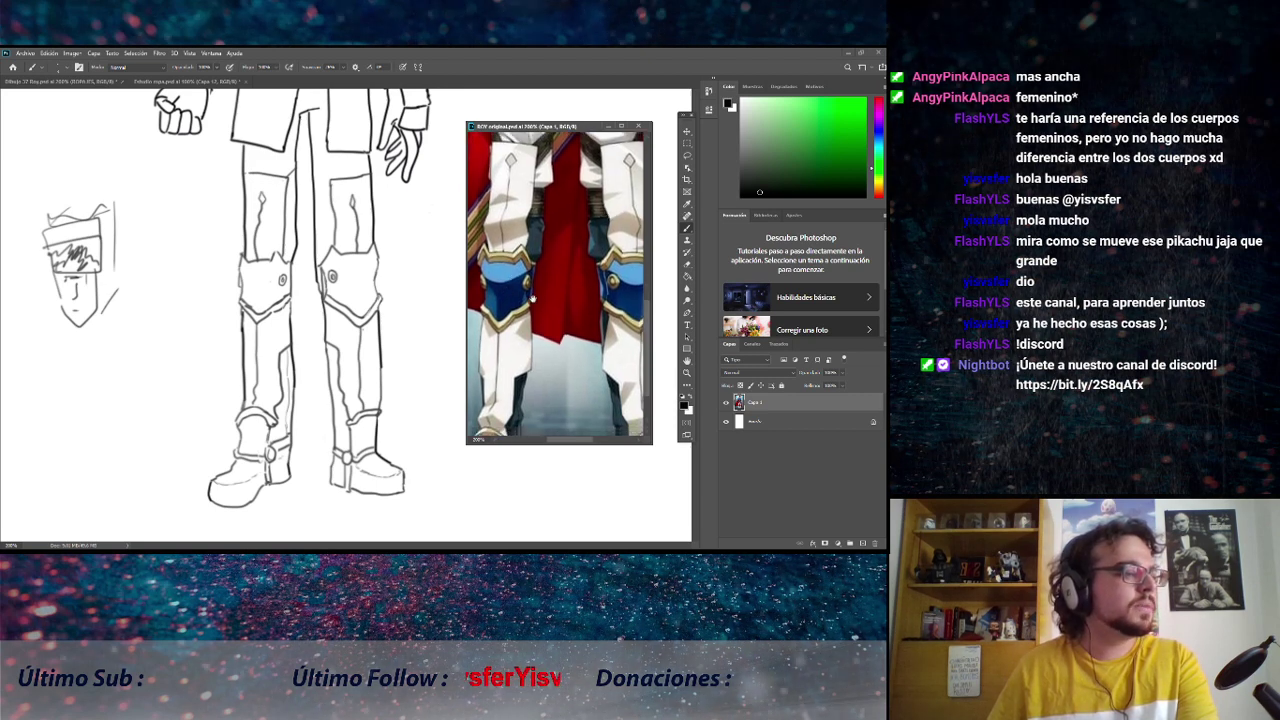
{"action": "scroll", "coordinate": [550, 300], "scroll_direction": "down", "scroll_amount": 3}
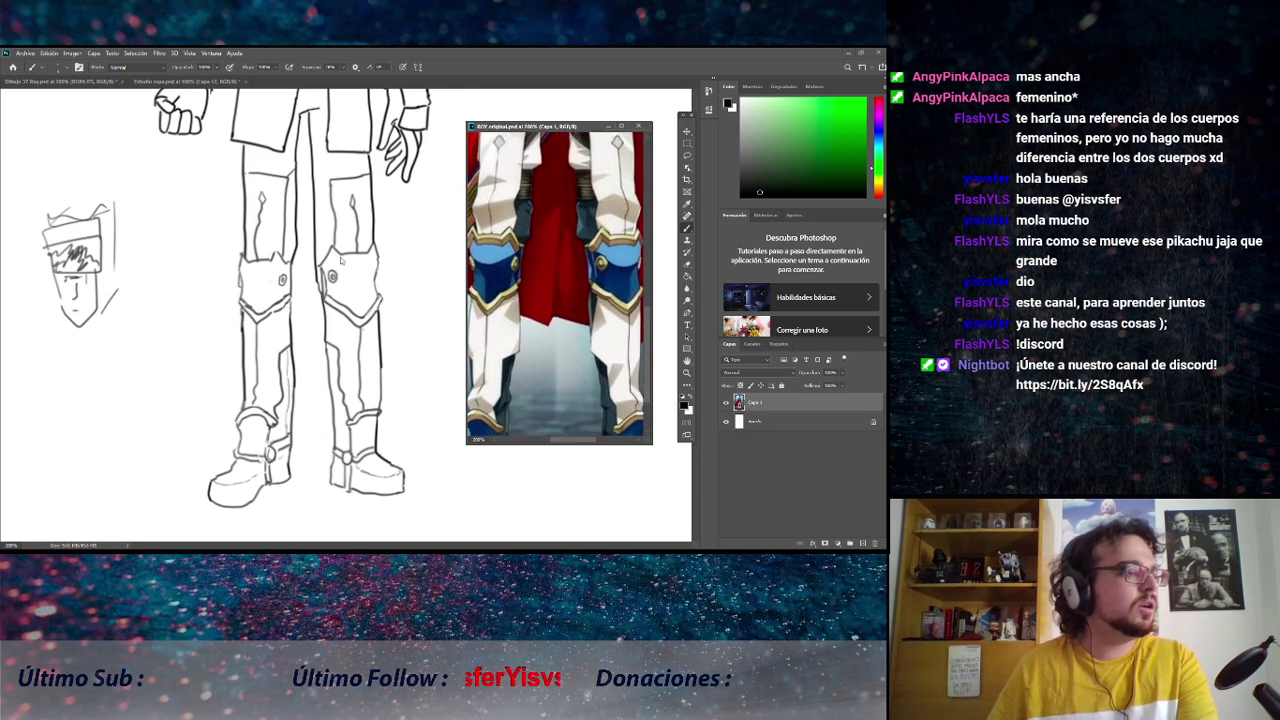
{"action": "mouse_move", "coordinate": [541, 349]}
{"action": "left_mouse_down"}
{"action": "mouse_move", "coordinate": [548, 312]}
{"action": "mouse_move", "coordinate": [557, 359]}
{"action": "left_mouse_up"}
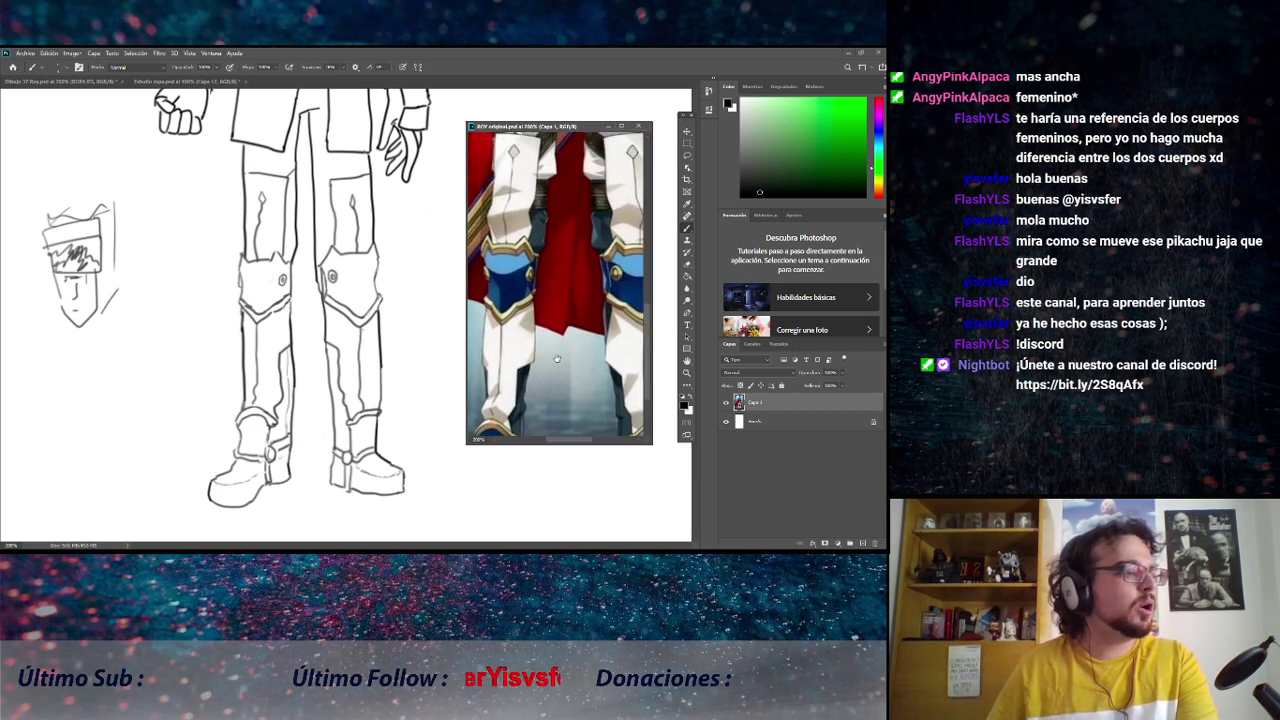
{"action": "scroll", "coordinate": [555, 300], "scroll_direction": "up", "scroll_amount": 3}
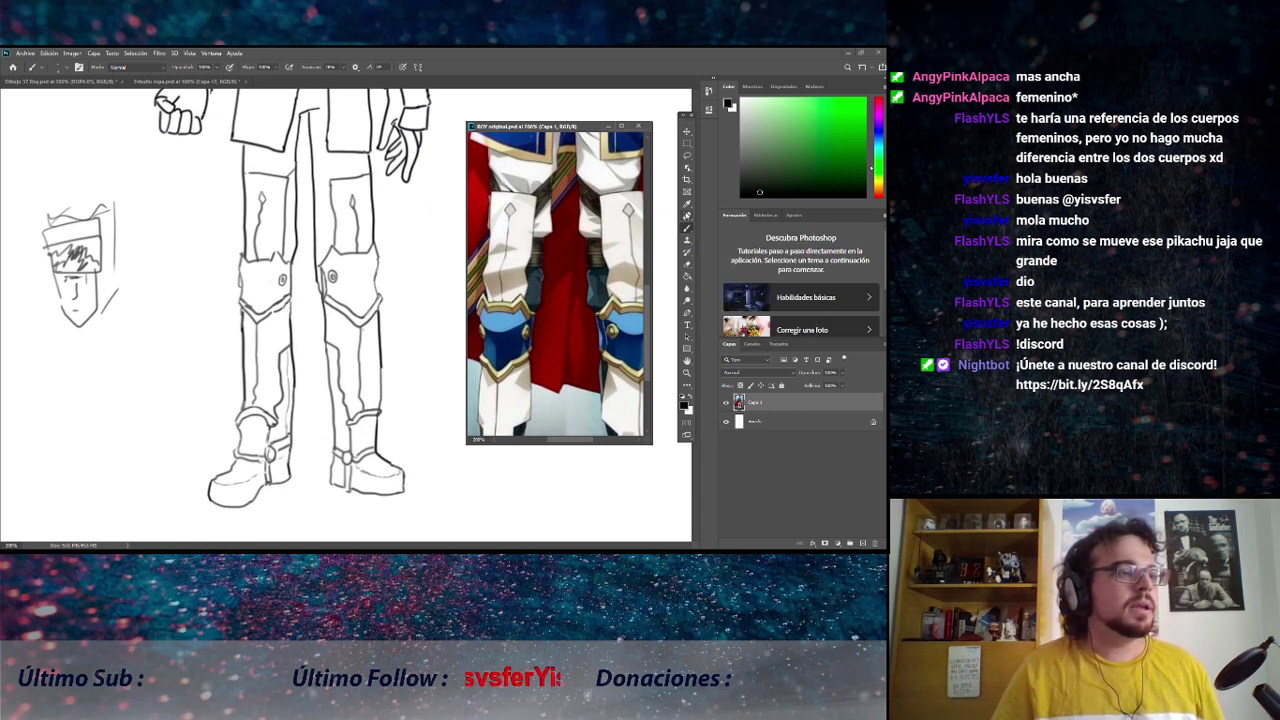
{"action": "key", "text": "i"}
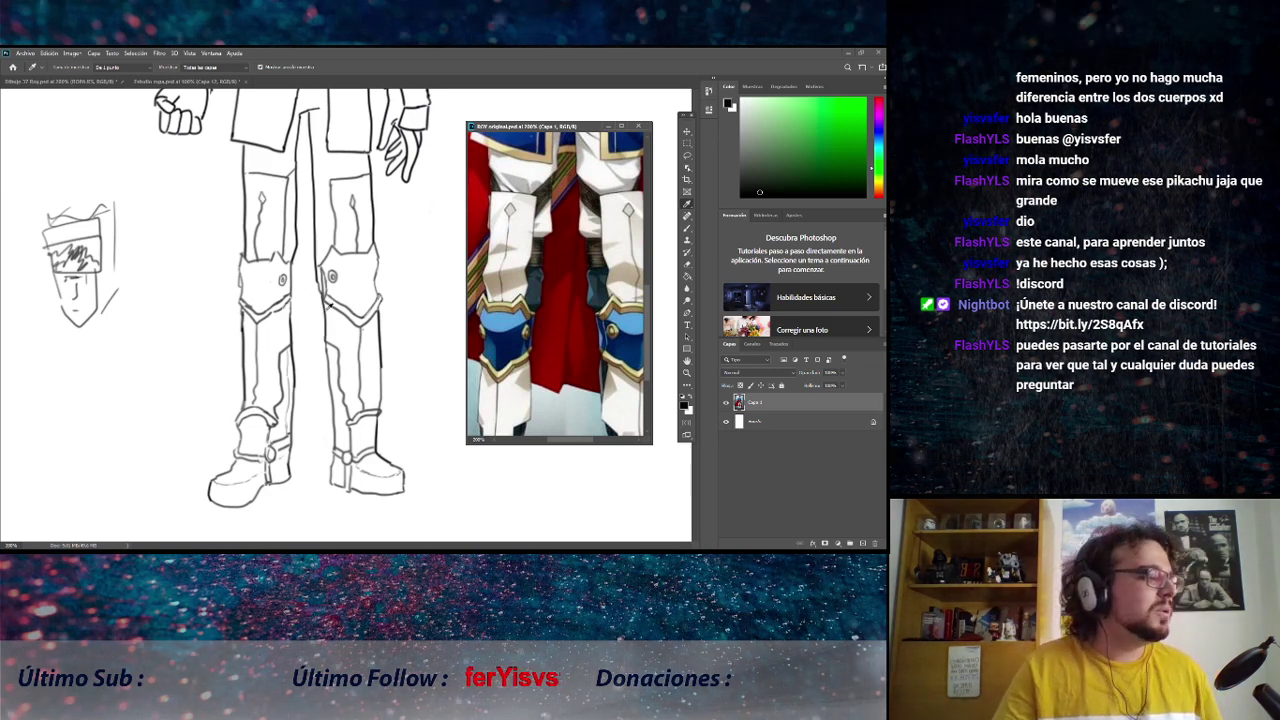
{"action": "key", "text": "x"}
{"action": "key", "text": "x"}
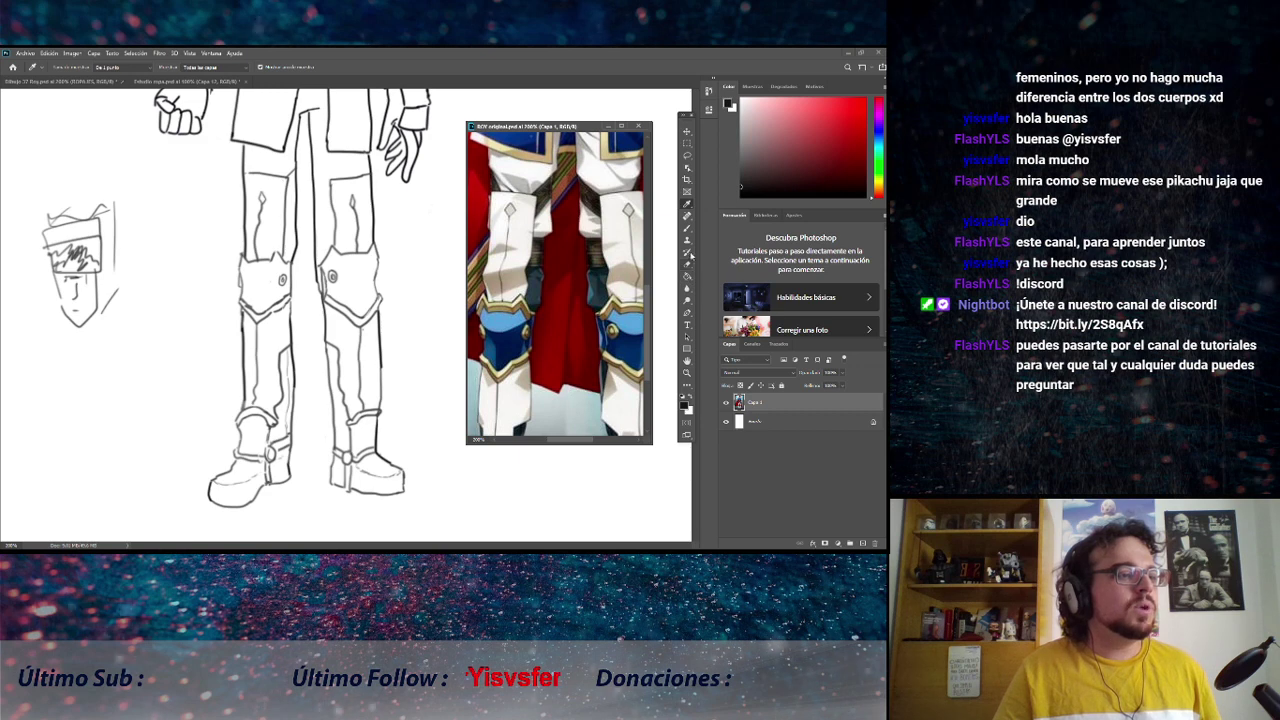
{"action": "left_click", "coordinate": [687, 228]}
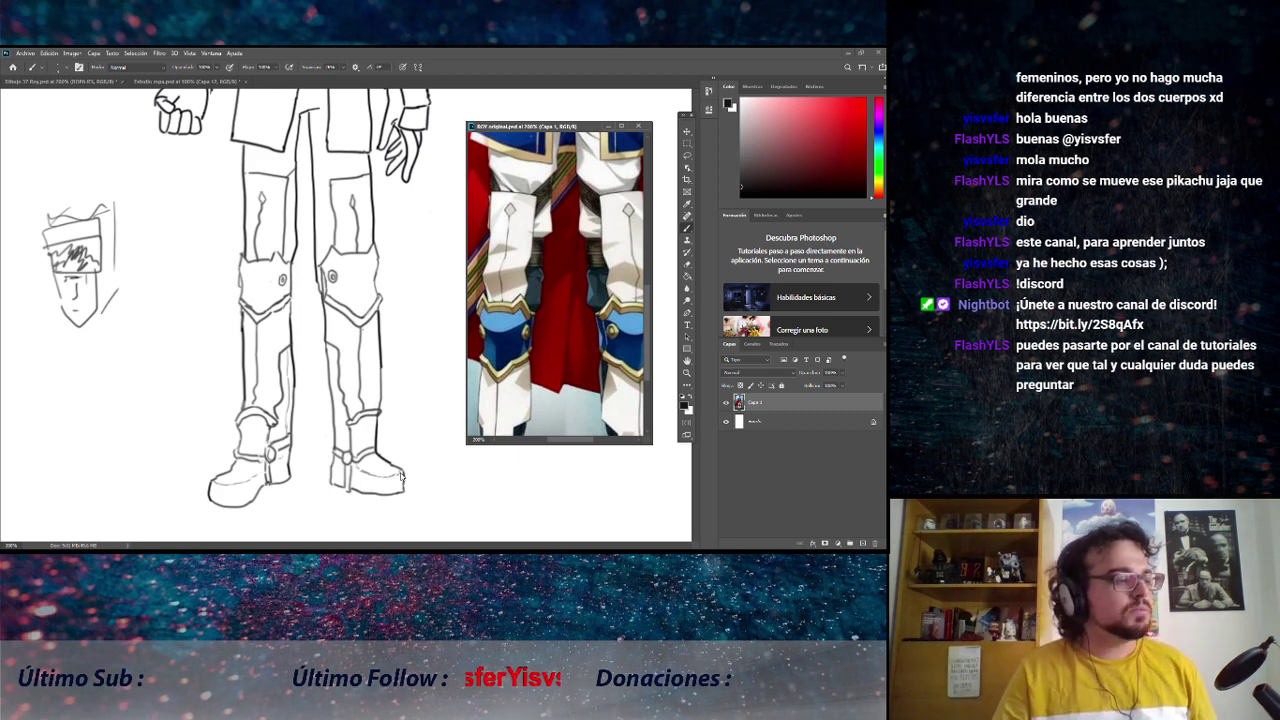
Enlarge Roy's knee guards in the line art for brush work and shift the ROY original reference window clear of them.
{"action": "left_click", "coordinate": [406, 343]}
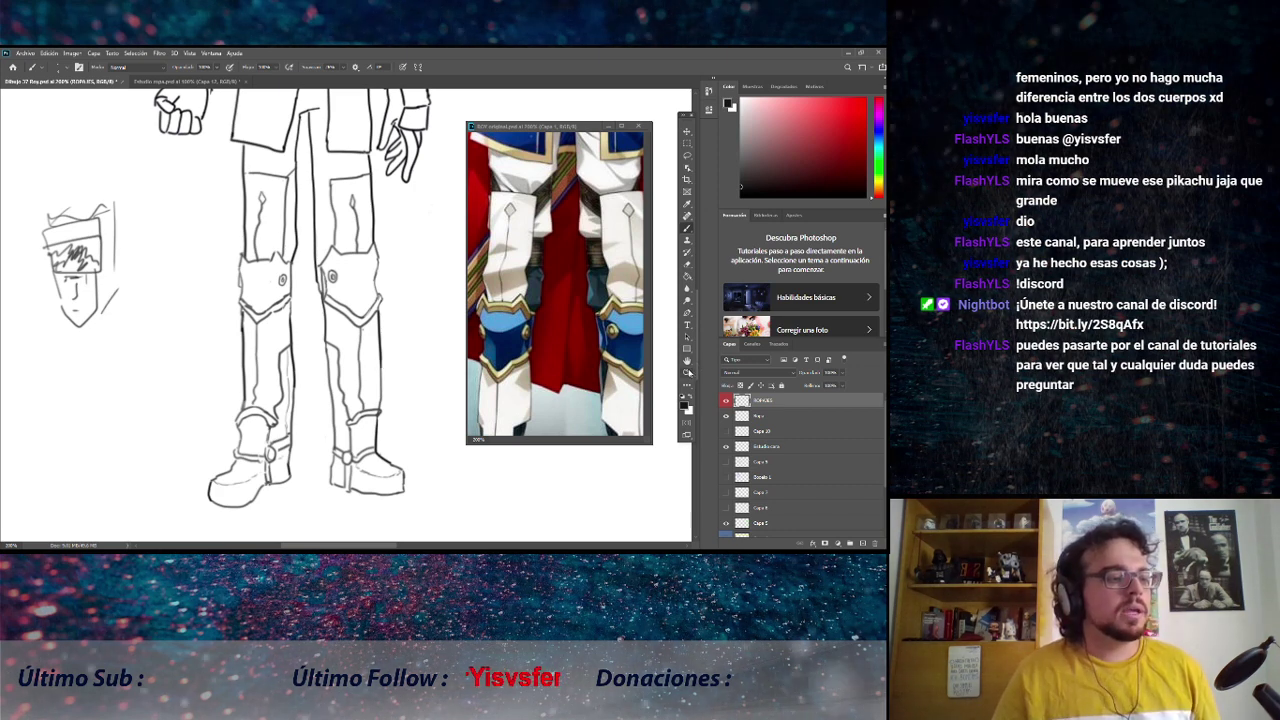
{"action": "scroll", "coordinate": [372, 275], "scroll_direction": "up", "scroll_amount": 2}
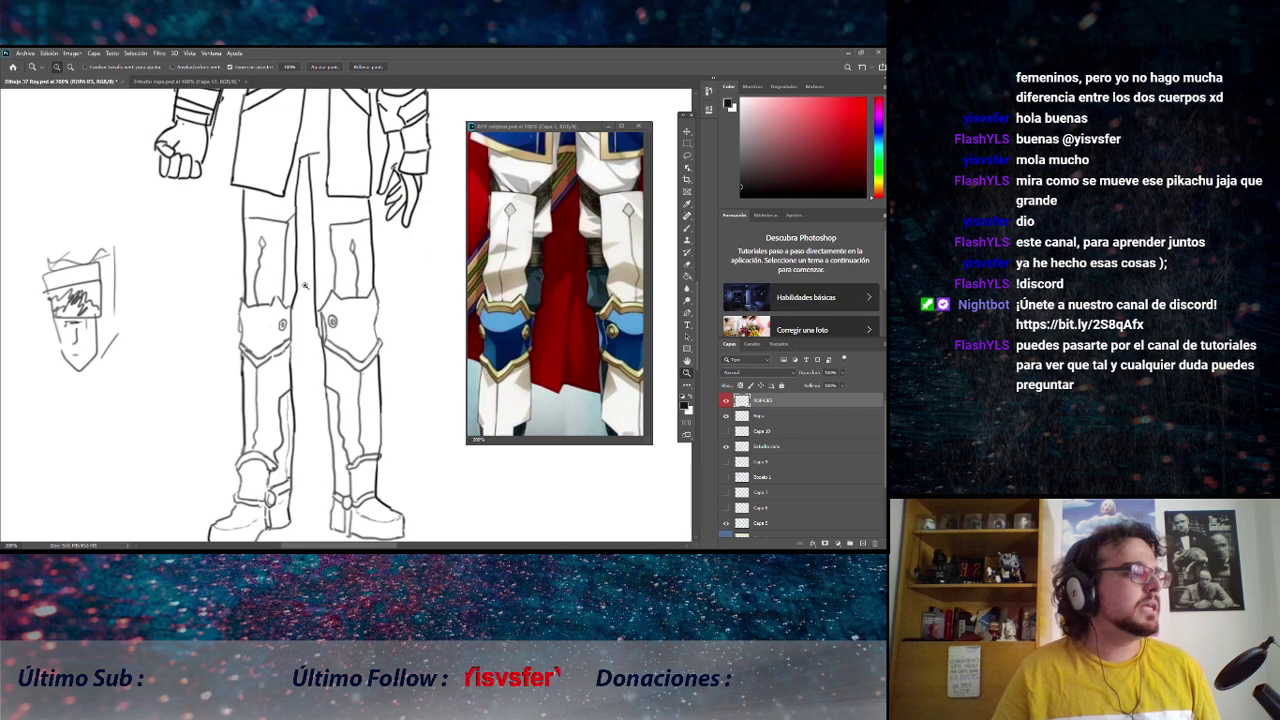
{"action": "scroll", "coordinate": [249, 340], "scroll_direction": "up", "scroll_amount": 2}
{"action": "scroll", "coordinate": [249, 340], "scroll_direction": "up", "scroll_amount": 3}
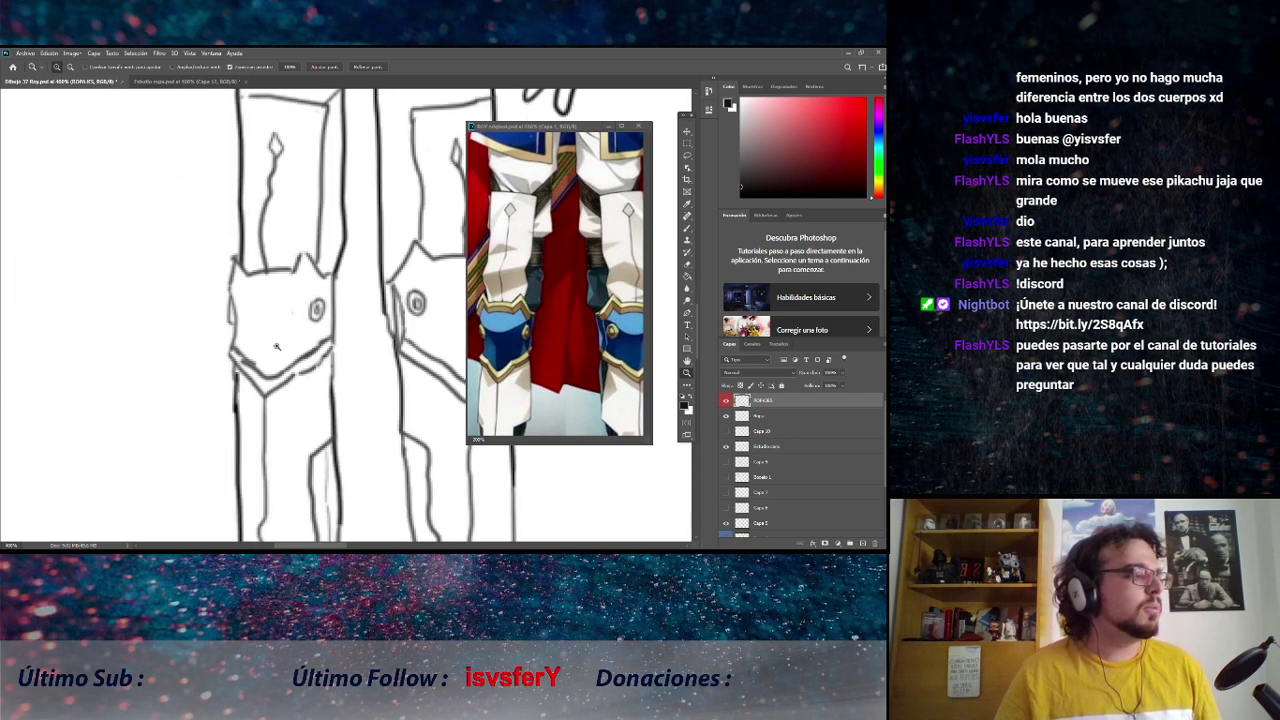
{"action": "left_click", "coordinate": [688, 229]}
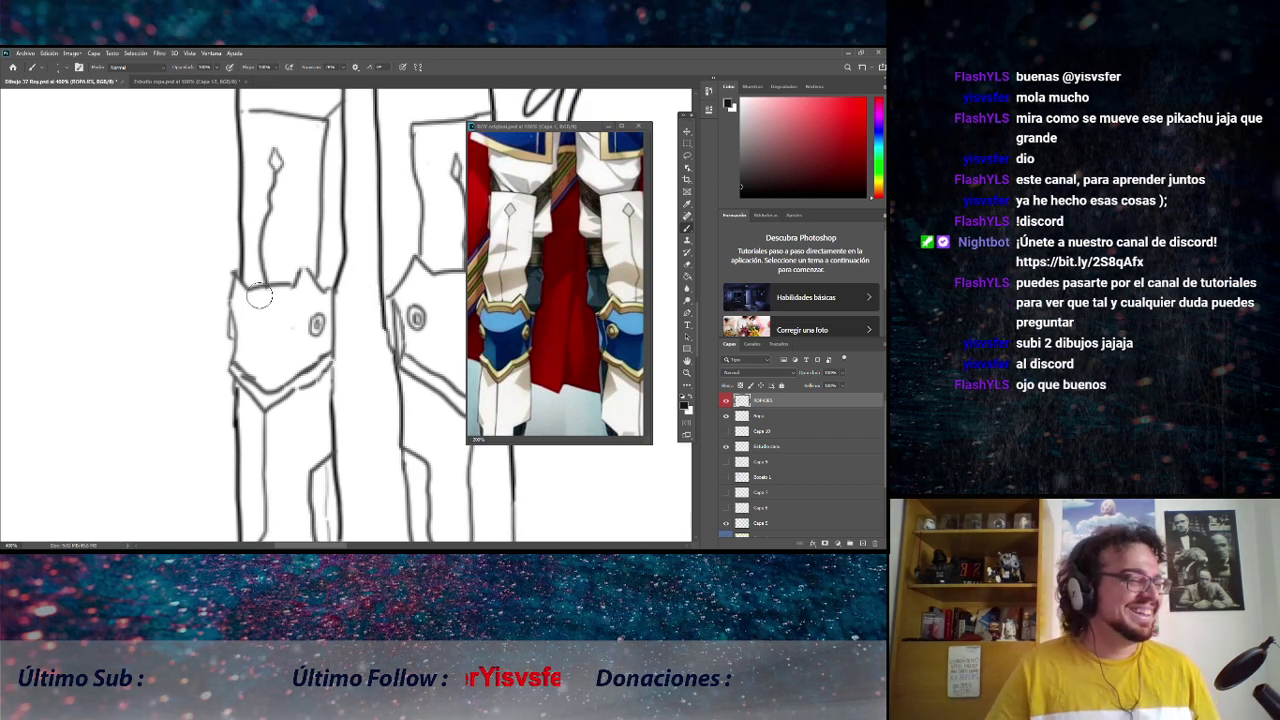
{"action": "left_click_drag", "start_coordinate": [591, 127], "coordinate": [639, 131]}
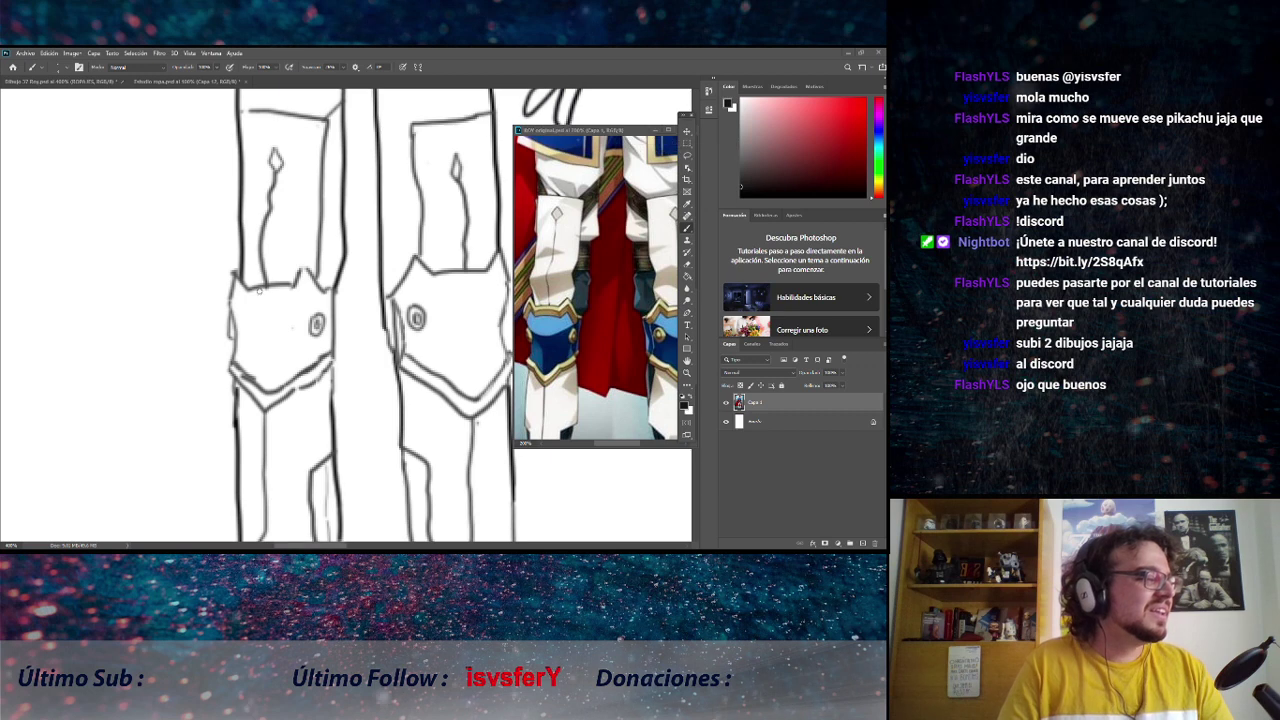
Redraw the pointed upper edge of Roy's right knee guard following the reference, and add the inner trim line beneath it.
{"action": "left_click", "coordinate": [280, 291]}
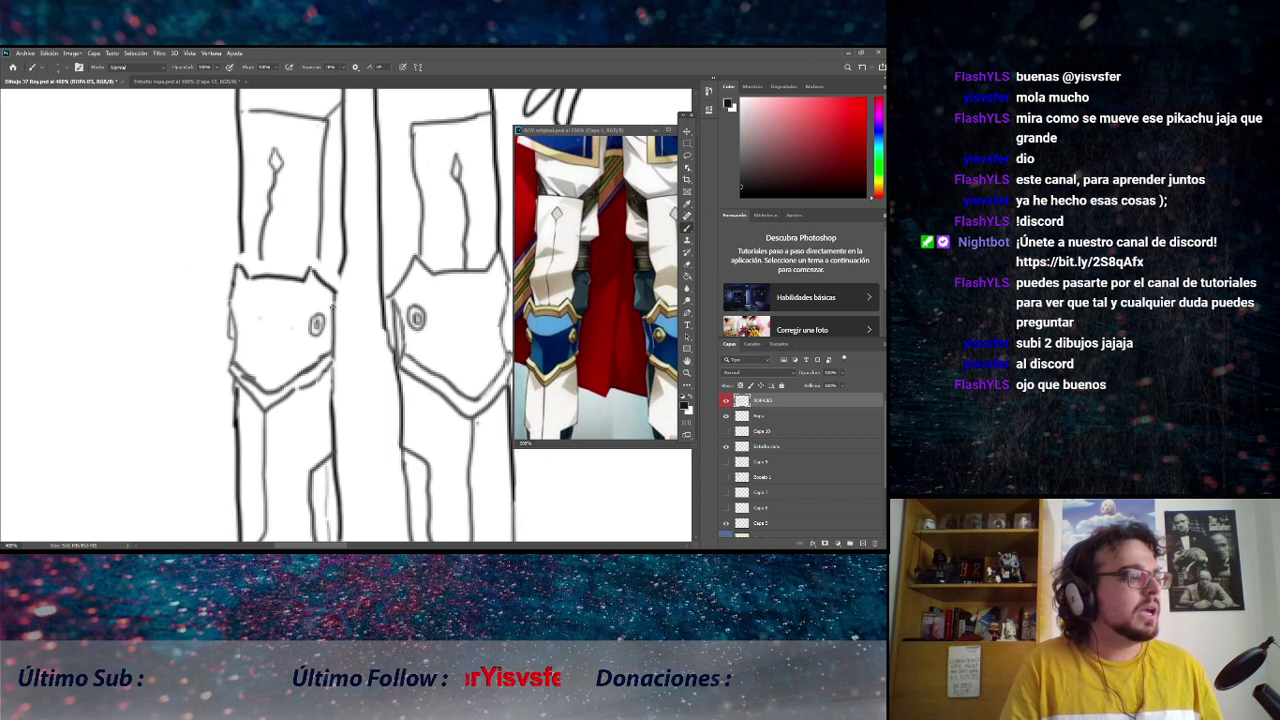
{"action": "left_click", "coordinate": [607, 279]}
{"action": "scroll", "coordinate": [595, 245], "scroll_direction": "up", "scroll_amount": 5}
{"action": "scroll", "coordinate": [595, 243], "scroll_direction": "up", "scroll_amount": 3}
{"action": "scroll", "coordinate": [597, 280], "scroll_direction": "down", "scroll_amount": 8}
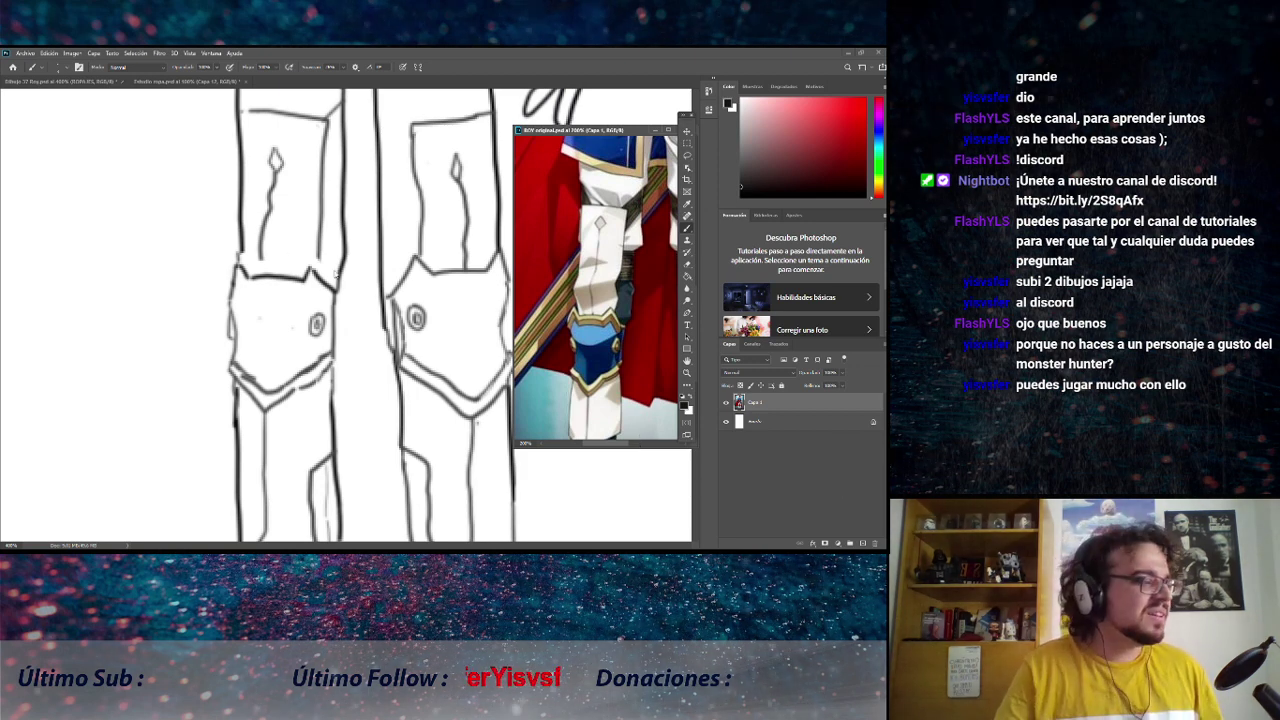
{"action": "left_click", "coordinate": [352, 297]}
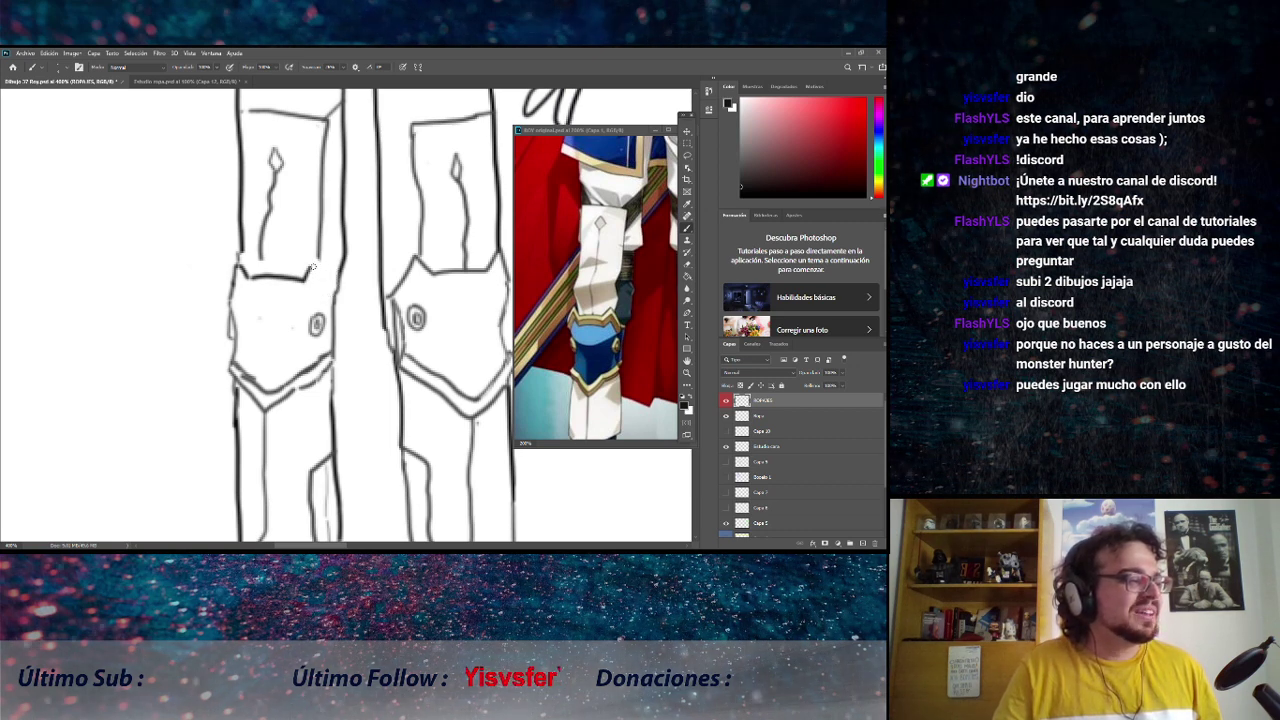
{"action": "left_click_drag", "start_coordinate": [318, 274], "coordinate": [333, 287]}
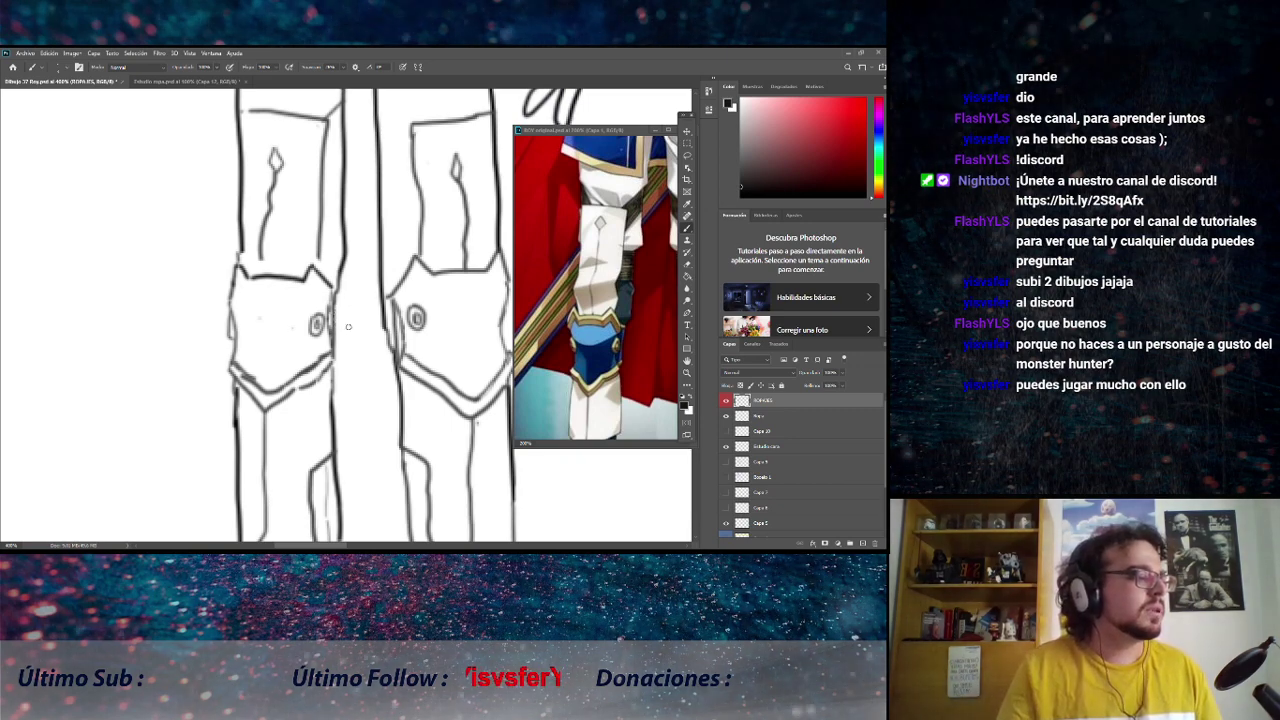
{"action": "scroll", "coordinate": [340, 340], "scroll_direction": "up", "scroll_amount": 2}
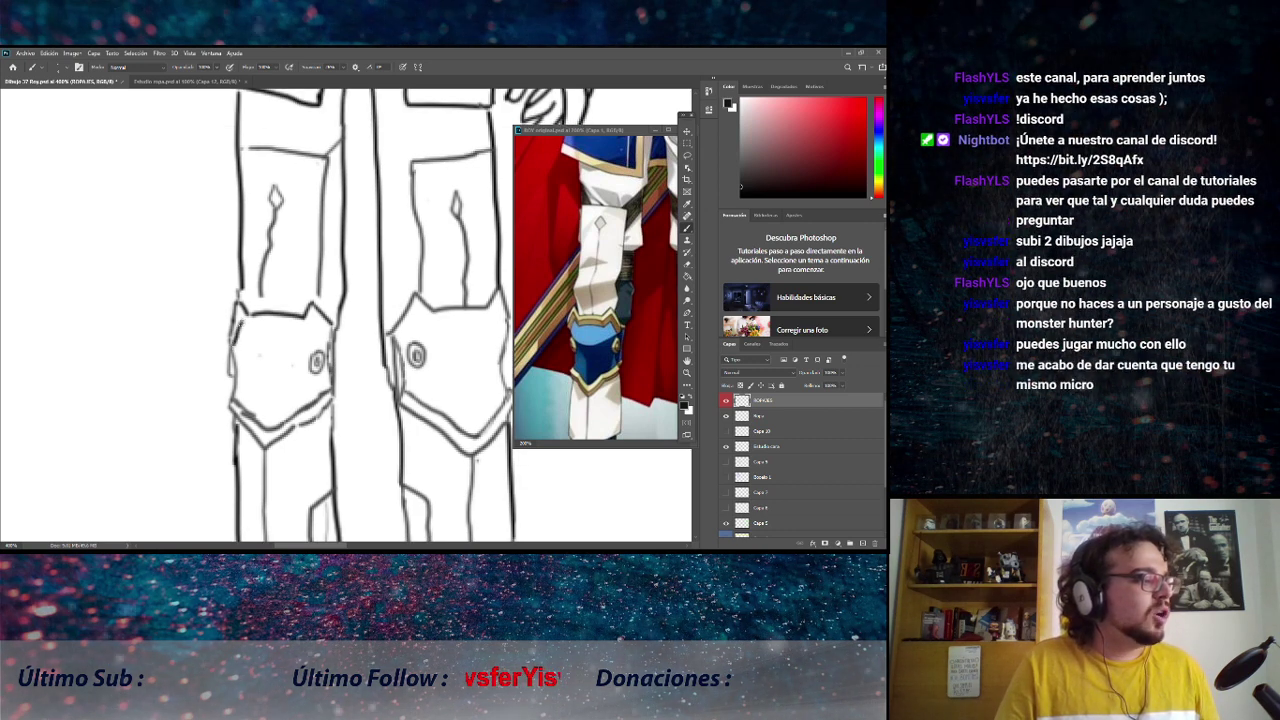
{"action": "left_click_drag", "start_coordinate": [240, 323], "coordinate": [298, 325]}
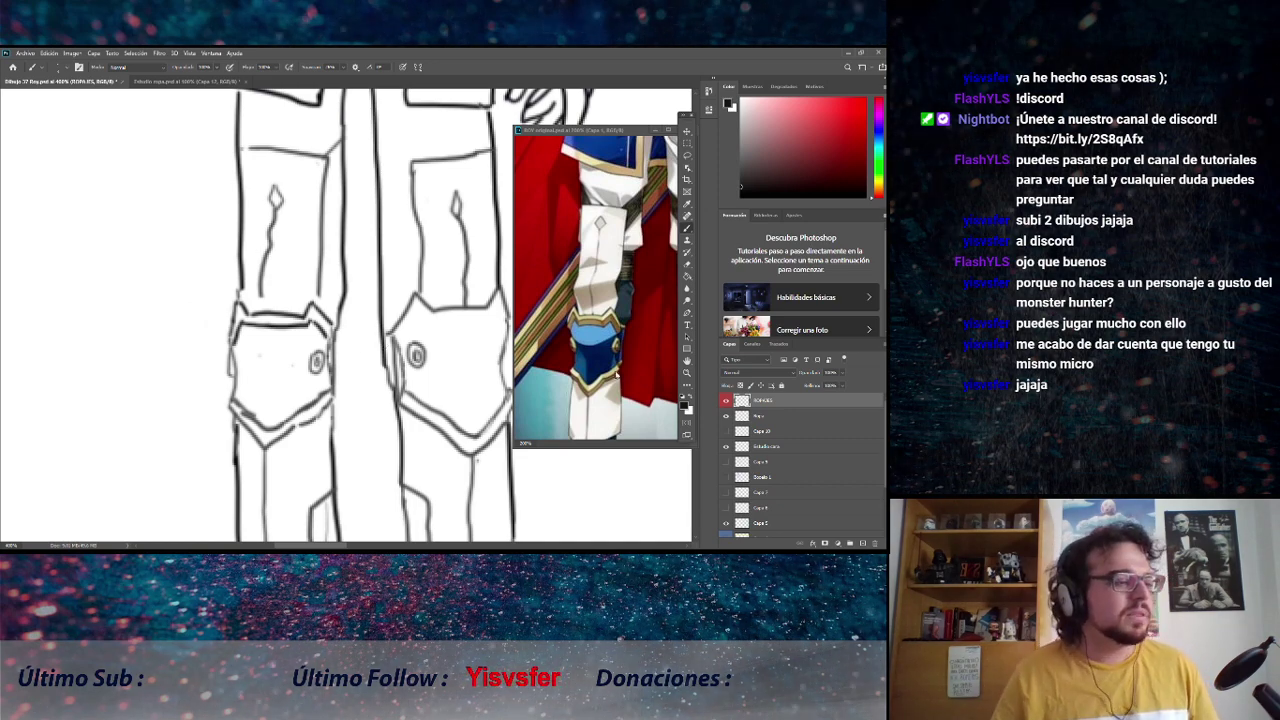
Check the other knee in the reference and draw the matching inner trim line beneath the upper edge of Roy's left knee guard.
{"action": "left_click", "coordinate": [632, 344]}
{"action": "left_click_drag", "start_coordinate": [632, 344], "coordinate": [547, 338]}
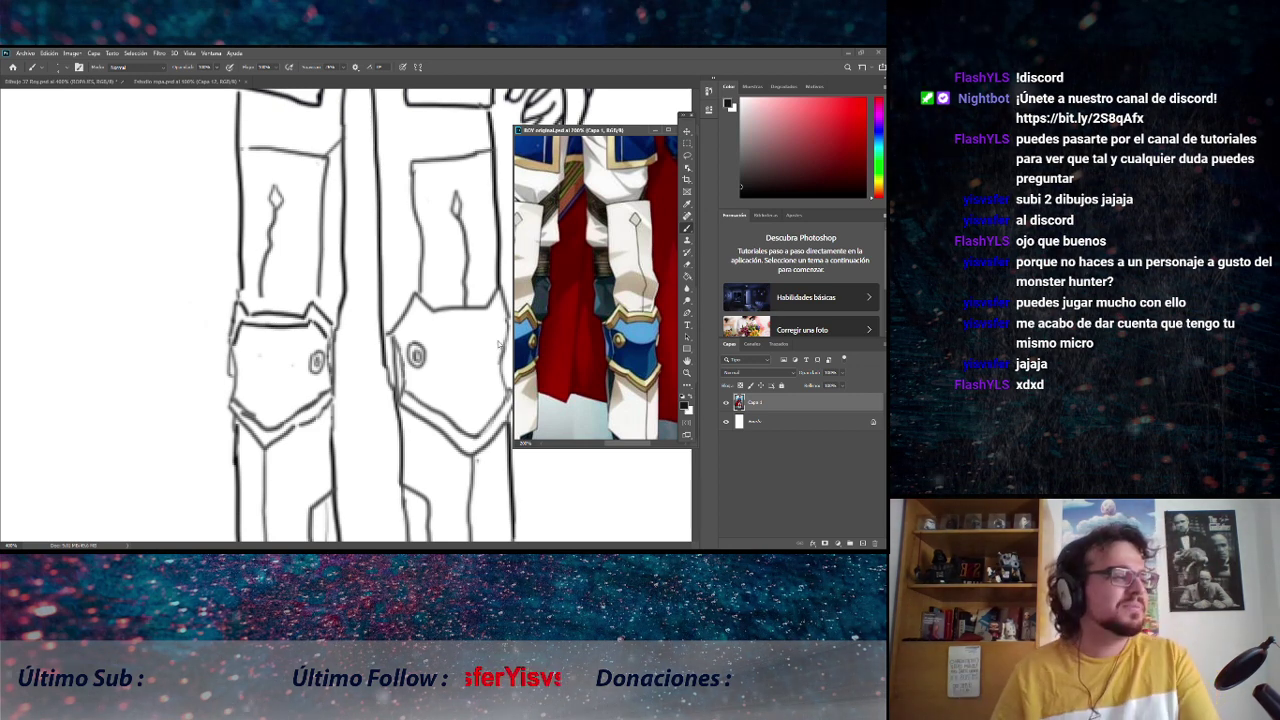
{"action": "left_click", "coordinate": [455, 328]}
{"action": "left_click_drag", "start_coordinate": [455, 328], "coordinate": [394, 343]}
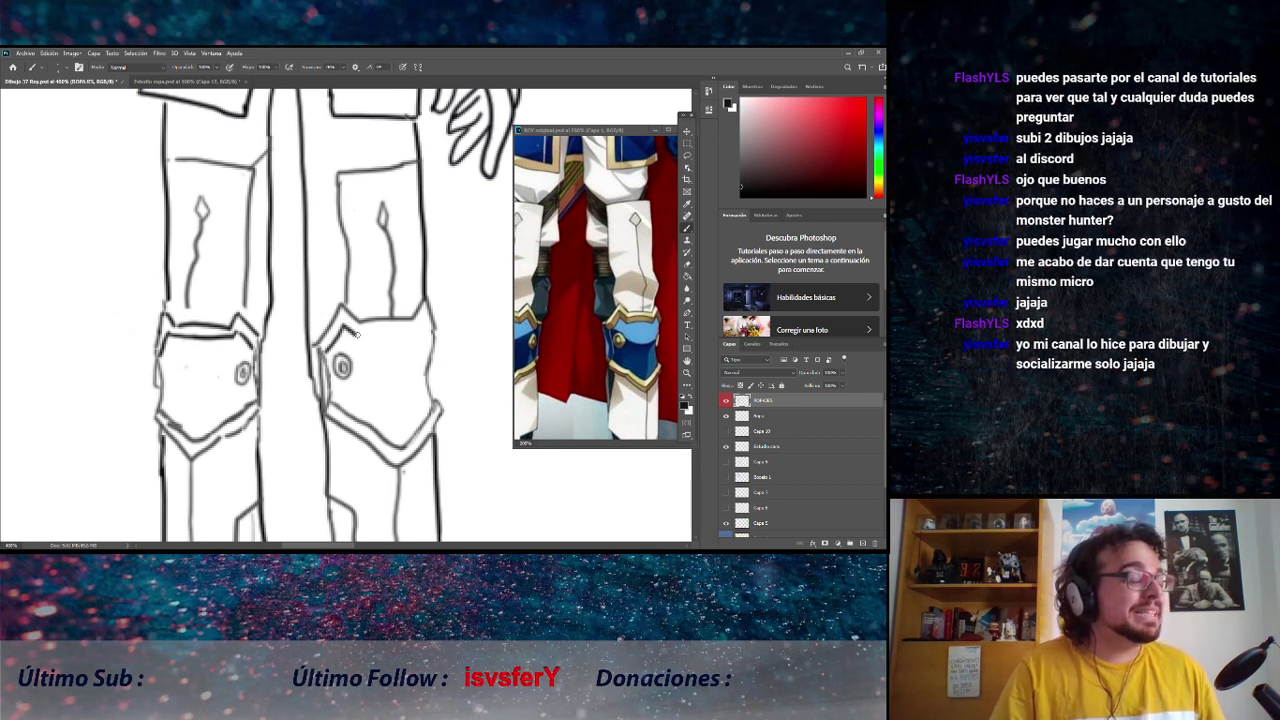
{"action": "left_click_drag", "start_coordinate": [355, 333], "coordinate": [393, 332]}
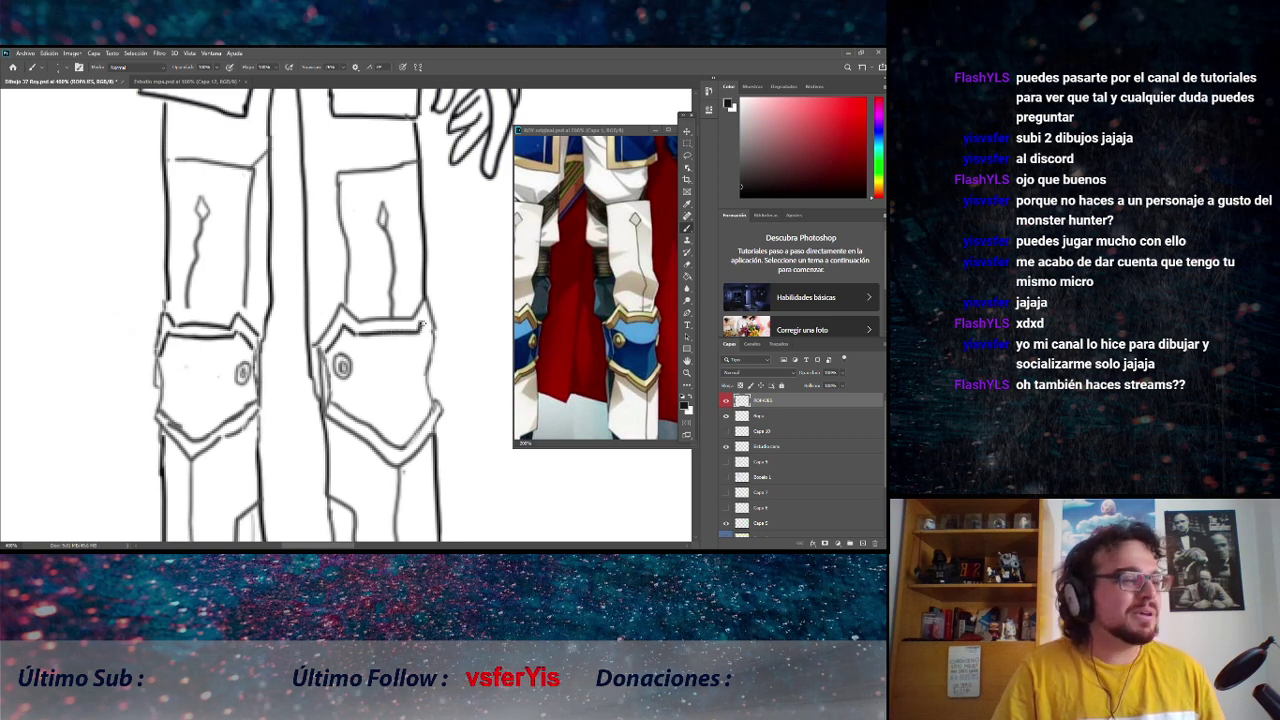
{"action": "left_click_drag", "start_coordinate": [420, 325], "coordinate": [432, 327]}
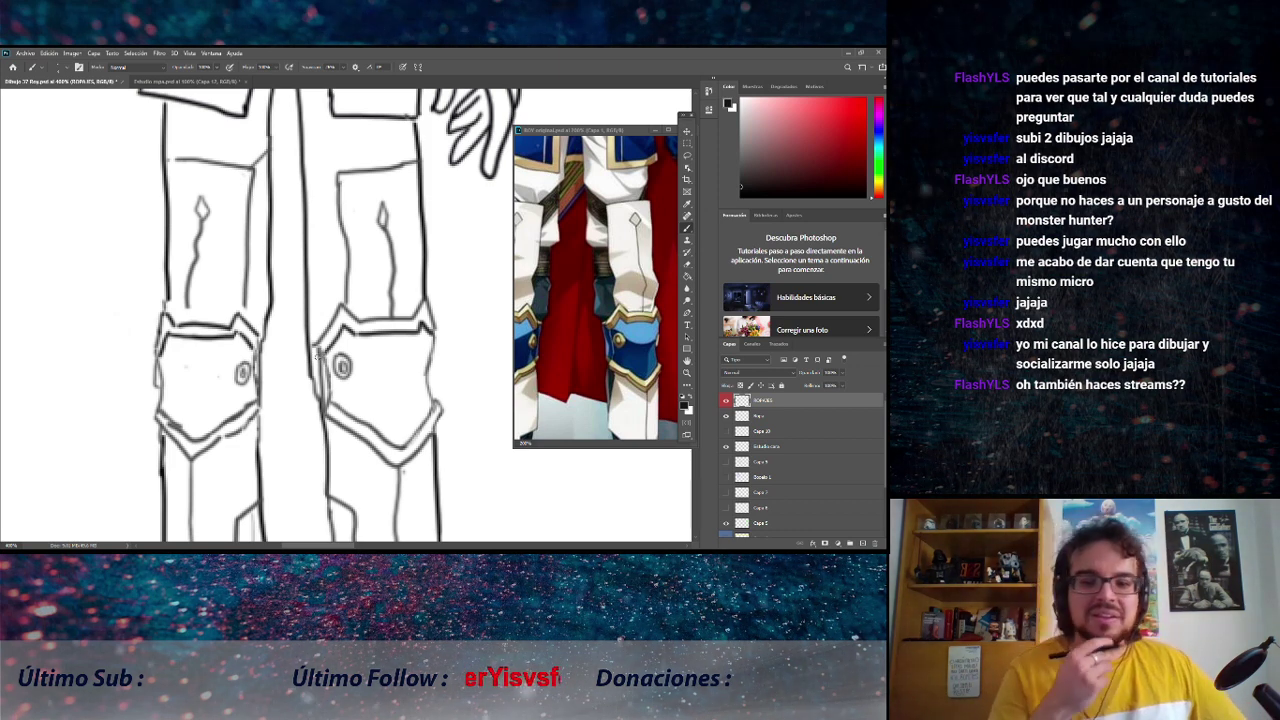
Draw horizontal strap lines with a smaller brush along the inner side of both legs, beside the upper leg guards.
{"action": "scroll", "coordinate": [316, 356], "scroll_direction": "down", "scroll_amount": 2}
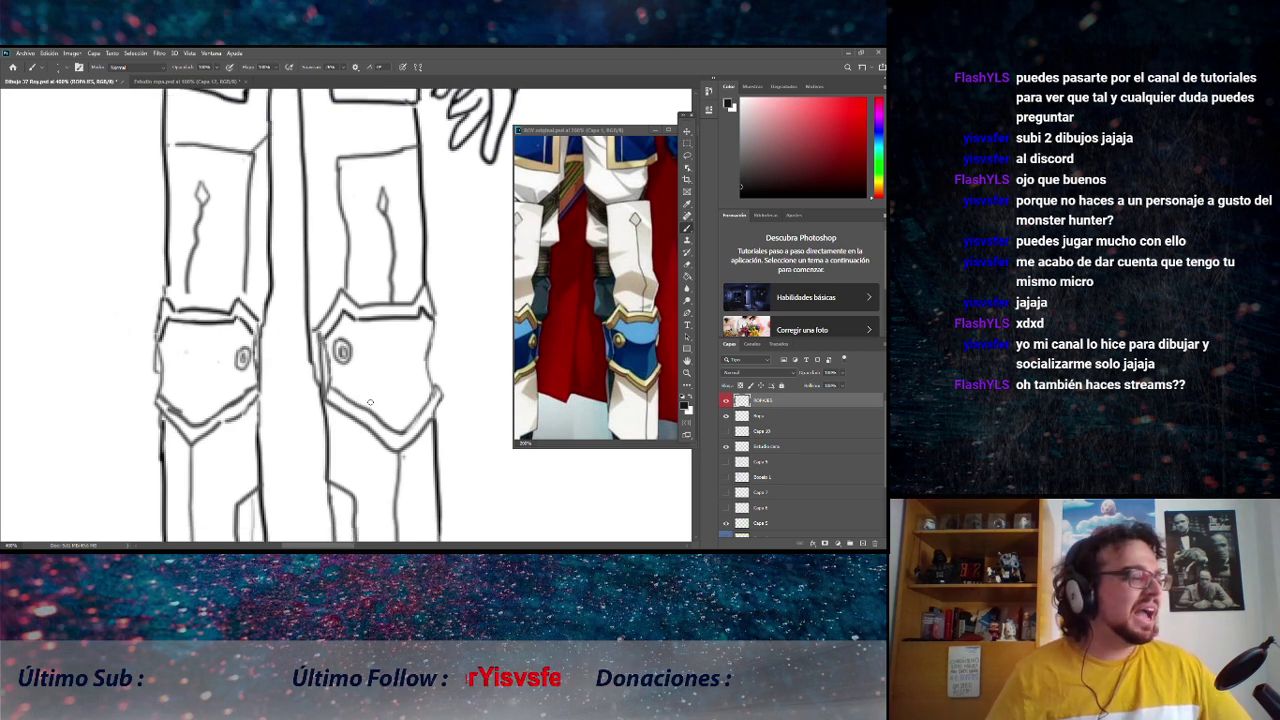
{"action": "scroll", "coordinate": [365, 398], "scroll_direction": "up", "scroll_amount": 5}
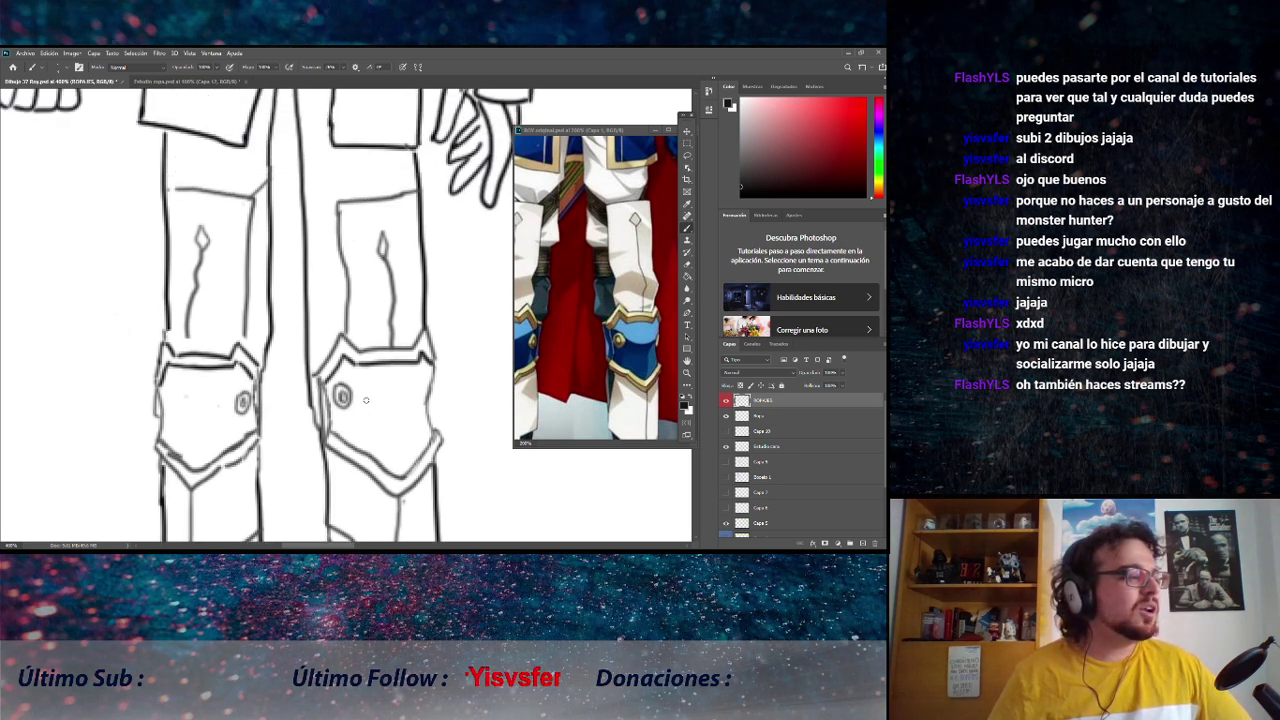
{"action": "scroll", "coordinate": [365, 400], "scroll_direction": "up", "scroll_amount": 3}
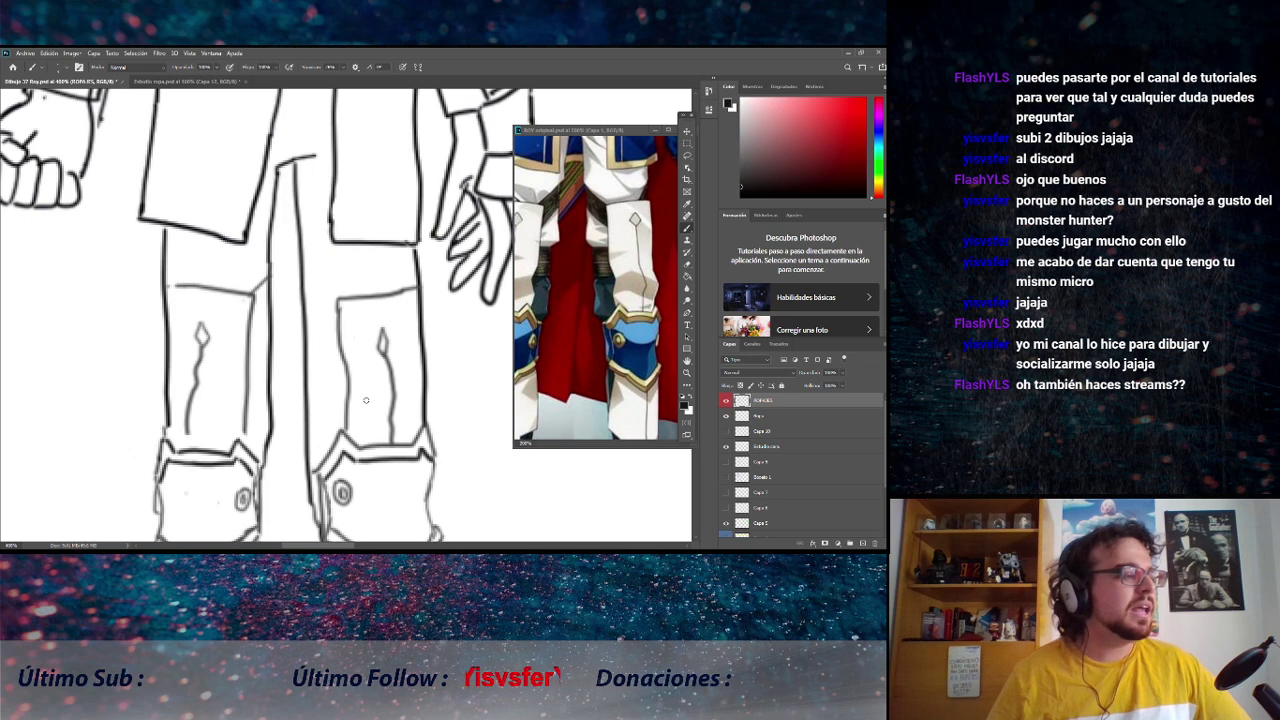
{"action": "scroll", "coordinate": [369, 389], "scroll_direction": "up", "scroll_amount": 1}
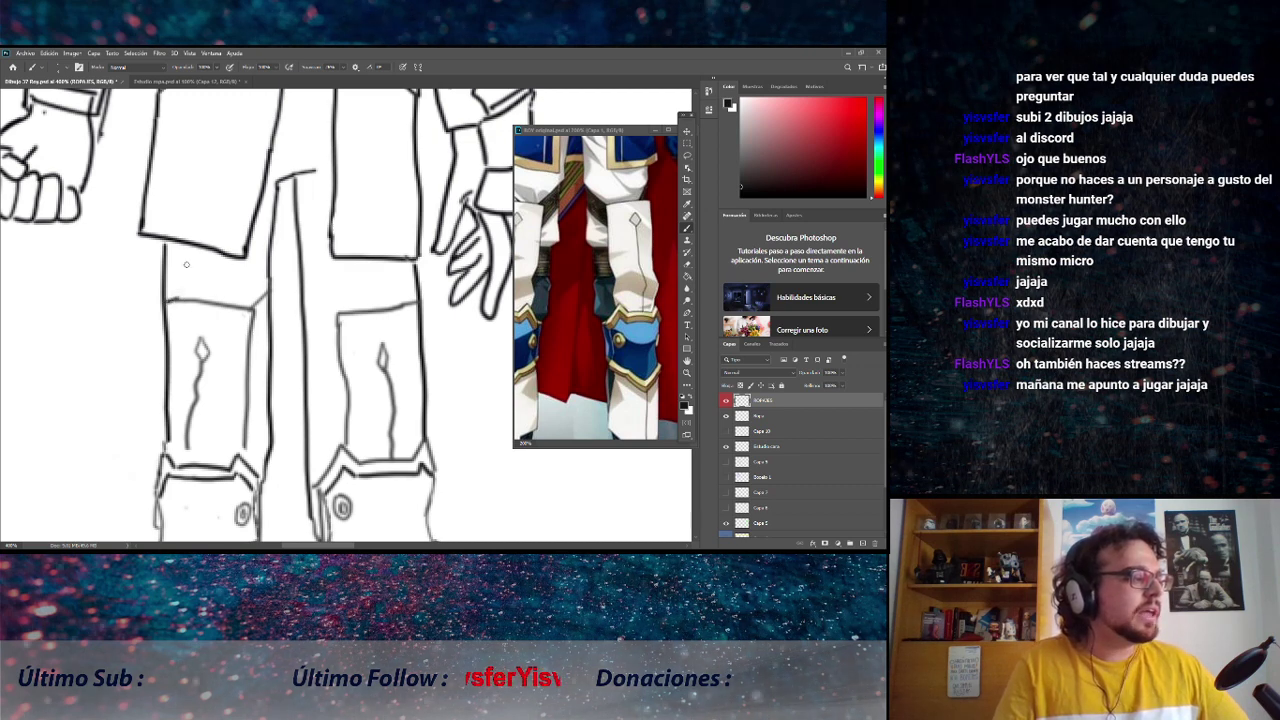
{"action": "key", "text": "["}
{"action": "key", "text": "["}
{"action": "key", "text": "["}
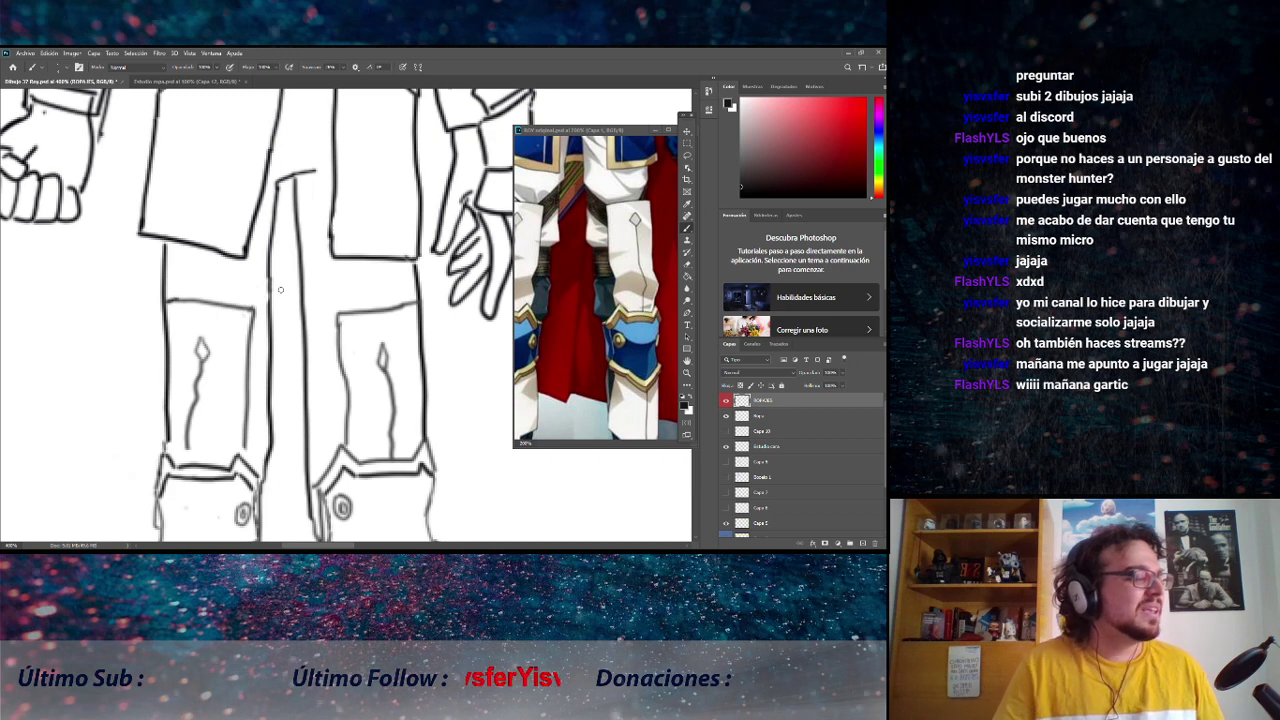
{"action": "scroll", "coordinate": [285, 336], "scroll_direction": "down", "scroll_amount": 2}
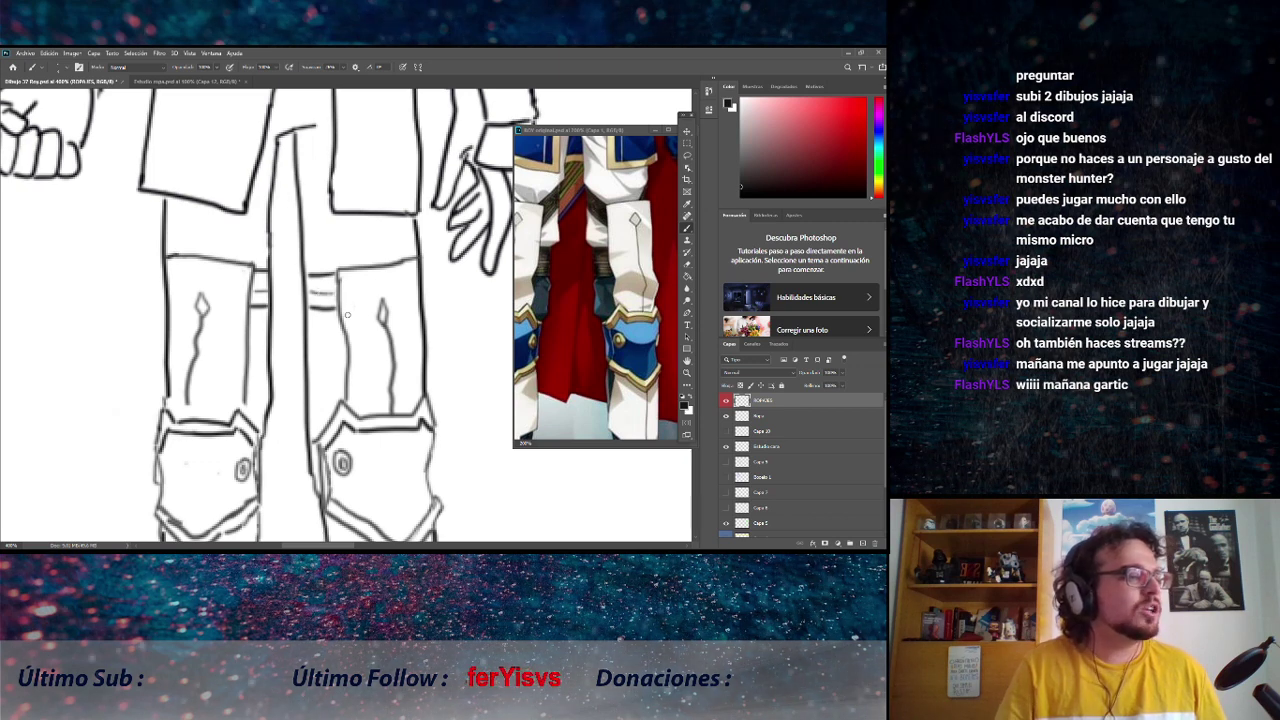
{"action": "scroll", "coordinate": [340, 320], "scroll_direction": "up", "scroll_amount": 1}
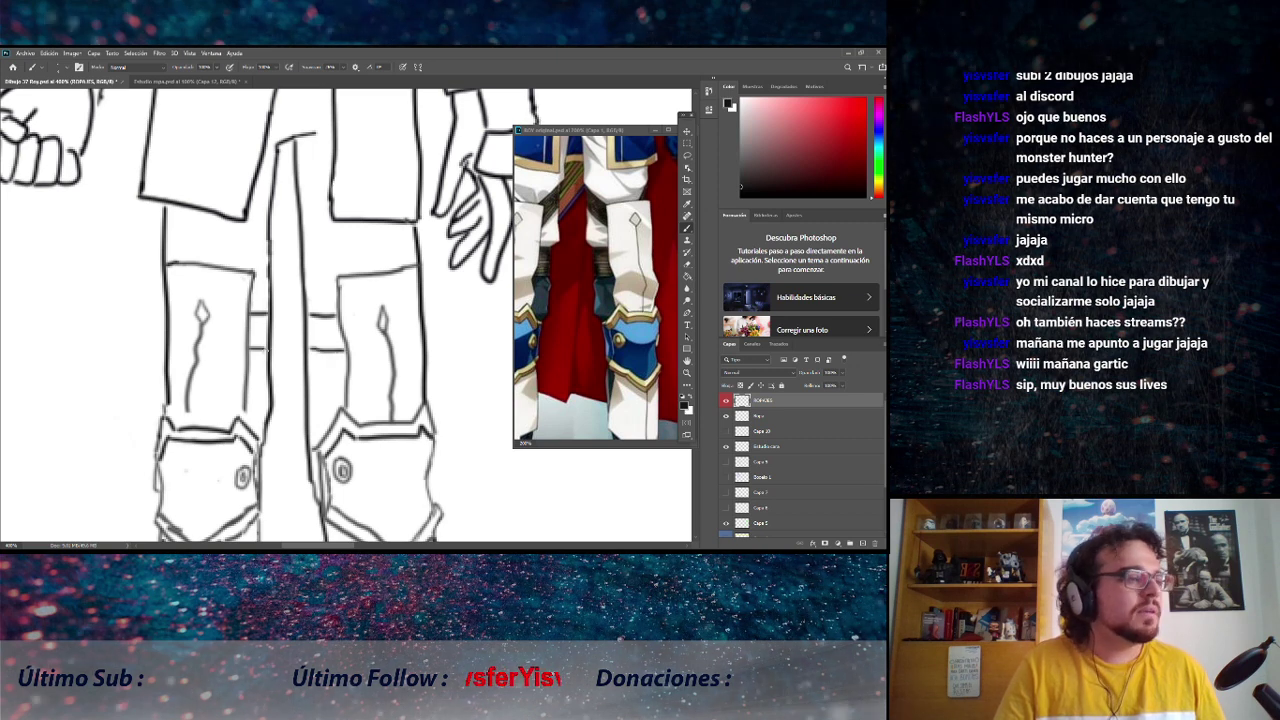
Add more strap lines and curved lines above them on both inner legs, plus a short corner line atop Roy's left leg guard.
{"action": "mouse_move", "coordinate": [310, 328]}
{"action": "left_mouse_down"}
{"action": "mouse_move", "coordinate": [338, 328]}
{"action": "mouse_move", "coordinate": [330, 350]}
{"action": "left_mouse_up"}
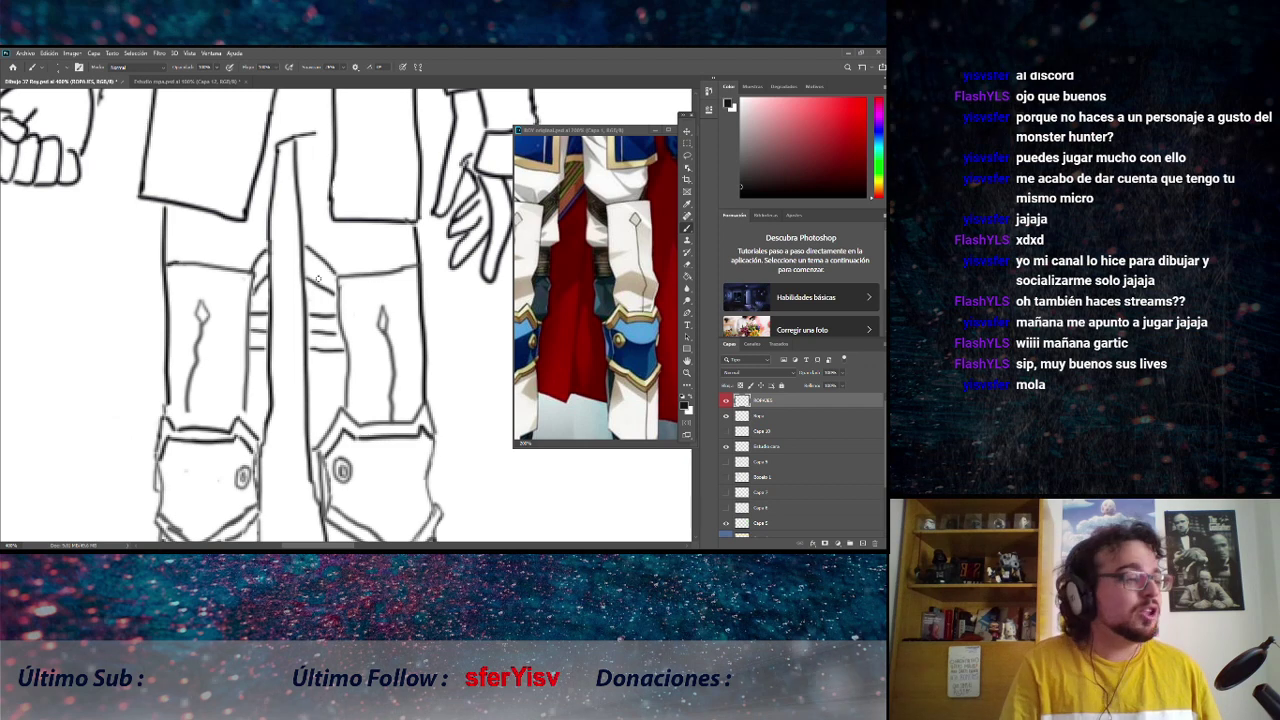
{"action": "left_click_drag", "start_coordinate": [416, 244], "coordinate": [406, 264]}
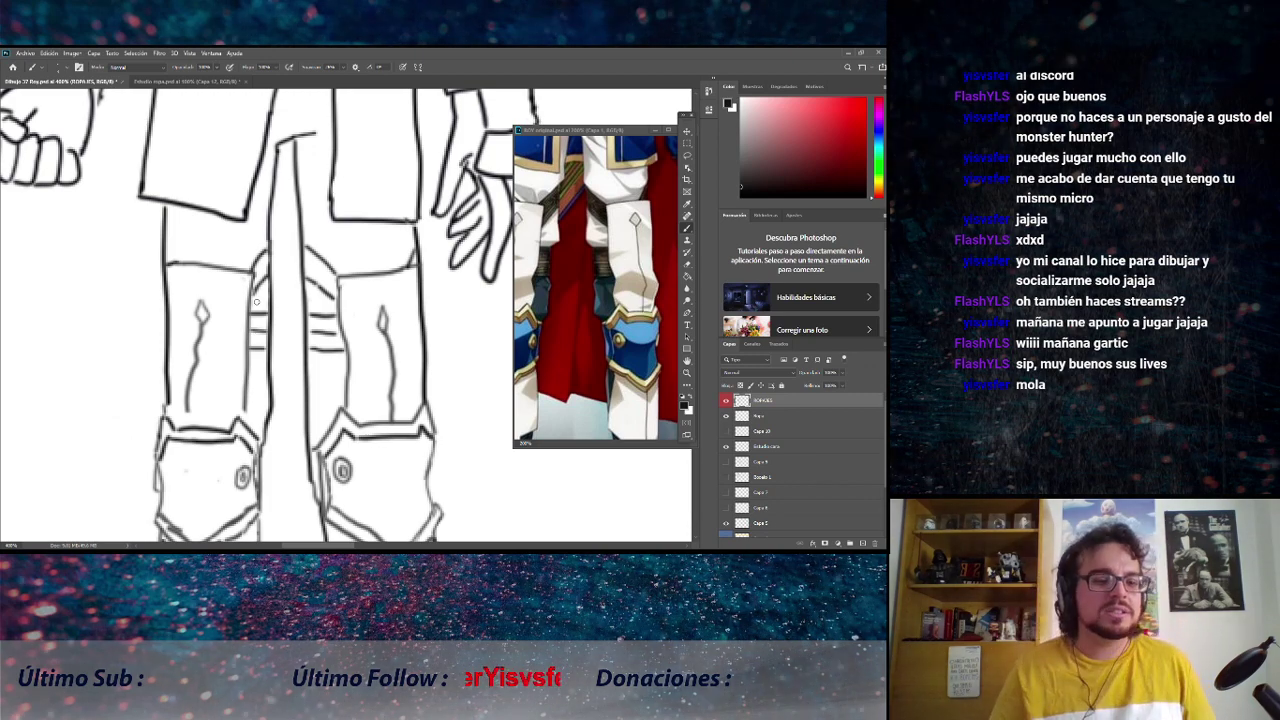
{"action": "scroll", "coordinate": [288, 311], "scroll_direction": "down", "scroll_amount": 3}
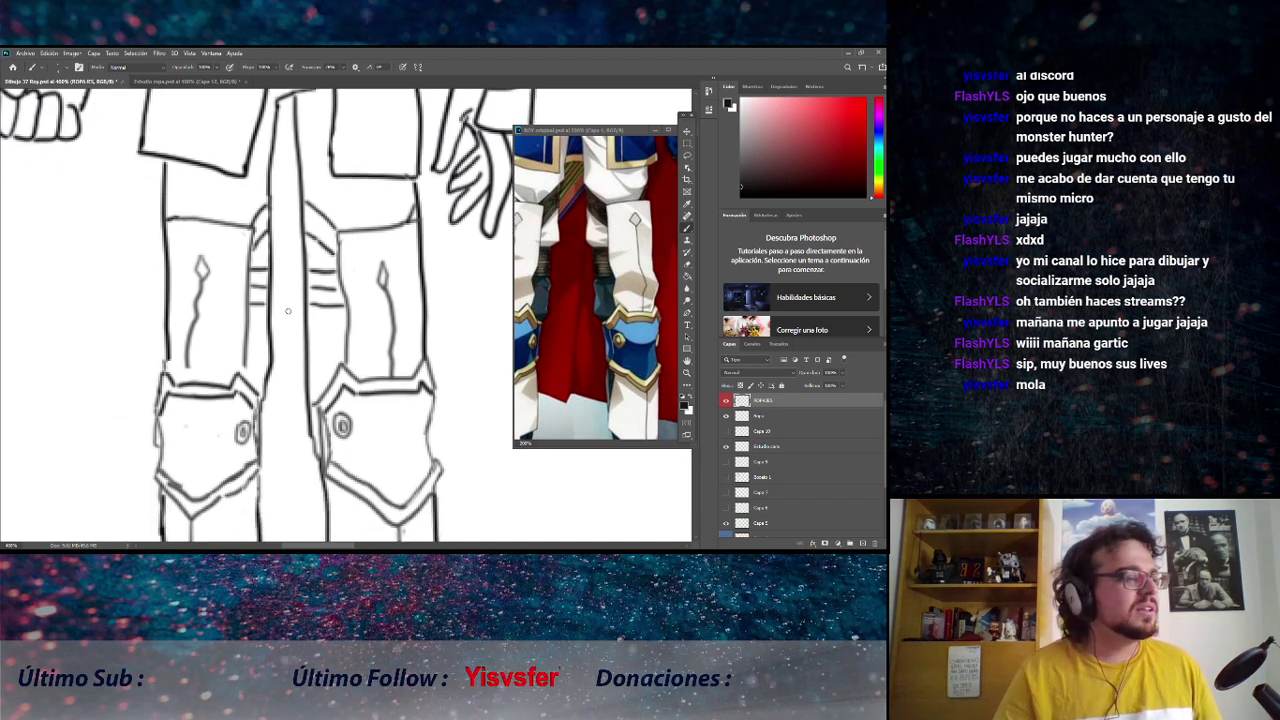
{"action": "scroll", "coordinate": [294, 364], "scroll_direction": "down", "scroll_amount": 3}
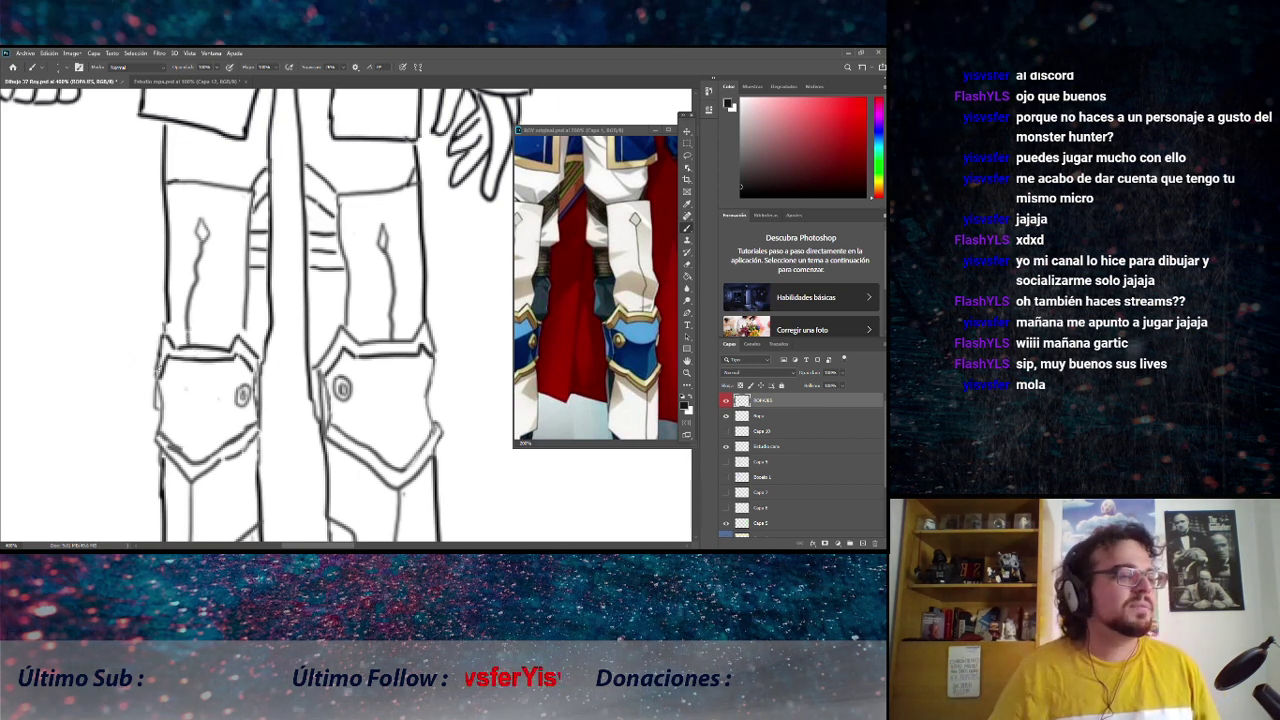
Examine the coat, belt and upper legs in the ROY original reference against the same area of the line art.
{"action": "scroll", "coordinate": [275, 383], "scroll_direction": "up", "scroll_amount": 3}
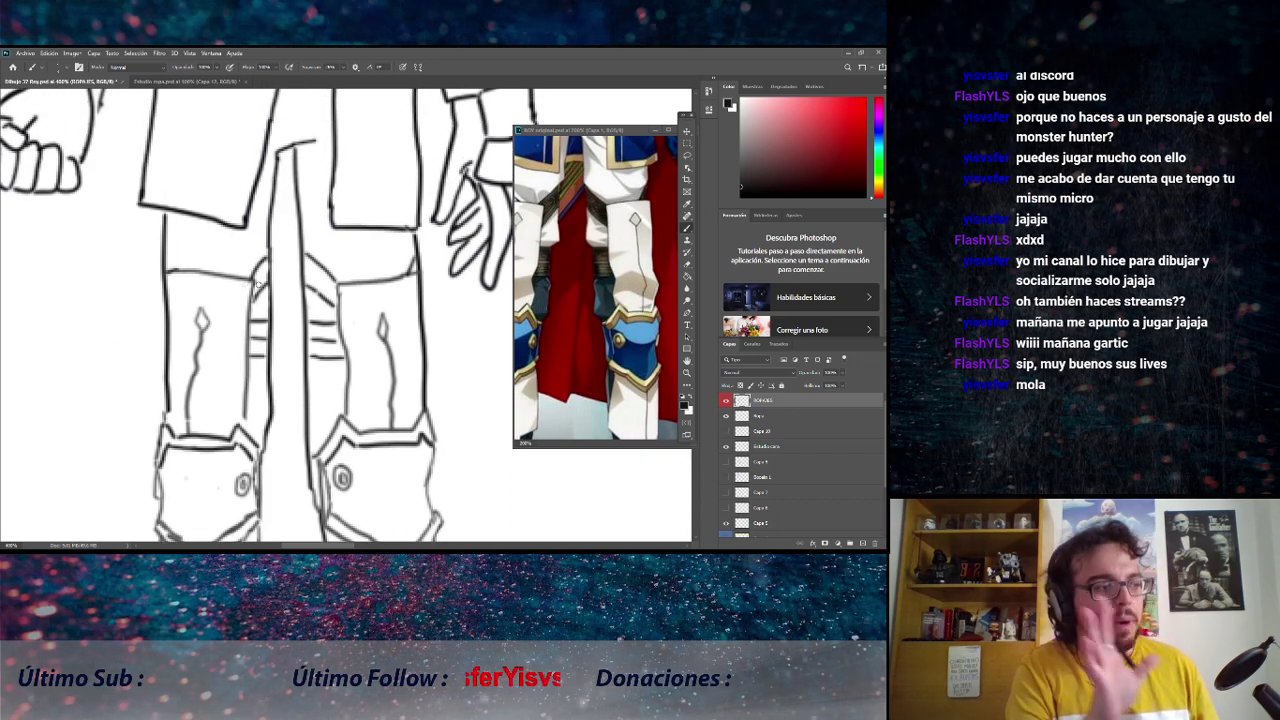
{"action": "scroll", "coordinate": [300, 350], "scroll_direction": "up", "scroll_amount": 2}
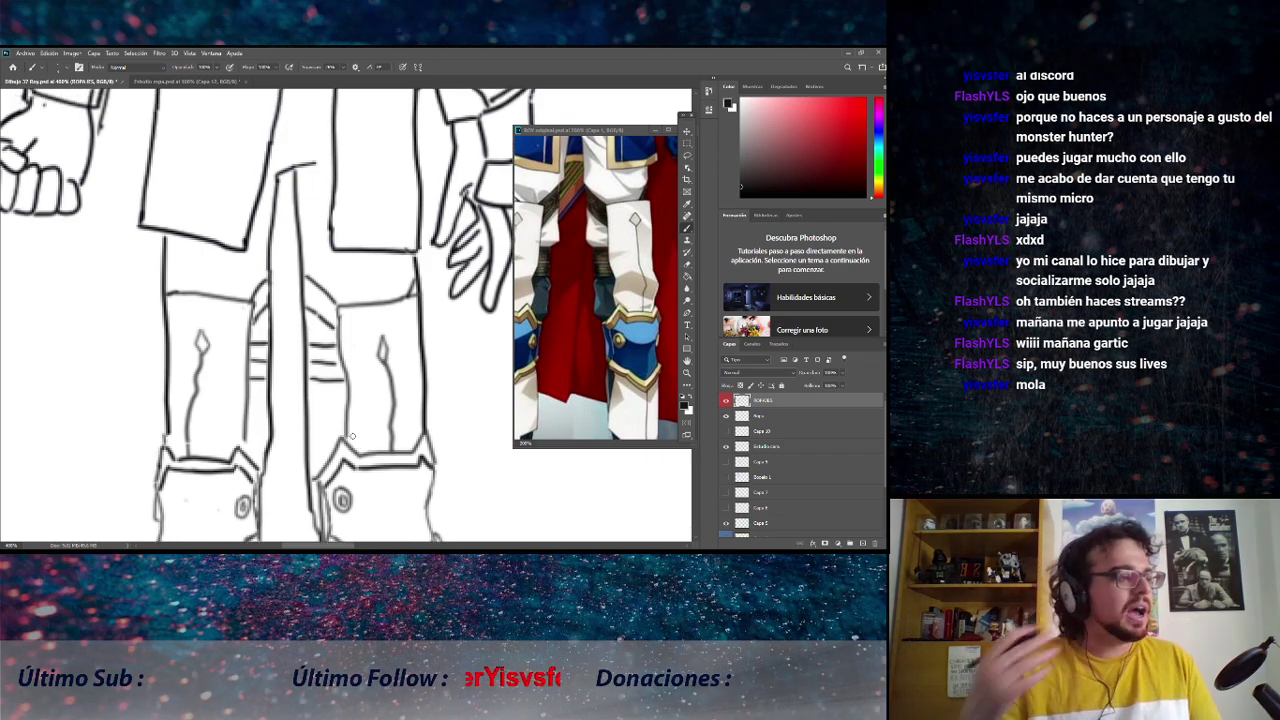
{"action": "scroll", "coordinate": [355, 432], "scroll_direction": "up", "scroll_amount": 4}
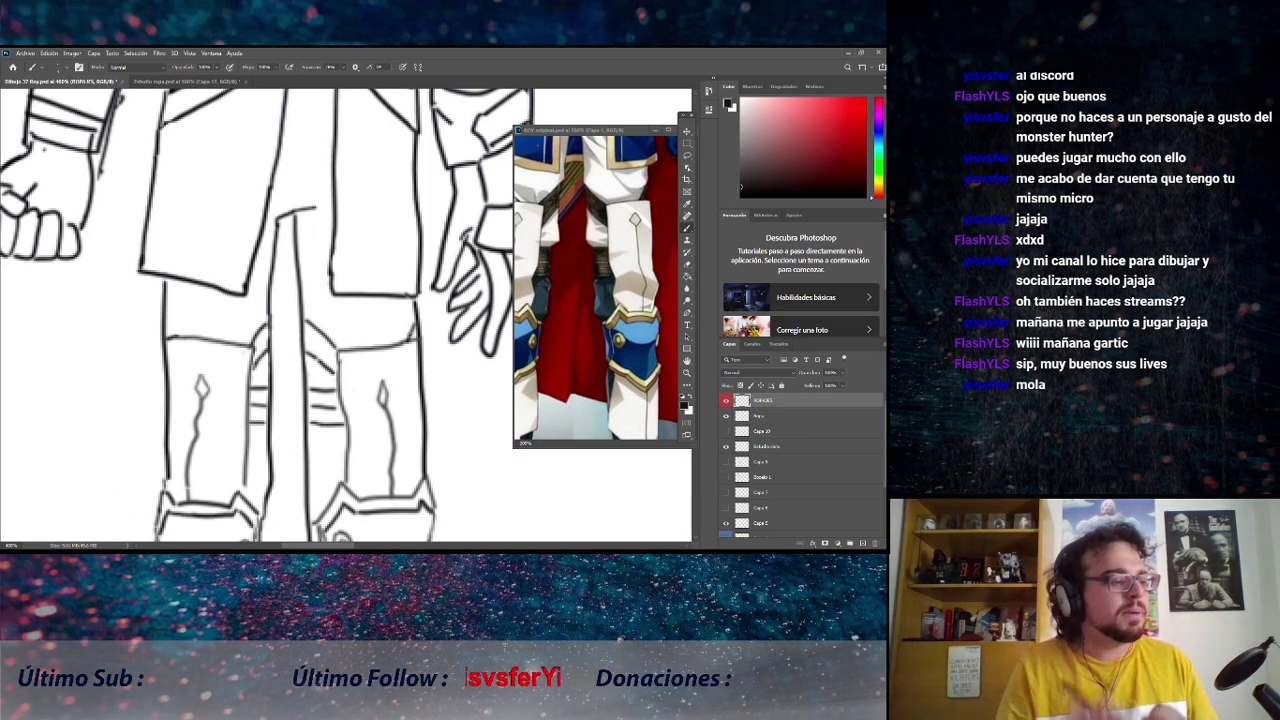
{"action": "scroll", "coordinate": [352, 362], "scroll_direction": "up", "scroll_amount": 3}
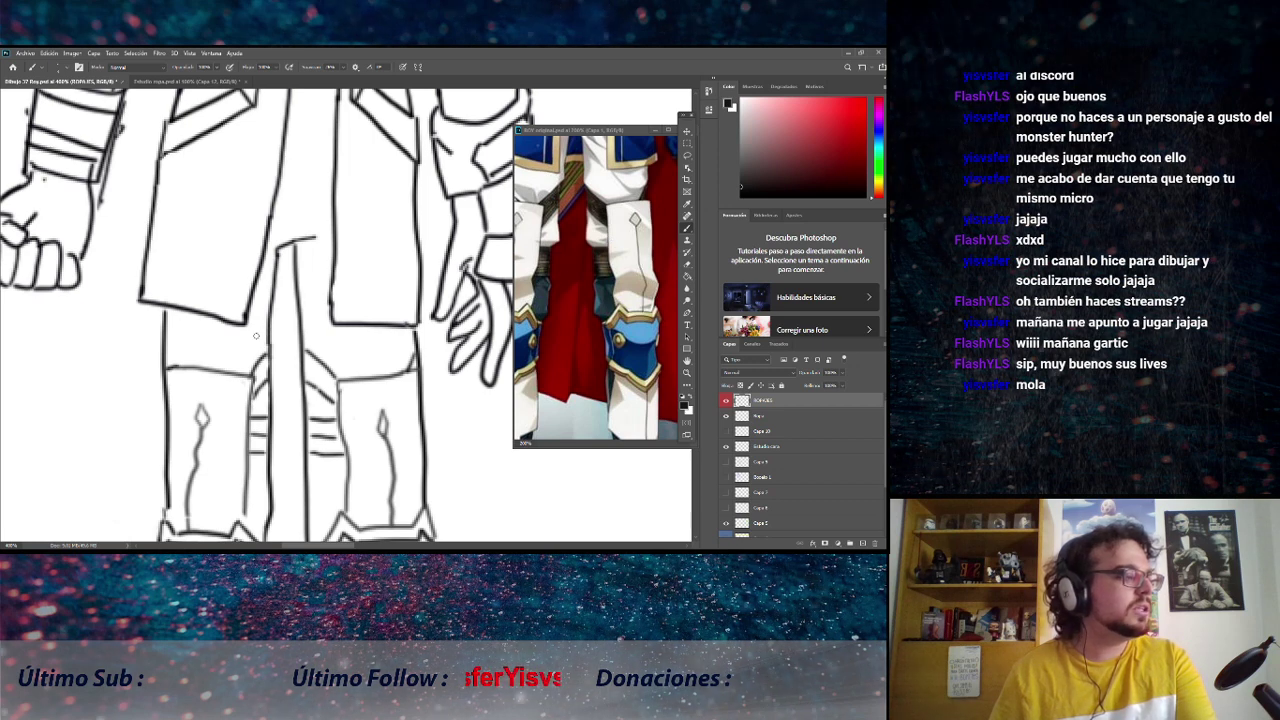
{"action": "key", "text": "ctrl+Tab"}
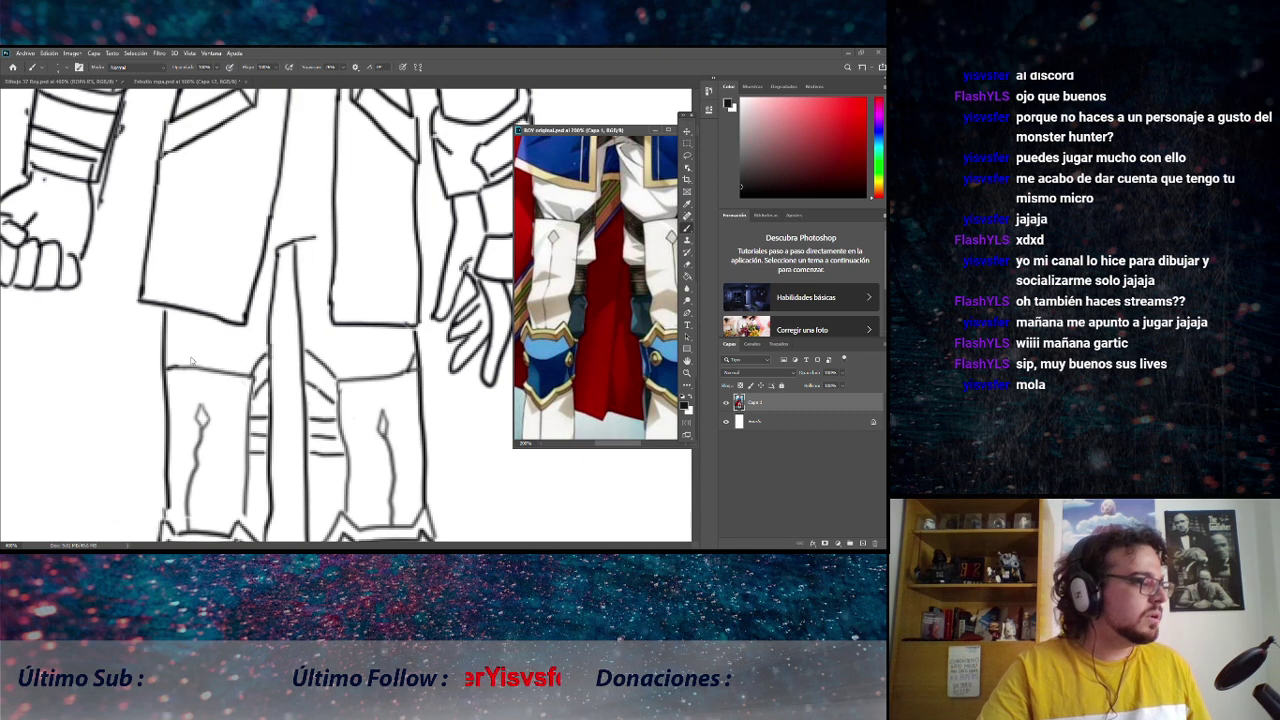
{"action": "key", "text": "ctrl+Tab"}
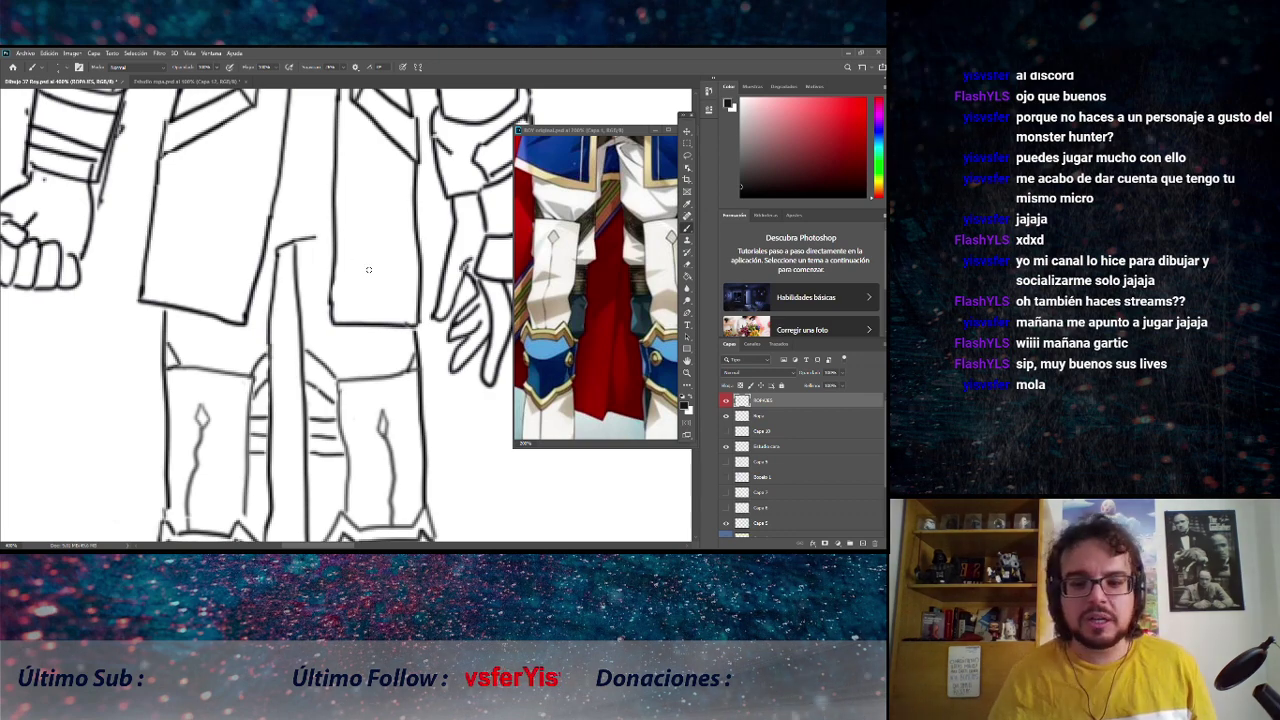
{"action": "scroll", "coordinate": [342, 318], "scroll_direction": "up", "scroll_amount": 3}
{"action": "scroll", "coordinate": [342, 318], "scroll_direction": "up", "scroll_amount": 3}
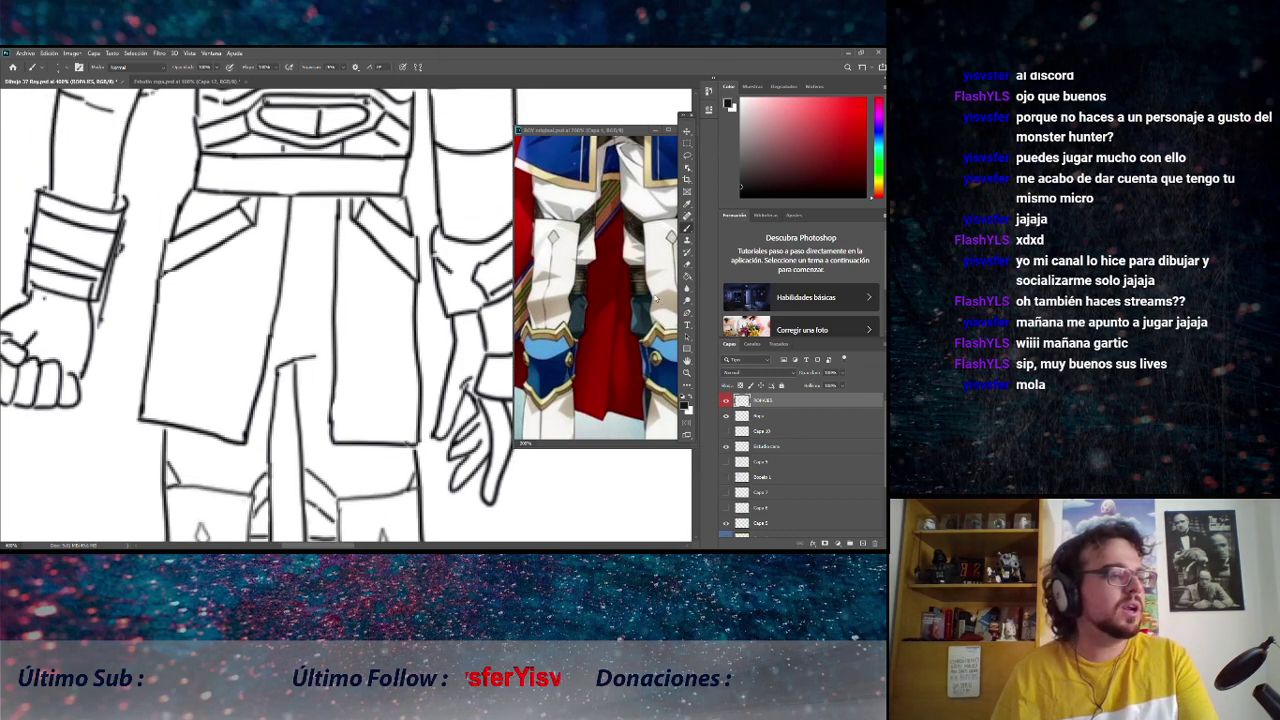
{"action": "left_click", "coordinate": [622, 275]}
{"action": "scroll", "coordinate": [610, 300], "scroll_direction": "up", "scroll_amount": 3}
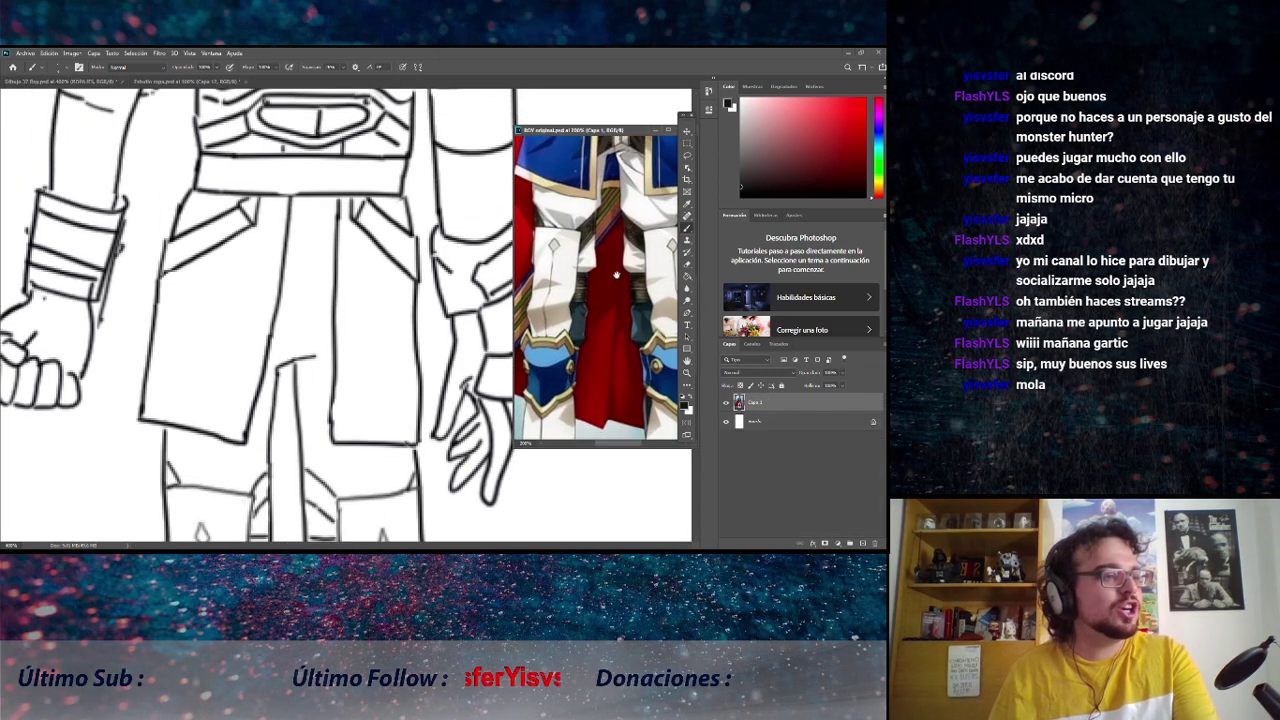
{"action": "left_click_drag", "start_coordinate": [605, 325], "coordinate": [629, 376]}
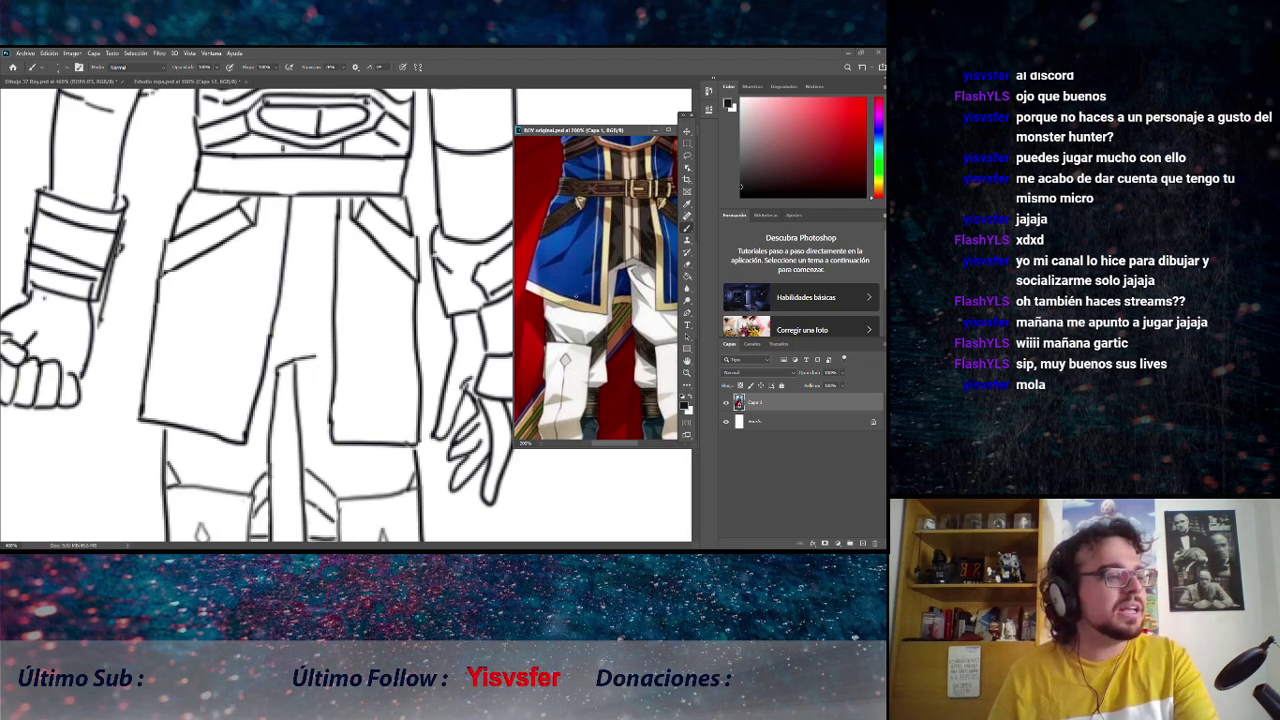
{"action": "left_click_drag", "start_coordinate": [574, 293], "coordinate": [577, 332]}
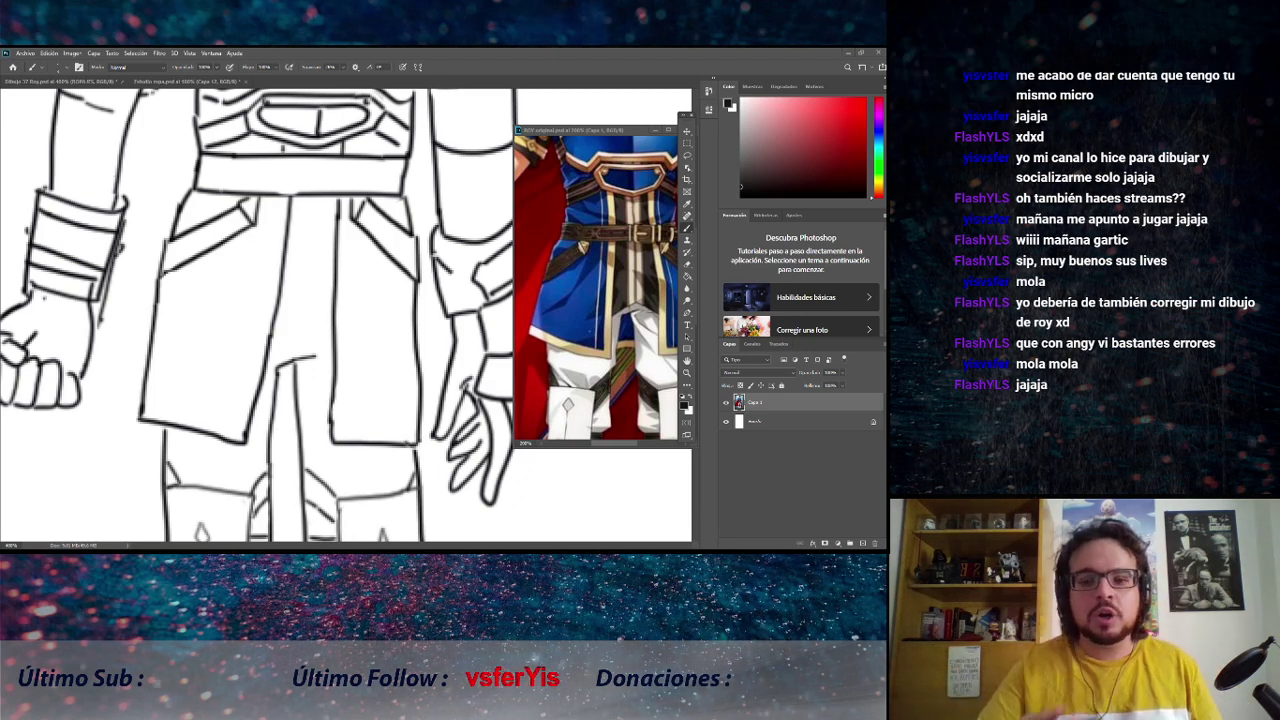
Draw a short angled line between the coat's two front panels, just above the top of the central hanging cloth.
{"action": "left_click", "coordinate": [388, 305]}
{"action": "scroll", "coordinate": [388, 307], "scroll_direction": "up", "scroll_amount": 2}
{"action": "scroll", "coordinate": [388, 310], "scroll_direction": "up", "scroll_amount": 1}
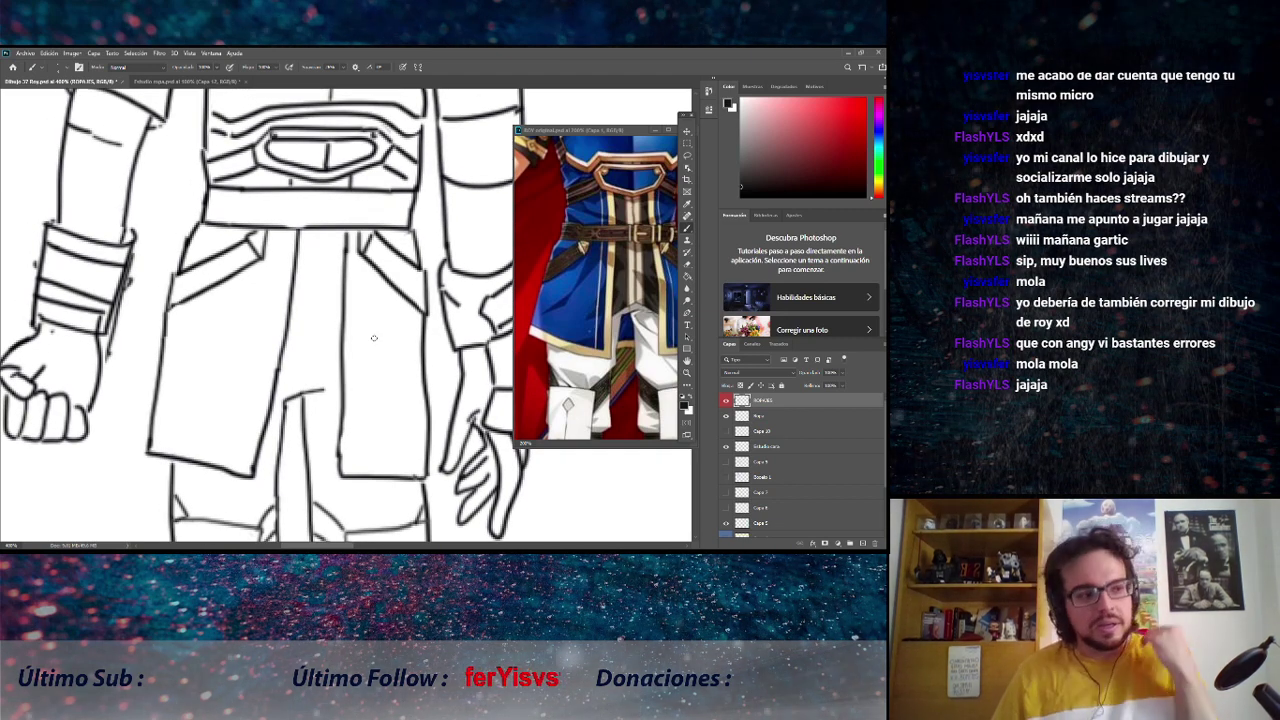
{"action": "mouse_move", "coordinate": [375, 340]}
{"action": "left_mouse_down"}
{"action": "mouse_move", "coordinate": [348, 364]}
{"action": "mouse_move", "coordinate": [343, 354]}
{"action": "left_mouse_up"}
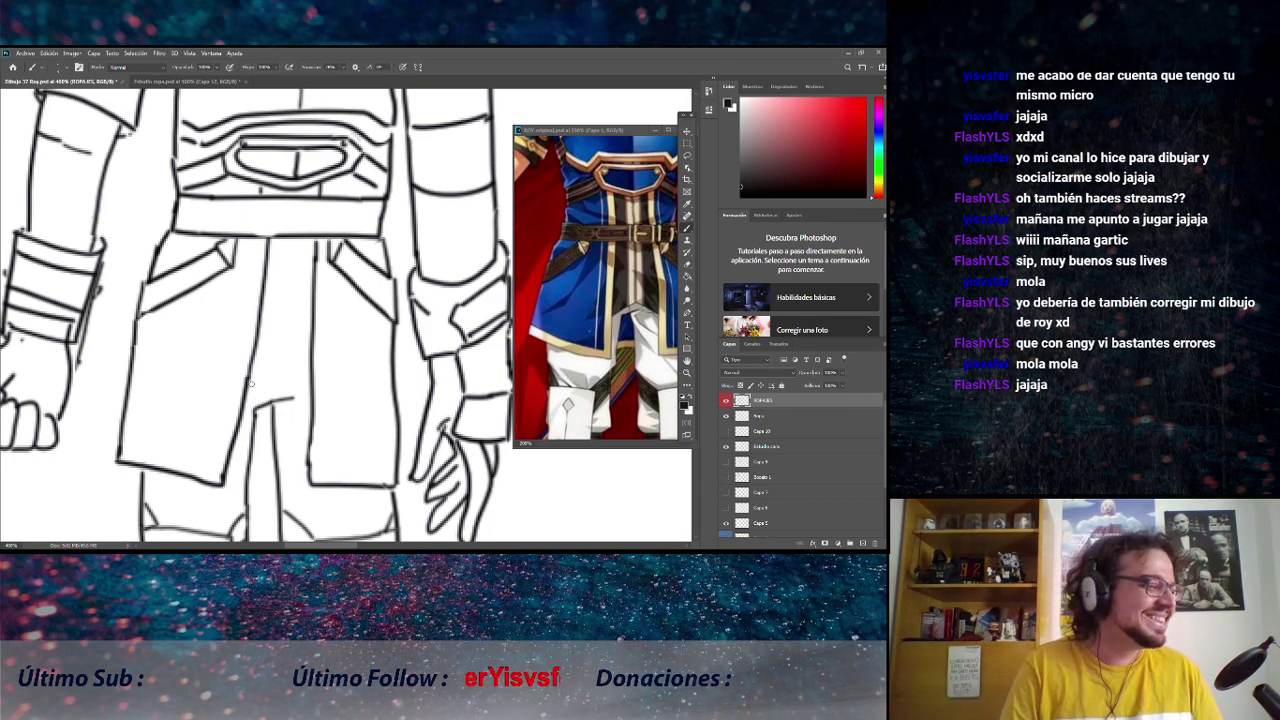
{"action": "left_click_drag", "start_coordinate": [248, 382], "coordinate": [264, 375]}
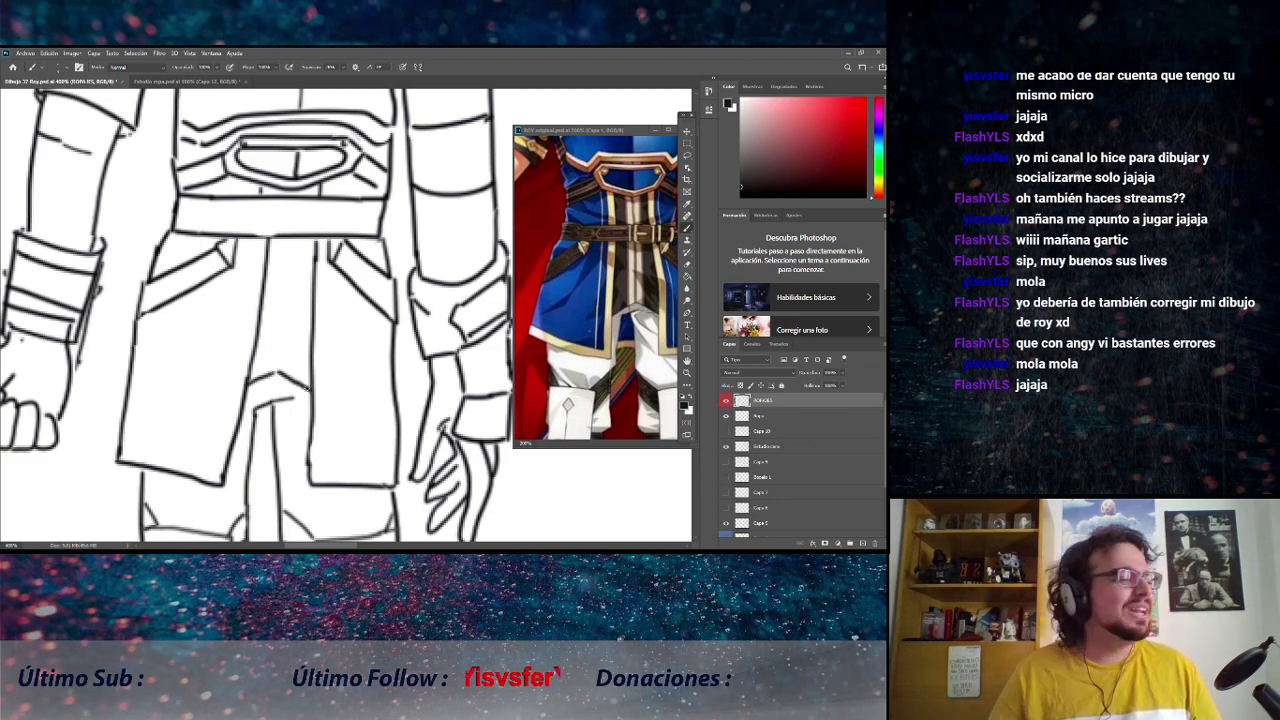
{"action": "scroll", "coordinate": [305, 413], "scroll_direction": "up", "scroll_amount": 4}
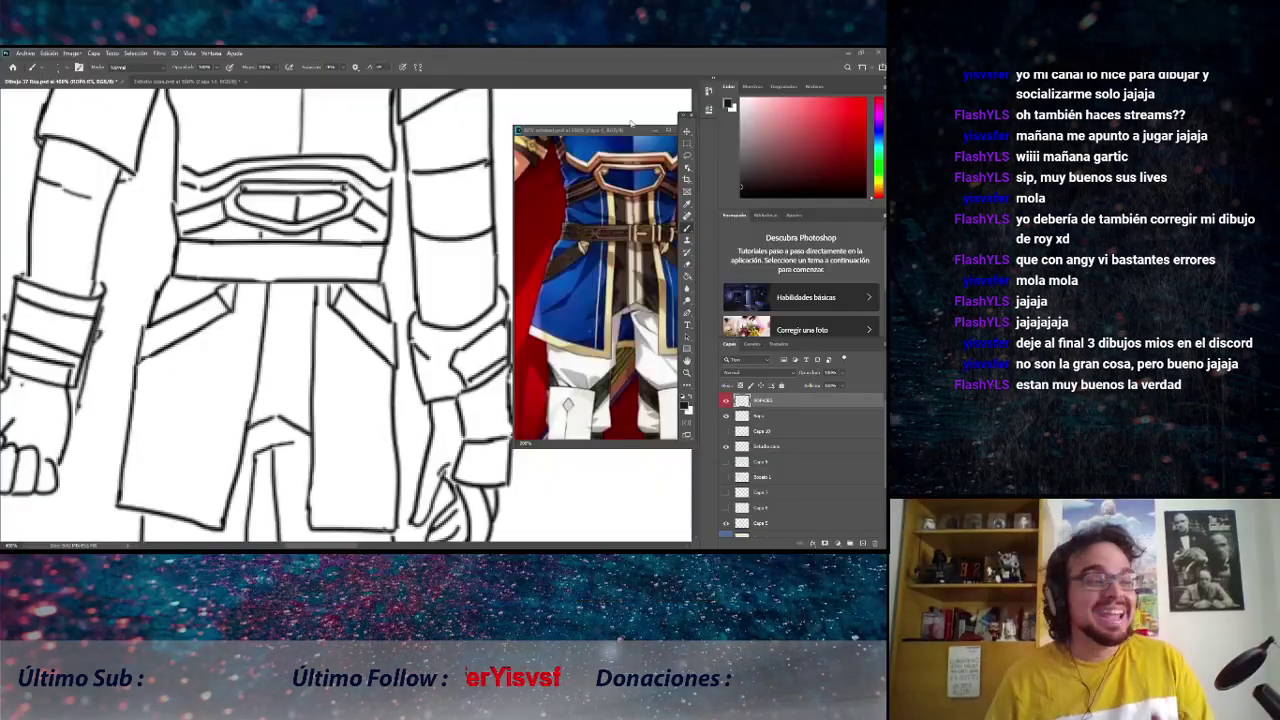
Paste the copied colored portrait drawing into the Estudio ropa document and minimize the ROY original reference window.
{"action": "left_click", "coordinate": [190, 81]}
{"action": "mouse_move", "coordinate": [583, 123]}
{"action": "left_mouse_down"}
{"action": "mouse_move", "coordinate": [600, 128]}
{"action": "mouse_move", "coordinate": [570, 143]}
{"action": "left_mouse_up"}
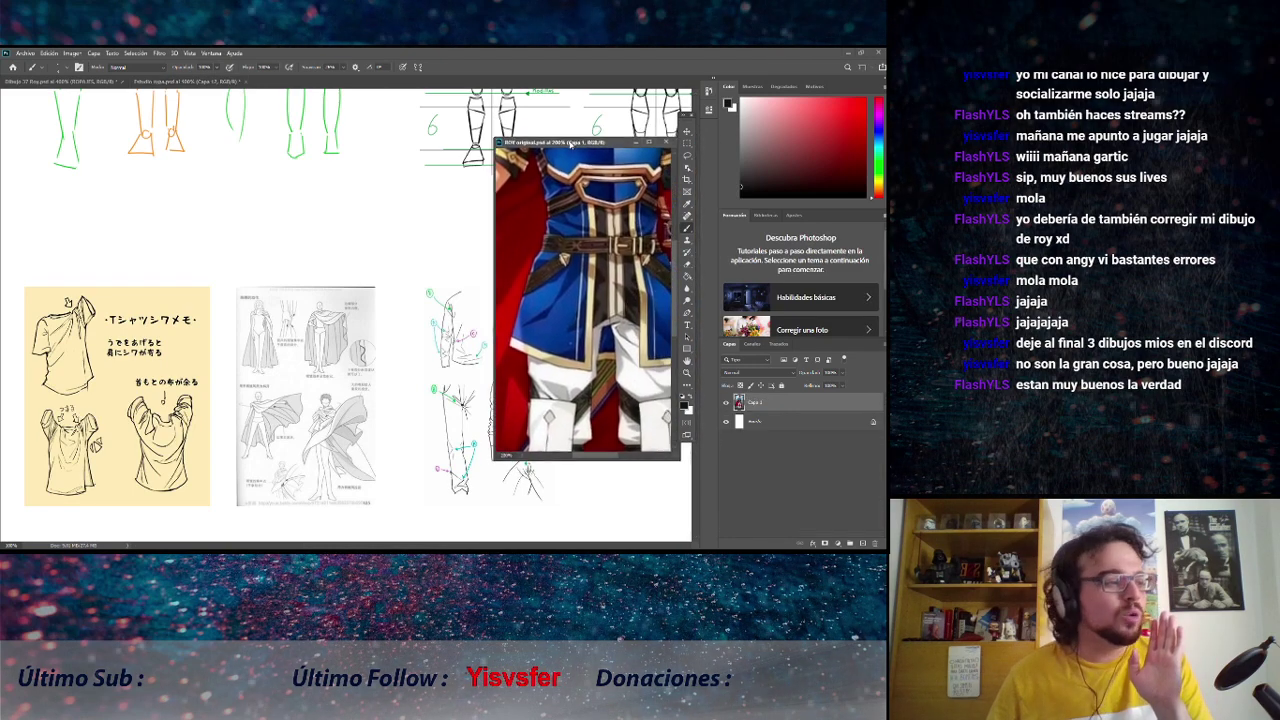
{"action": "left_click", "coordinate": [353, 163]}
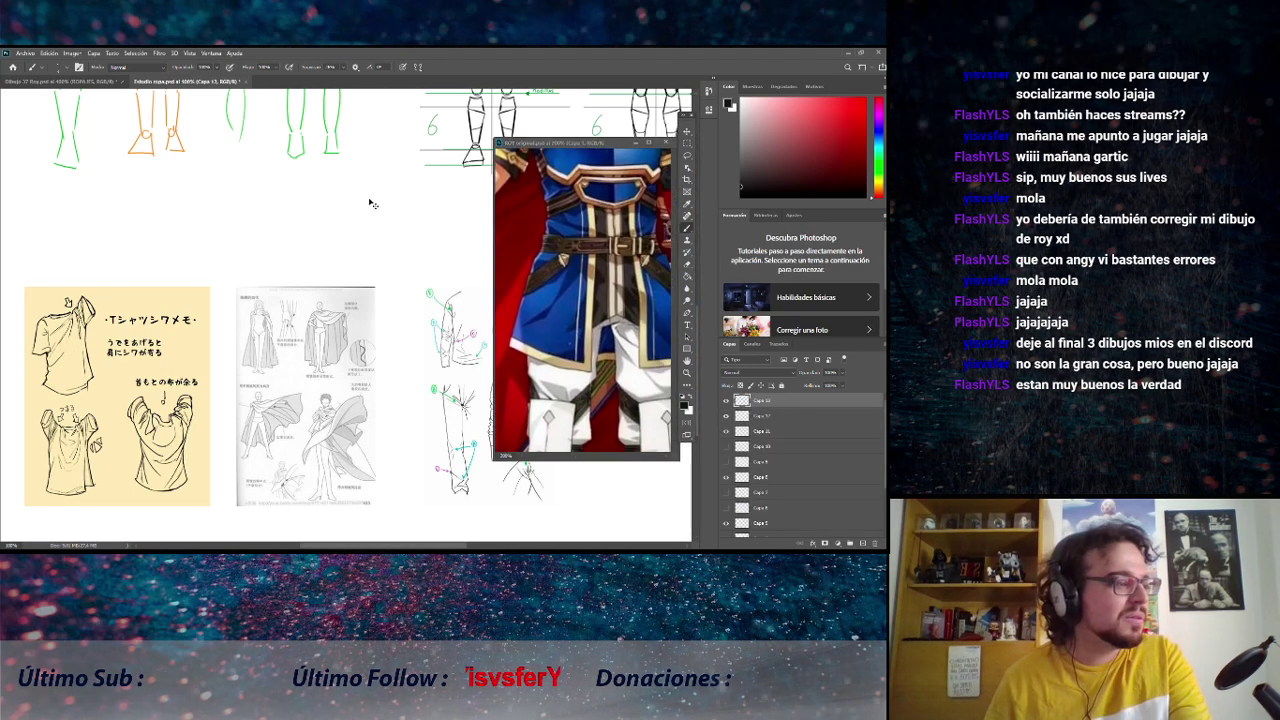
{"action": "key", "text": "ctrl+v"}
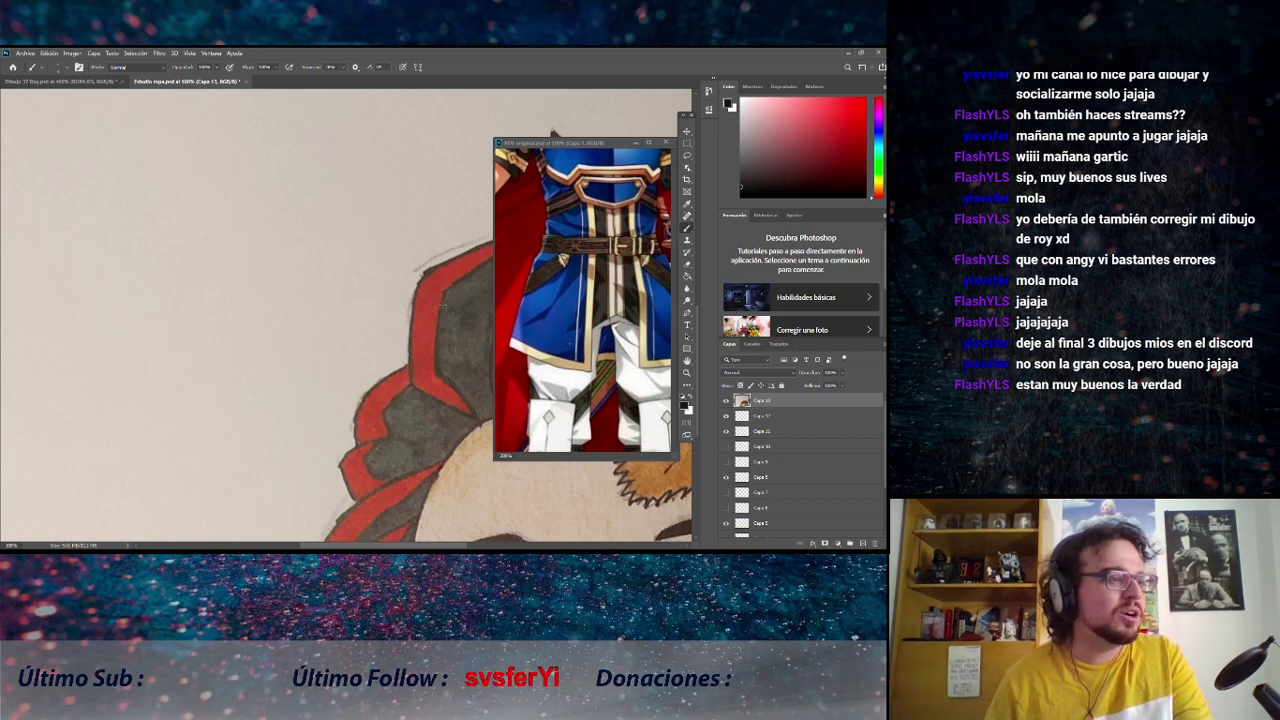
{"action": "left_click", "coordinate": [686, 373]}
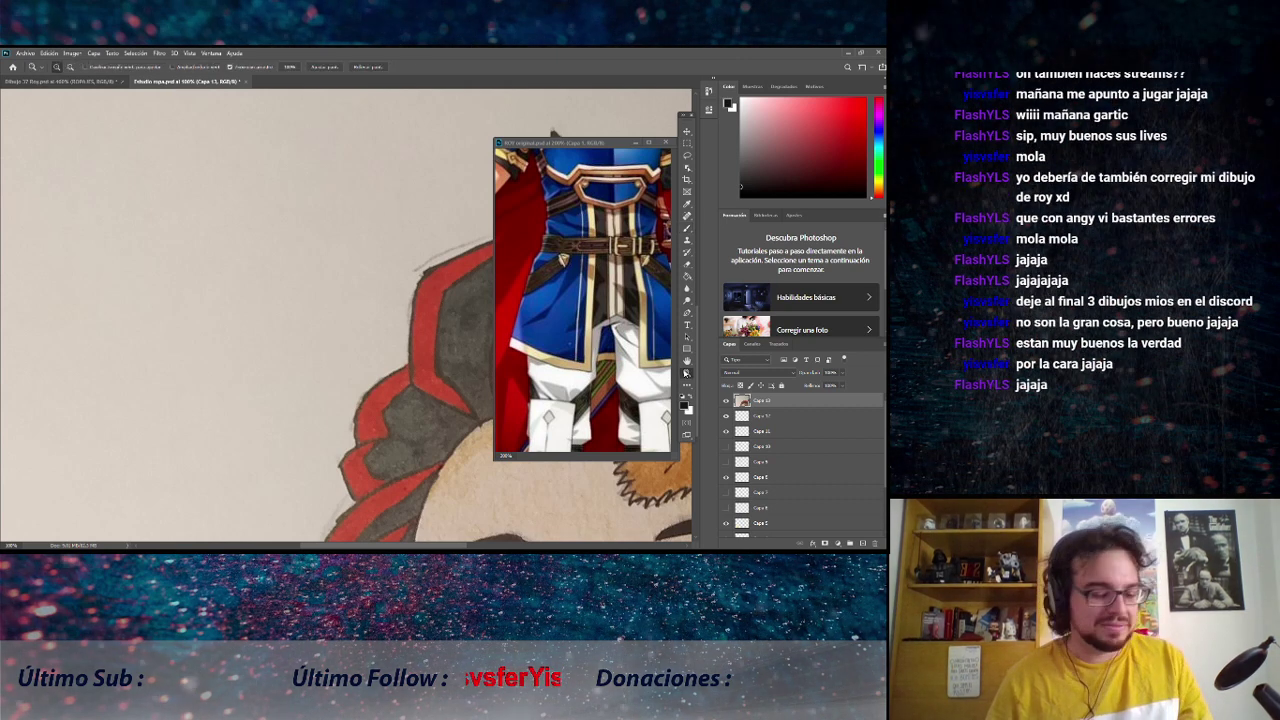
{"action": "left_click", "coordinate": [402, 347], "text": "alt"}
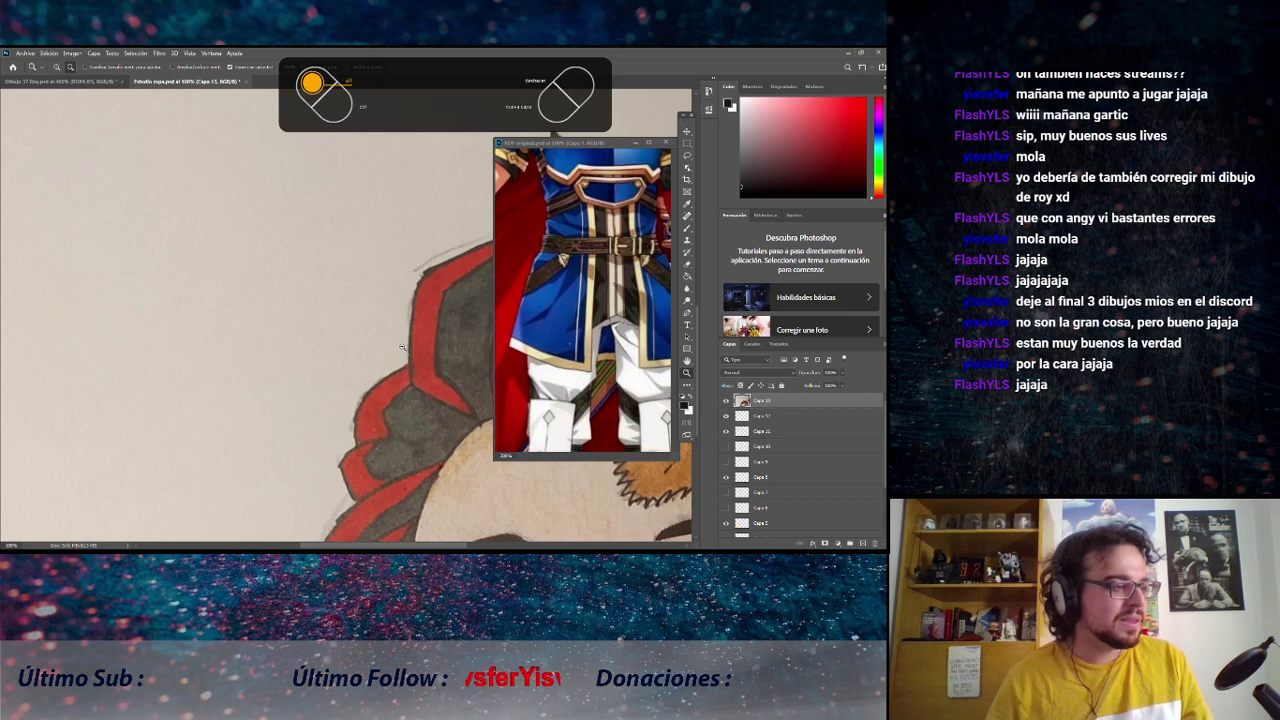
{"action": "left_click", "coordinate": [383, 350], "text": "alt"}
{"action": "left_click", "coordinate": [389, 365], "text": "alt"}
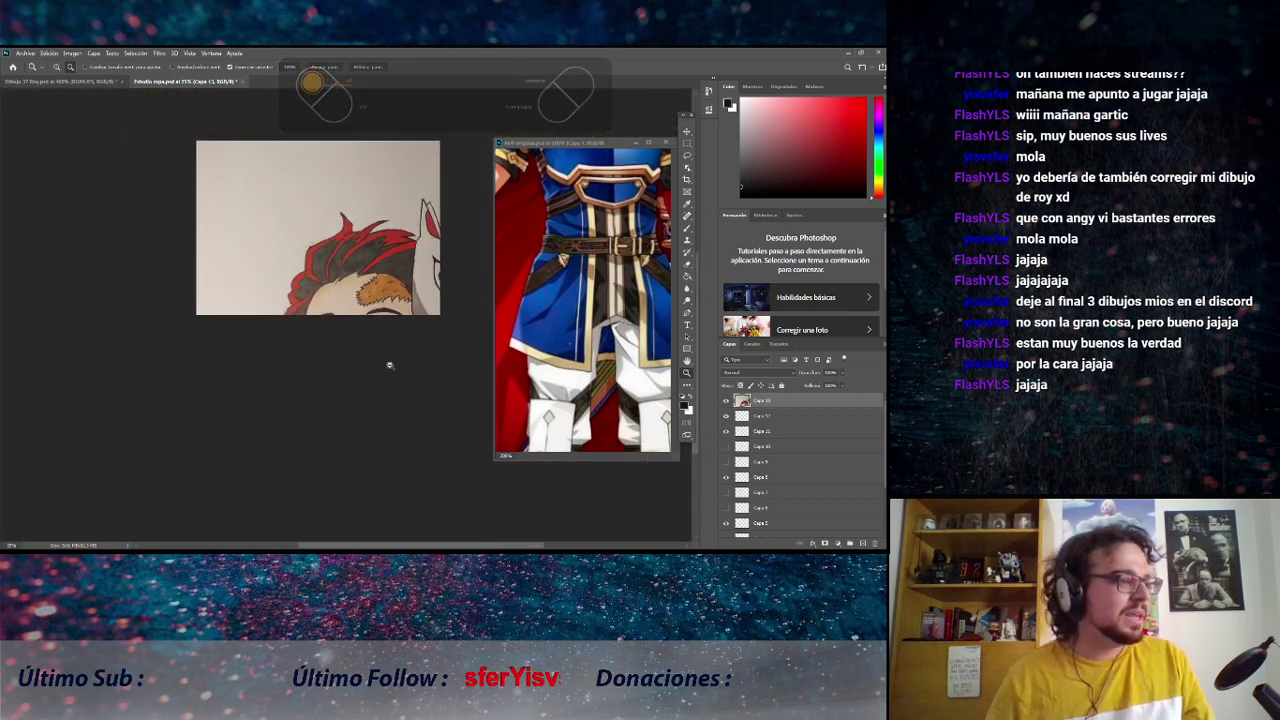
{"action": "left_click", "coordinate": [390, 365], "text": "alt"}
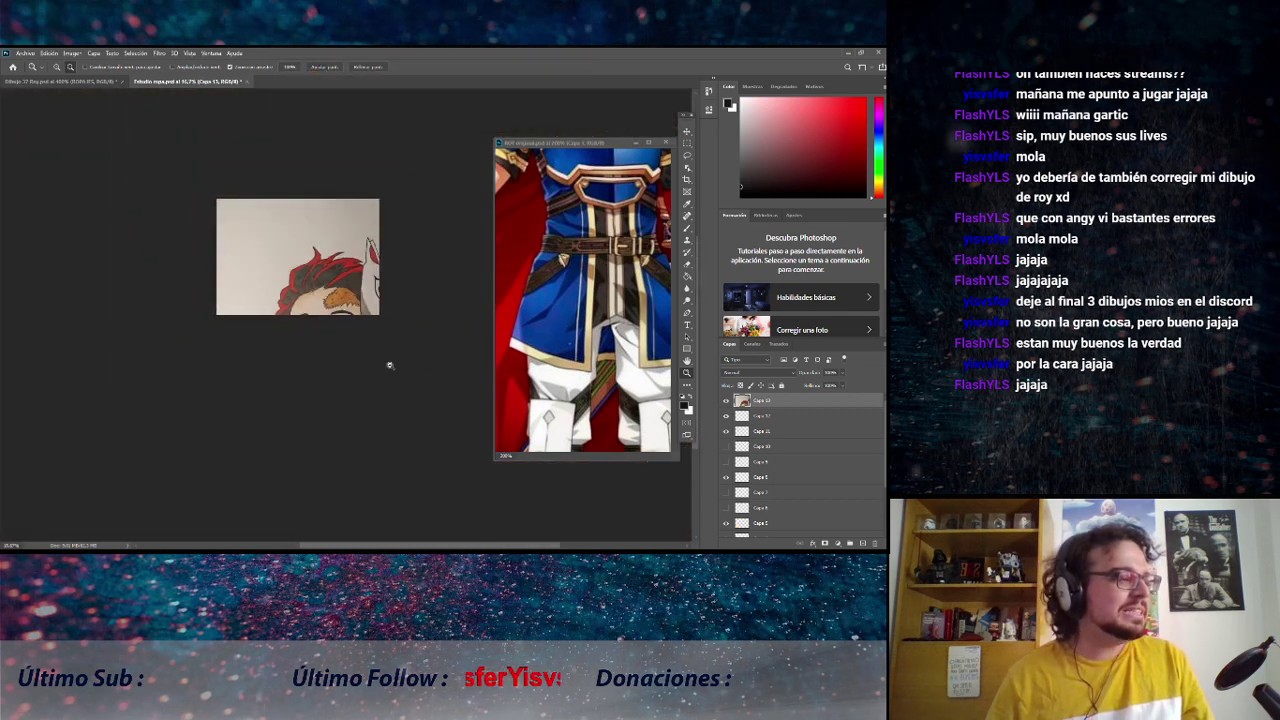
{"action": "left_click", "coordinate": [636, 144]}
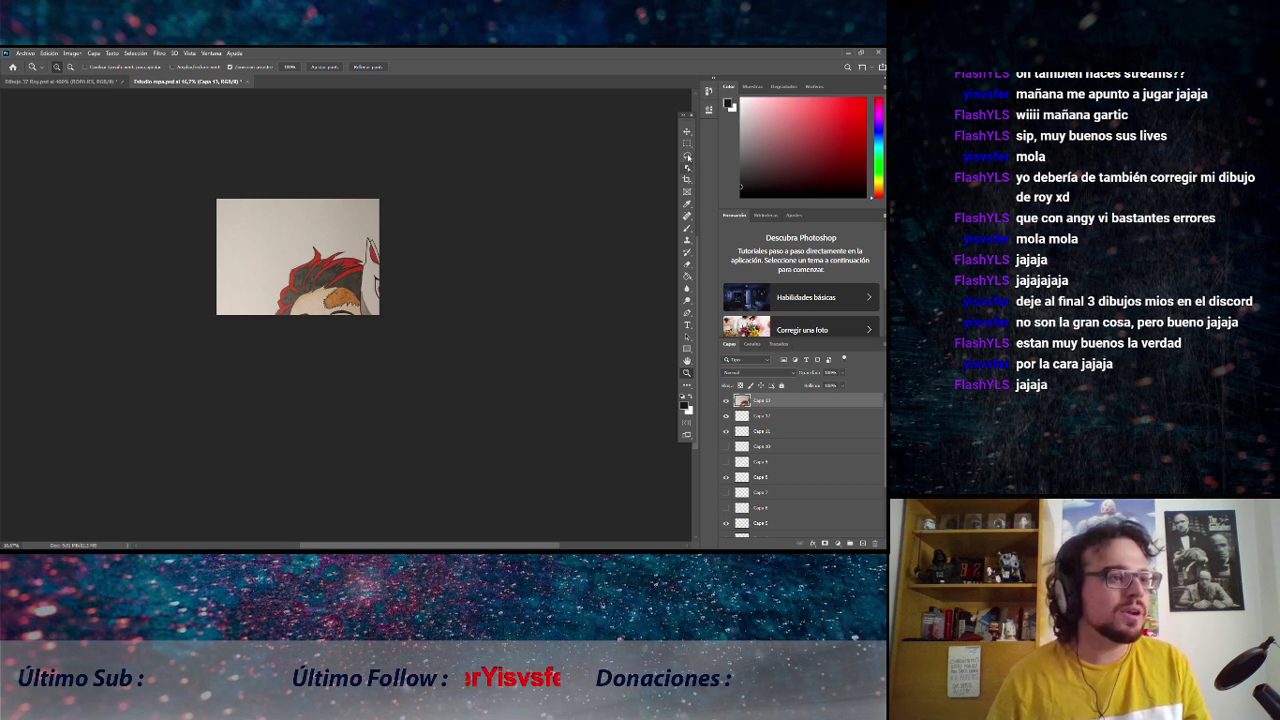
Try to scale the pasted portrait down toward its lower-left corner with Free Transform.
{"action": "left_click", "coordinate": [687, 143]}
{"action": "left_click", "coordinate": [687, 131]}
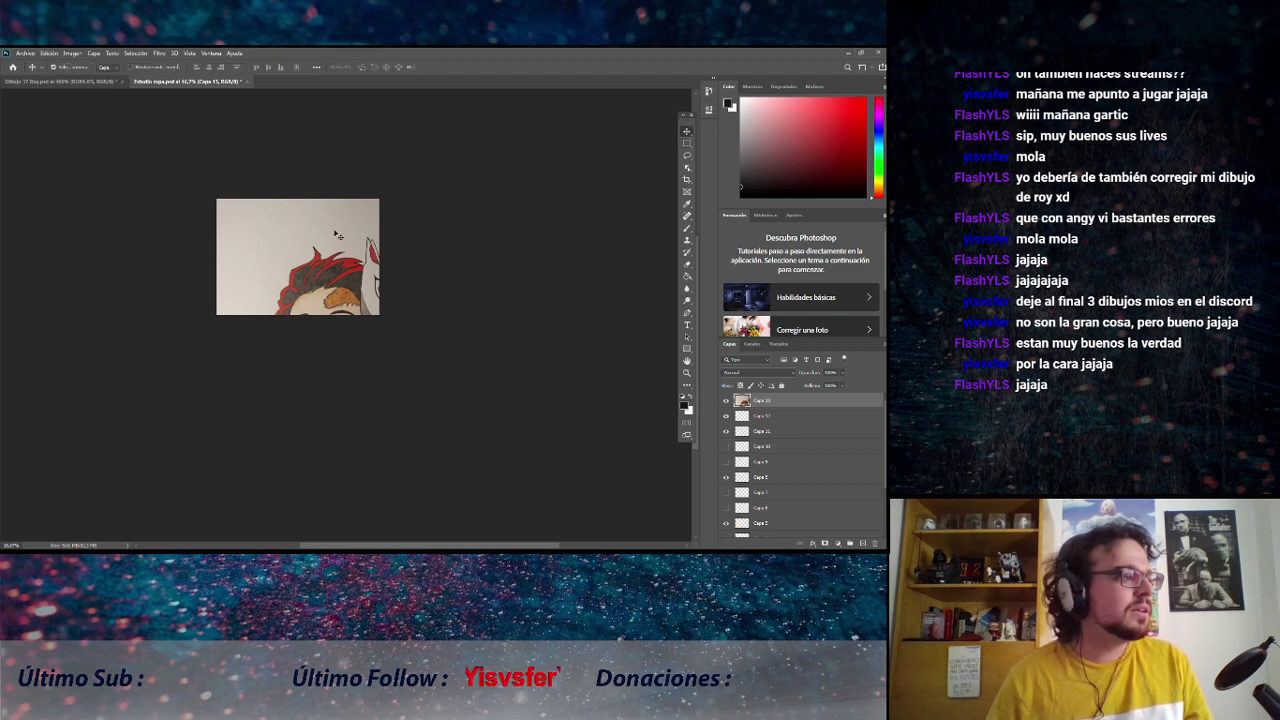
{"action": "key", "text": "ctrl+t"}
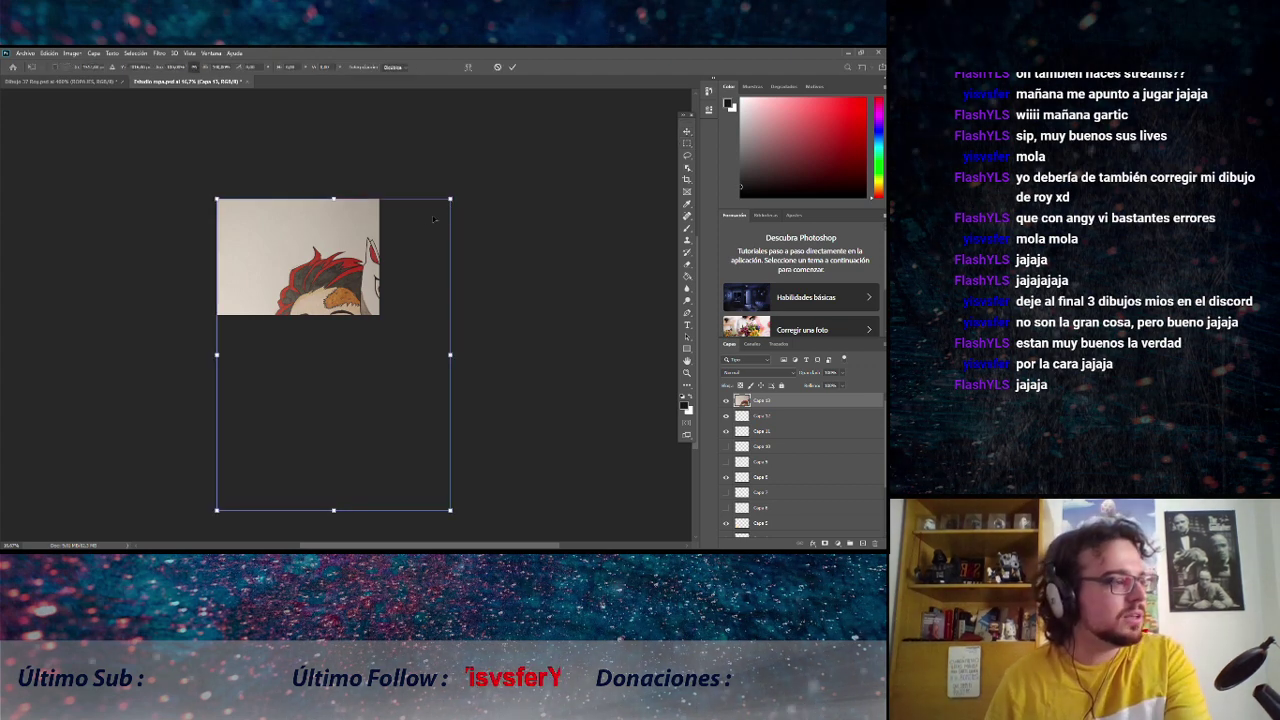
{"action": "left_click_drag", "start_coordinate": [451, 200], "coordinate": [289, 414]}
{"action": "key", "text": "Return"}
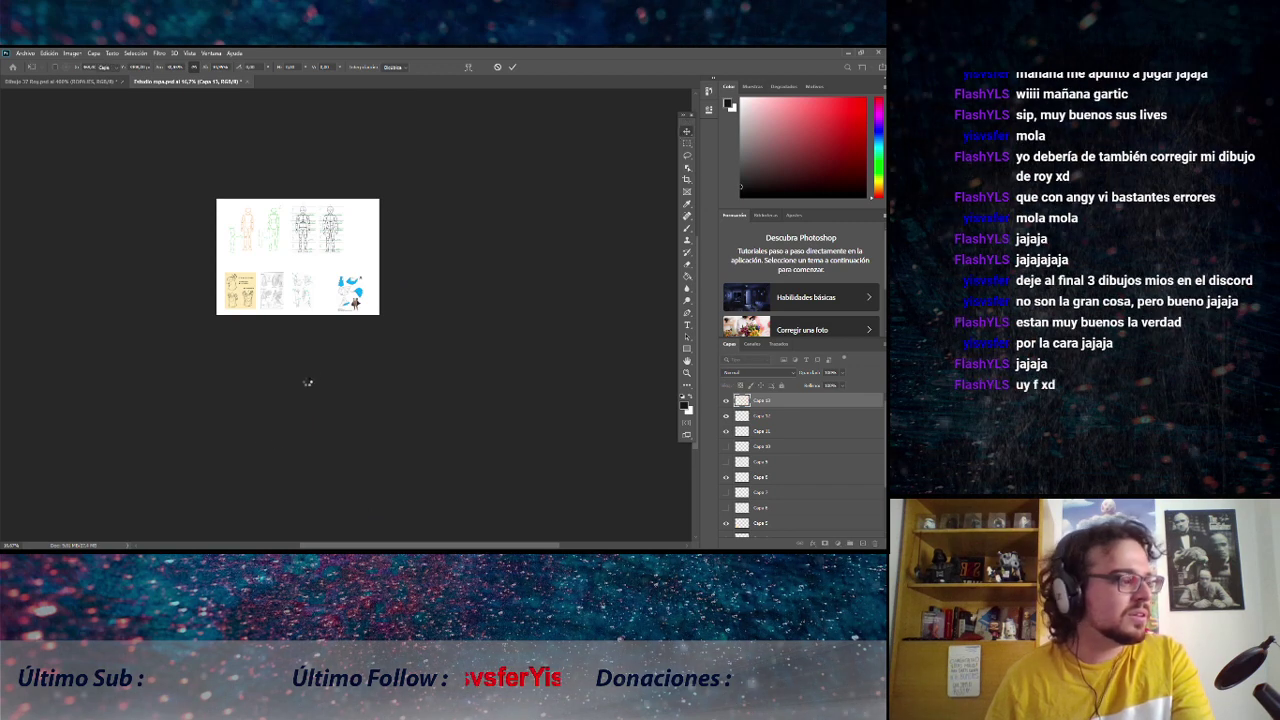
Paste the portrait again above layer Capa 12 and scale it down to fit the canvas height.
{"action": "left_click", "coordinate": [745, 416], "text": "shift"}
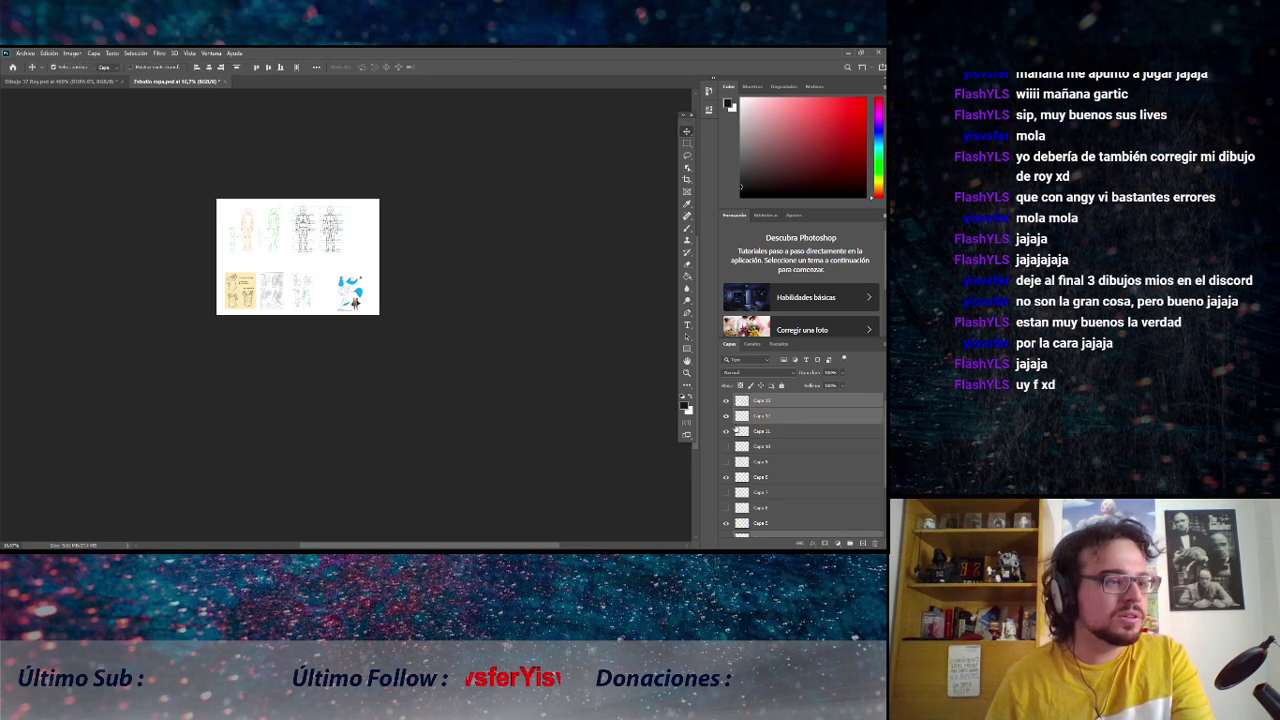
{"action": "left_click", "coordinate": [764, 416]}
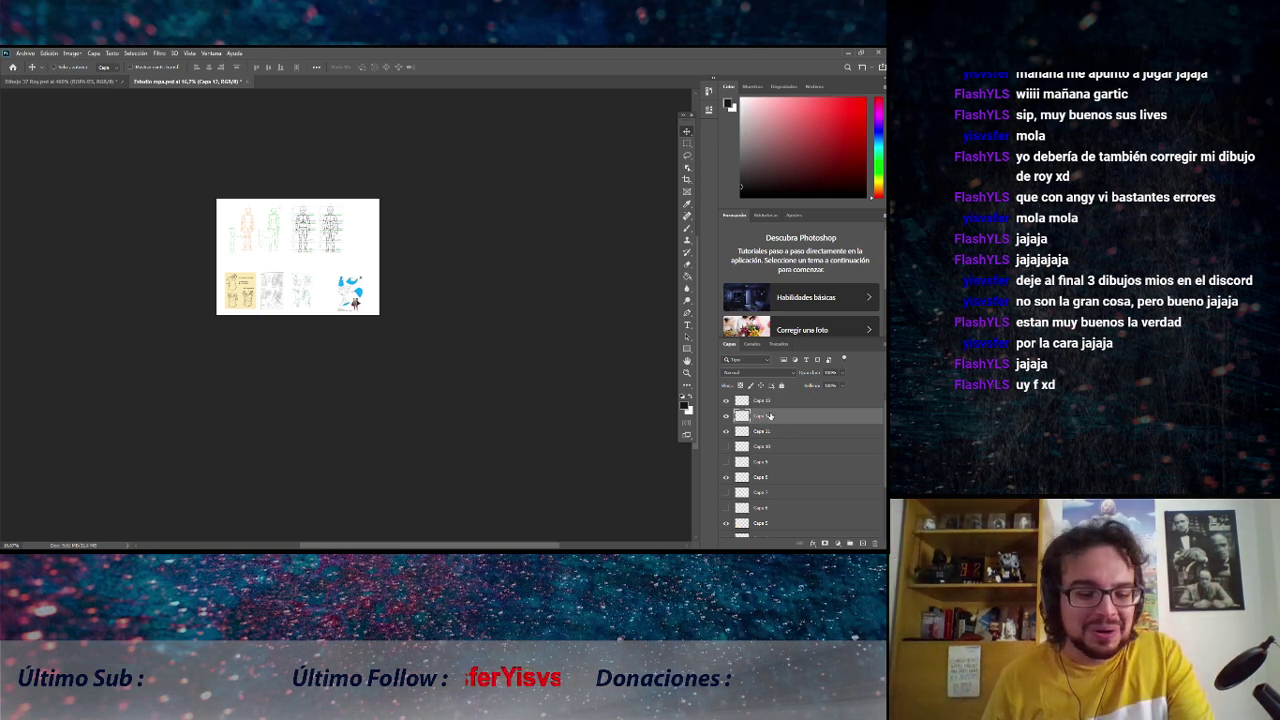
{"action": "key", "text": "ctrl+v"}
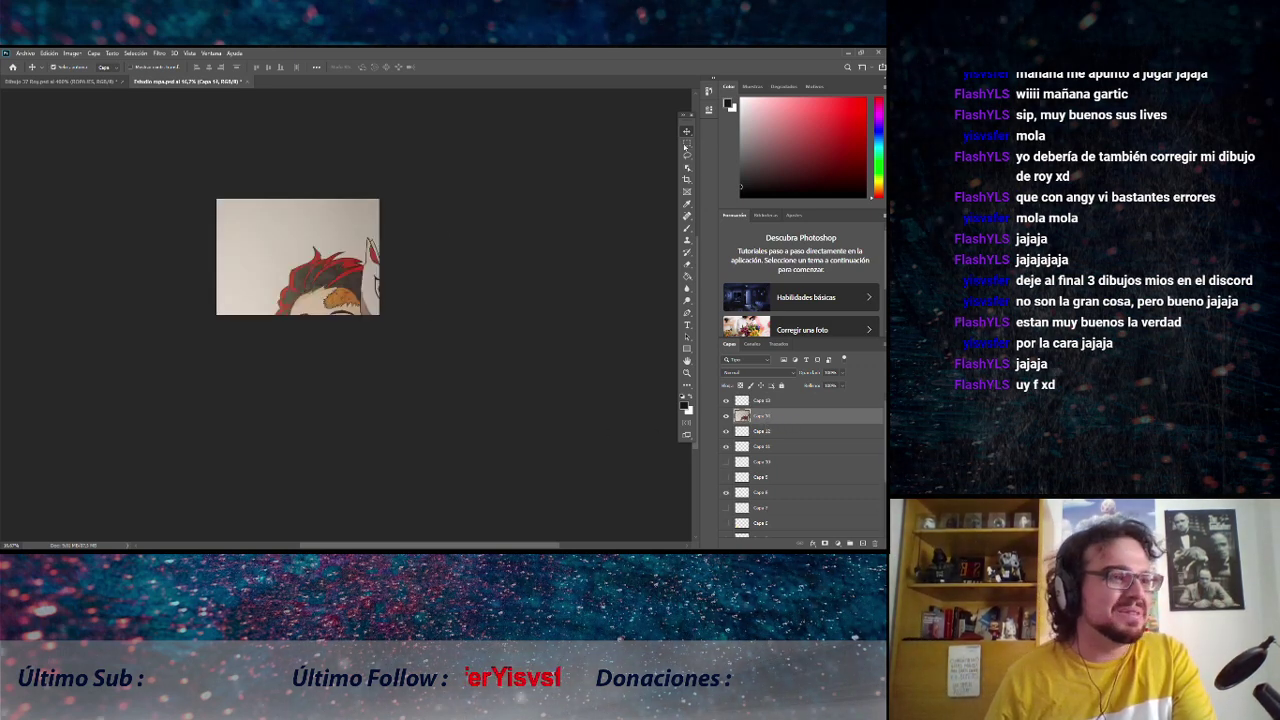
{"action": "key", "text": "ctrl+t"}
{"action": "left_click_drag", "start_coordinate": [451, 510], "coordinate": [324, 304]}
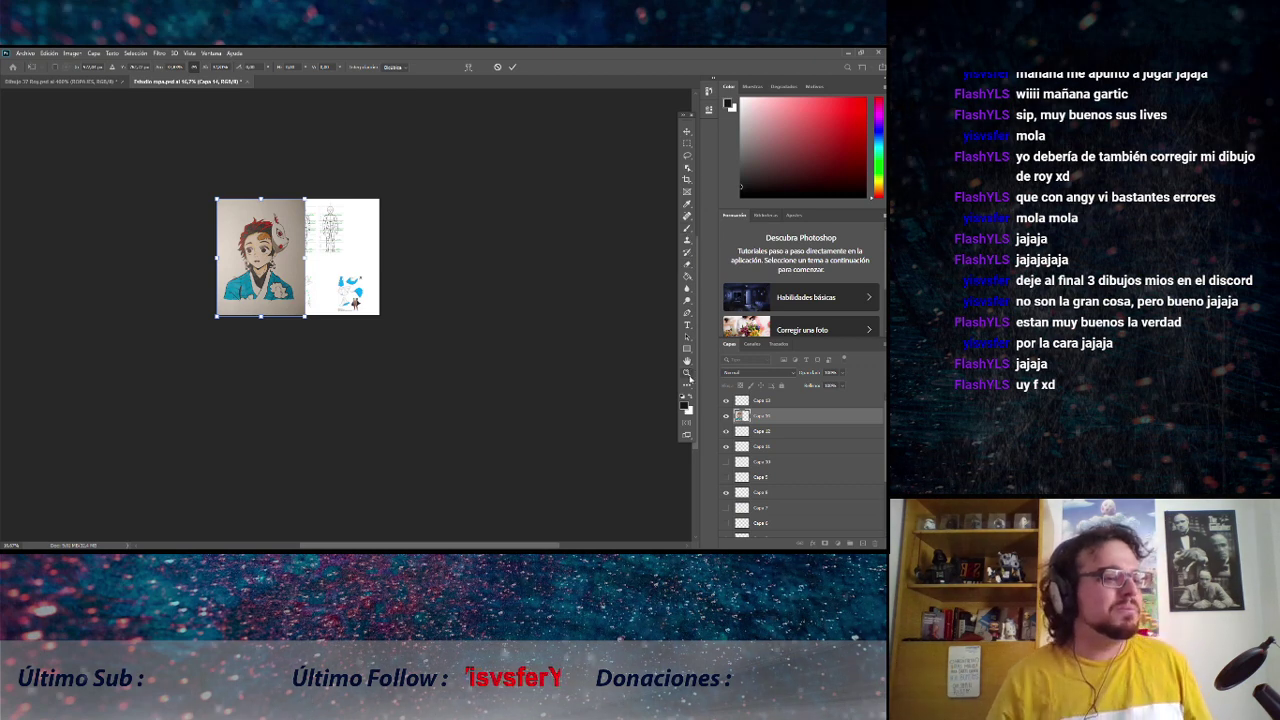
{"action": "key", "text": "Return"}
{"action": "key", "text": "z"}
{"action": "left_click_drag", "start_coordinate": [275, 229], "coordinate": [534, 377]}
{"action": "key", "text": "ctrl+plus"}
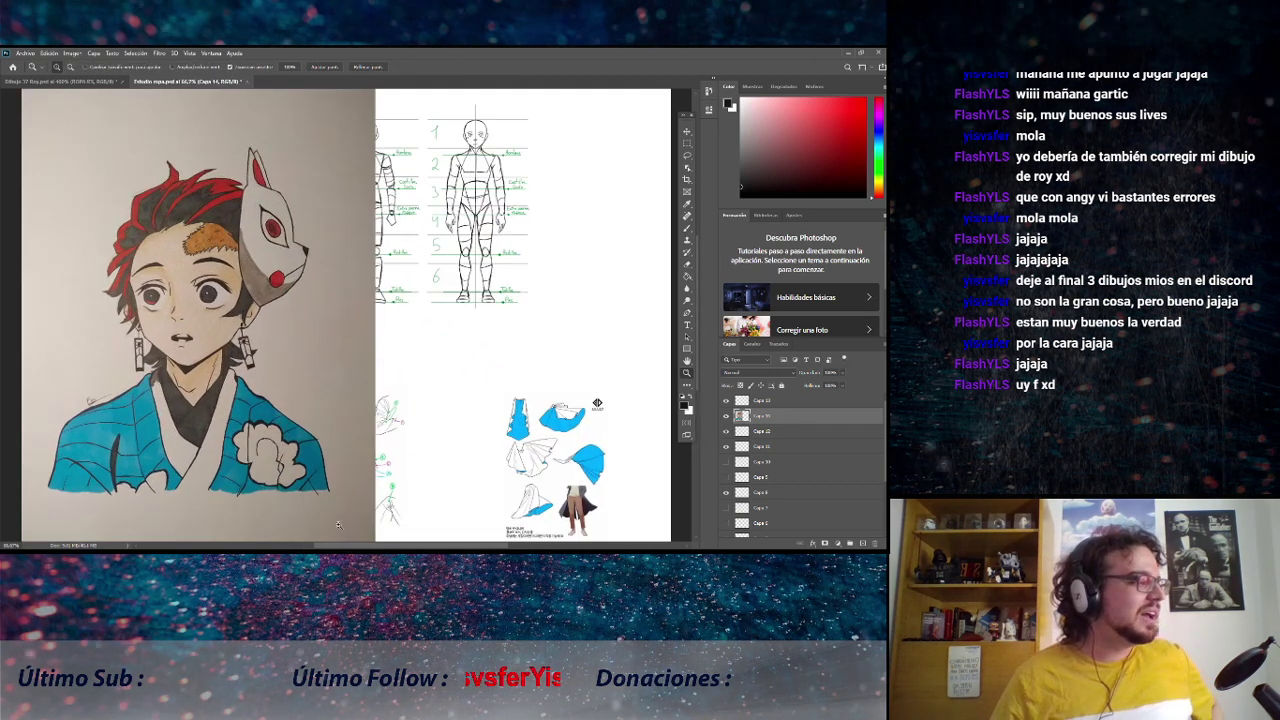
{"action": "scroll", "coordinate": [597, 403], "scroll_direction": "left", "scroll_amount": 5}
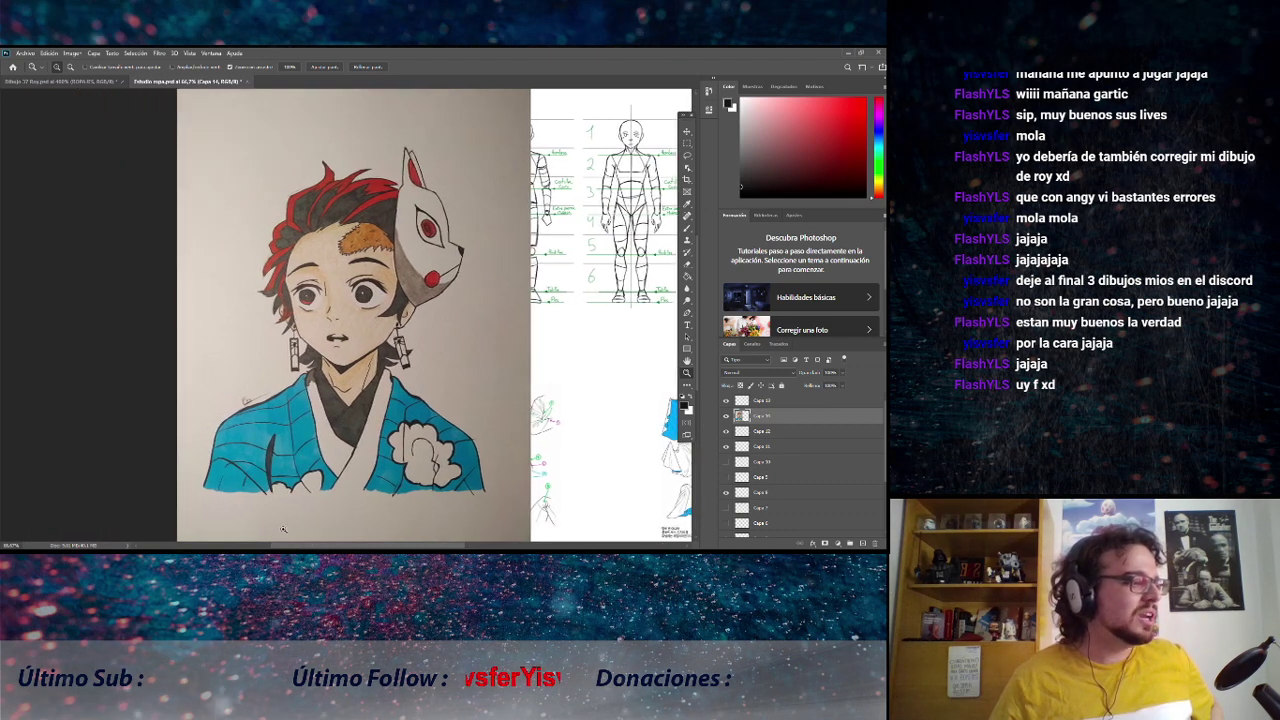
{"action": "scroll", "coordinate": [305, 377], "scroll_direction": "down", "scroll_amount": 1}
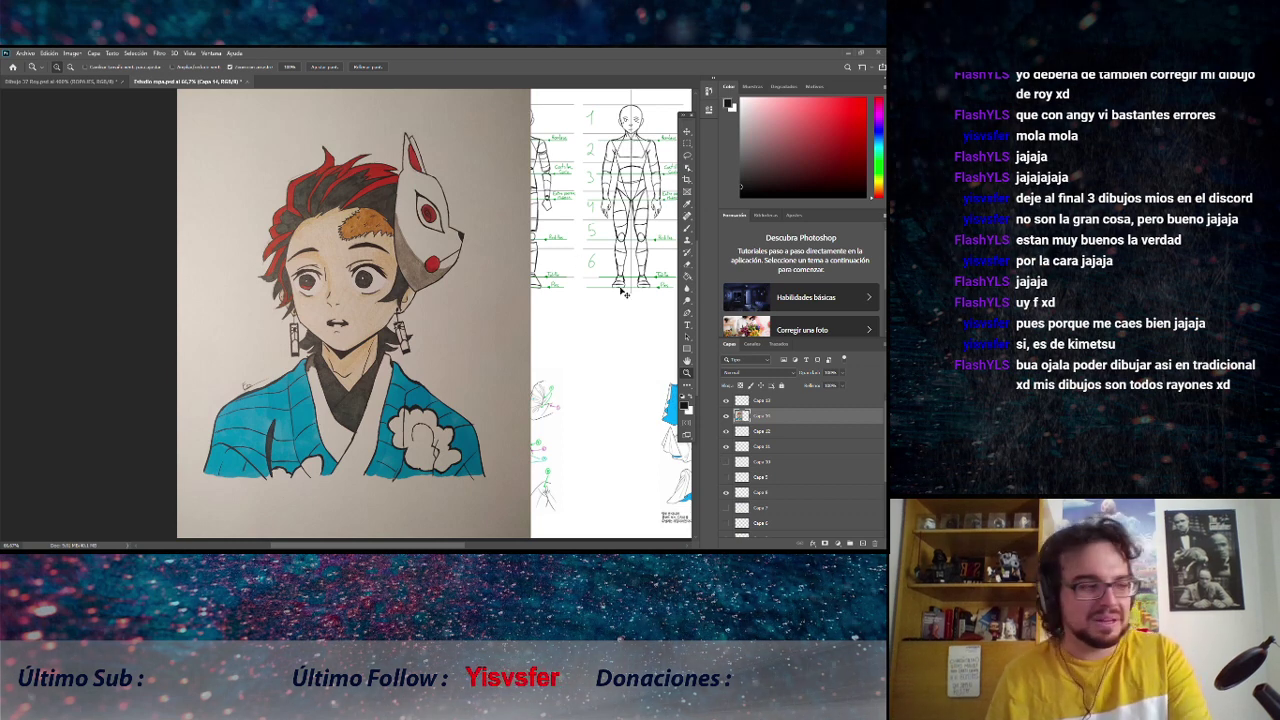
Paste the pencil drawing with three triangular face panels over the portrait and enlarge it to fill about the canvas height.
{"action": "key", "text": "ctrl+v"}
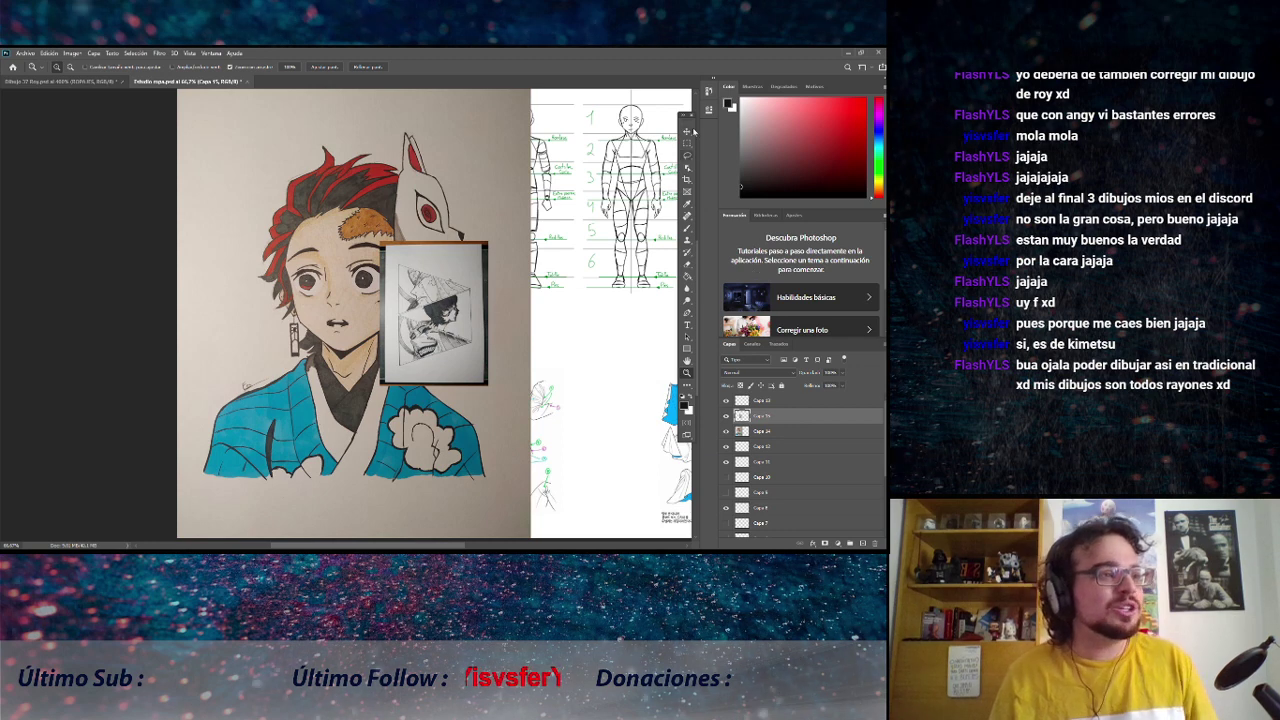
{"action": "key", "text": "v"}
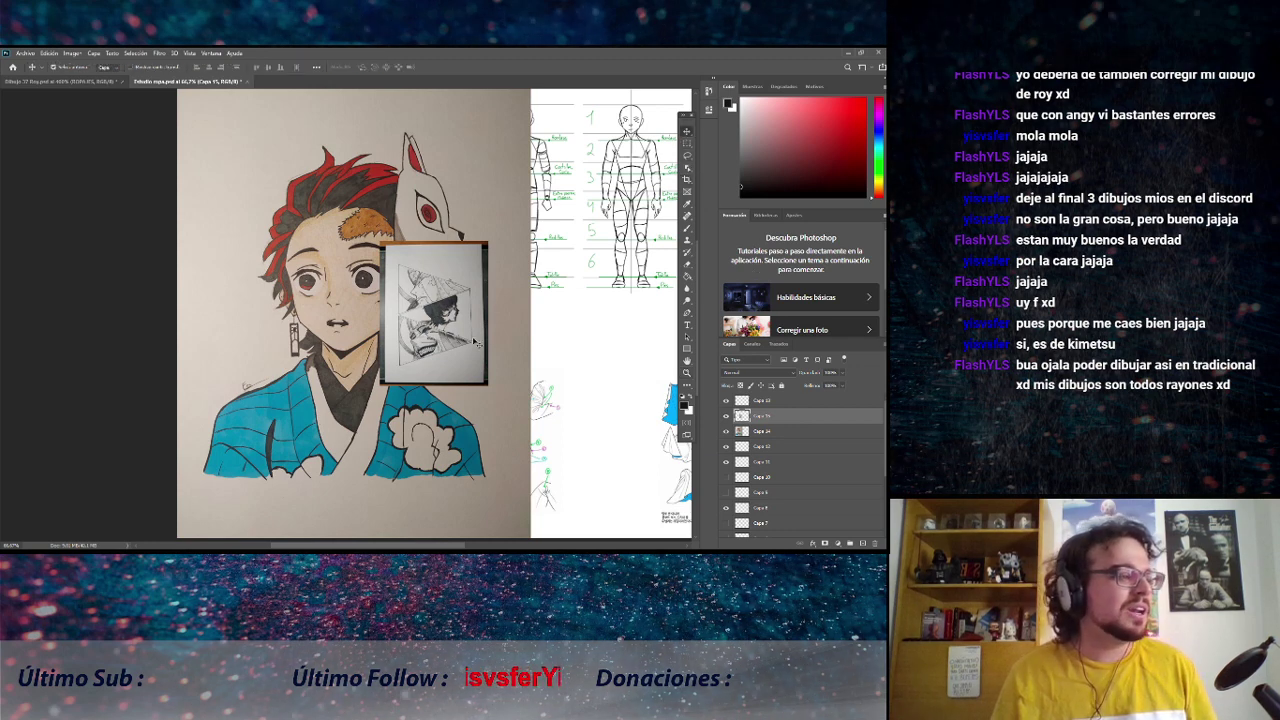
{"action": "left_click_drag", "start_coordinate": [437, 307], "coordinate": [415, 297]}
{"action": "key", "text": "ctrl+t"}
{"action": "mouse_move", "coordinate": [466, 228]}
{"action": "left_mouse_down"}
{"action": "mouse_move", "coordinate": [574, 93]}
{"action": "mouse_move", "coordinate": [588, 95]}
{"action": "left_mouse_up"}
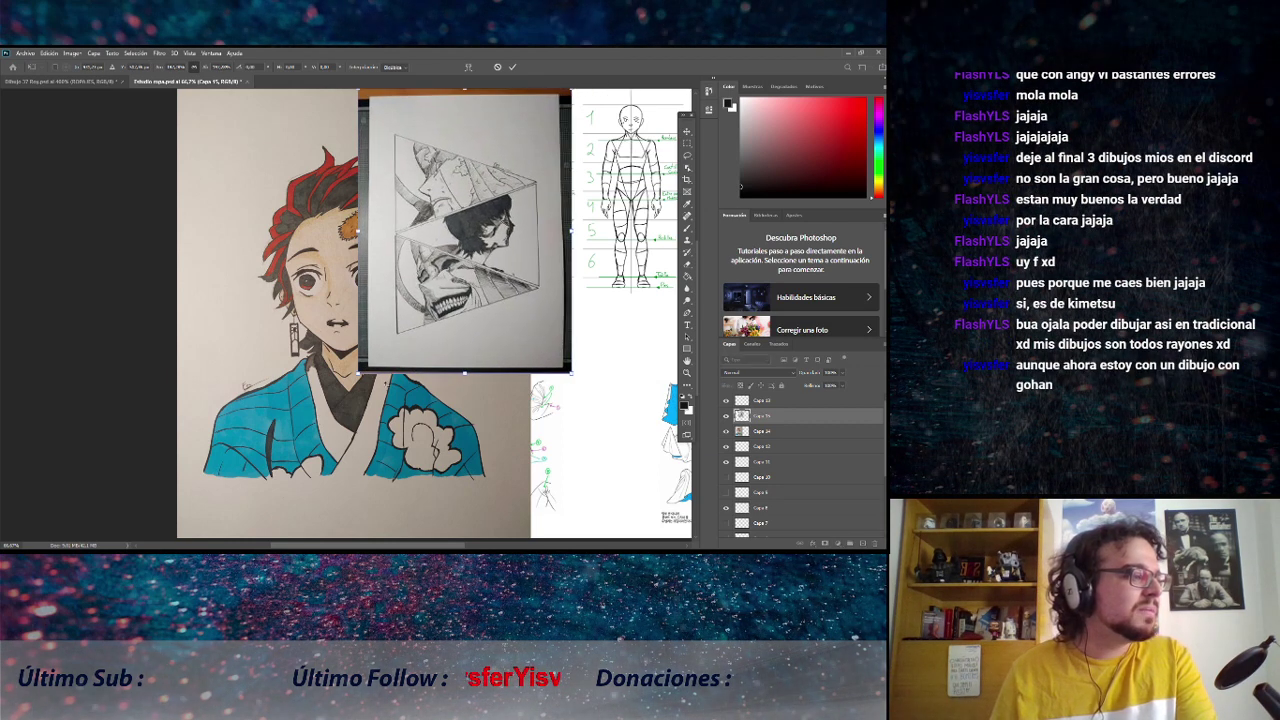
{"action": "mouse_move", "coordinate": [359, 374]}
{"action": "left_mouse_down"}
{"action": "mouse_move", "coordinate": [233, 535]}
{"action": "mouse_move", "coordinate": [256, 516]}
{"action": "left_mouse_up"}
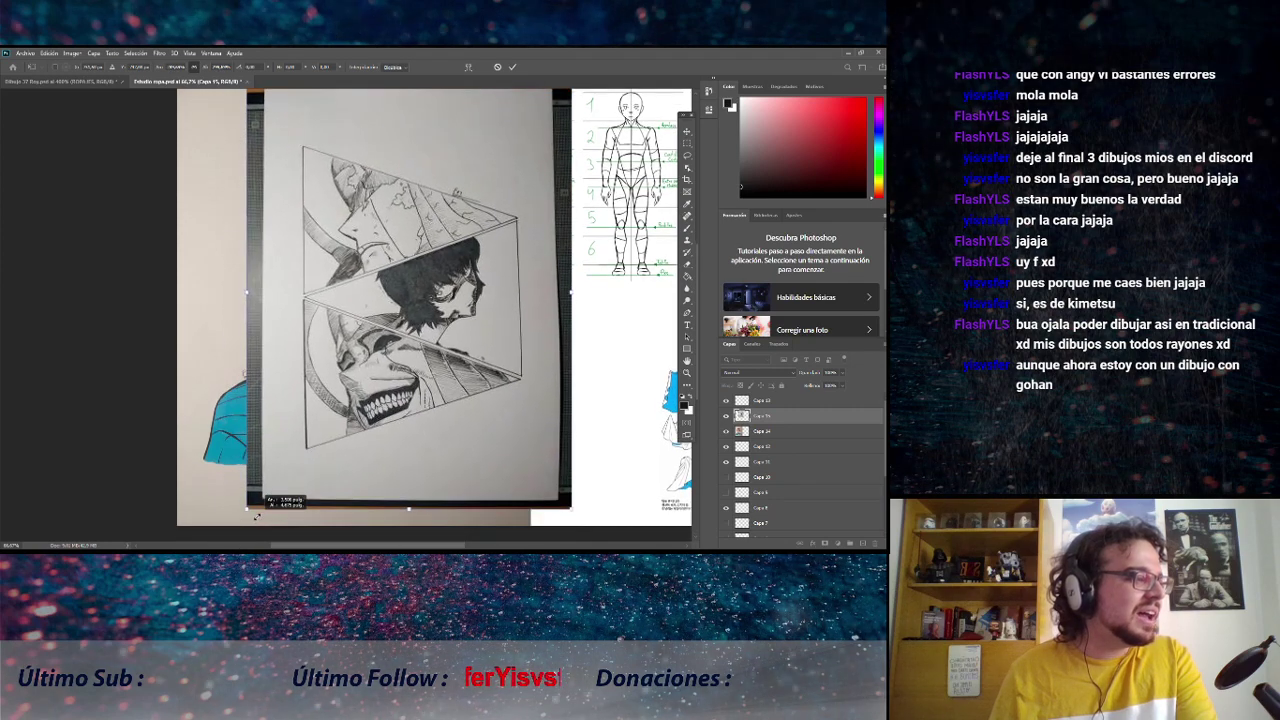
{"action": "key", "text": "Return"}
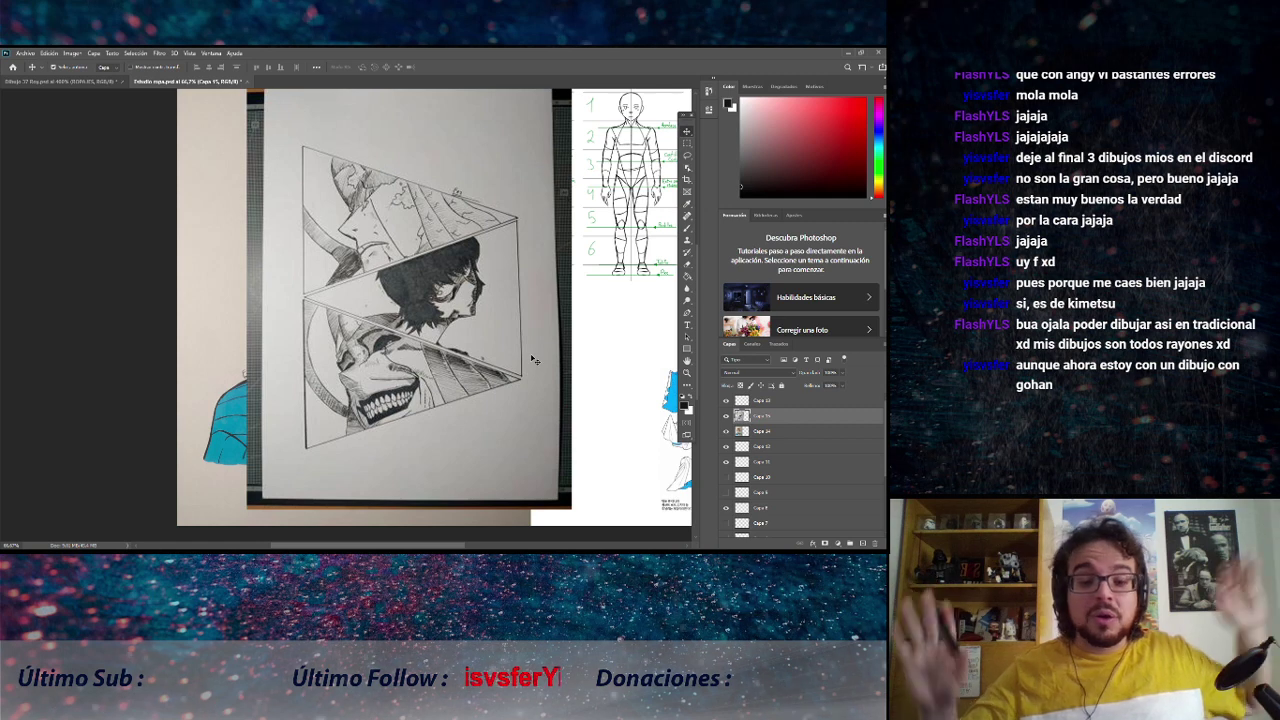
{"action": "left_click_drag", "start_coordinate": [494, 172], "coordinate": [493, 188]}
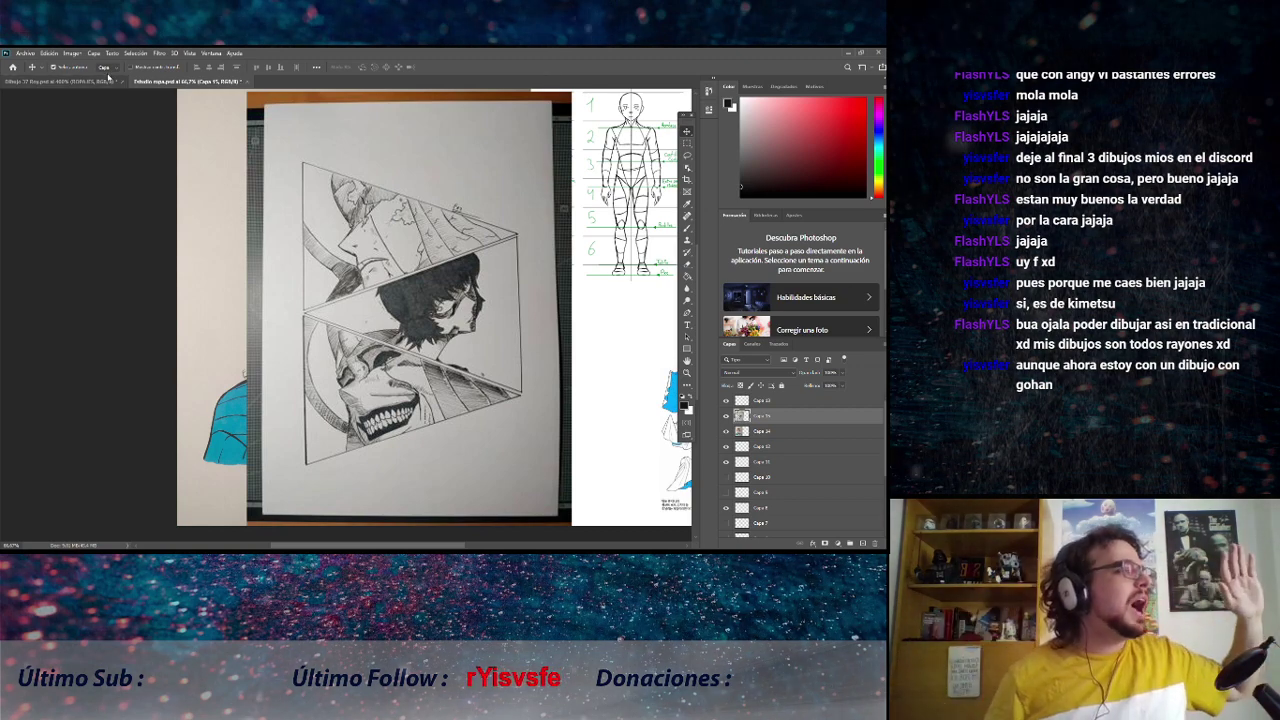
Return to the Roy line art document with the Brush tool and bring the coat's front panels into view.
{"action": "left_click", "coordinate": [107, 80]}
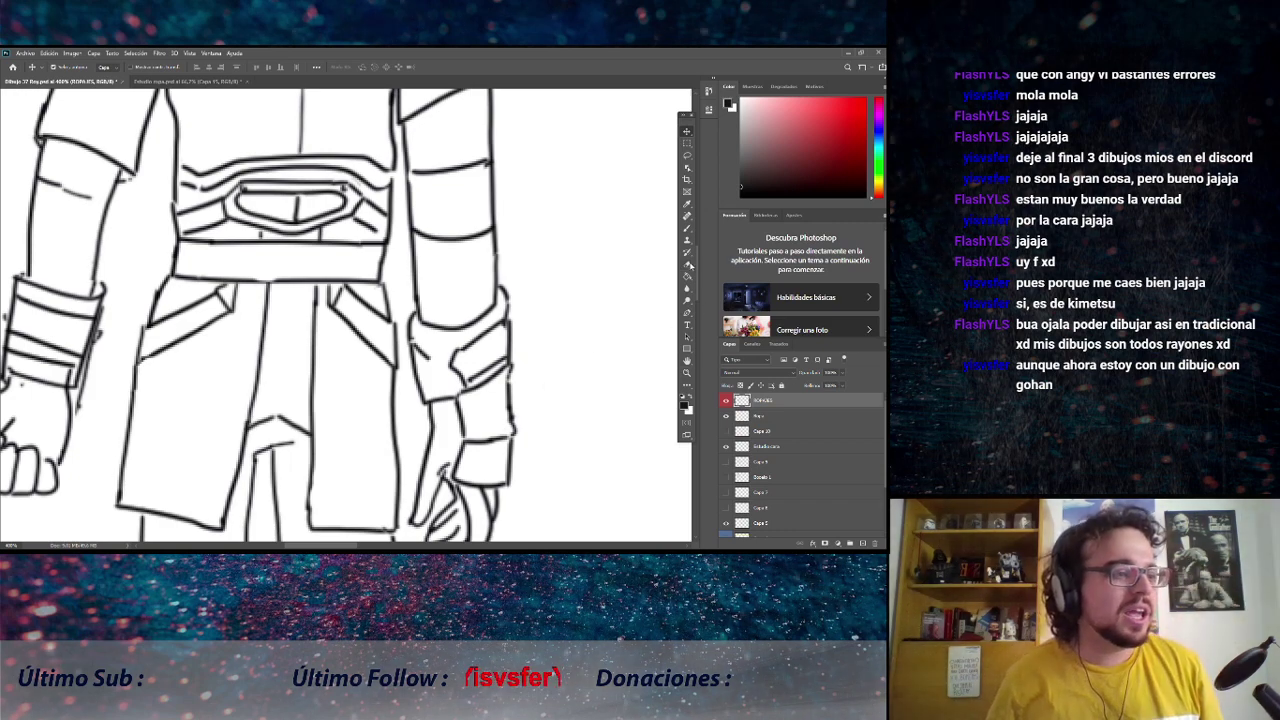
{"action": "key", "text": "b"}
{"action": "scroll", "coordinate": [476, 365], "scroll_direction": "down", "scroll_amount": 3}
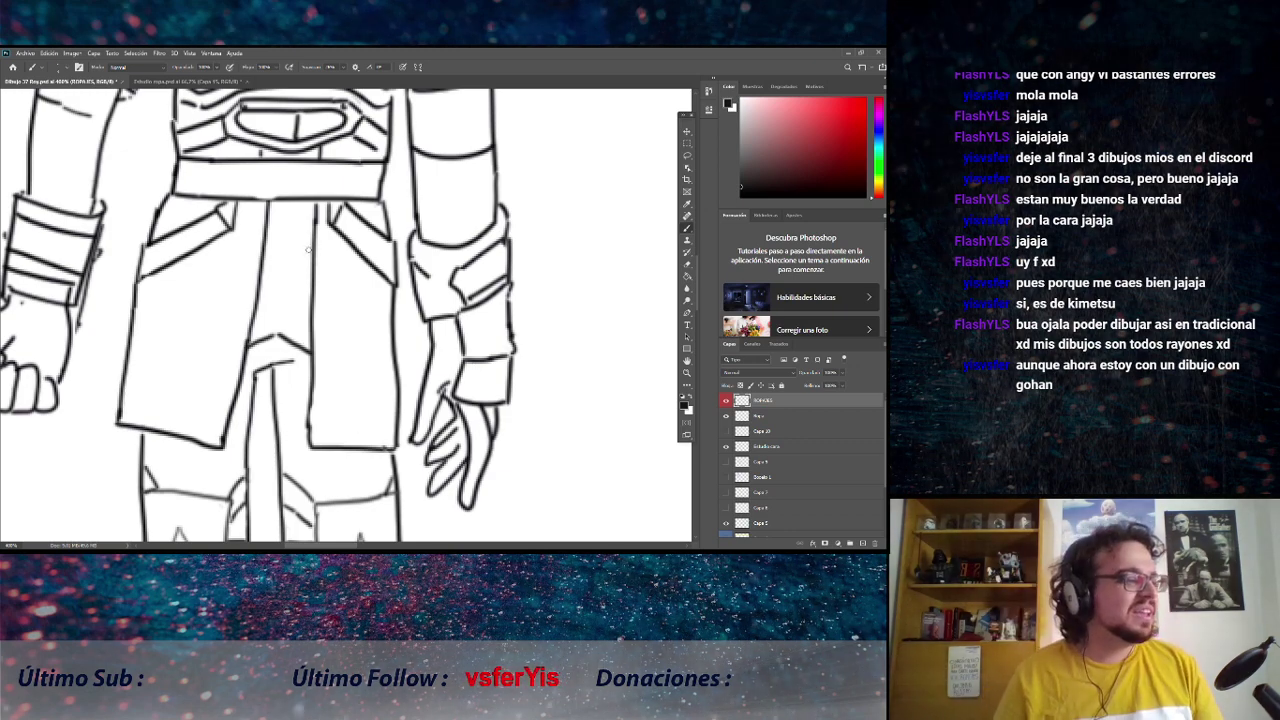
{"action": "scroll", "coordinate": [310, 305], "scroll_direction": "down", "scroll_amount": 1}
{"action": "scroll", "coordinate": [340, 306], "scroll_direction": "up", "scroll_amount": 1}
{"action": "scroll", "coordinate": [365, 307], "scroll_direction": "down", "scroll_amount": 1}
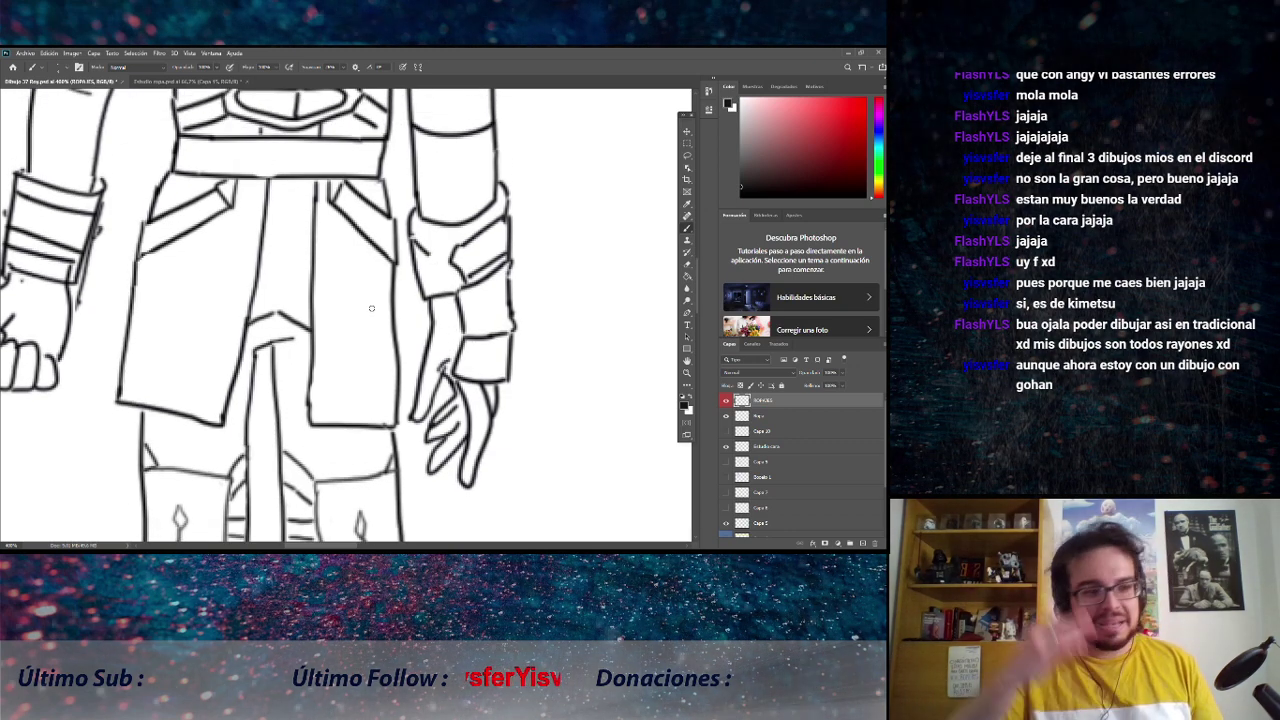
{"action": "scroll", "coordinate": [369, 309], "scroll_direction": "up", "scroll_amount": 1}
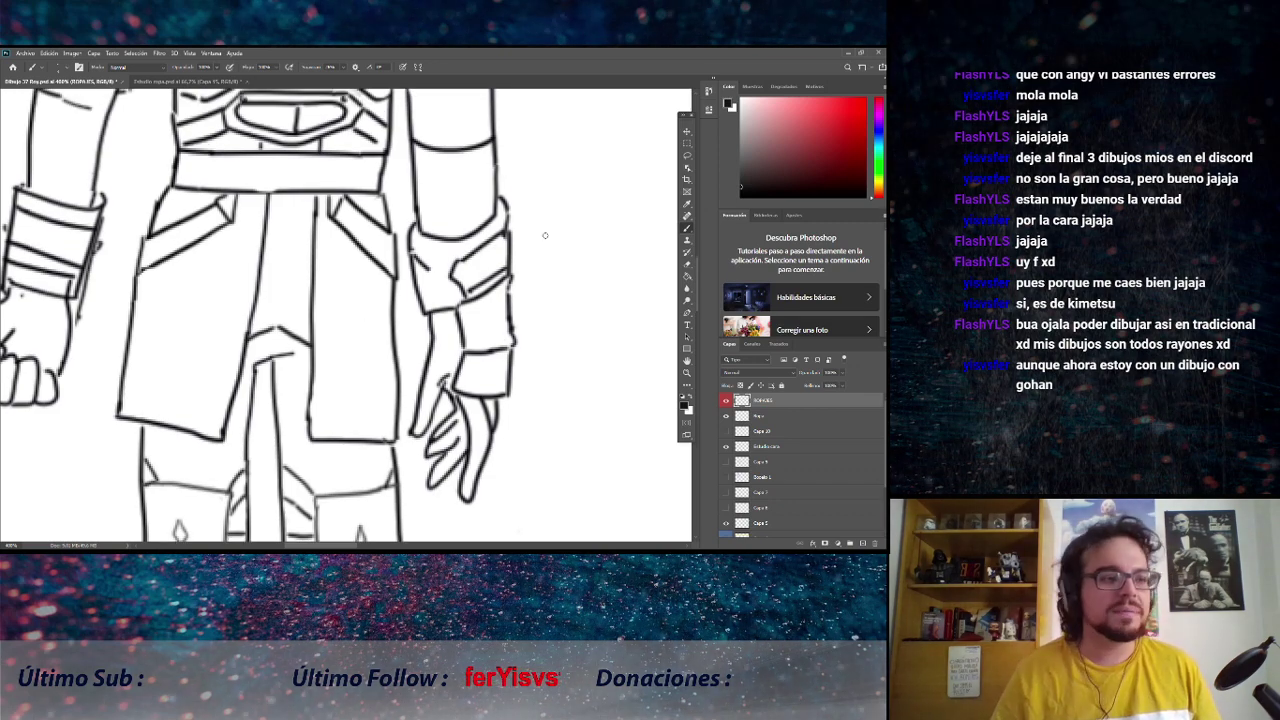
{"action": "left_click", "coordinate": [125, 81]}
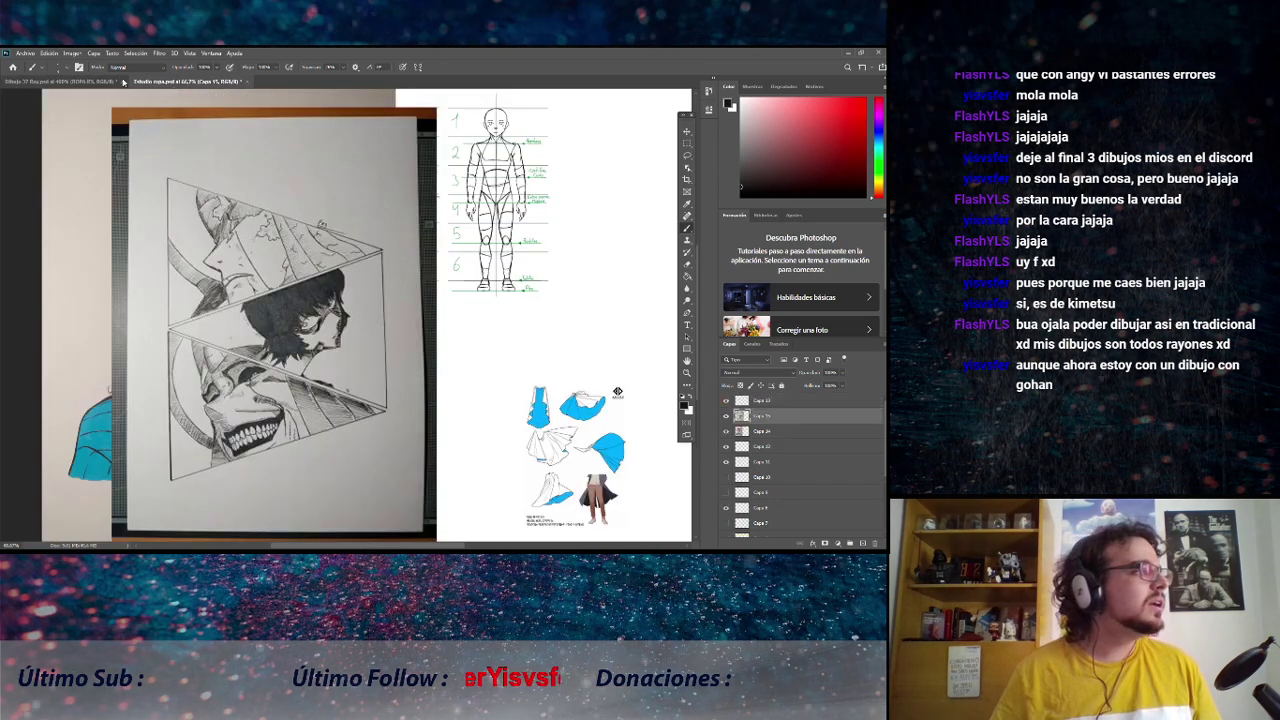
{"action": "left_click", "coordinate": [107, 84]}
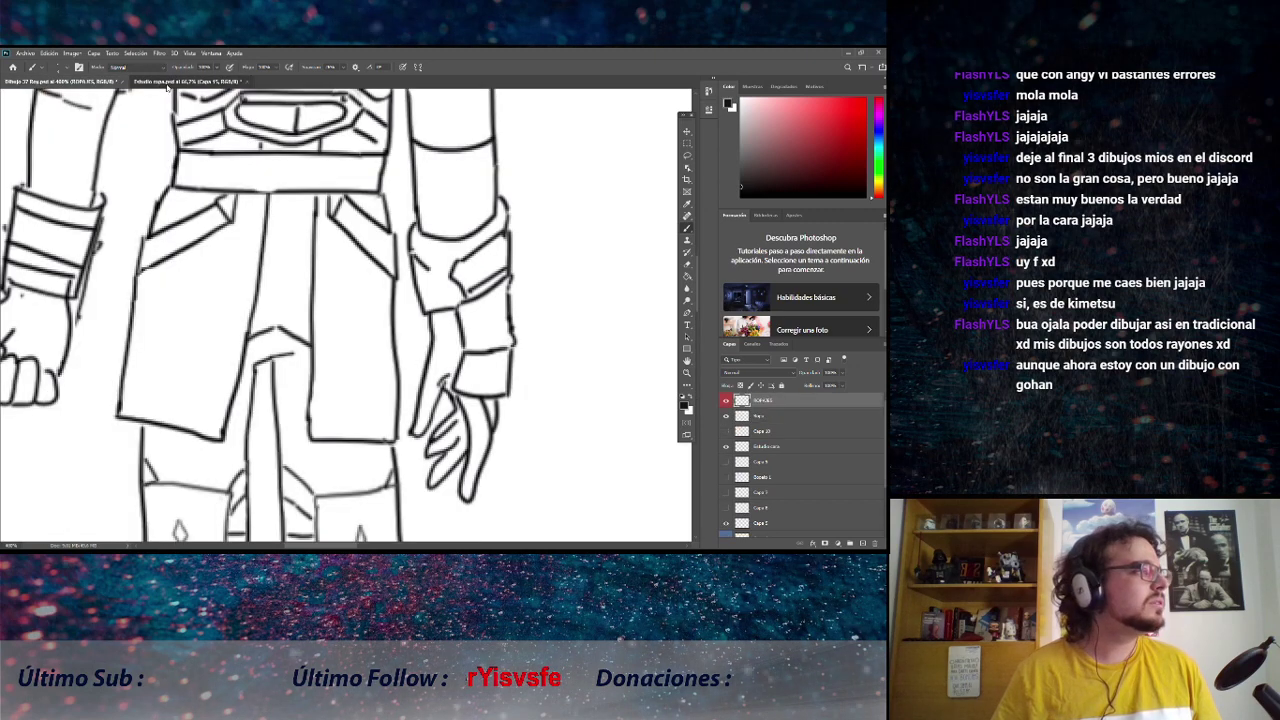
{"action": "left_click", "coordinate": [167, 87]}
{"action": "left_click", "coordinate": [79, 84]}
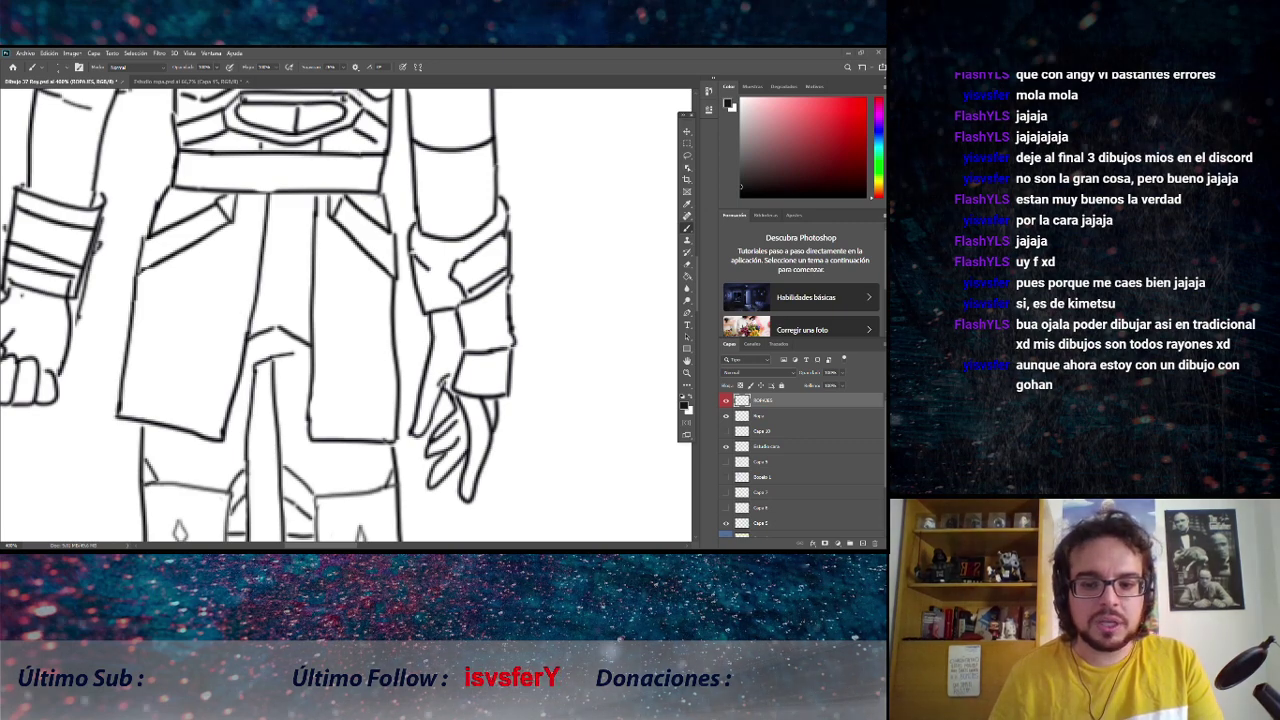
Bring the ROY original reference beside the line art and draw a vertical line between the coat's front panels, from the belt to the angled line.
{"action": "key", "text": "ctrl+Tab"}
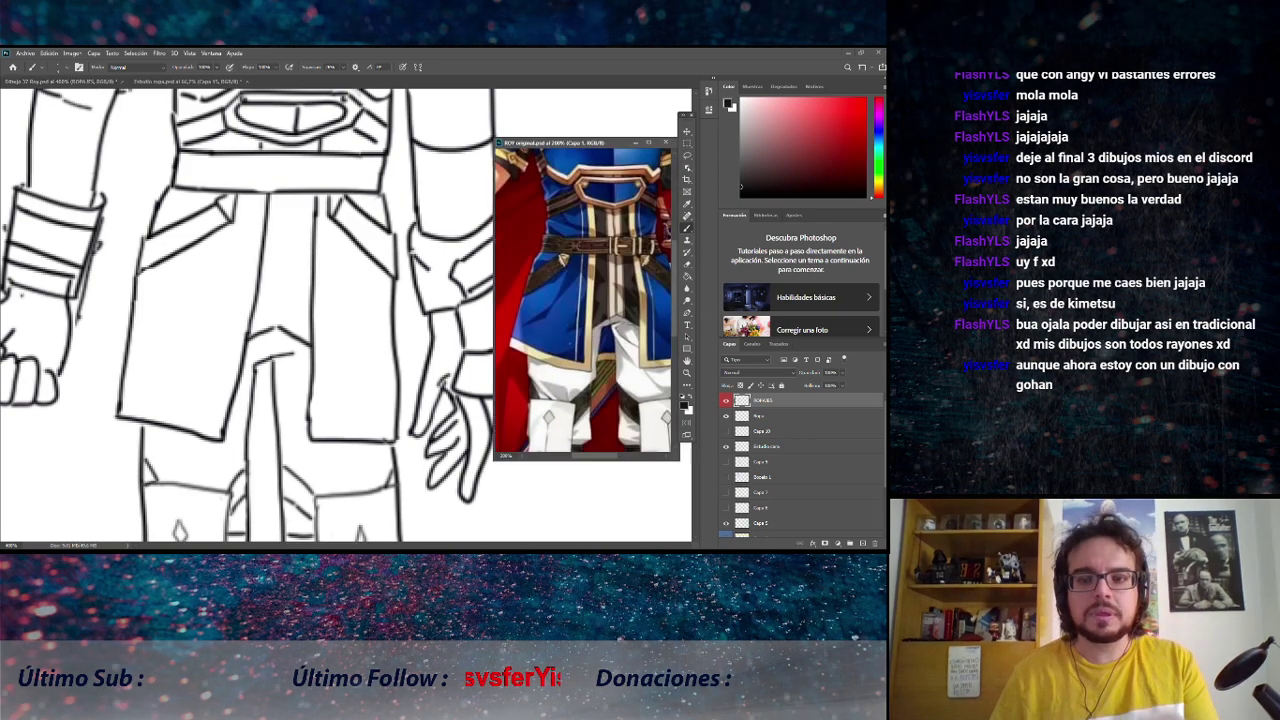
{"action": "left_click_drag", "start_coordinate": [587, 145], "coordinate": [567, 123]}
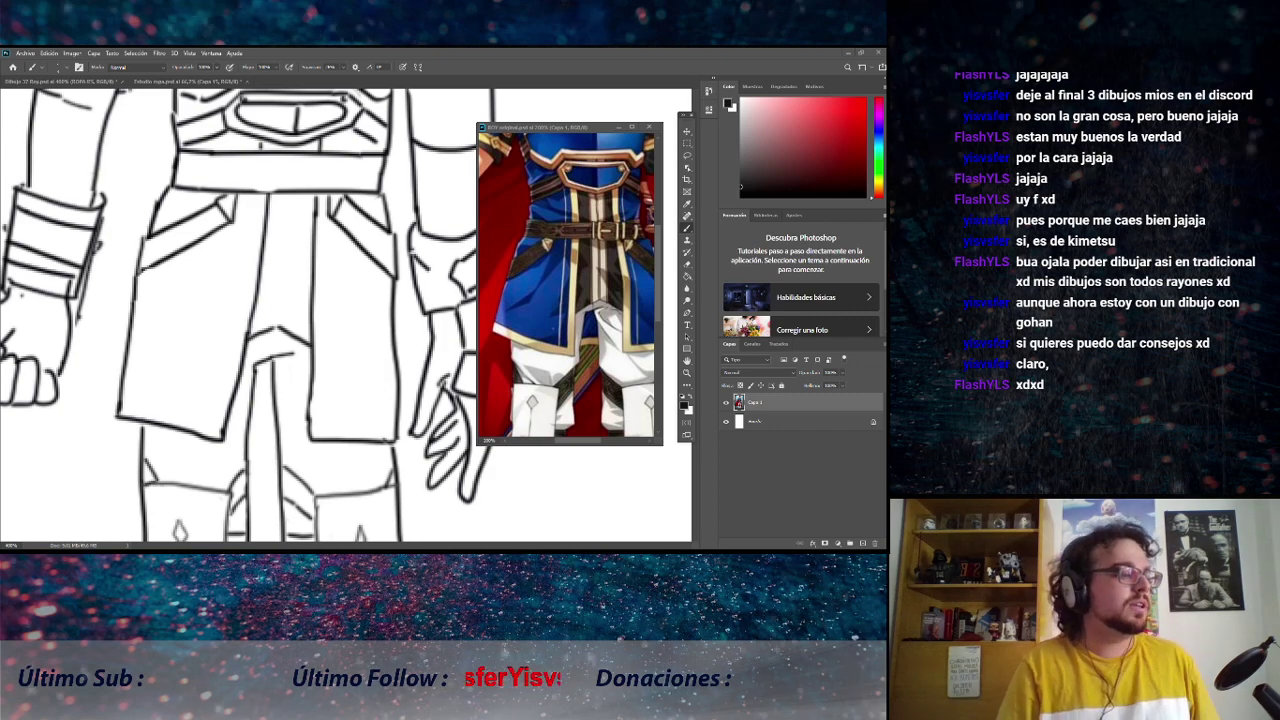
{"action": "key", "text": "ctrl+Tab"}
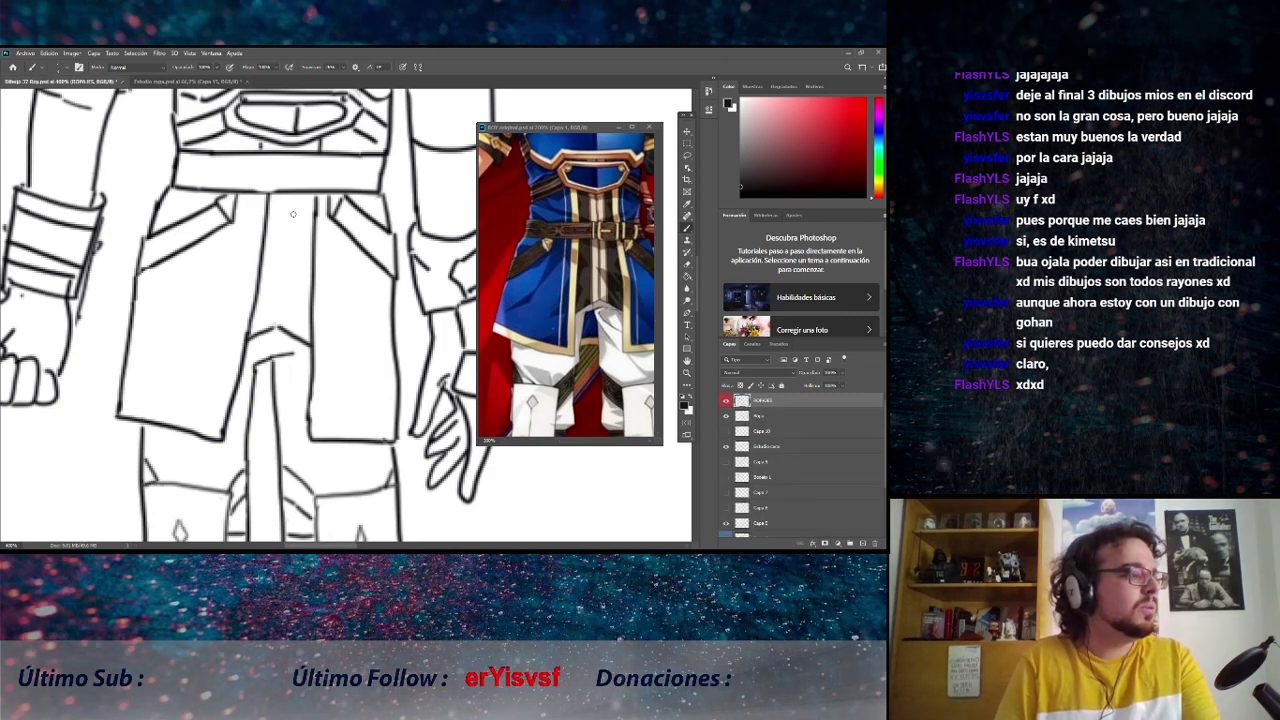
{"action": "left_click_drag", "start_coordinate": [288, 195], "coordinate": [280, 330]}
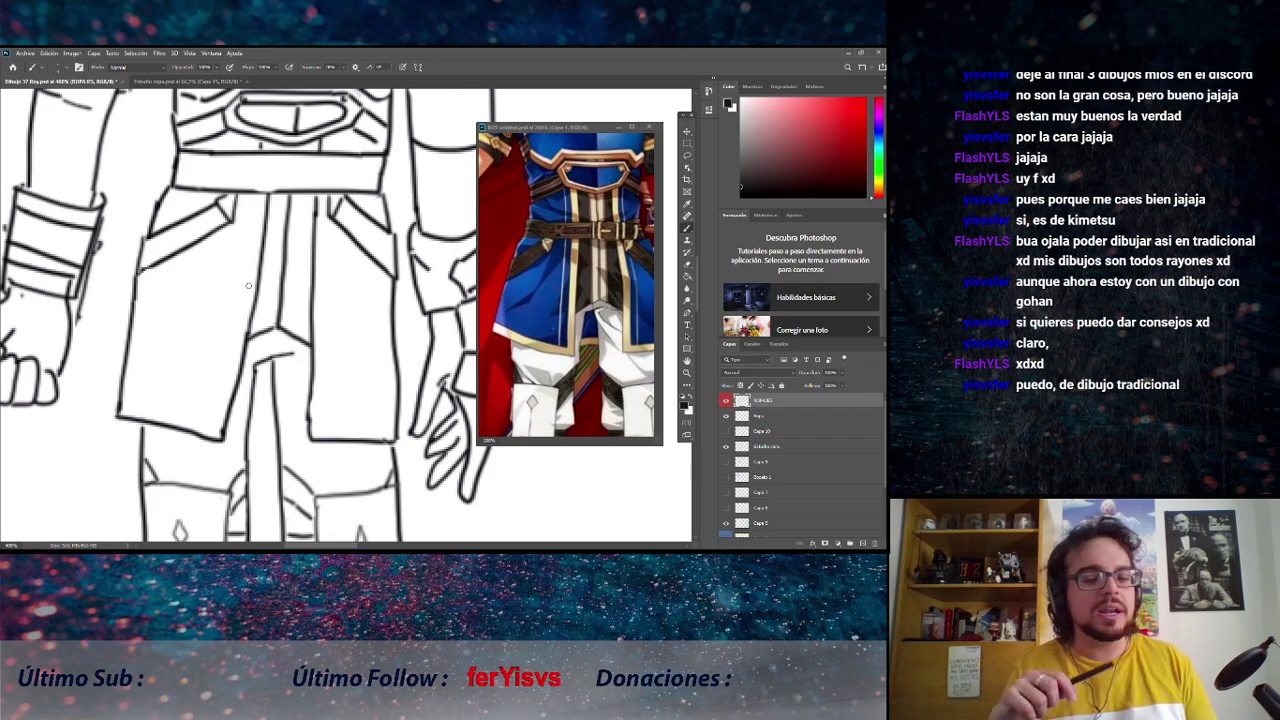
Draw a small buckle with a short inner pin line at the centre of the belt.
{"action": "scroll", "coordinate": [248, 285], "scroll_direction": "up", "scroll_amount": 3}
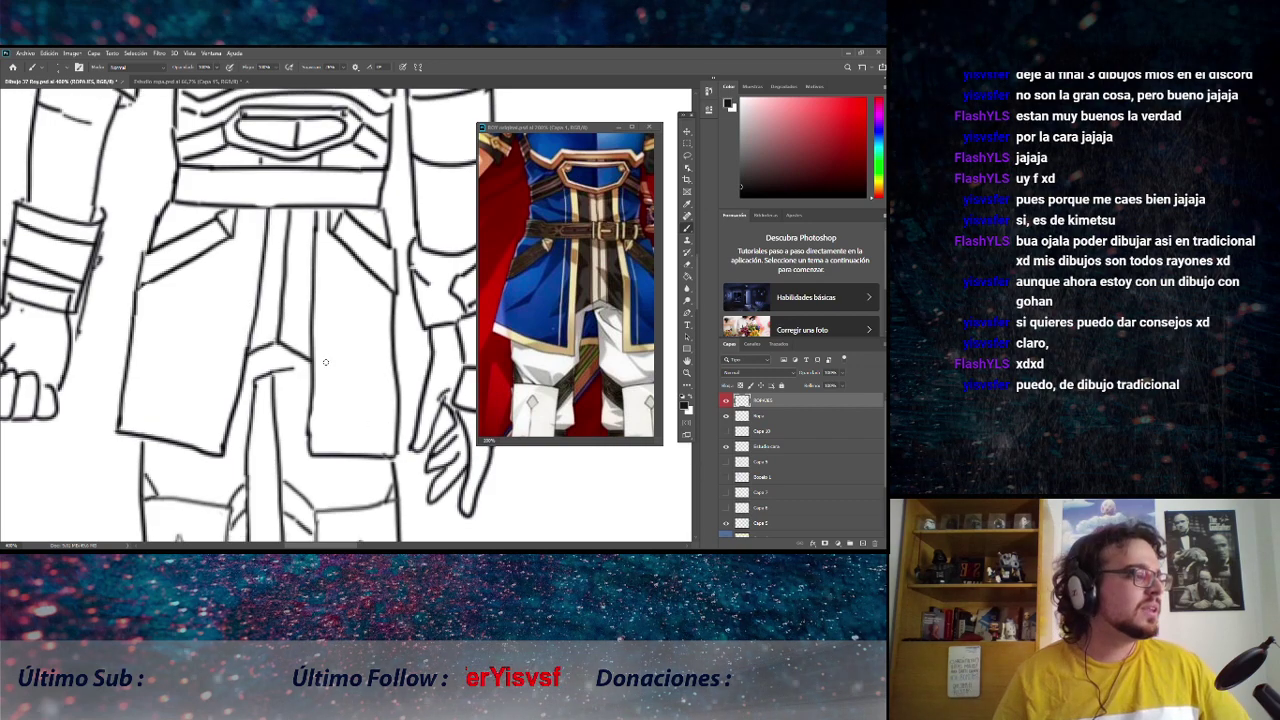
{"action": "scroll", "coordinate": [326, 363], "scroll_direction": "up", "scroll_amount": 2}
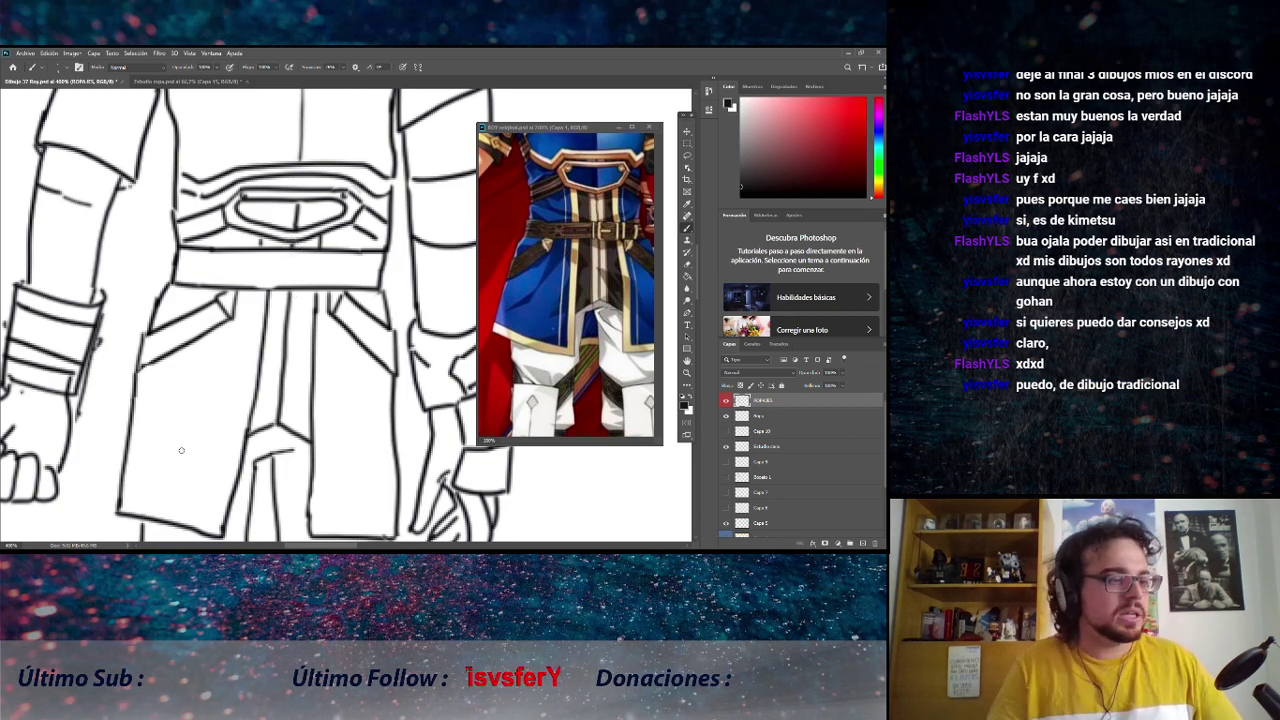
{"action": "scroll", "coordinate": [242, 375], "scroll_direction": "up", "scroll_amount": 2}
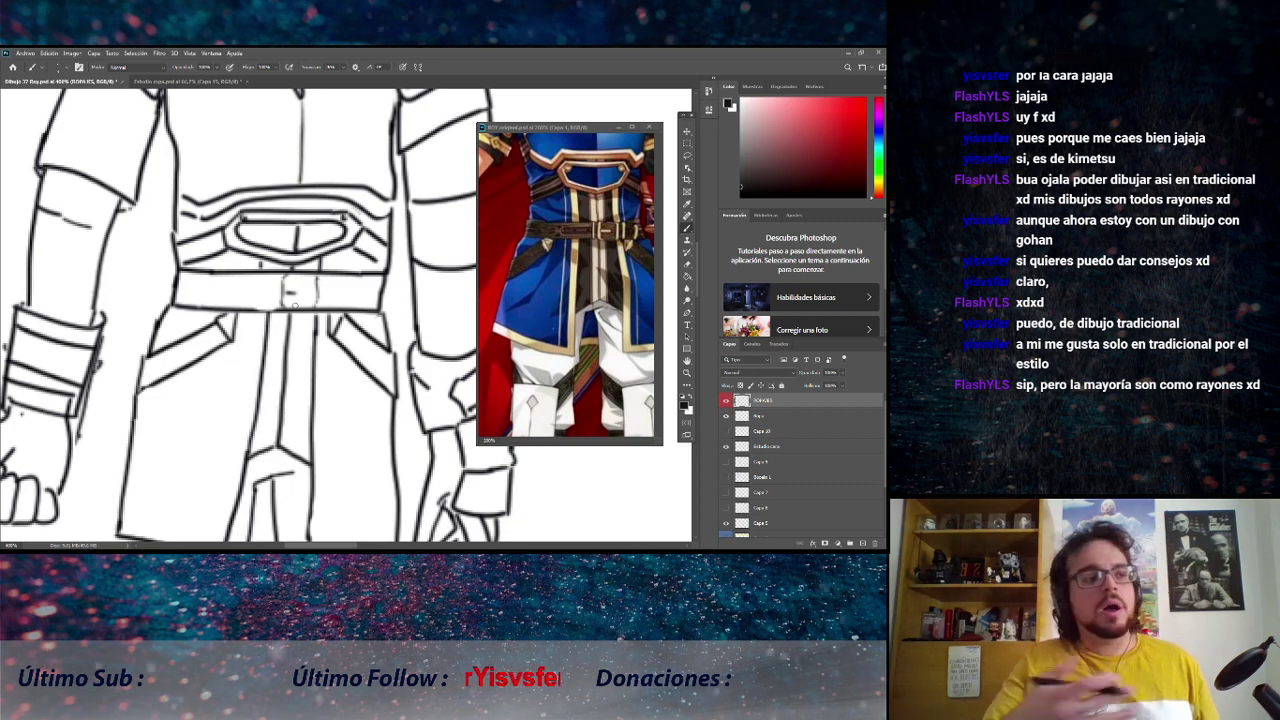
Bring the reference's chest into view and redraw the breastplate's lower edge above the waist band as a shallow peak.
{"action": "scroll", "coordinate": [354, 425], "scroll_direction": "up", "scroll_amount": 1}
{"action": "scroll", "coordinate": [354, 425], "scroll_direction": "up", "scroll_amount": 3}
{"action": "scroll", "coordinate": [354, 425], "scroll_direction": "up", "scroll_amount": 2}
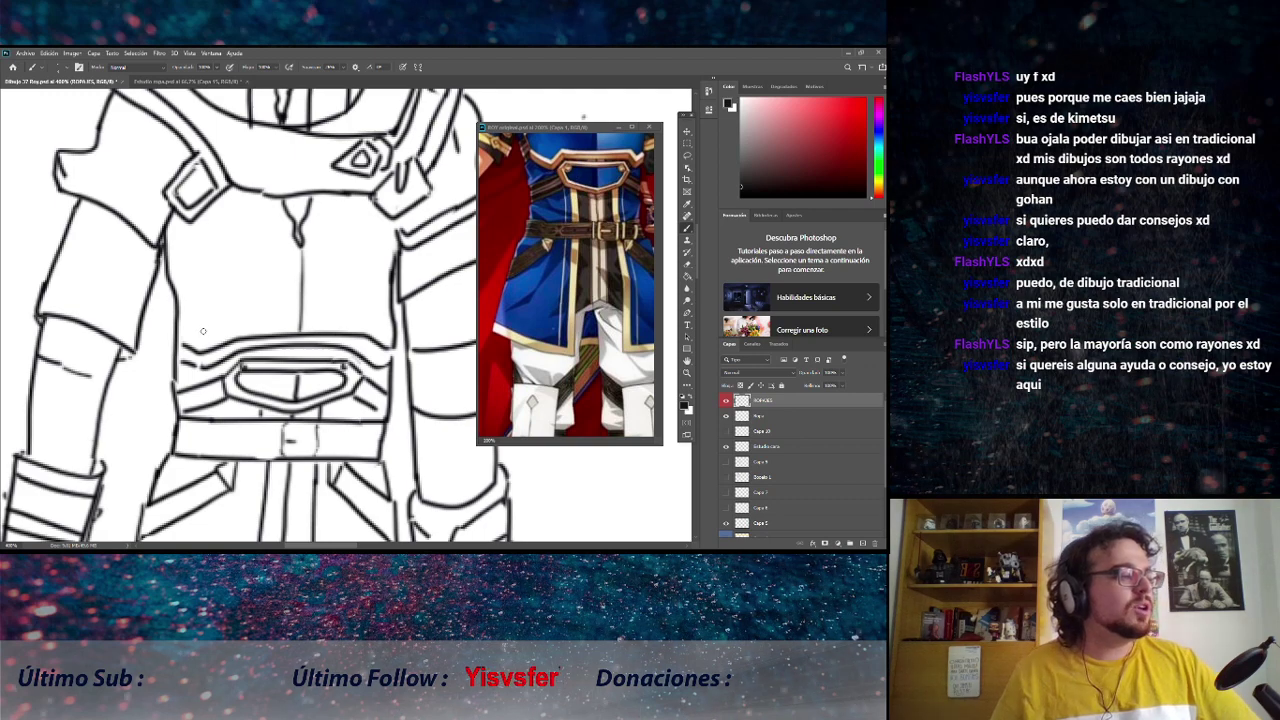
{"action": "scroll", "coordinate": [202, 330], "scroll_direction": "up", "scroll_amount": 1}
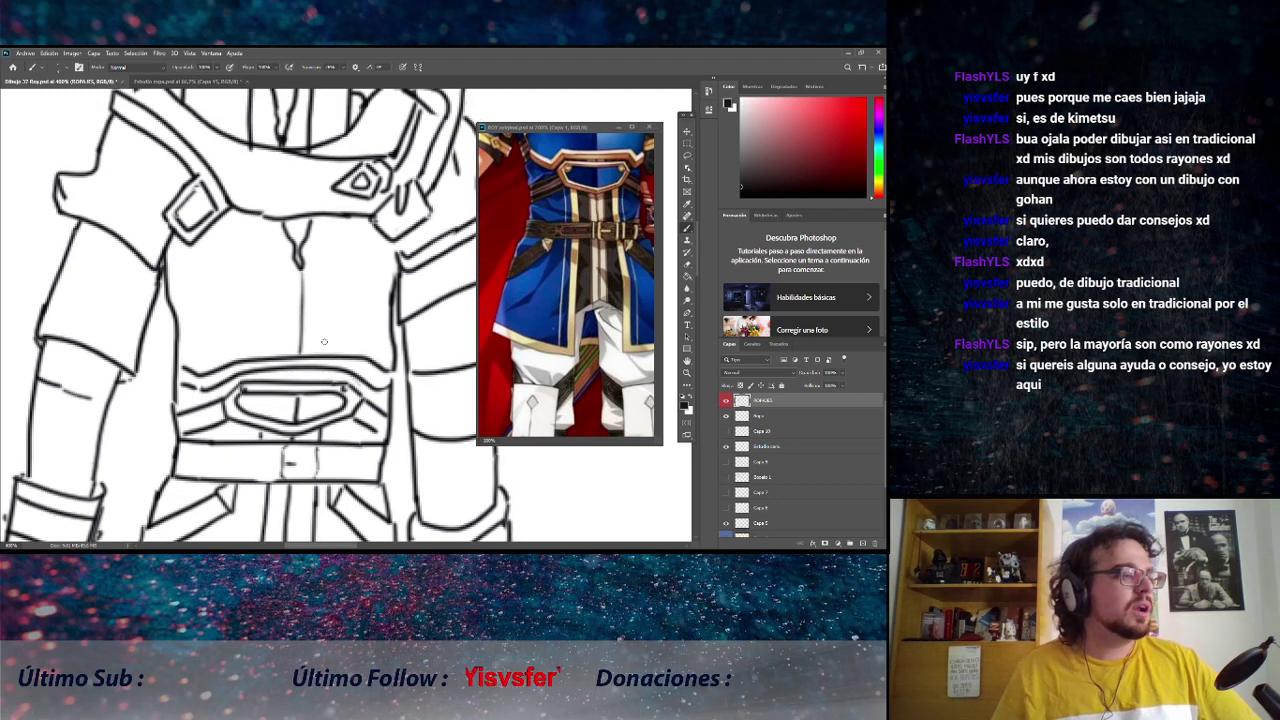
{"action": "left_click", "coordinate": [557, 238]}
{"action": "left_click_drag", "start_coordinate": [557, 238], "coordinate": [545, 321]}
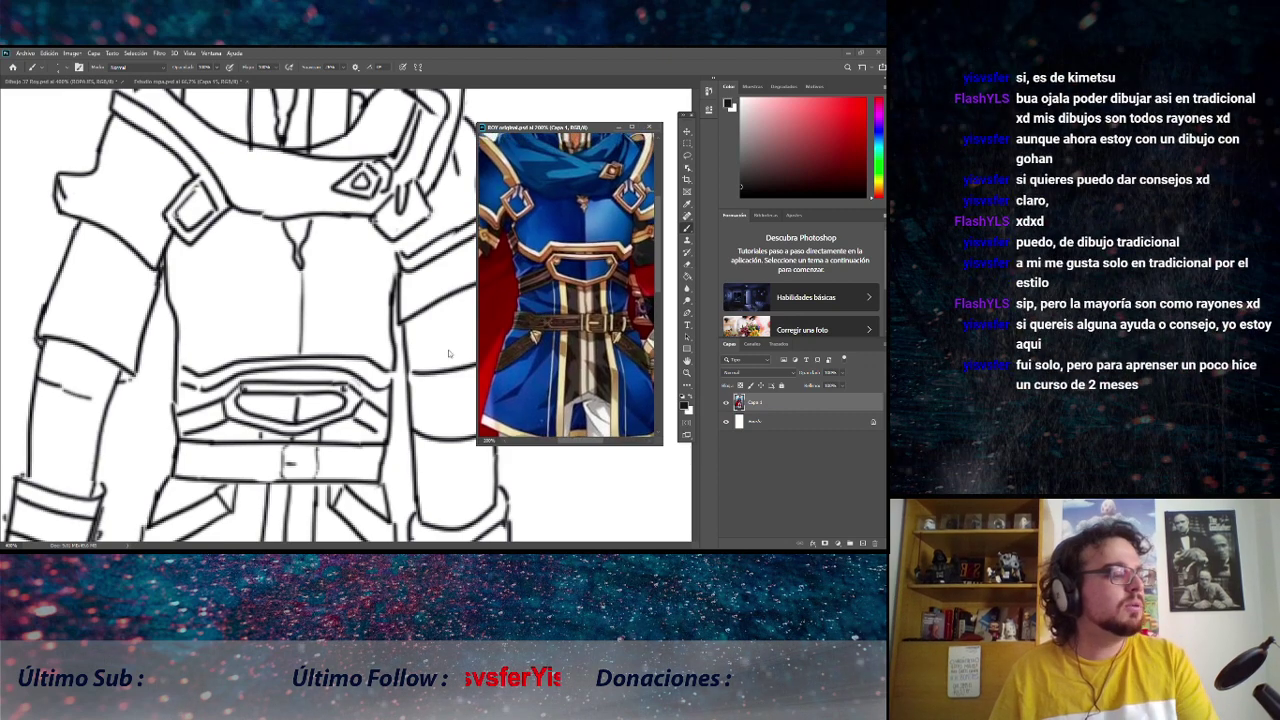
{"action": "left_click", "coordinate": [223, 350]}
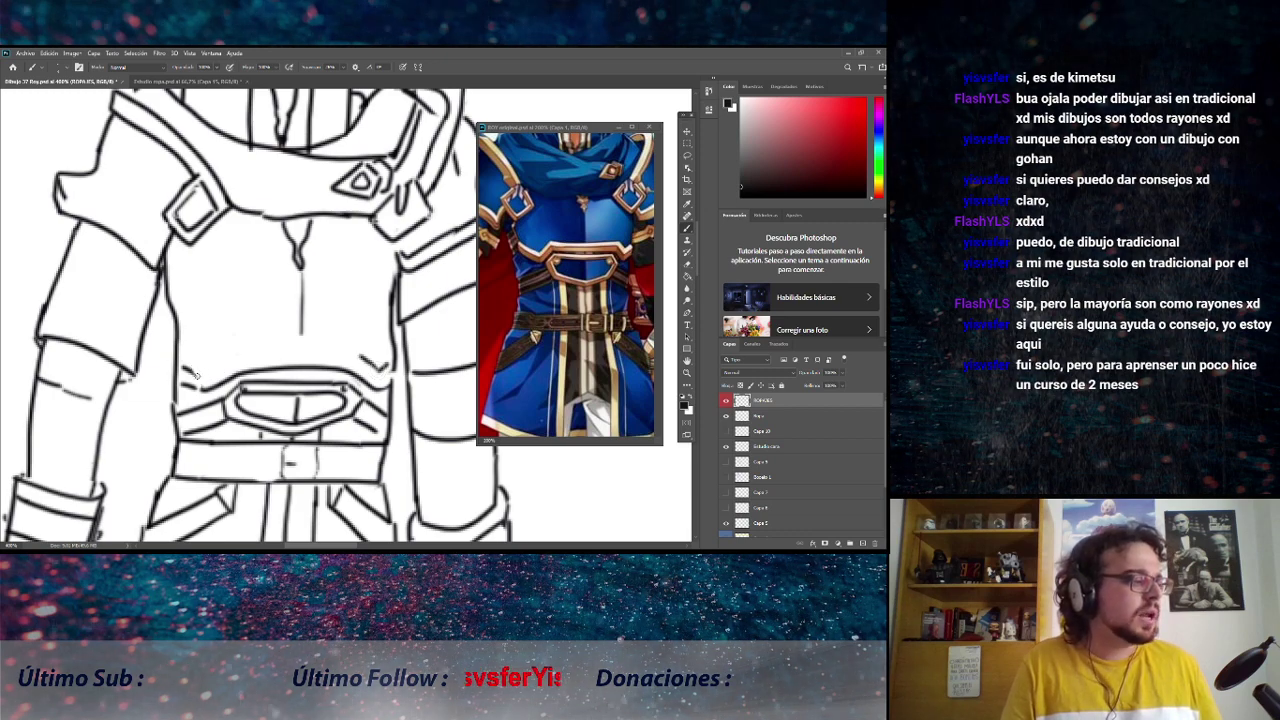
{"action": "left_click_drag", "start_coordinate": [221, 360], "coordinate": [233, 358]}
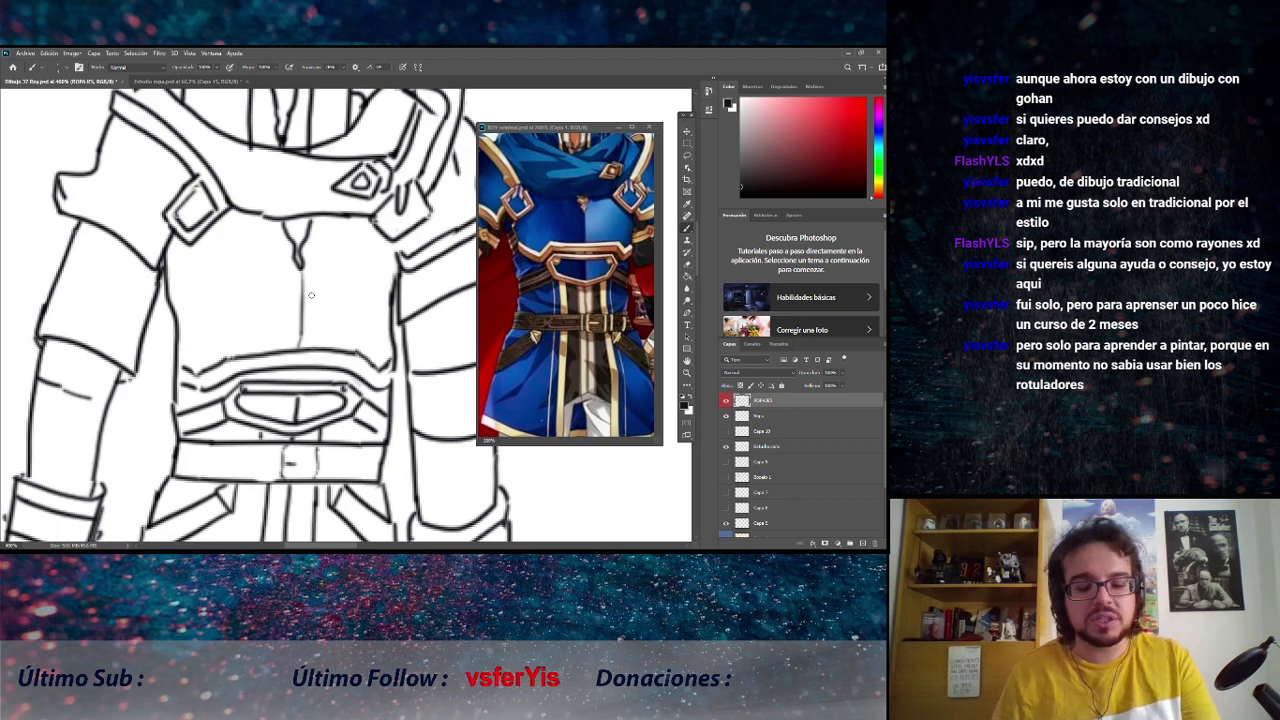
Move the ROY original reference window clear of the drawn arm and review the torso line art.
{"action": "scroll", "coordinate": [311, 295], "scroll_direction": "up", "scroll_amount": 3}
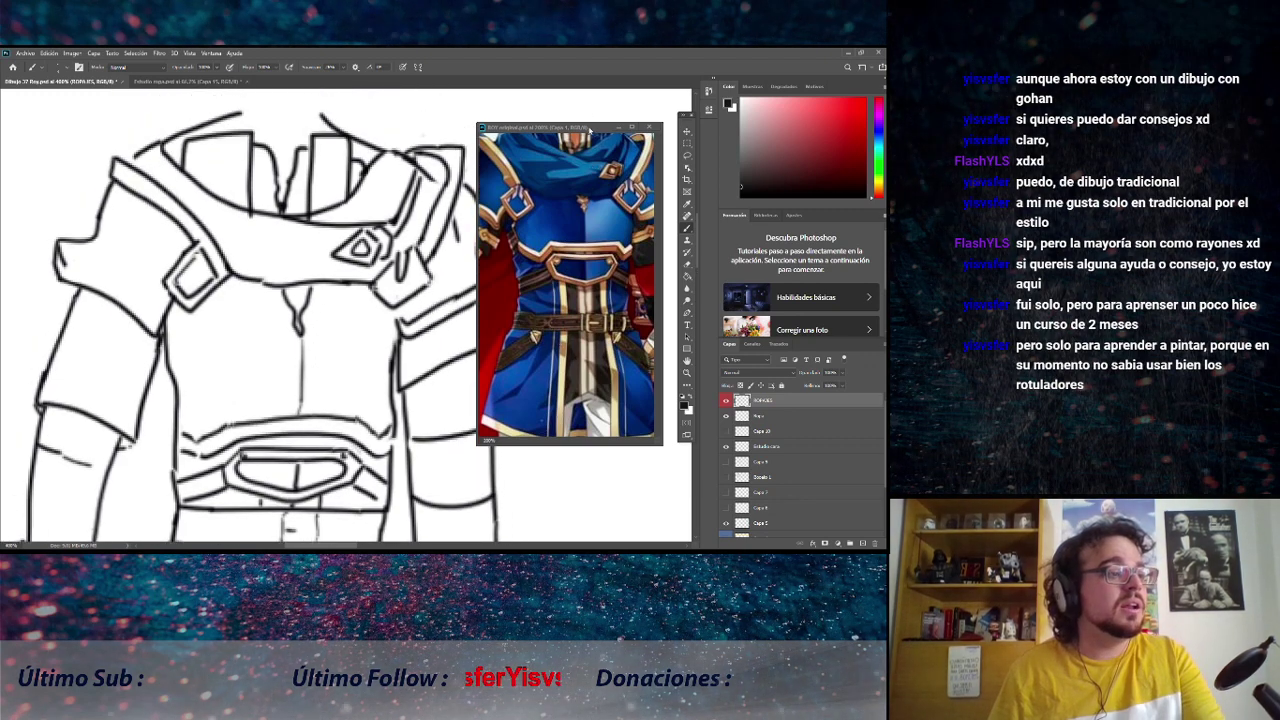
{"action": "left_click_drag", "start_coordinate": [590, 128], "coordinate": [618, 128]}
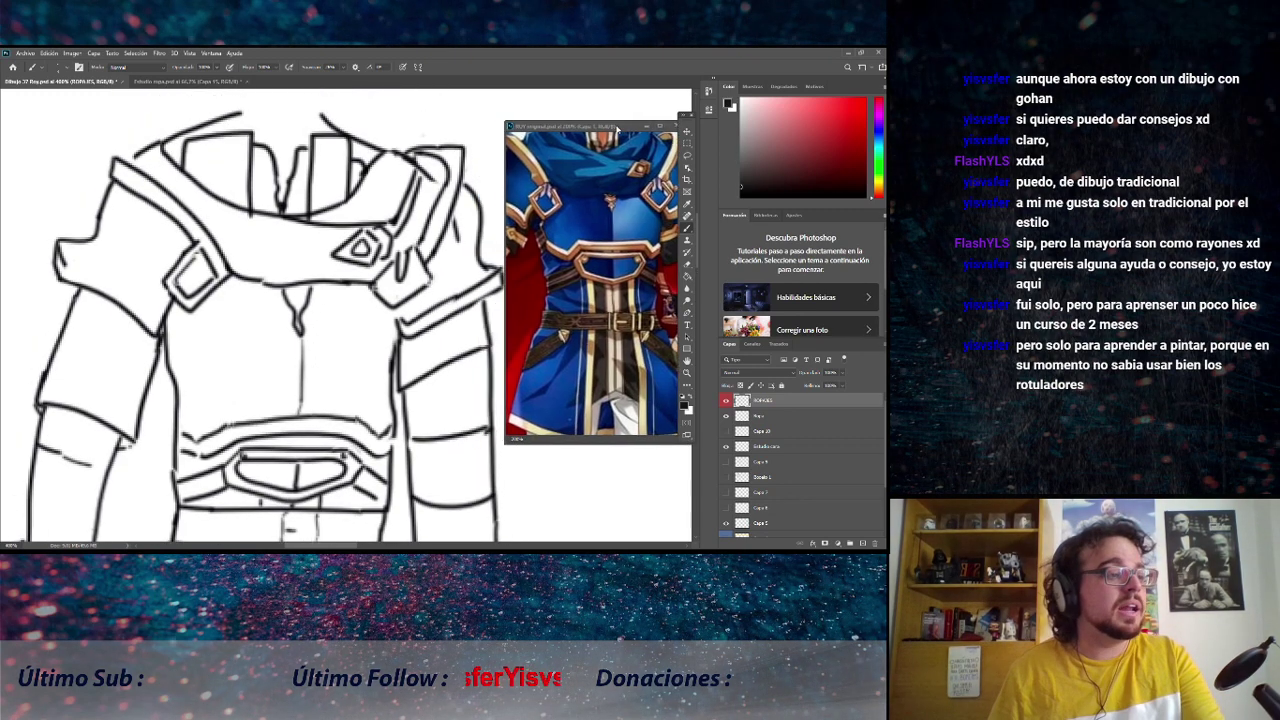
{"action": "left_click", "coordinate": [353, 330]}
{"action": "scroll", "coordinate": [345, 300], "scroll_direction": "down", "scroll_amount": 3}
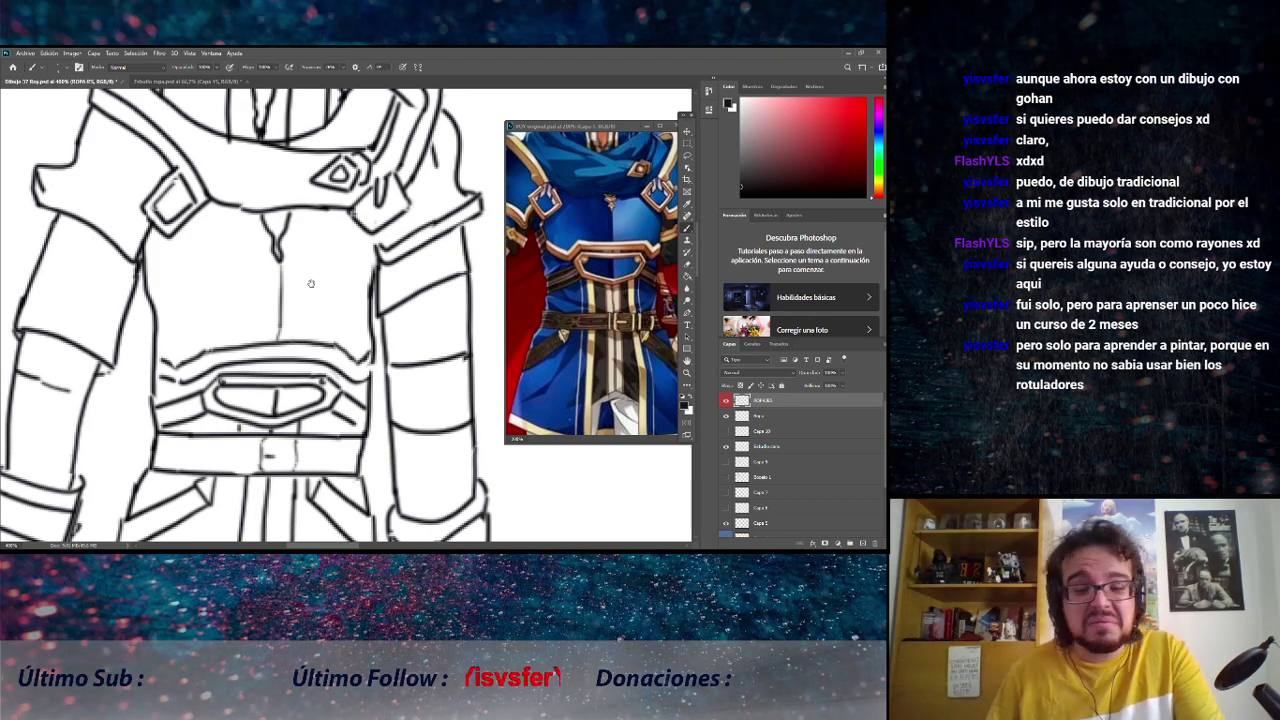
{"action": "scroll", "coordinate": [330, 278], "scroll_direction": "up", "scroll_amount": 3}
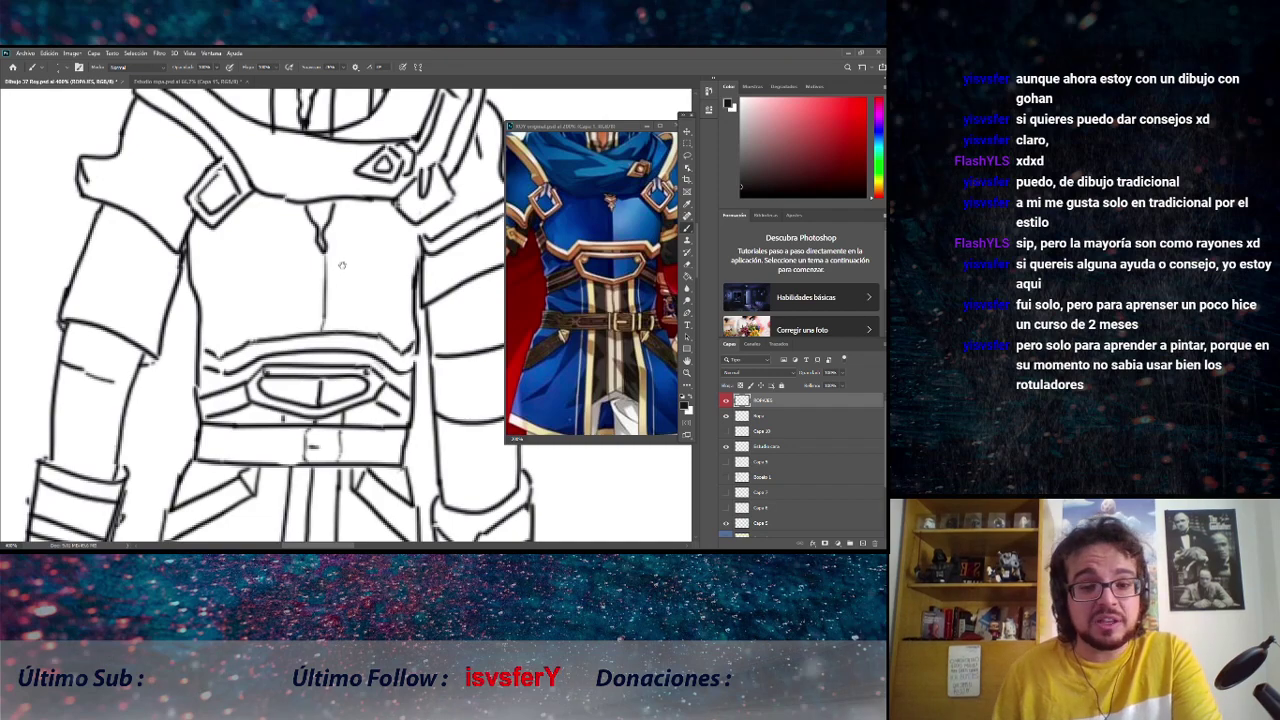
{"action": "scroll", "coordinate": [340, 270], "scroll_direction": "down", "scroll_amount": 3}
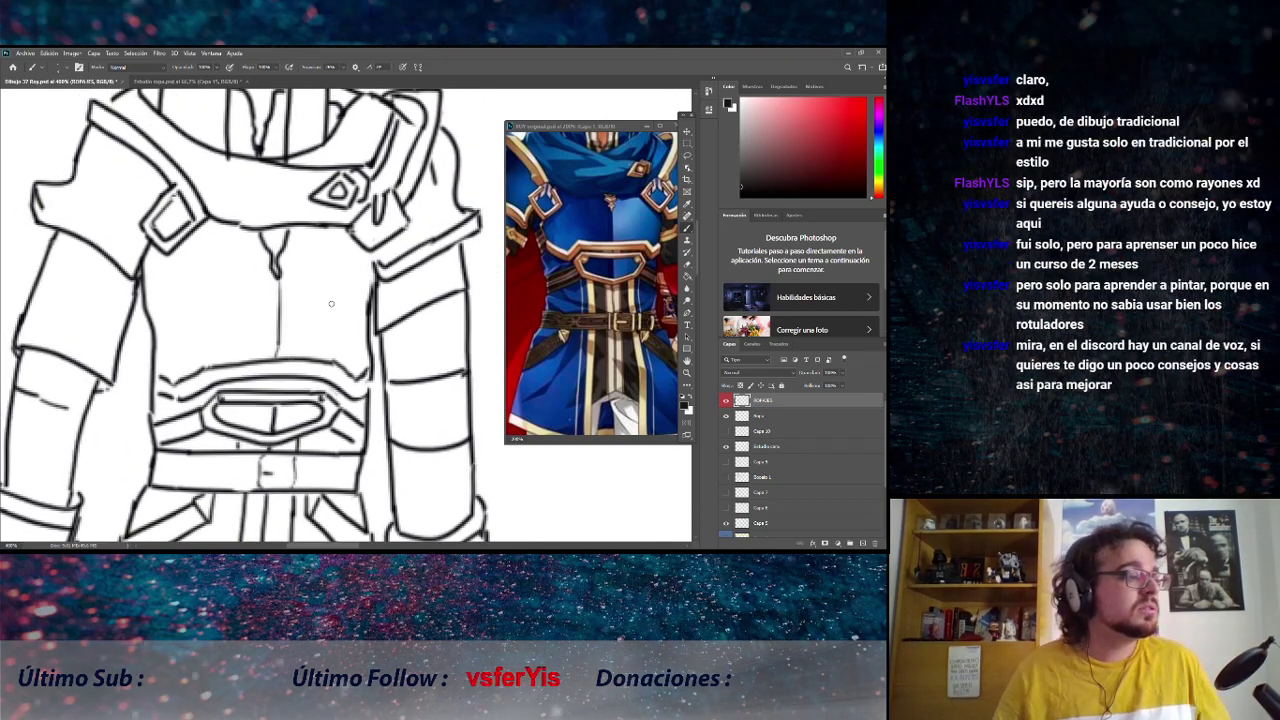
Compare the drawn shoulder armour and adjoining arm with the same area of the ROY original reference.
{"action": "left_click_drag", "start_coordinate": [437, 200], "coordinate": [340, 235]}
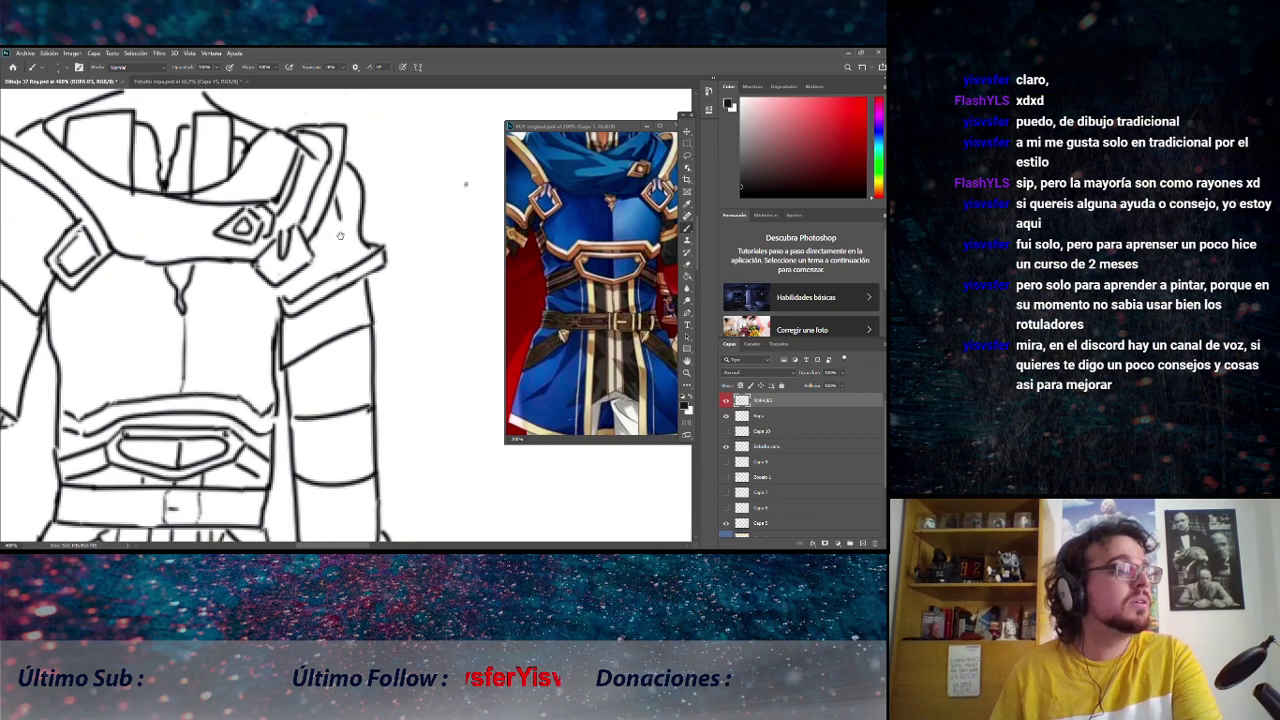
{"action": "left_click", "coordinate": [598, 201]}
{"action": "left_click_drag", "start_coordinate": [598, 201], "coordinate": [578, 226]}
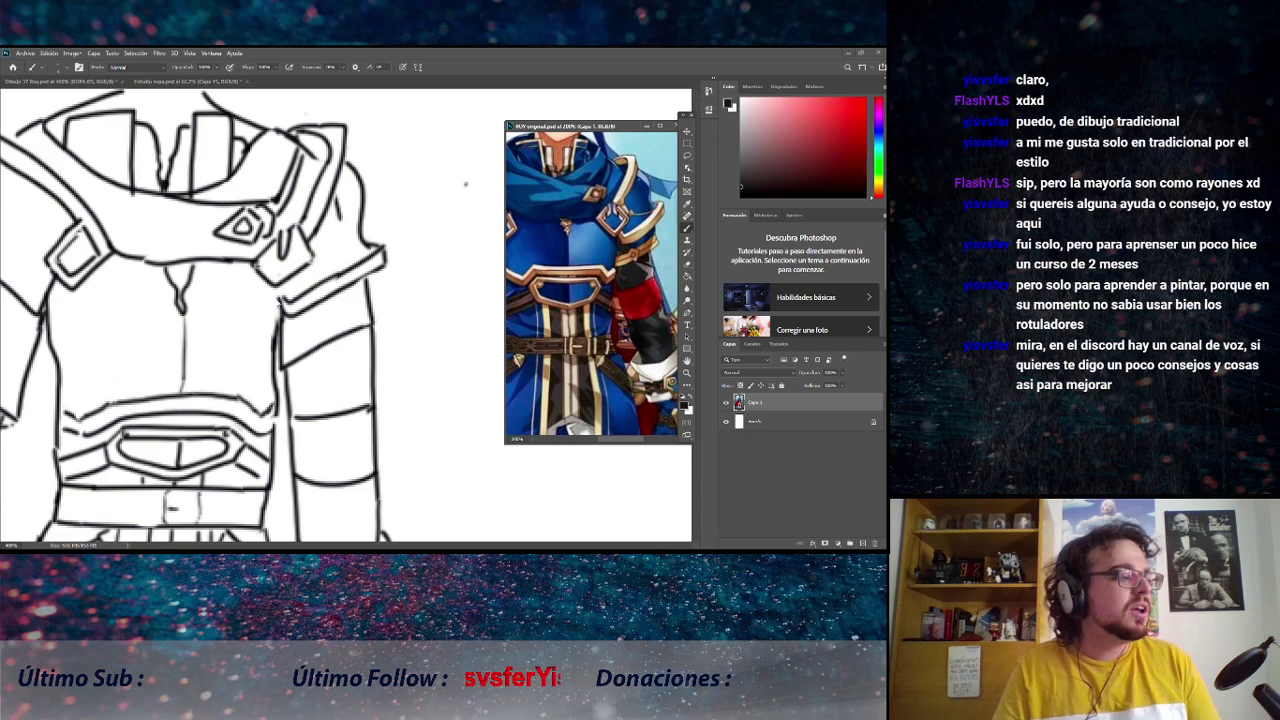
{"action": "left_click", "coordinate": [283, 290]}
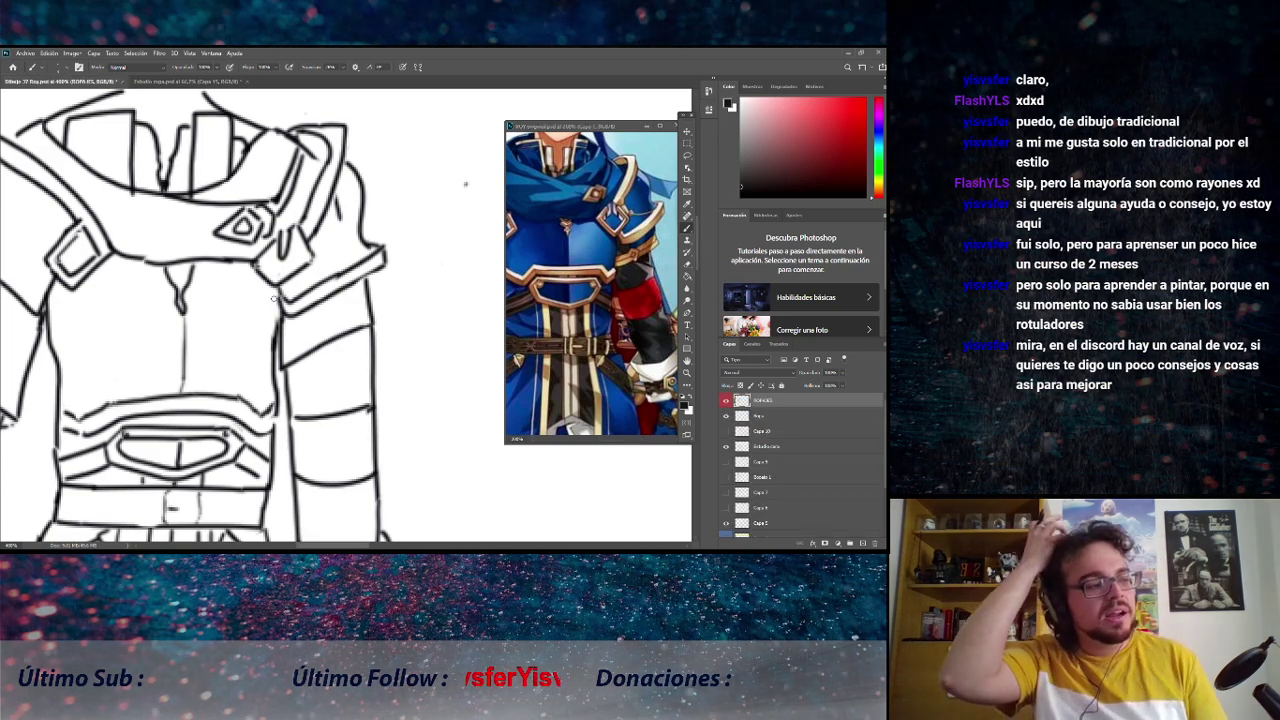
{"action": "left_click", "coordinate": [753, 420]}
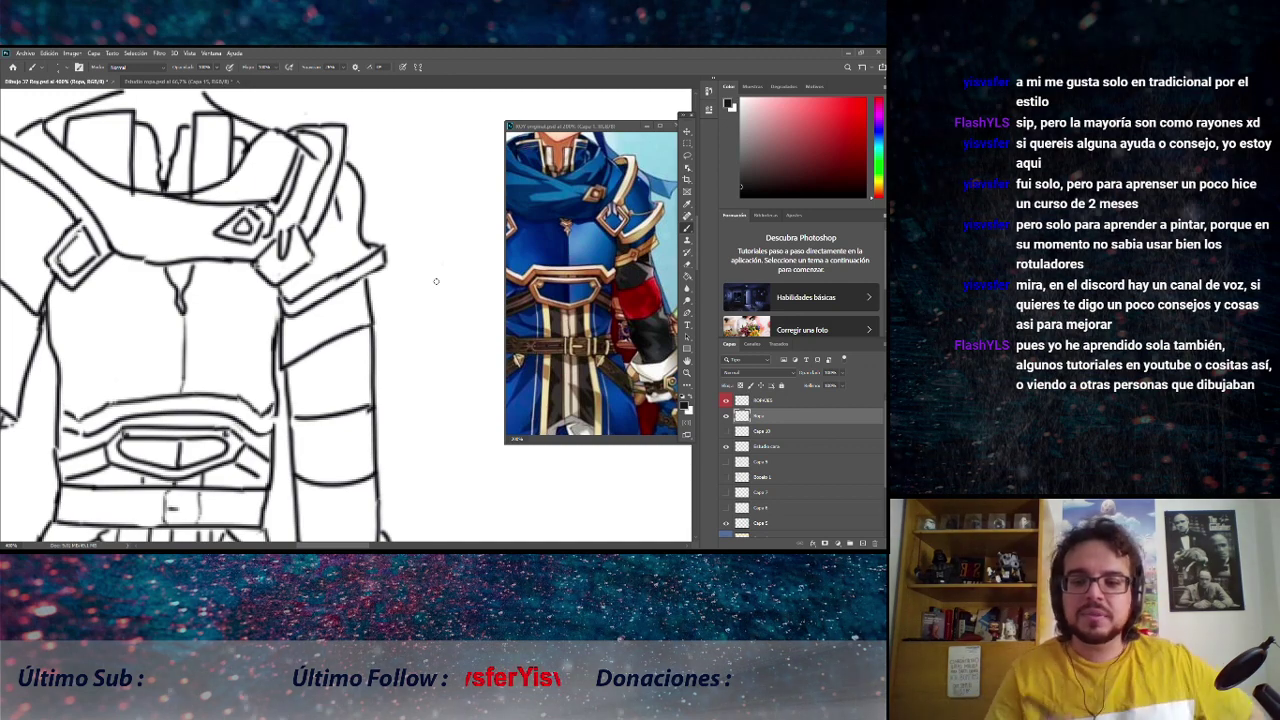
{"action": "left_click", "coordinate": [752, 401]}
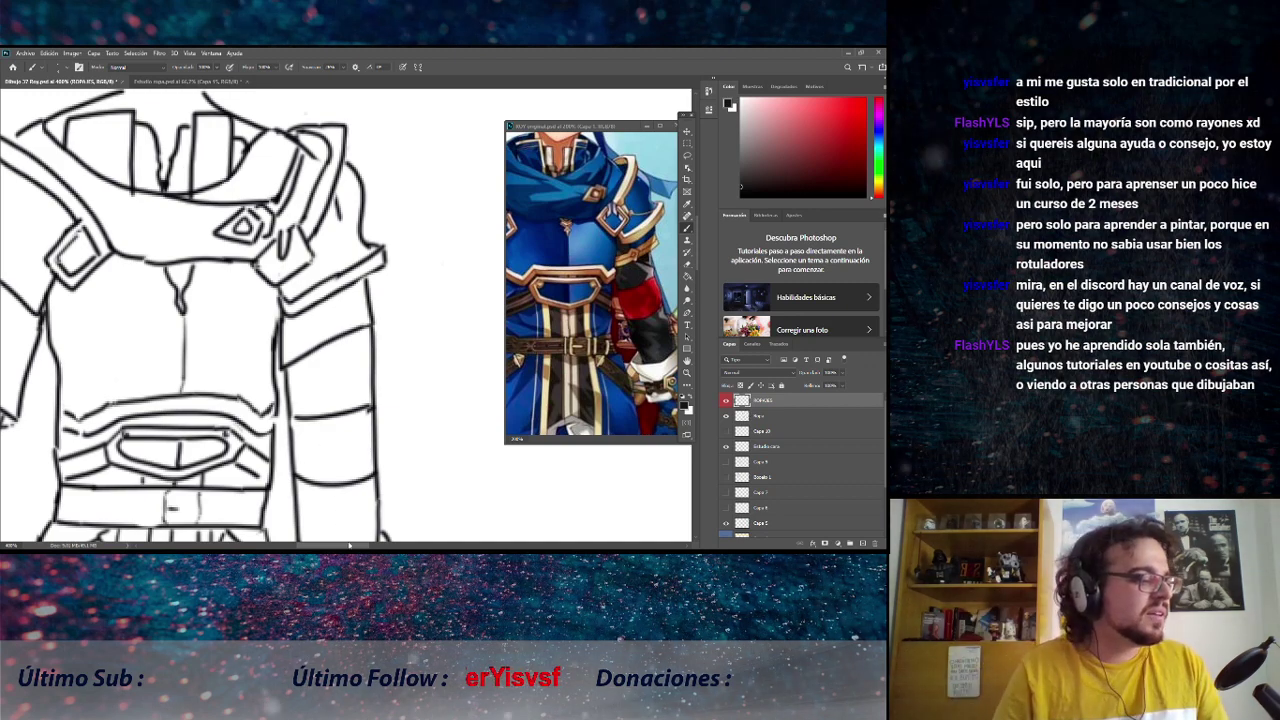
Bring the chest and collar into view in drawing and reference, and redraw the inner trim line of the shoulder strap down to its diamond clasp.
{"action": "key", "text": "ctrl+plus"}
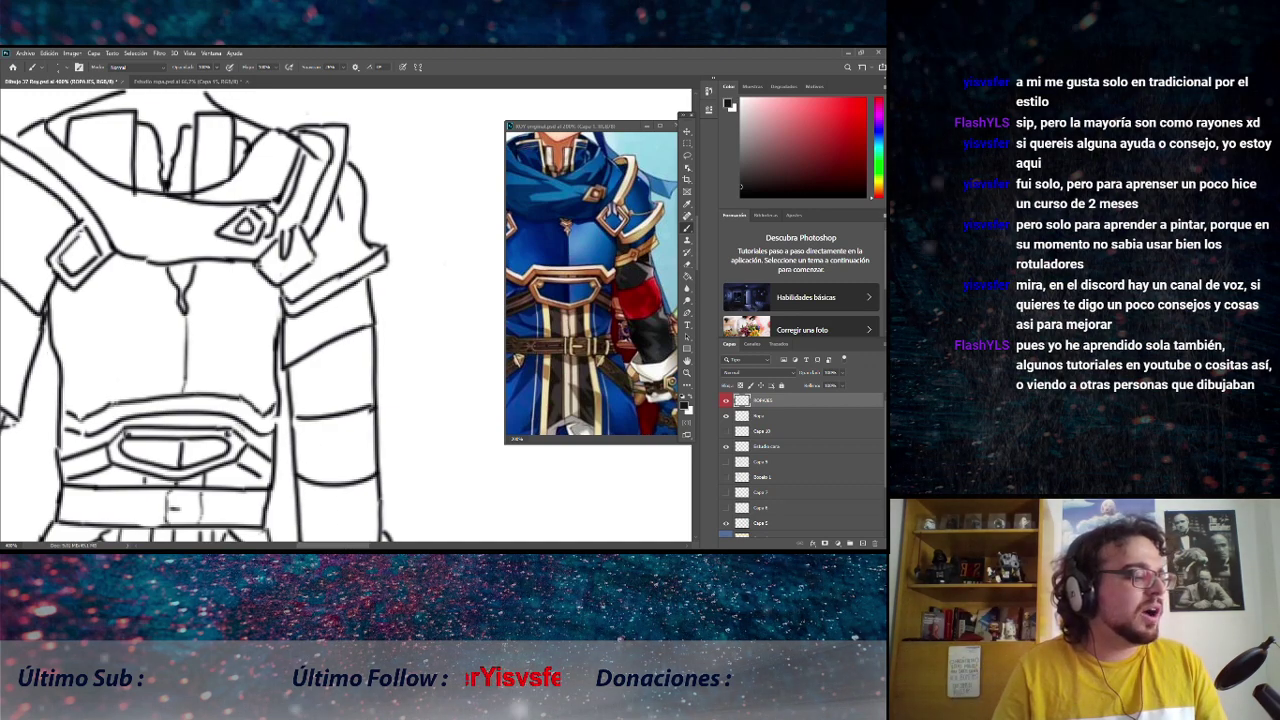
{"action": "key", "text": "ctrl+plus"}
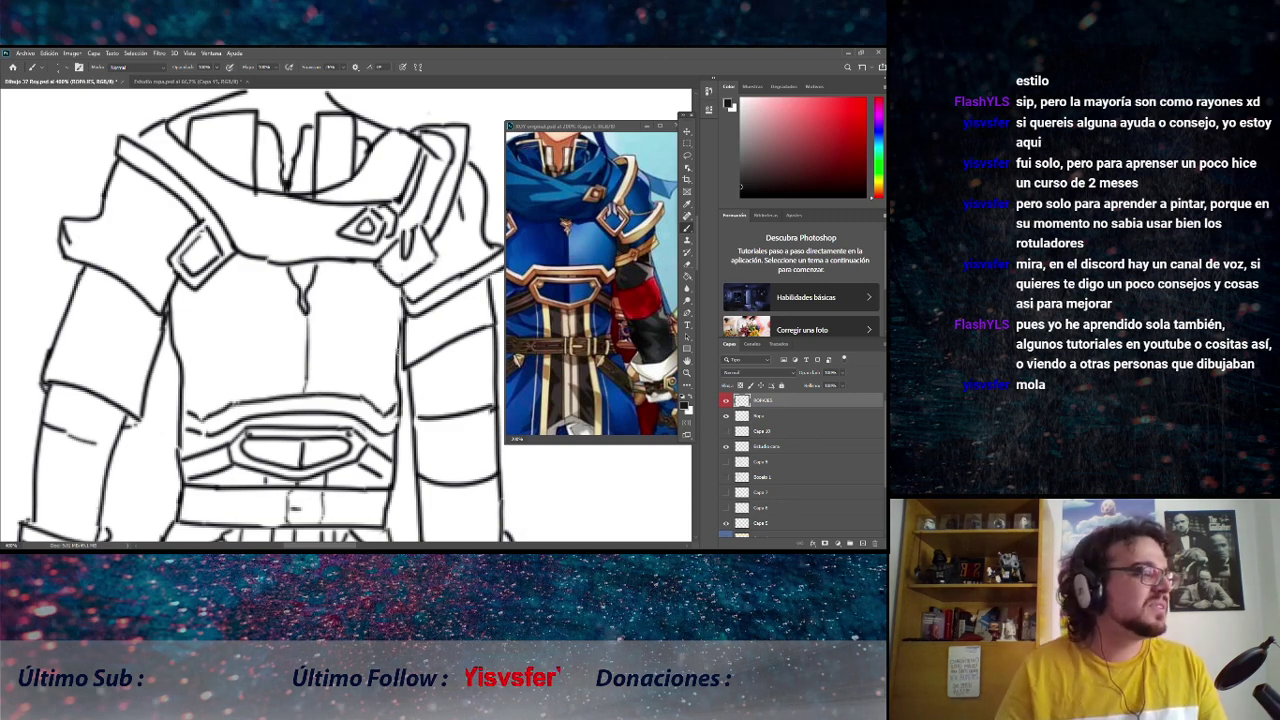
{"action": "scroll", "coordinate": [345, 321], "scroll_direction": "up", "scroll_amount": 3}
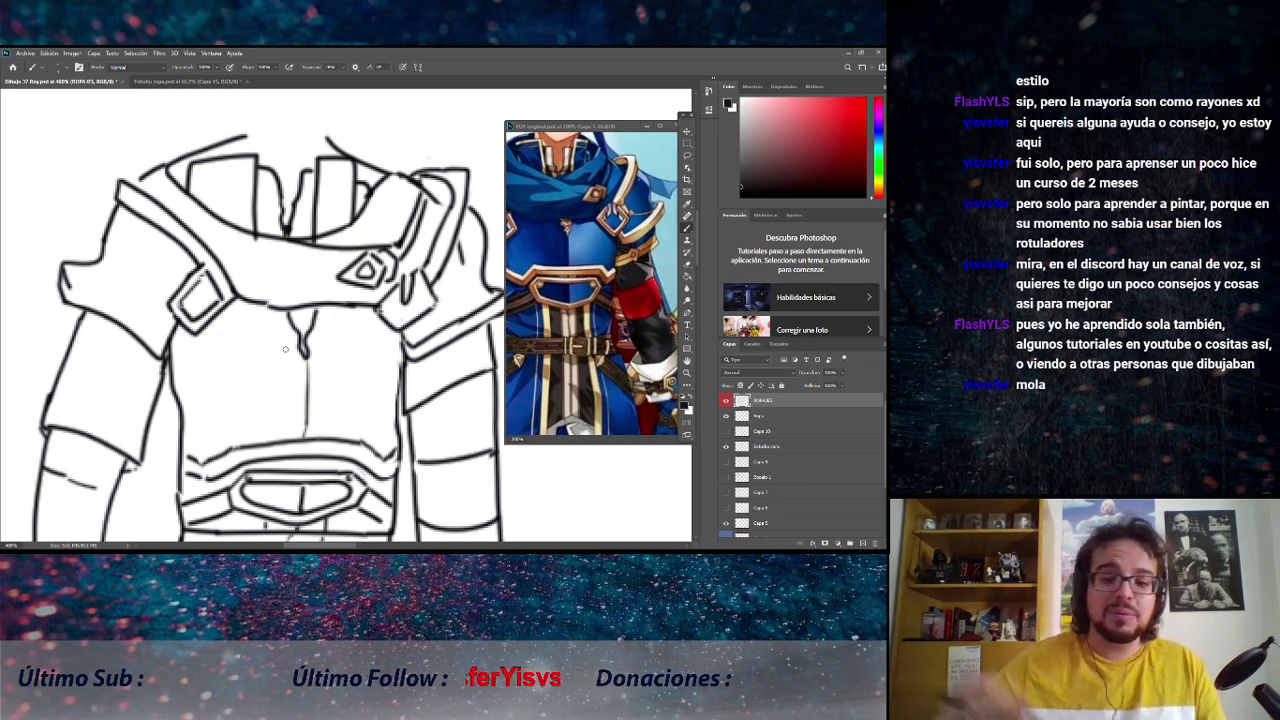
{"action": "scroll", "coordinate": [285, 351], "scroll_direction": "up", "scroll_amount": 3}
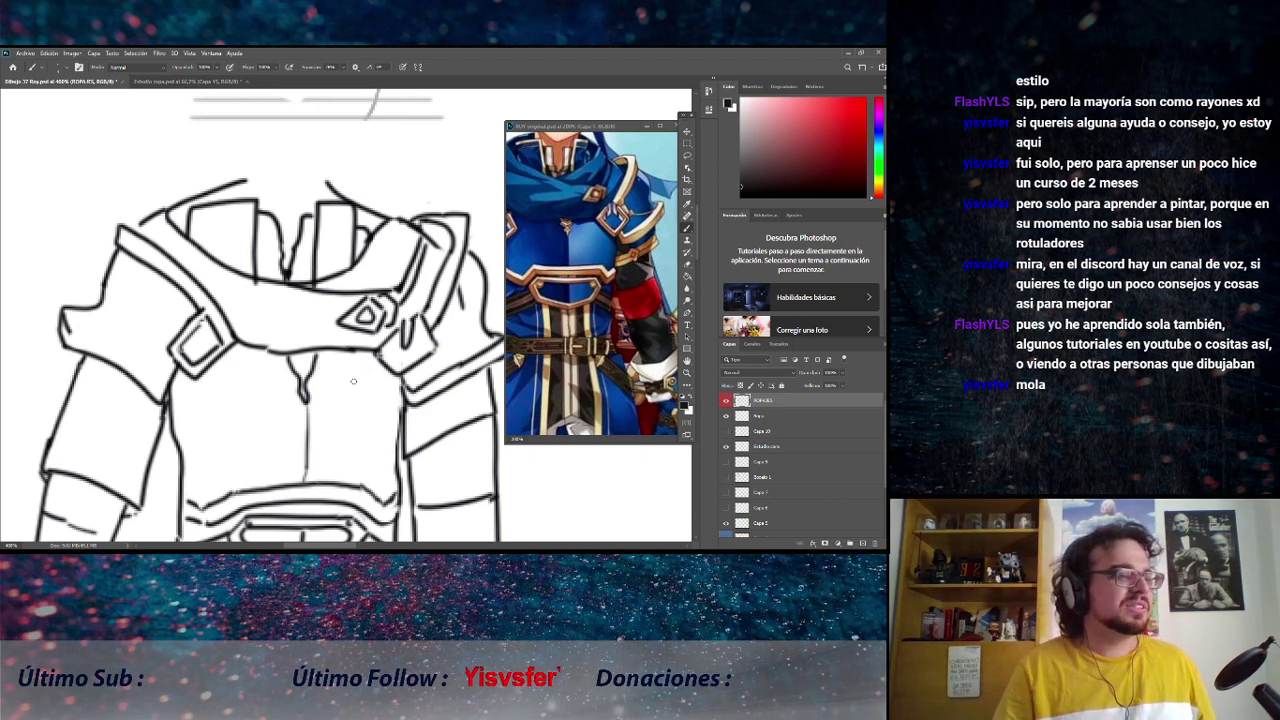
{"action": "left_click_drag", "start_coordinate": [312, 323], "coordinate": [379, 308]}
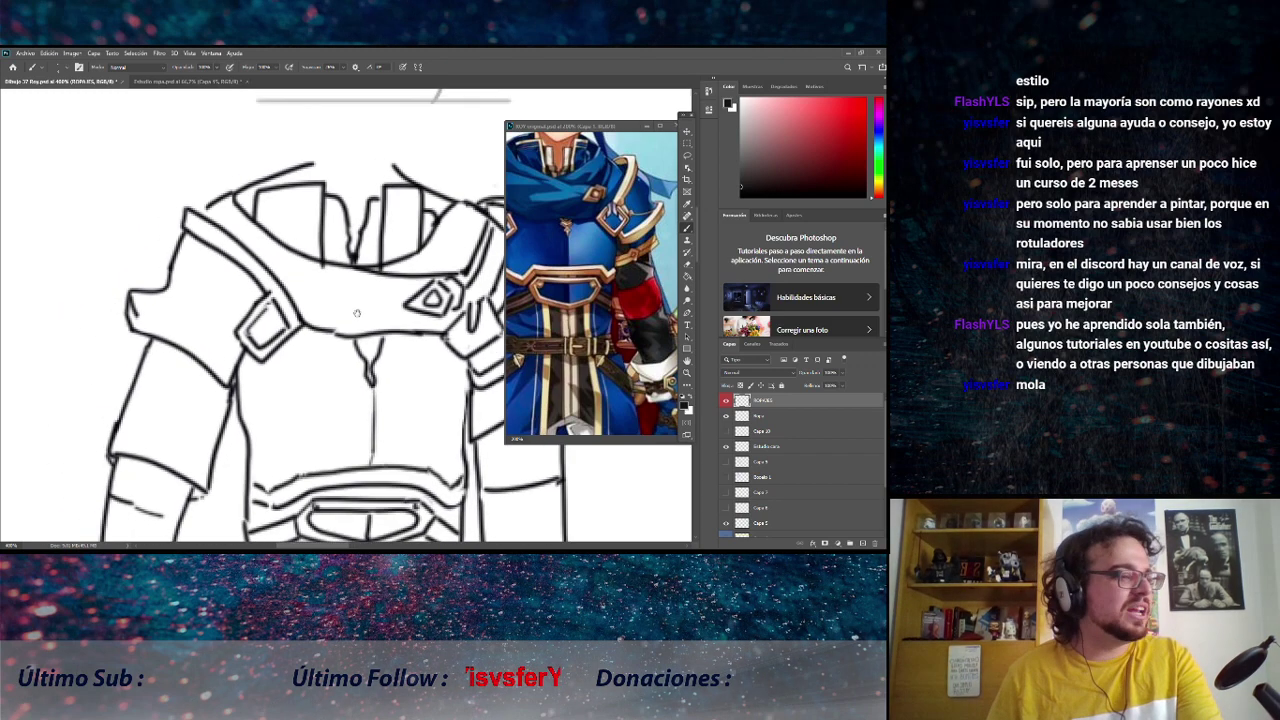
{"action": "left_click", "coordinate": [568, 243]}
{"action": "left_click_drag", "start_coordinate": [568, 243], "coordinate": [608, 245]}
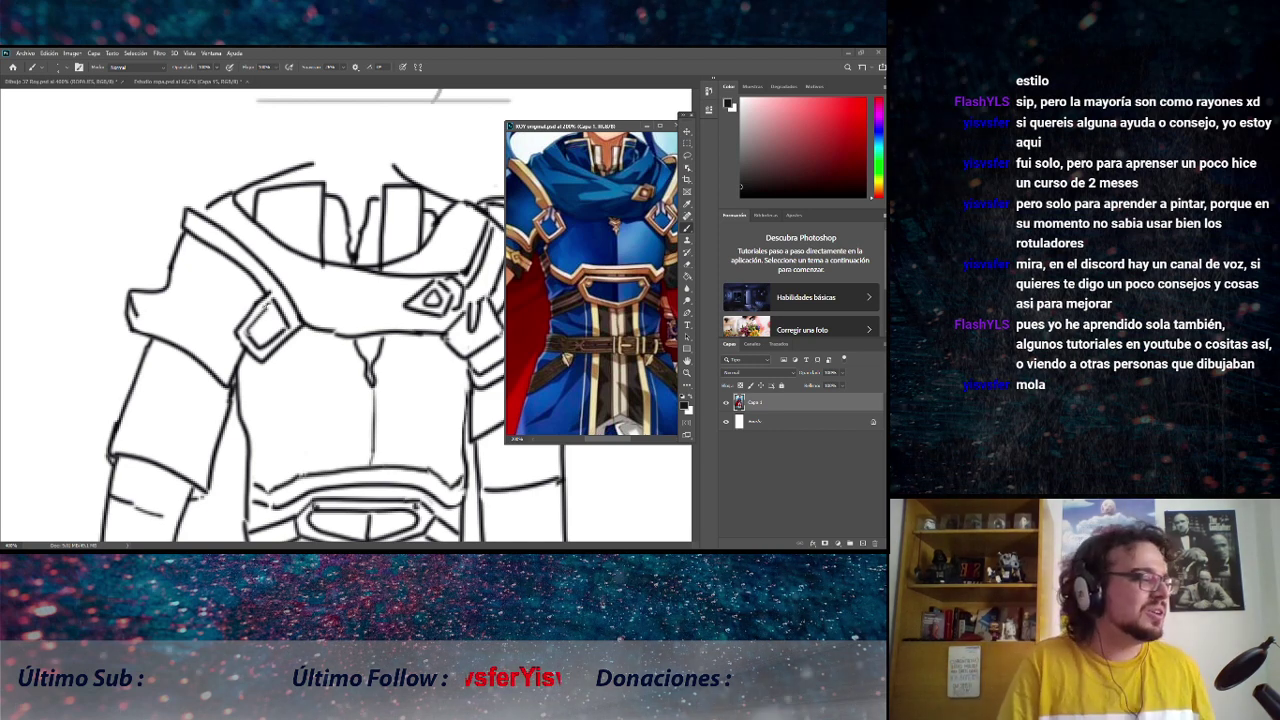
{"action": "left_click", "coordinate": [268, 307]}
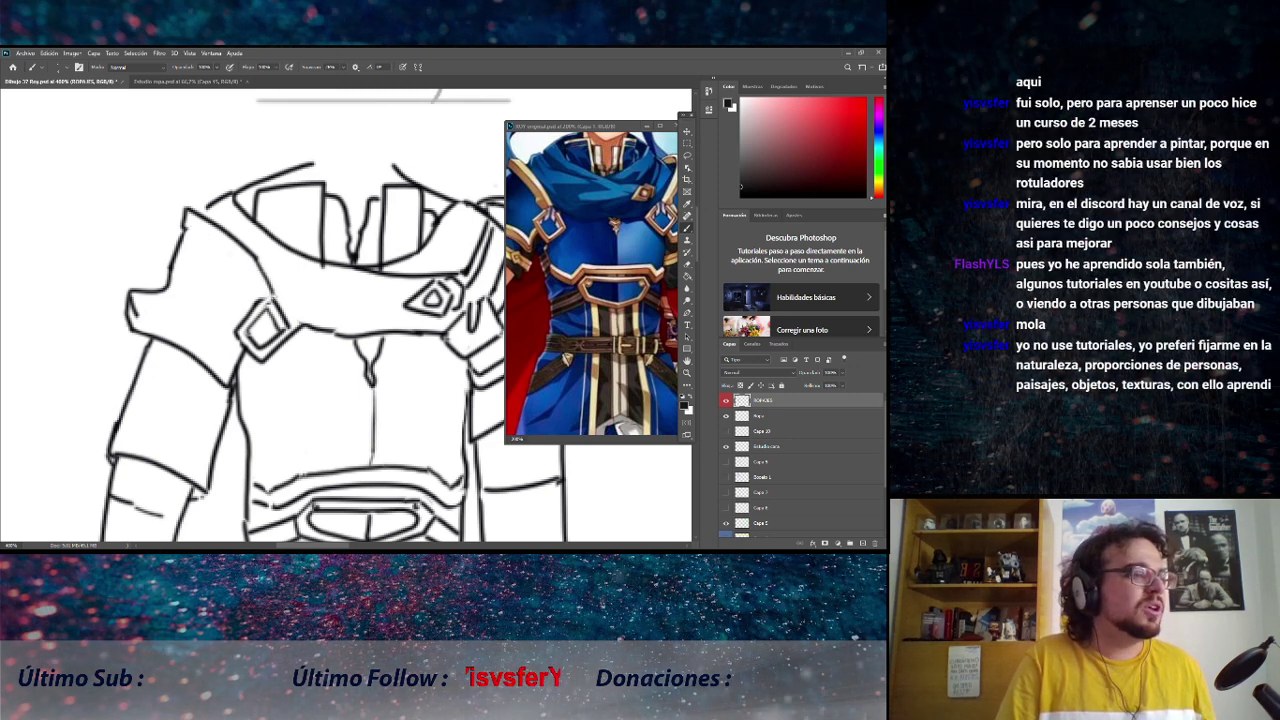
{"action": "left_click_drag", "start_coordinate": [186, 226], "coordinate": [223, 276]}
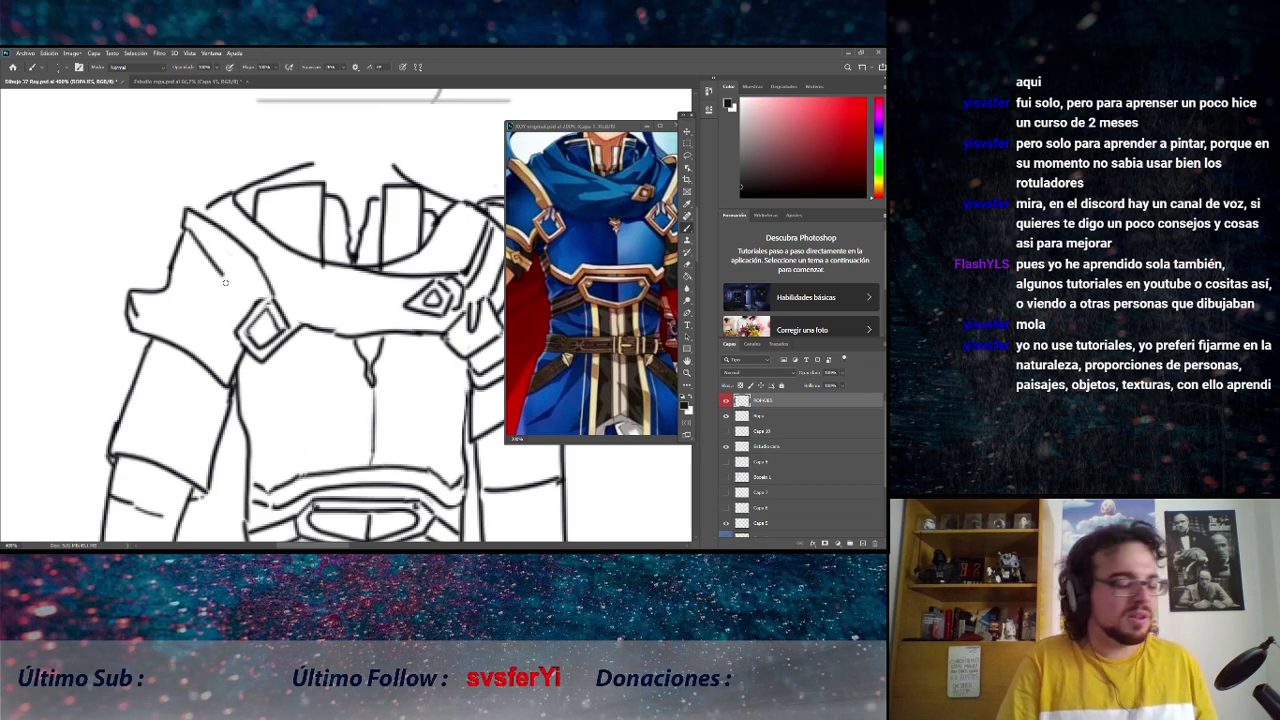
{"action": "key", "text": "ctrl+z"}
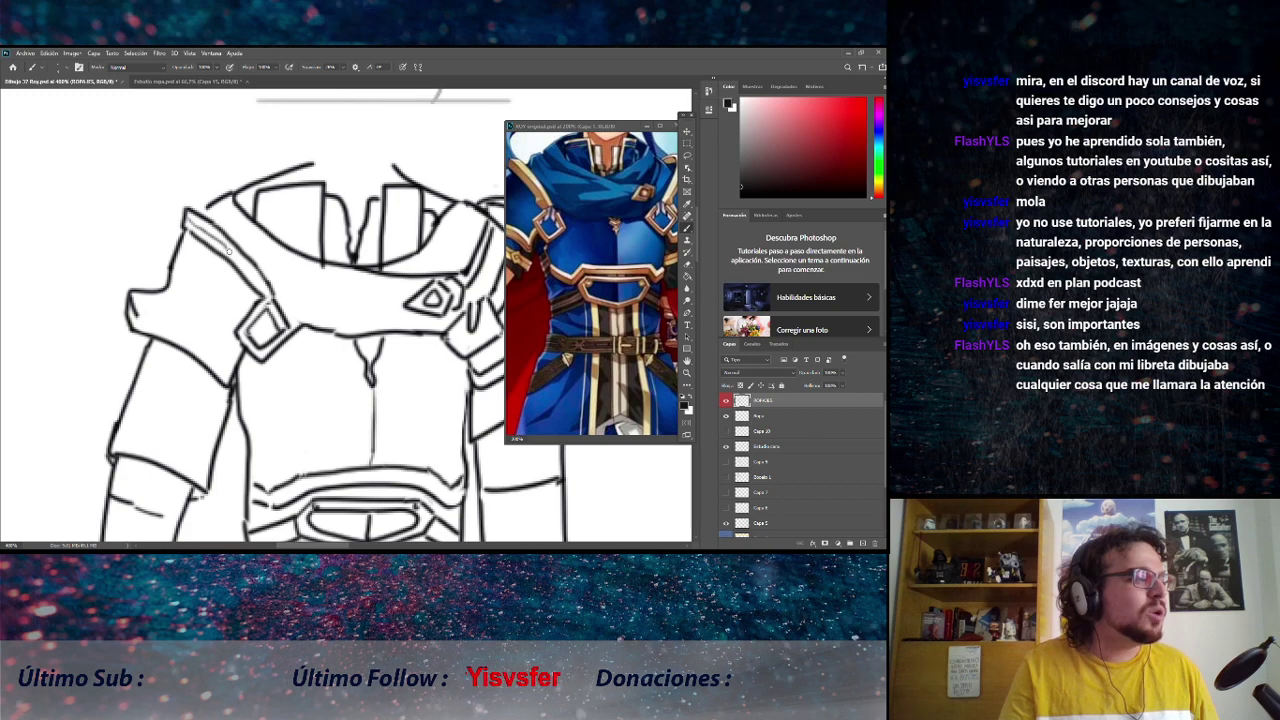
{"action": "left_click_drag", "start_coordinate": [268, 290], "coordinate": [280, 302]}
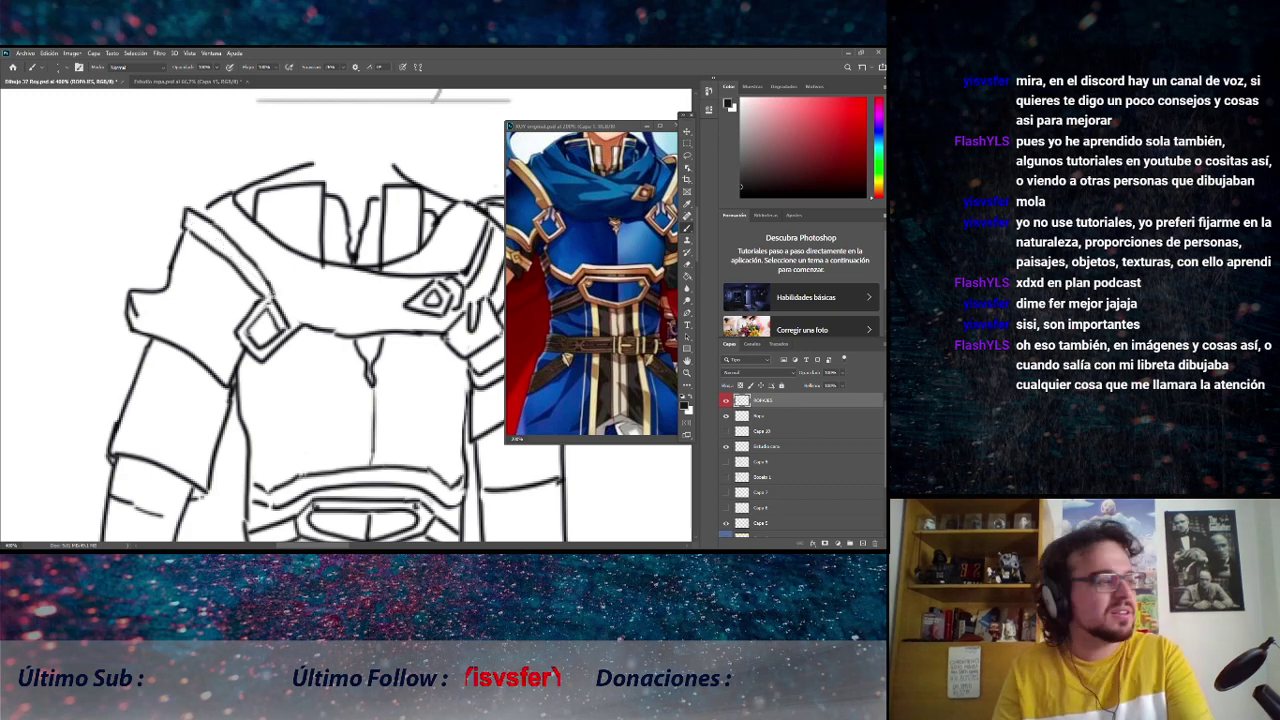
Adjust the brush smoothing and draw a small diamond ornament with an inner detail on the shoulder armour's lower band, beside the reference's arm.
{"action": "left_click", "coordinate": [342, 75]}
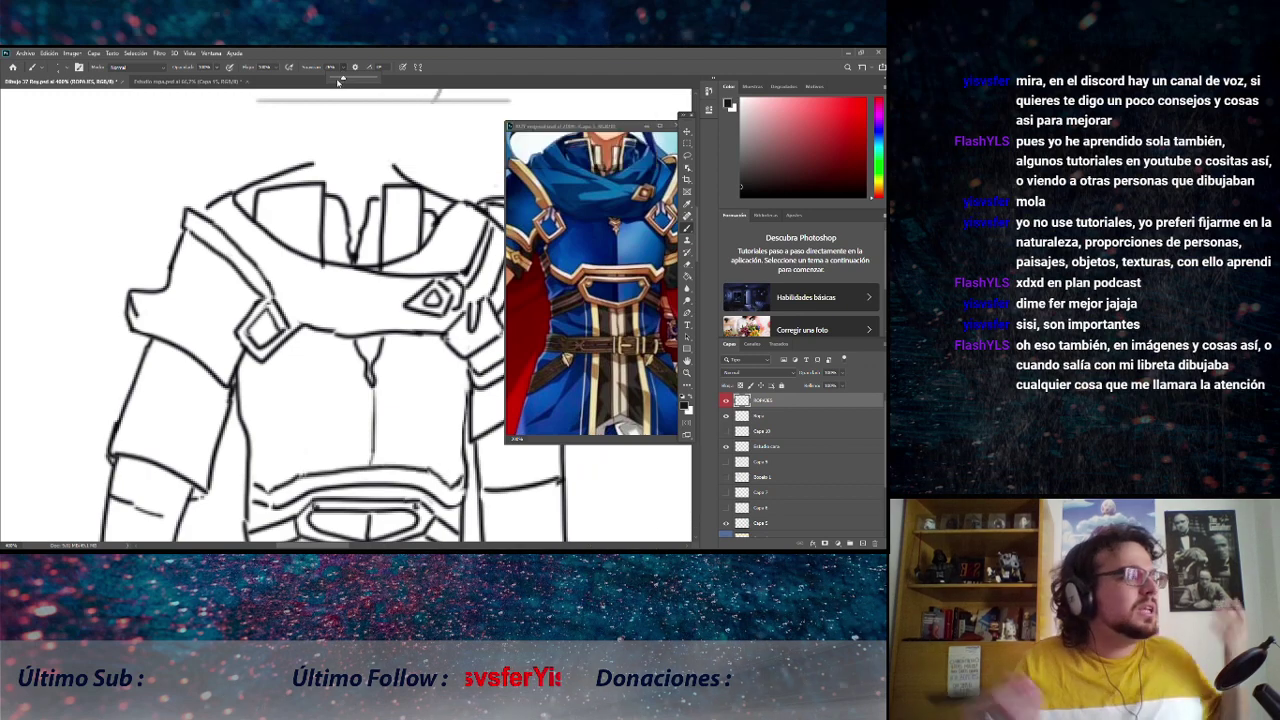
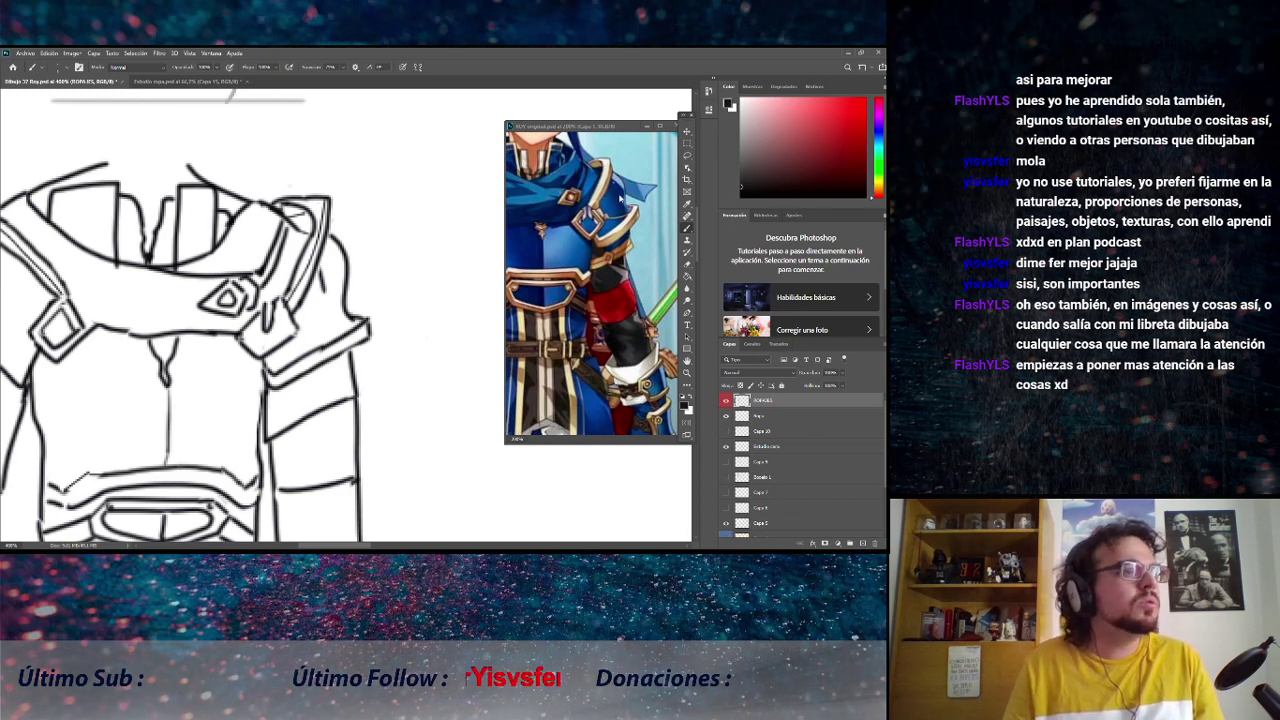
{"action": "mouse_move", "coordinate": [602, 193]}
{"action": "left_mouse_down"}
{"action": "mouse_move", "coordinate": [613, 228]}
{"action": "mouse_move", "coordinate": [611, 183]}
{"action": "left_mouse_up"}
{"action": "left_click", "coordinate": [400, 401]}
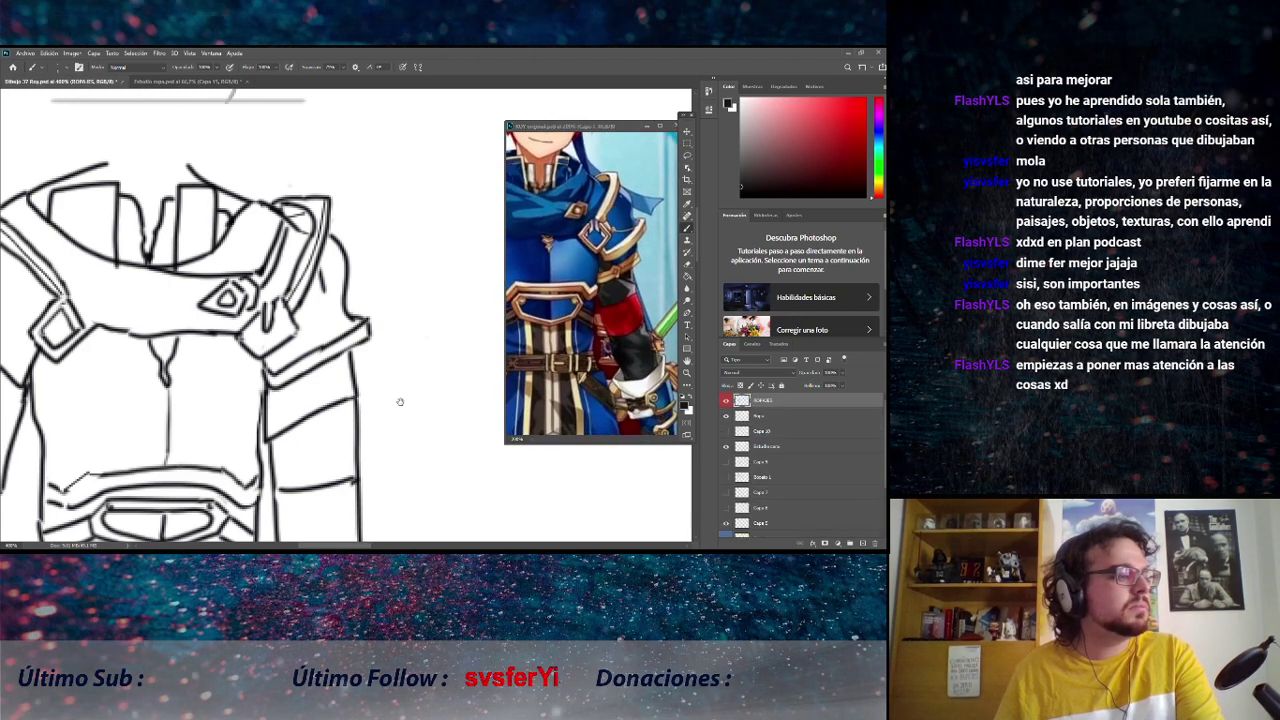
{"action": "scroll", "coordinate": [400, 401], "scroll_direction": "down", "scroll_amount": 5}
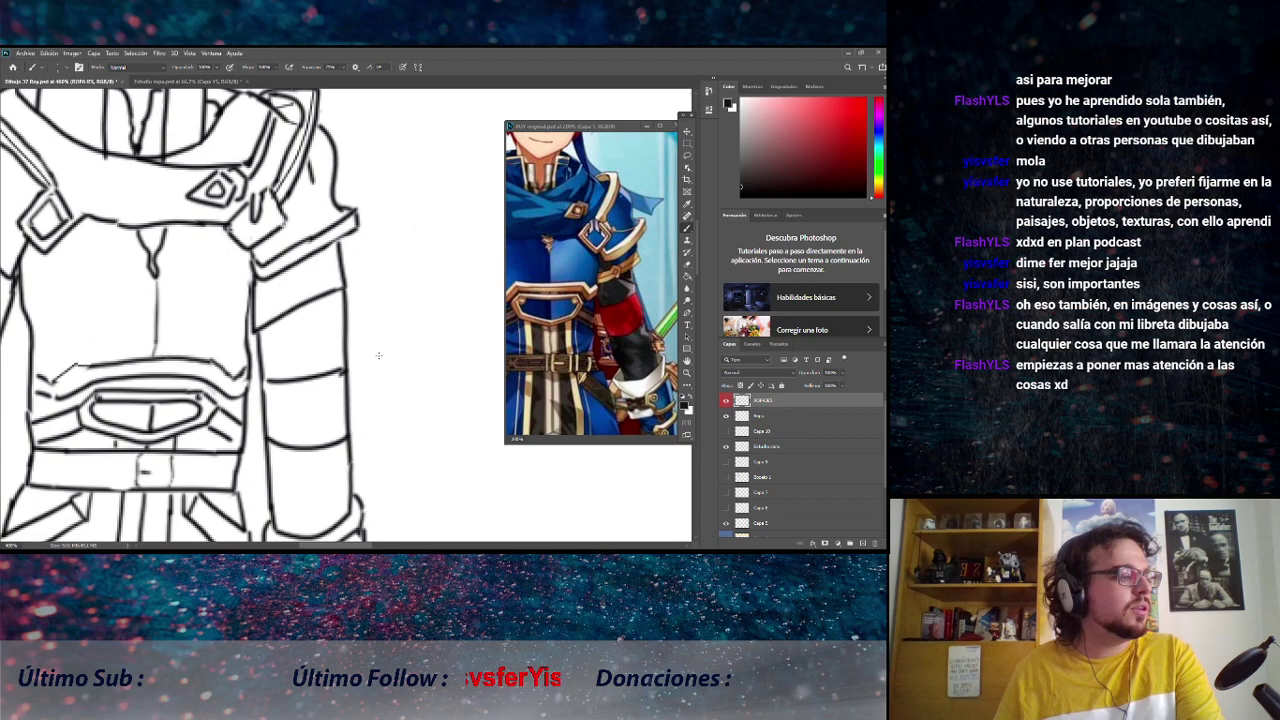
{"action": "scroll", "coordinate": [635, 360], "scroll_direction": "down", "scroll_amount": 5}
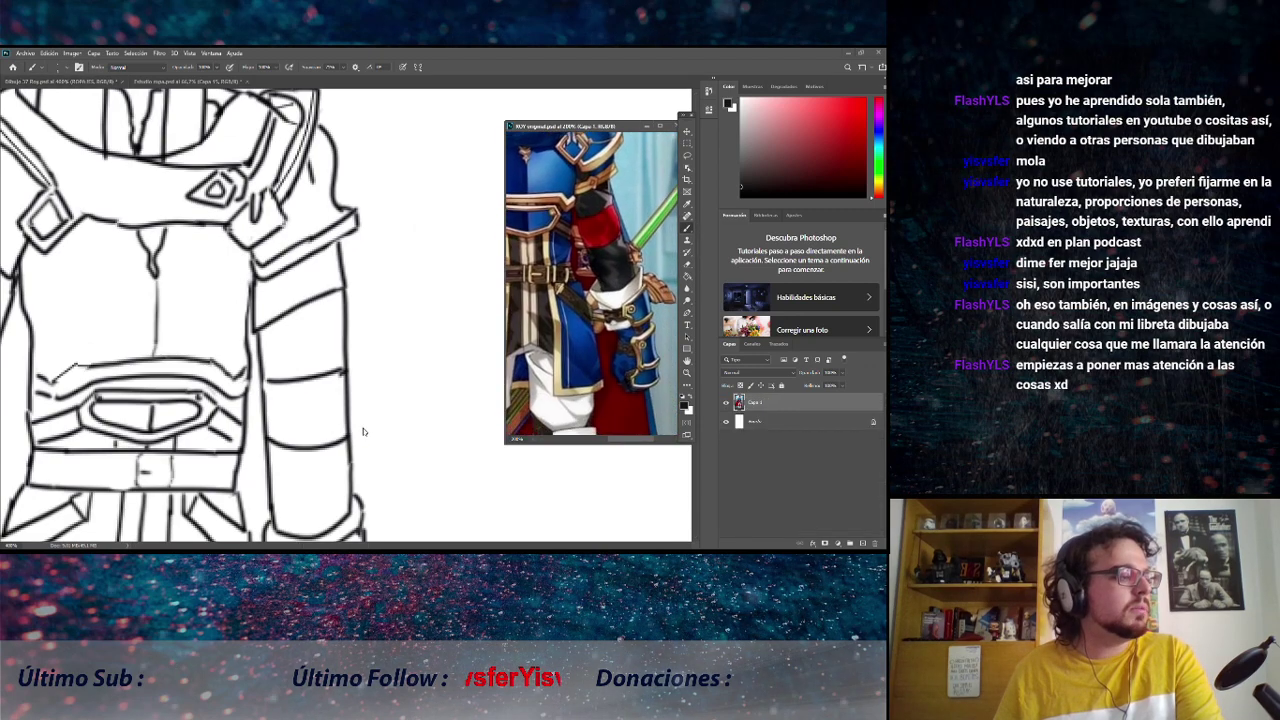
{"action": "scroll", "coordinate": [389, 400], "scroll_direction": "up", "scroll_amount": 3}
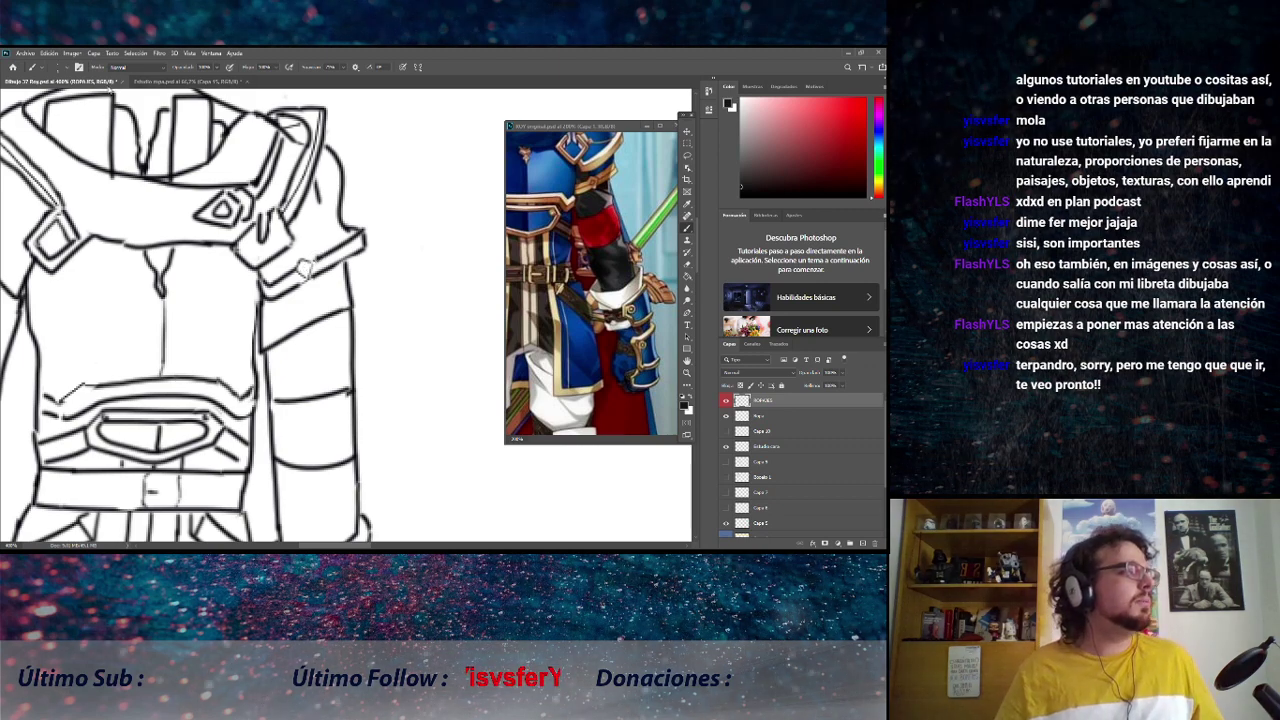
{"action": "key", "text": "ctrl+s"}
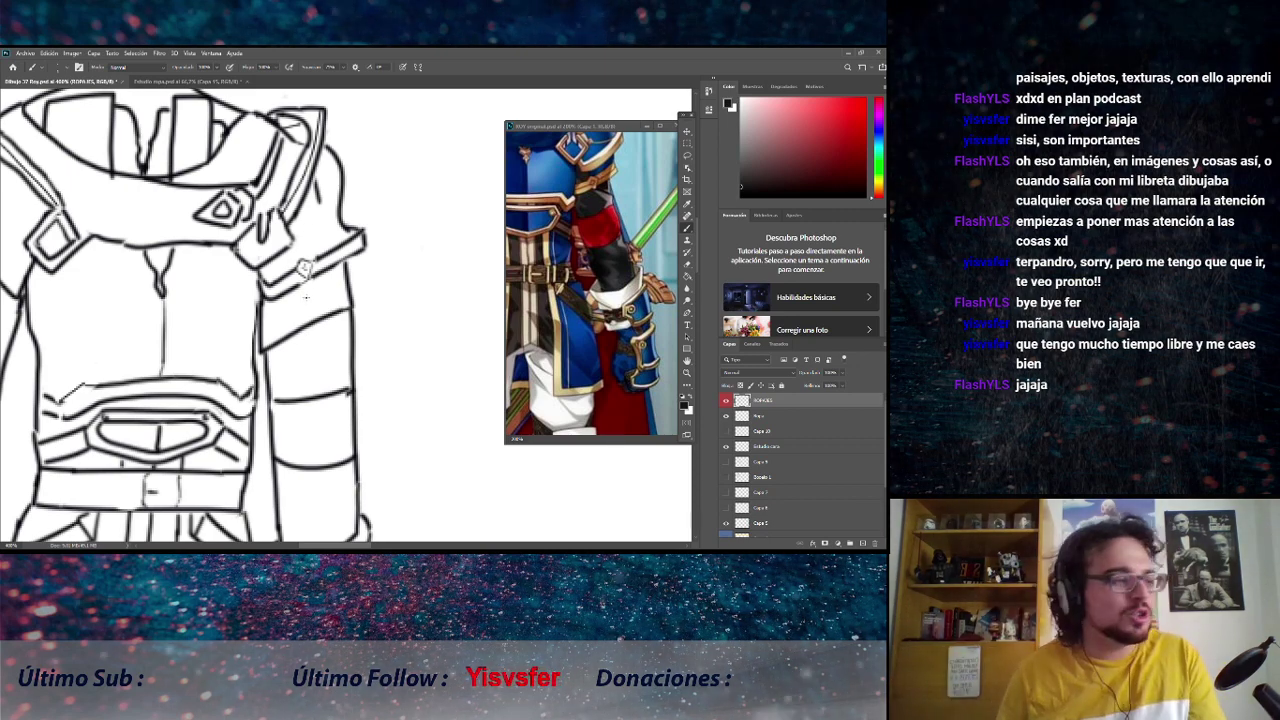
Redraw the upper edge of the glove cuff with a thinner line on the arm nearest the reference, and save the drawing.
{"action": "scroll", "coordinate": [188, 316], "scroll_direction": "down", "scroll_amount": 5}
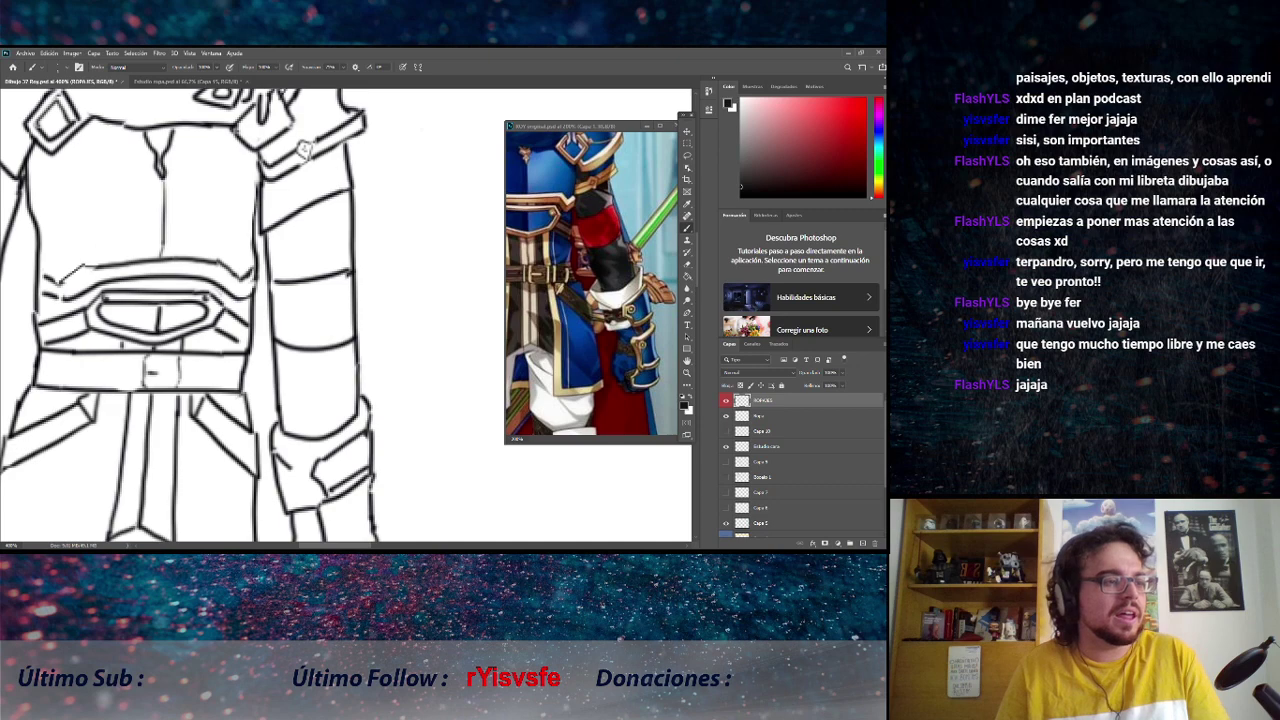
{"action": "scroll", "coordinate": [427, 308], "scroll_direction": "down", "scroll_amount": 2}
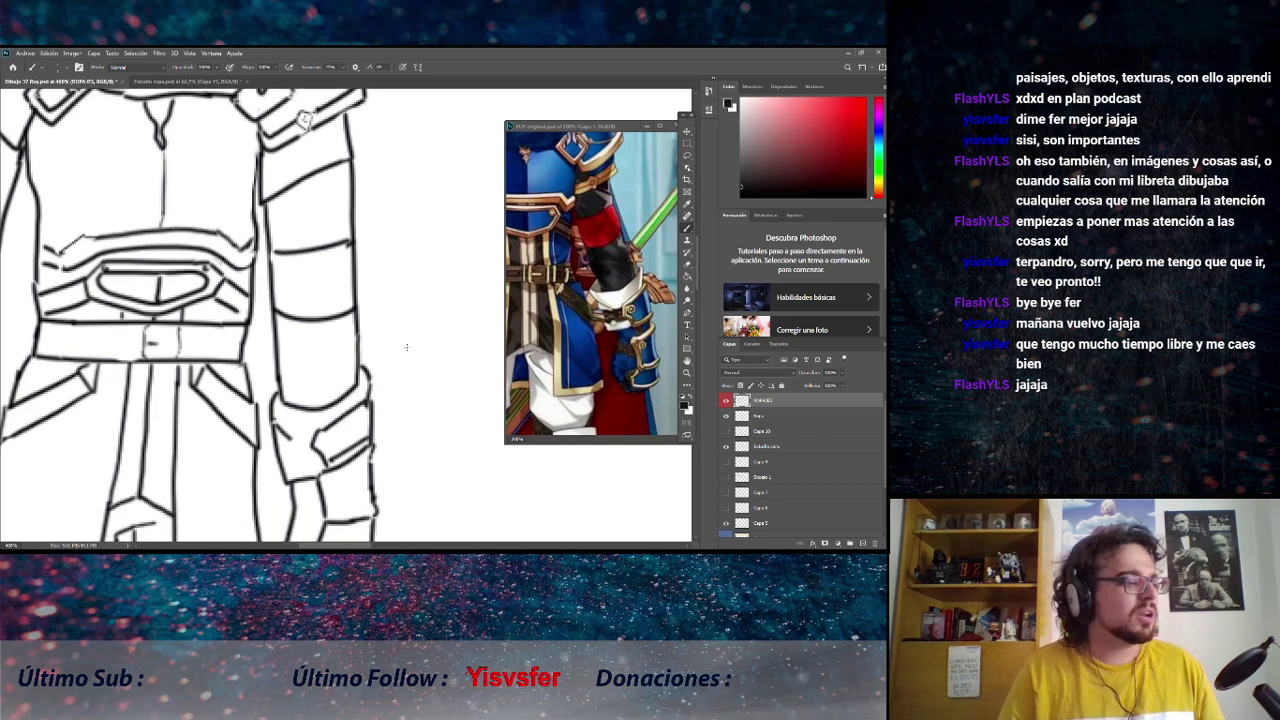
{"action": "scroll", "coordinate": [376, 351], "scroll_direction": "down", "scroll_amount": 4}
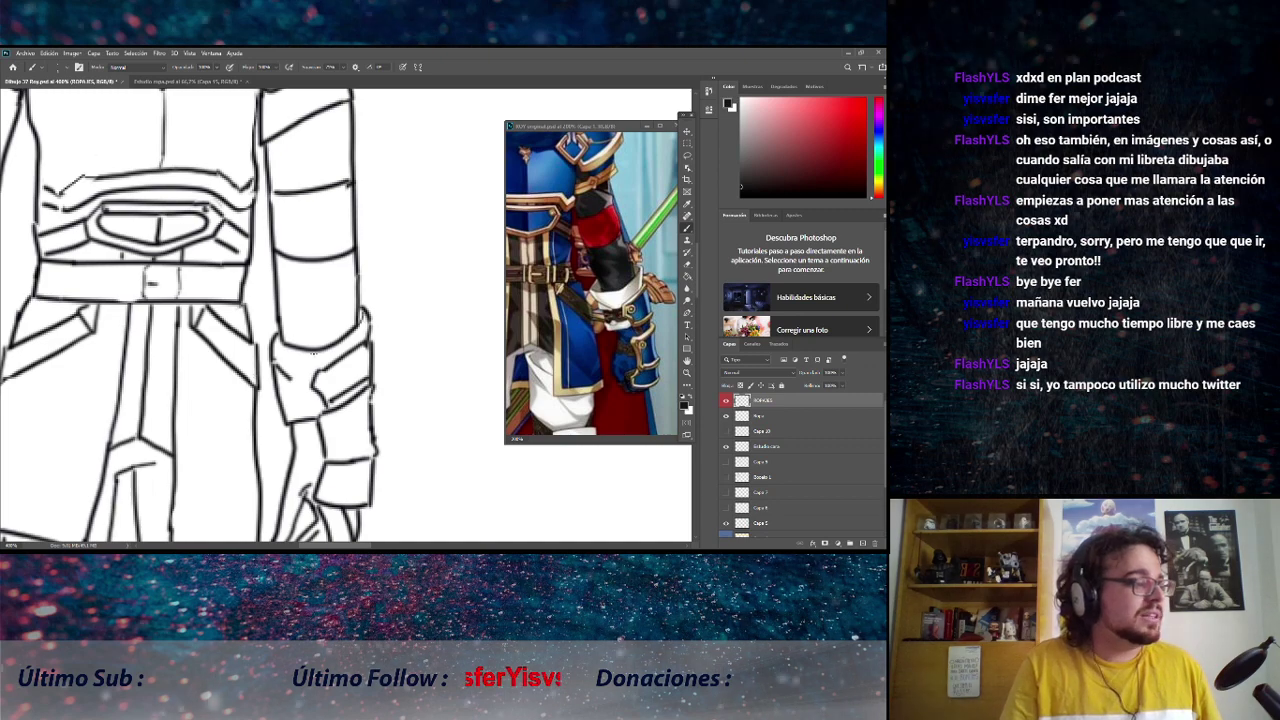
{"action": "right_click", "coordinate": [318, 349]}
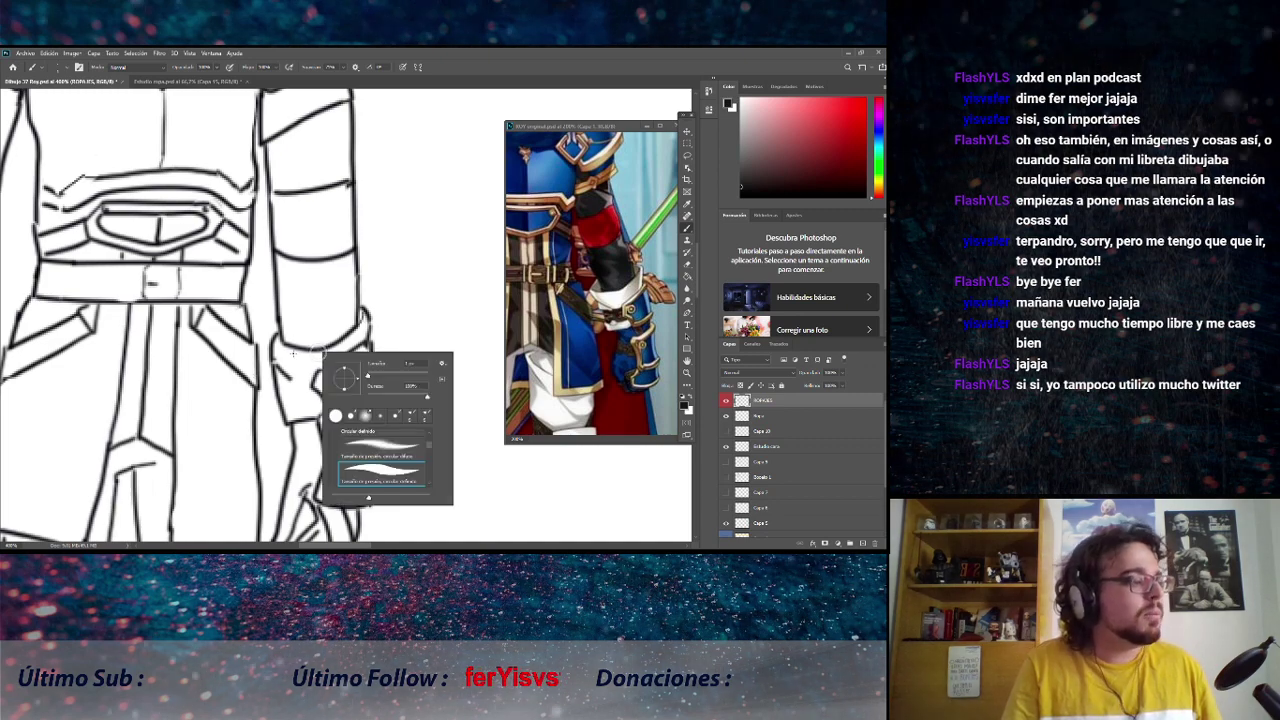
{"action": "key", "text": "Escape"}
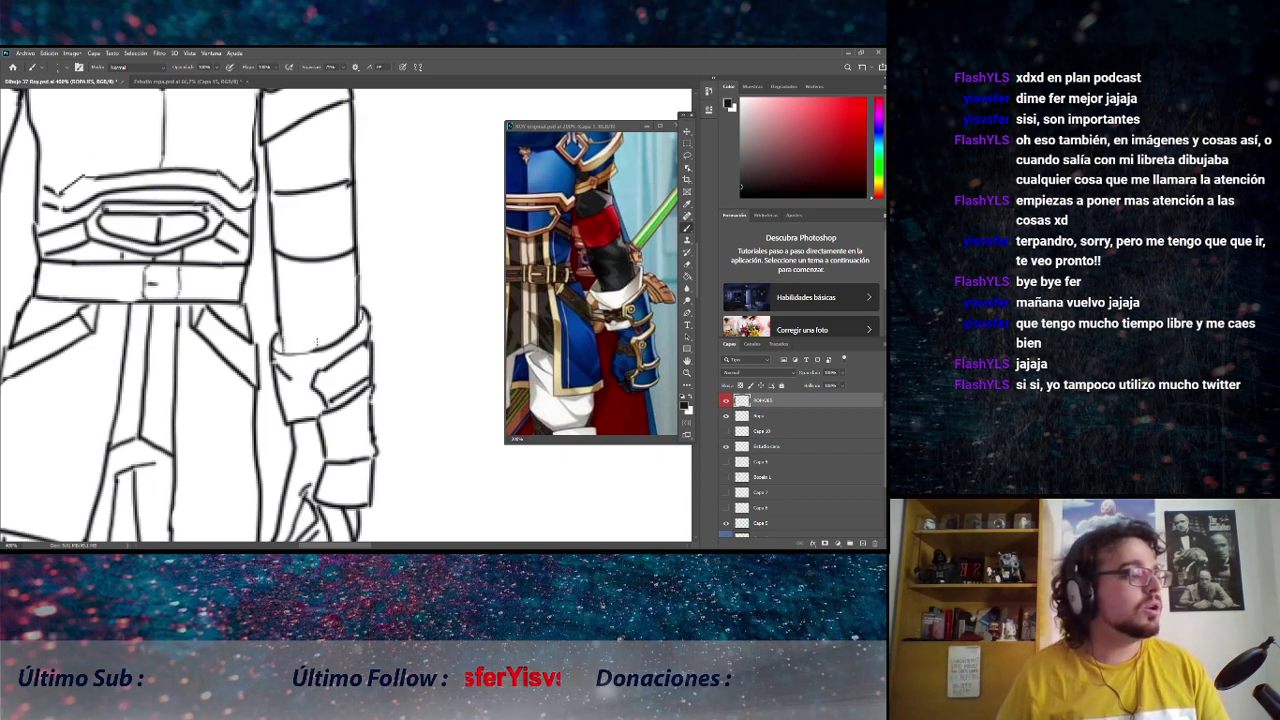
{"action": "scroll", "coordinate": [386, 336], "scroll_direction": "down", "scroll_amount": 1}
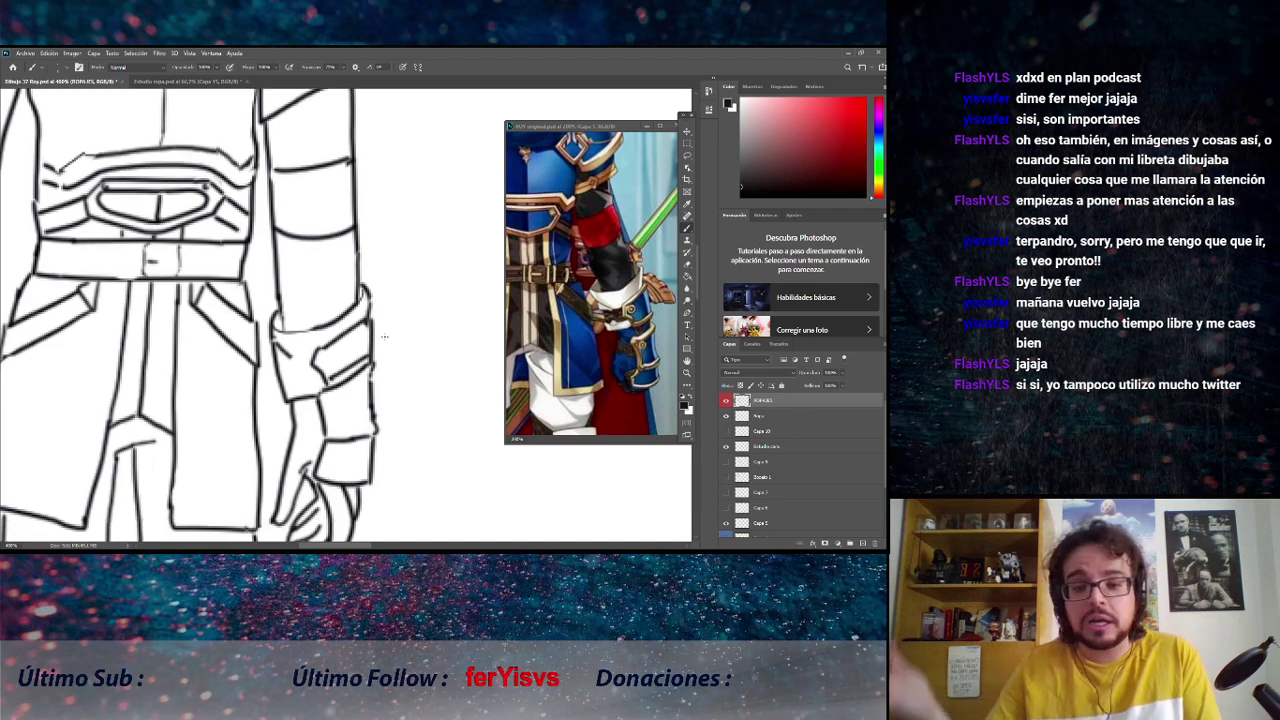
{"action": "scroll", "coordinate": [348, 342], "scroll_direction": "down", "scroll_amount": 1}
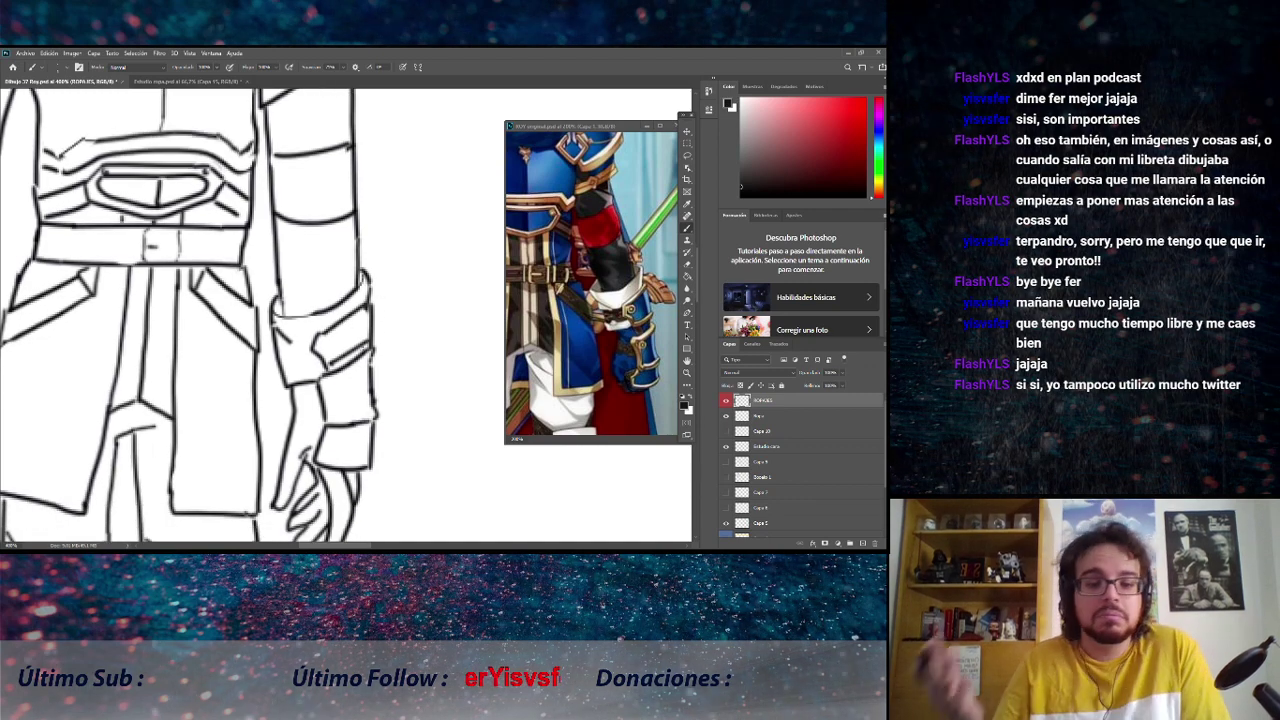
{"action": "left_click", "coordinate": [27, 53]}
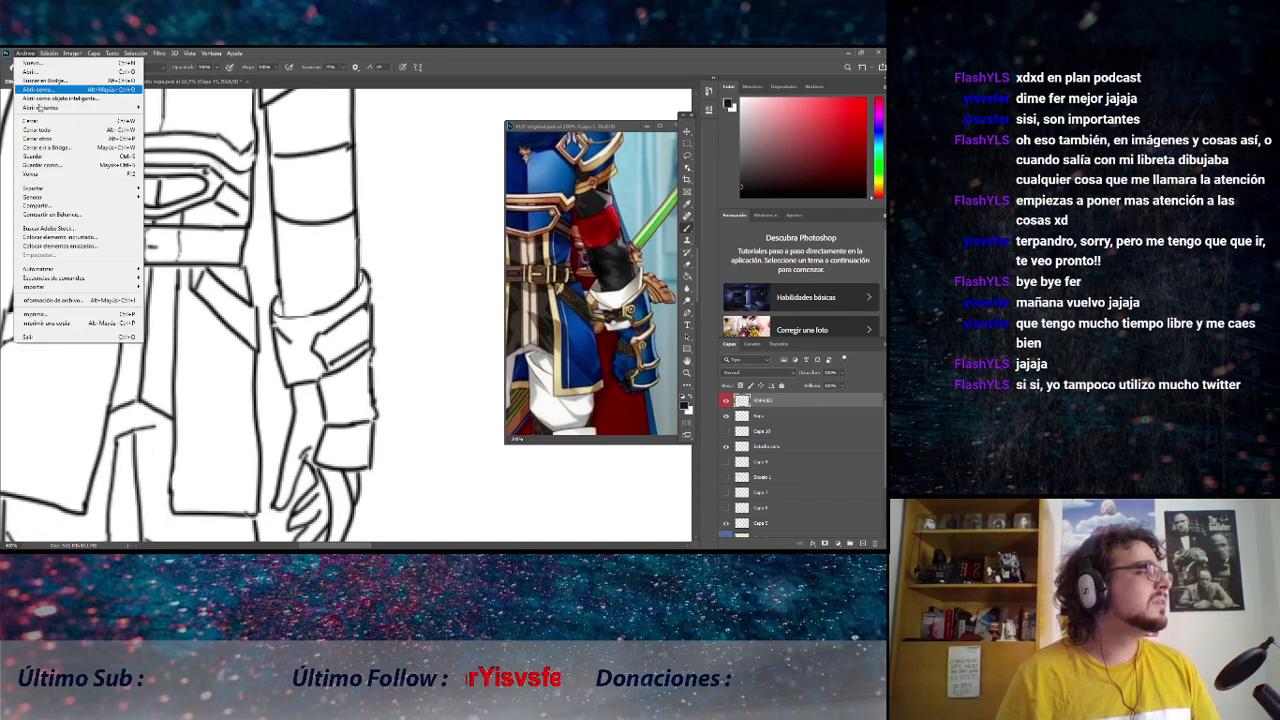
{"action": "left_click", "coordinate": [52, 156]}
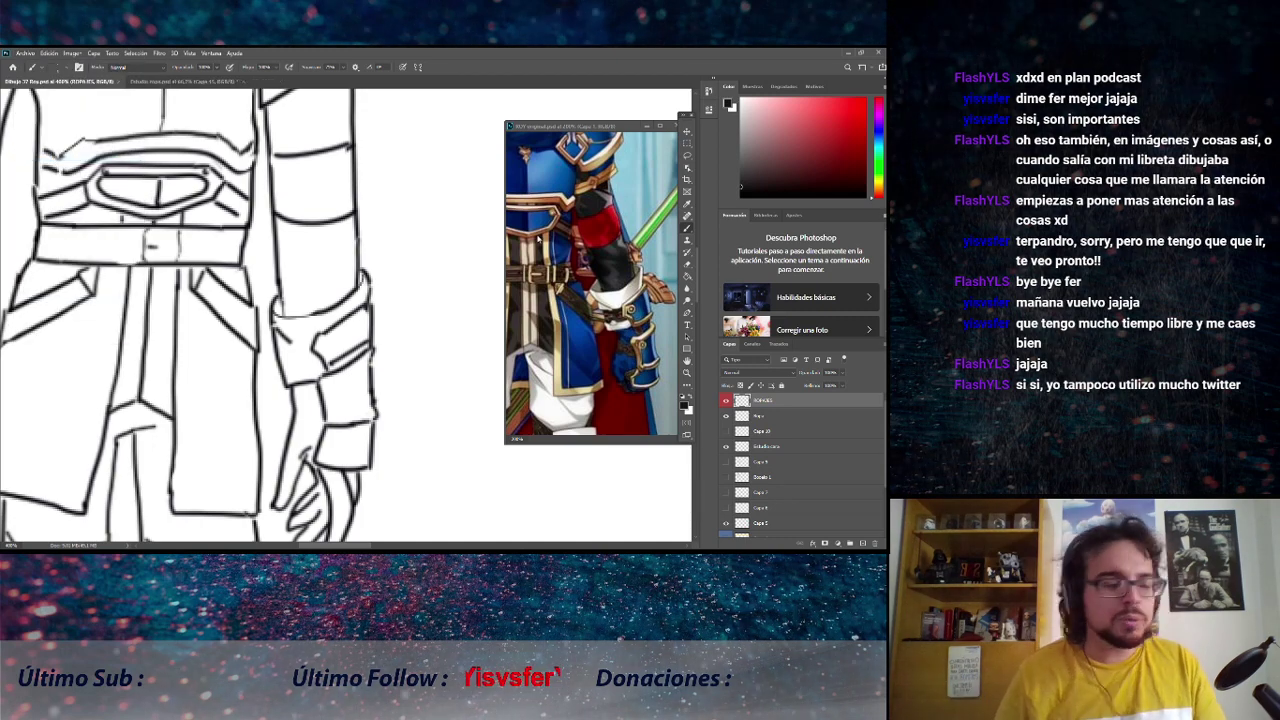
Outline the gauntlet's wrist plate and draw a small round stud with an inner circle on it.
{"action": "scroll", "coordinate": [408, 300], "scroll_direction": "down", "scroll_amount": 1}
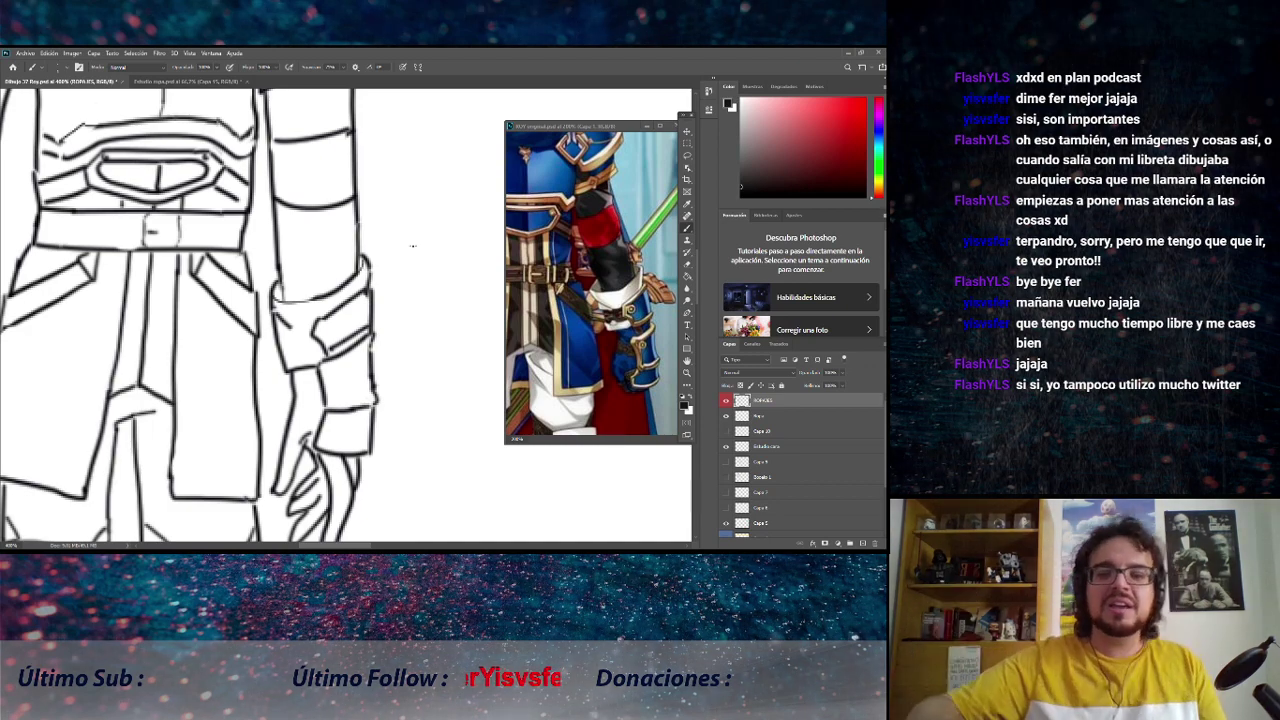
{"action": "scroll", "coordinate": [436, 295], "scroll_direction": "down", "scroll_amount": 2}
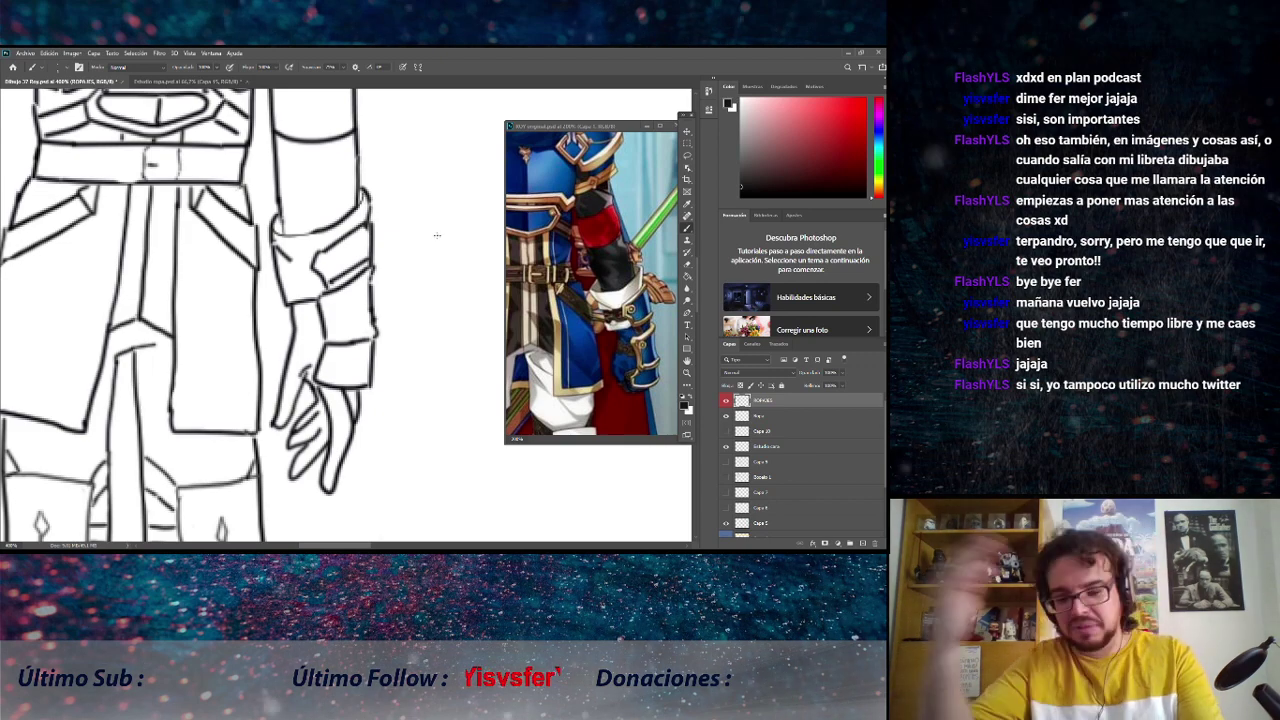
{"action": "left_click_drag", "start_coordinate": [431, 217], "coordinate": [484, 220]}
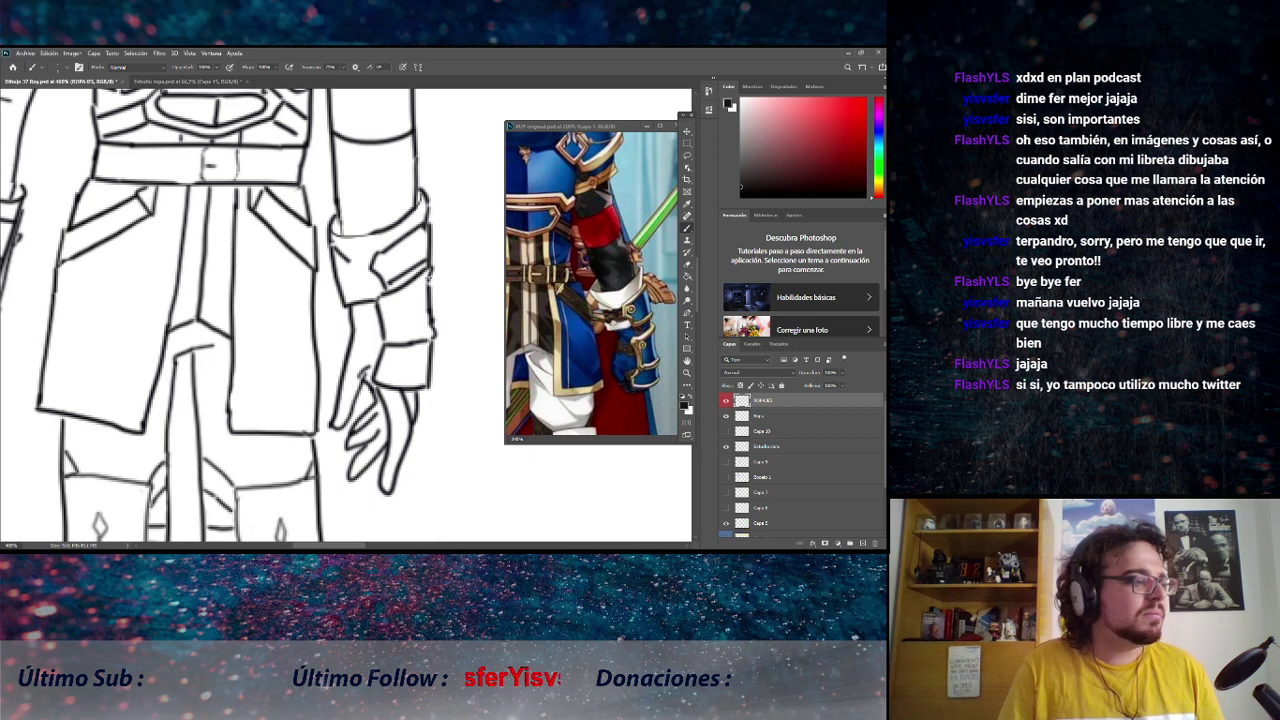
{"action": "left_click_drag", "start_coordinate": [430, 273], "coordinate": [381, 300]}
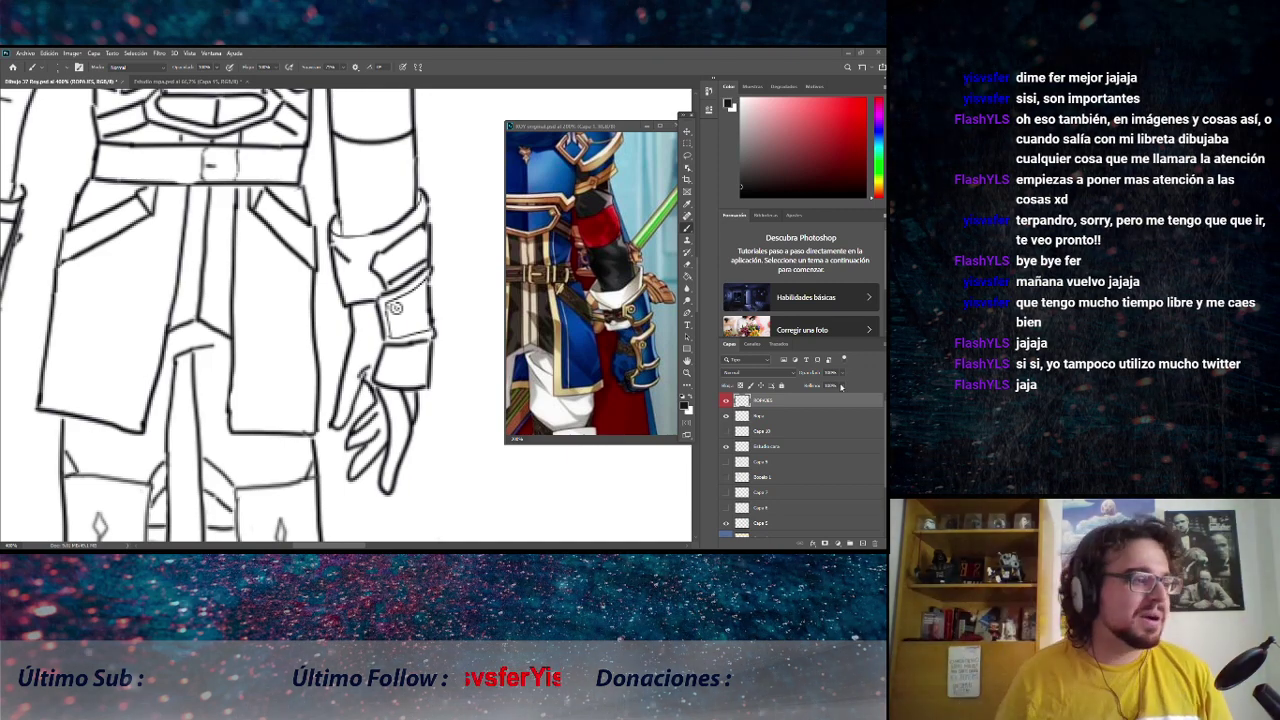
Draw a second round stud on the gauntlet plate above the wrist, undoing and redrawing its inner detail.
{"action": "scroll", "coordinate": [433, 373], "scroll_direction": "down", "scroll_amount": 3}
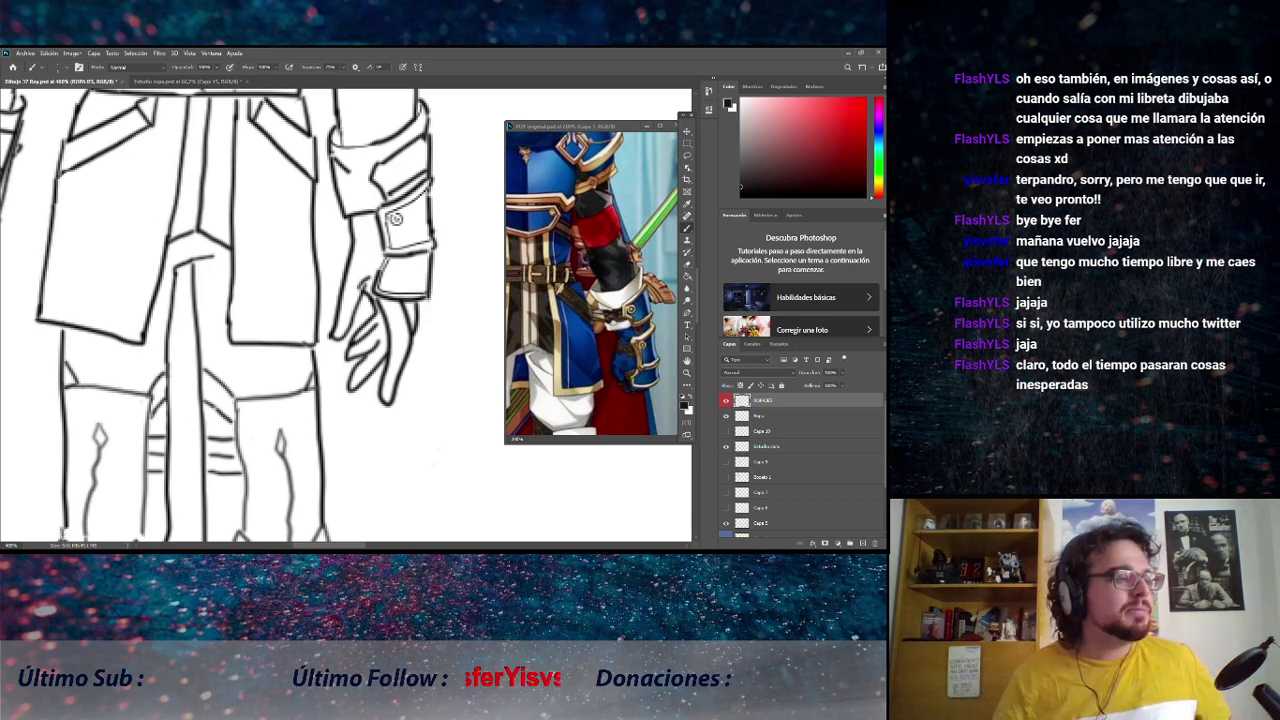
{"action": "scroll", "coordinate": [450, 338], "scroll_direction": "up", "scroll_amount": 2}
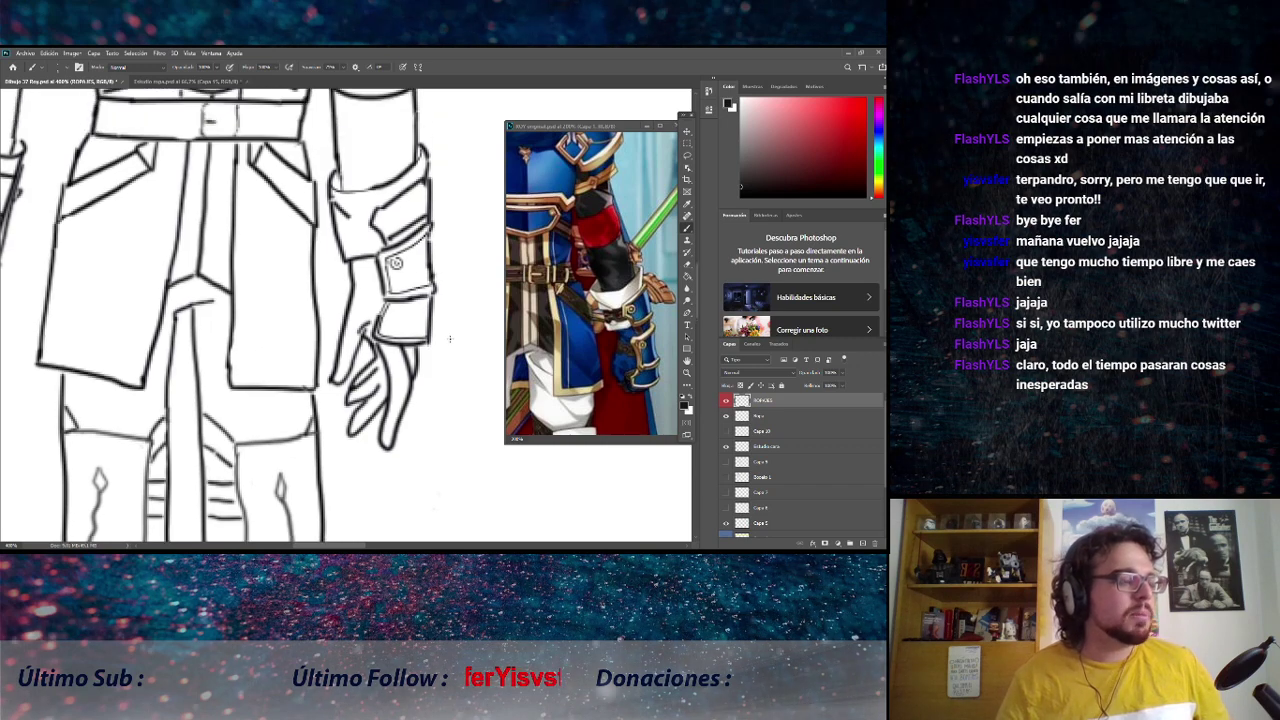
{"action": "scroll", "coordinate": [450, 338], "scroll_direction": "up", "scroll_amount": 3}
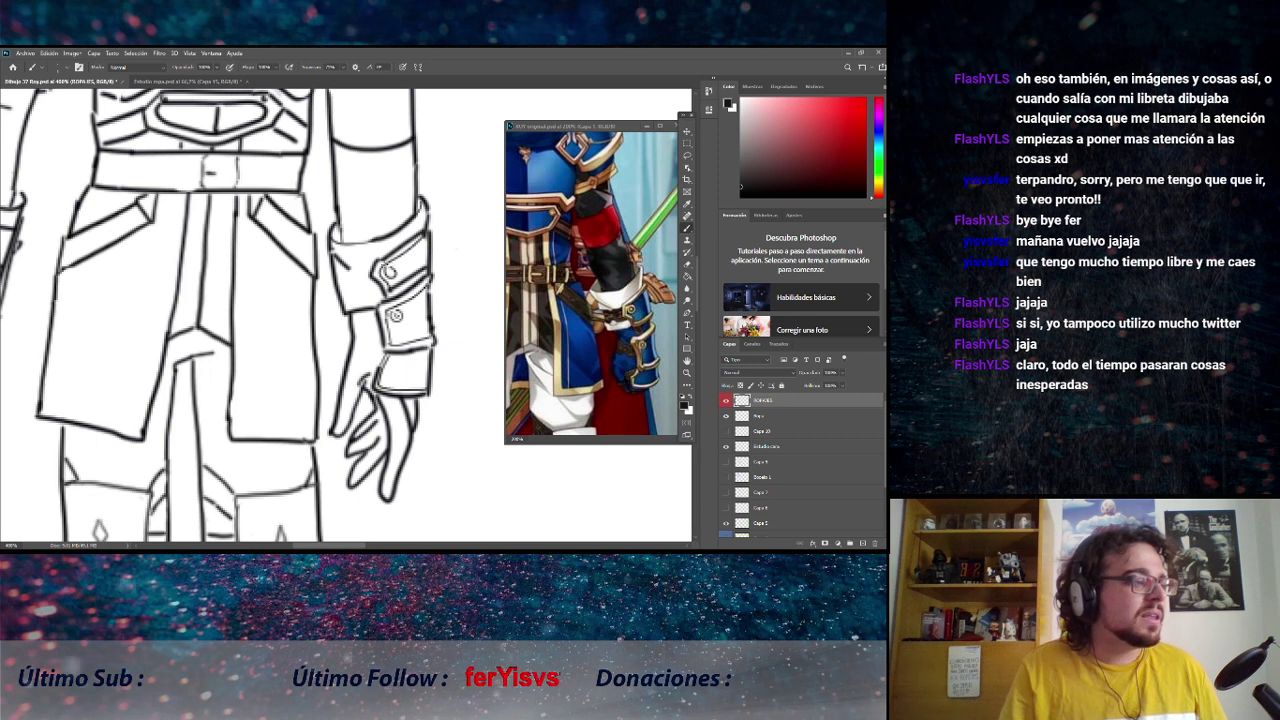
{"action": "key", "text": "ctrl+z"}
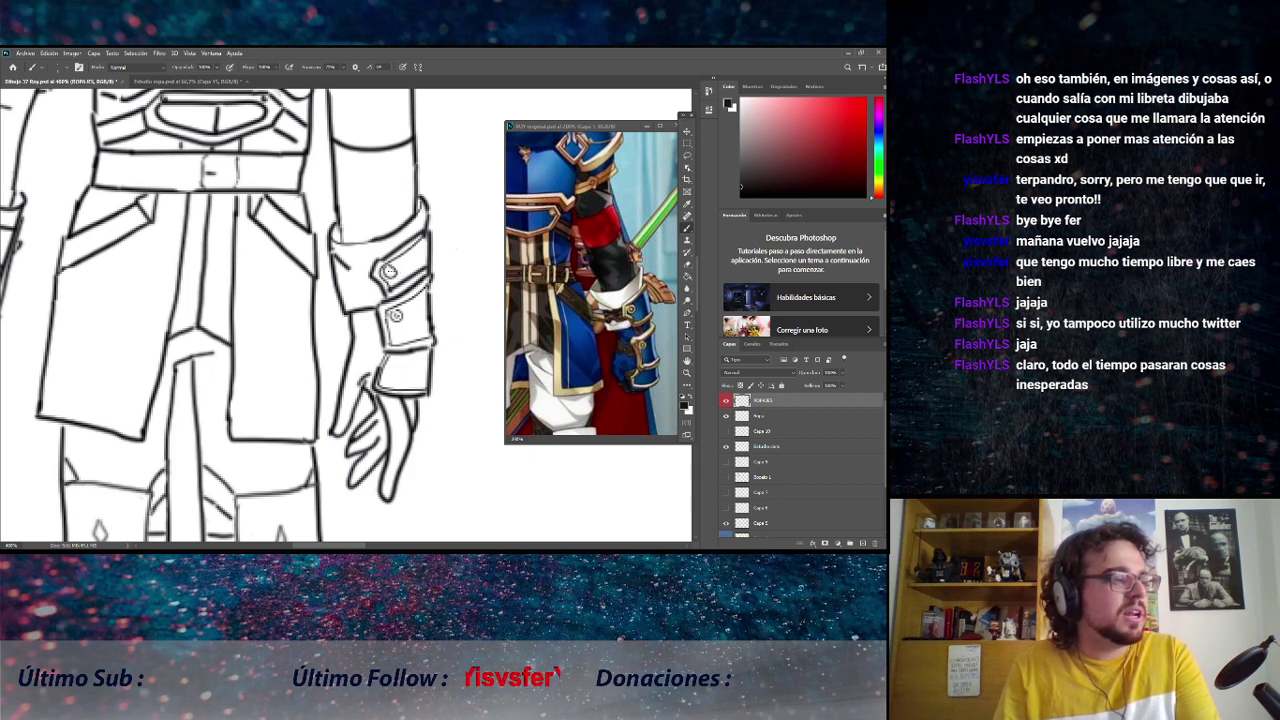
{"action": "left_click_drag", "start_coordinate": [390, 265], "coordinate": [389, 266]}
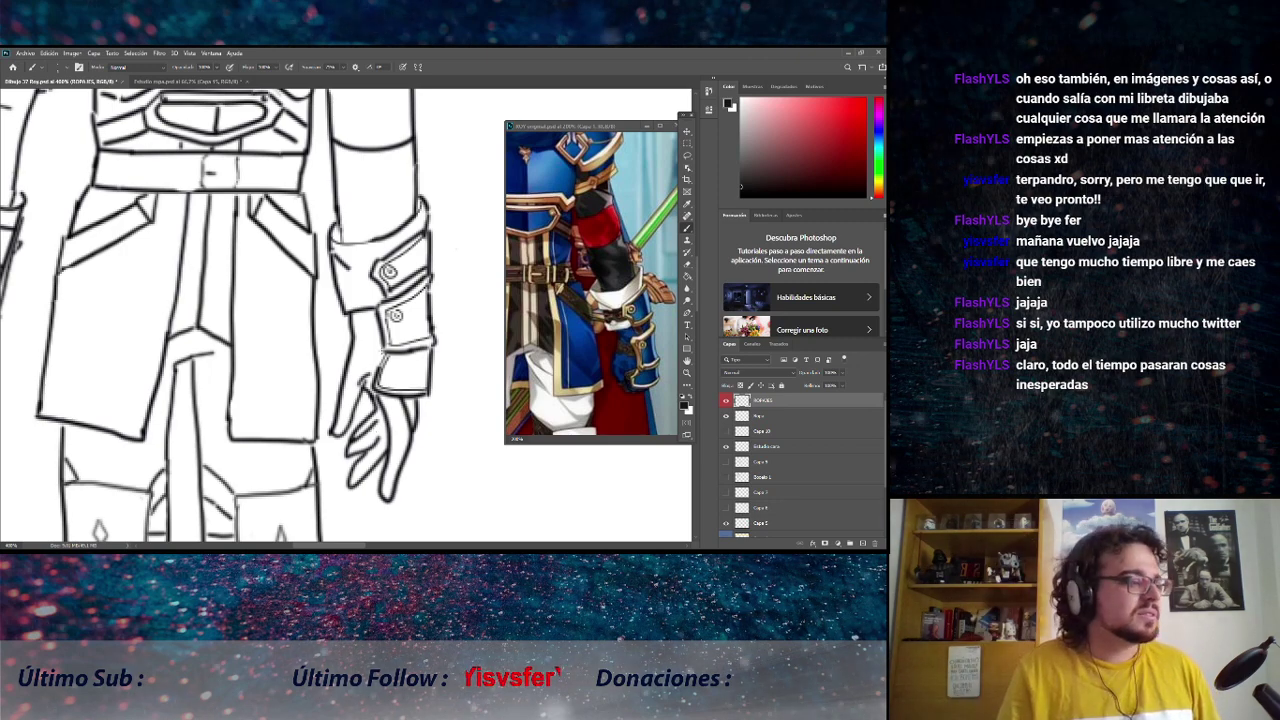
Draw a small round stud on the wrist strap beside the gauntlet's lowest plate, above the open hand.
{"action": "right_click", "coordinate": [356, 342]}
{"action": "key", "text": "Escape"}
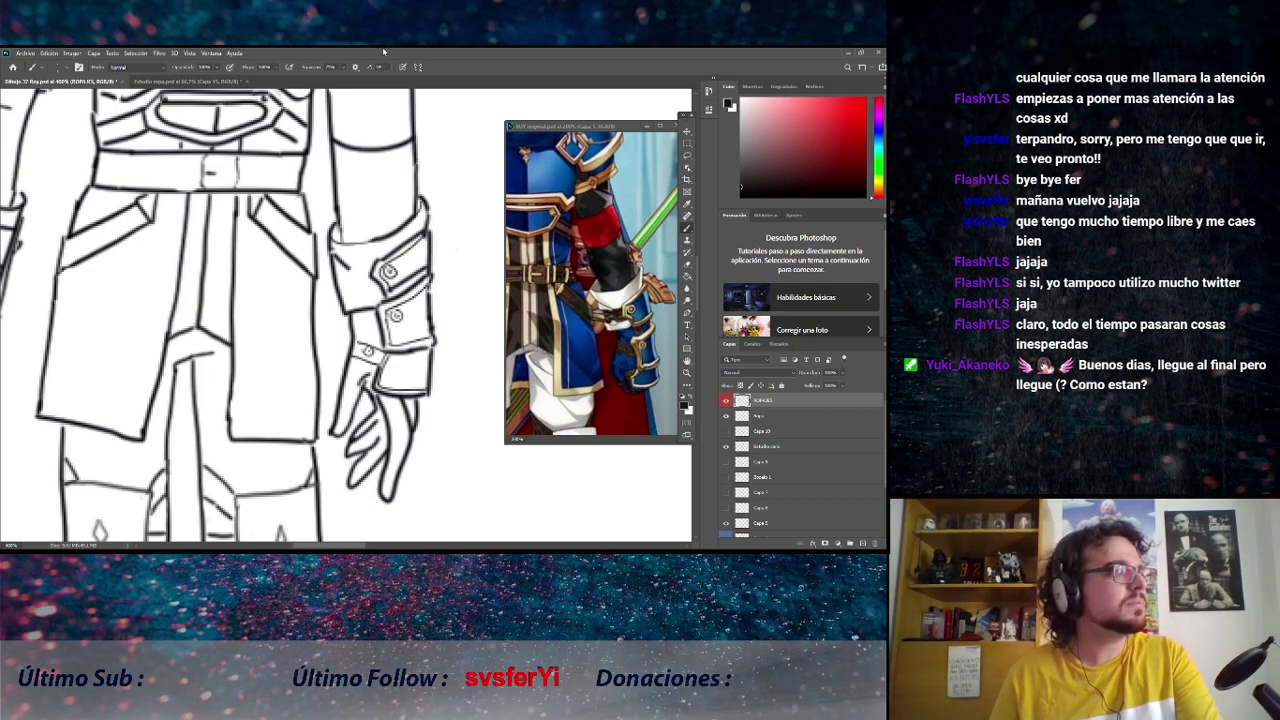
Examine the outfit line art from the chest down to the boots against the reference image.
{"action": "left_click_drag", "start_coordinate": [215, 249], "coordinate": [318, 318]}
{"action": "scroll", "coordinate": [318, 318], "scroll_direction": "up", "scroll_amount": 10}
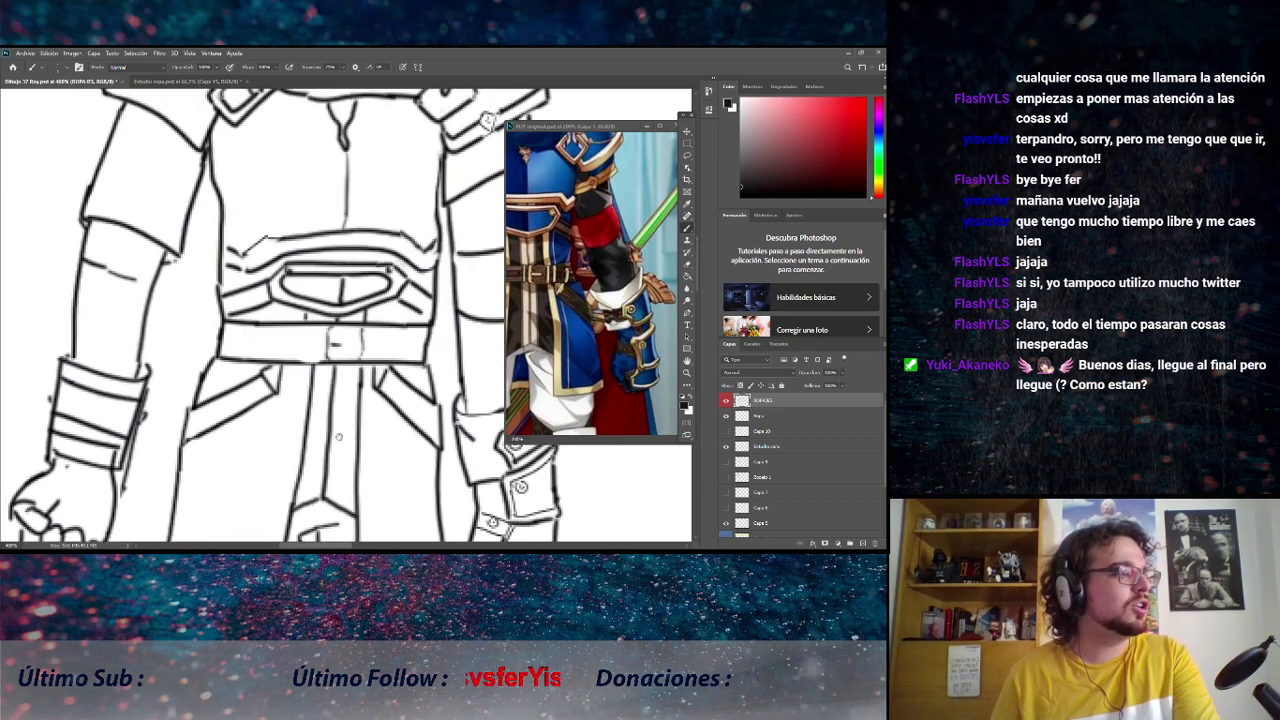
{"action": "scroll", "coordinate": [358, 438], "scroll_direction": "down", "scroll_amount": 10}
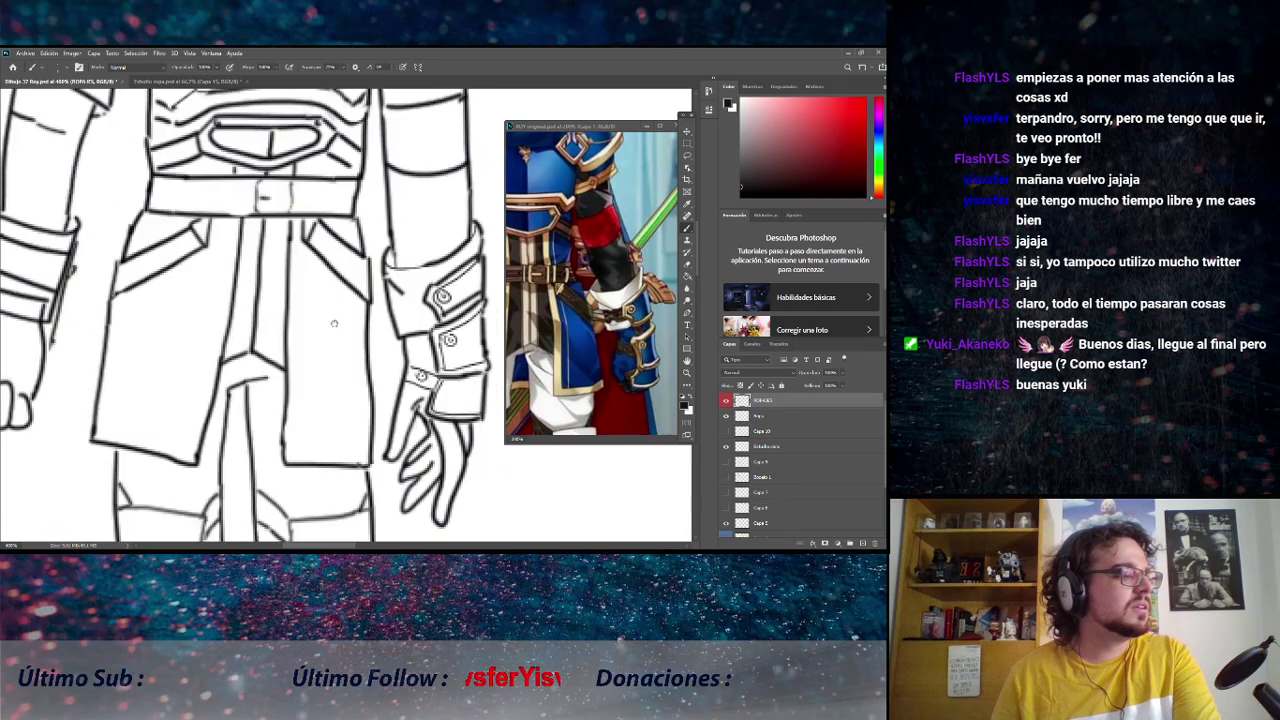
{"action": "scroll", "coordinate": [353, 409], "scroll_direction": "down", "scroll_amount": 6}
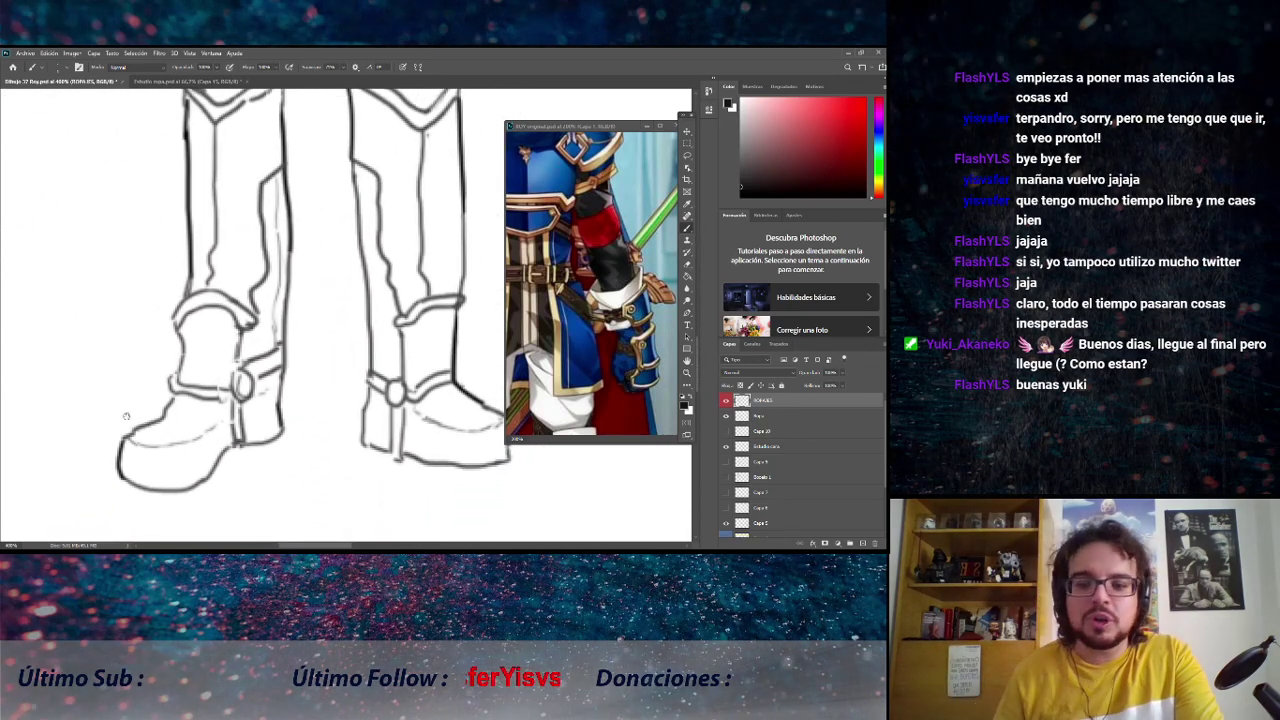
{"action": "scroll", "coordinate": [201, 318], "scroll_direction": "up", "scroll_amount": 12}
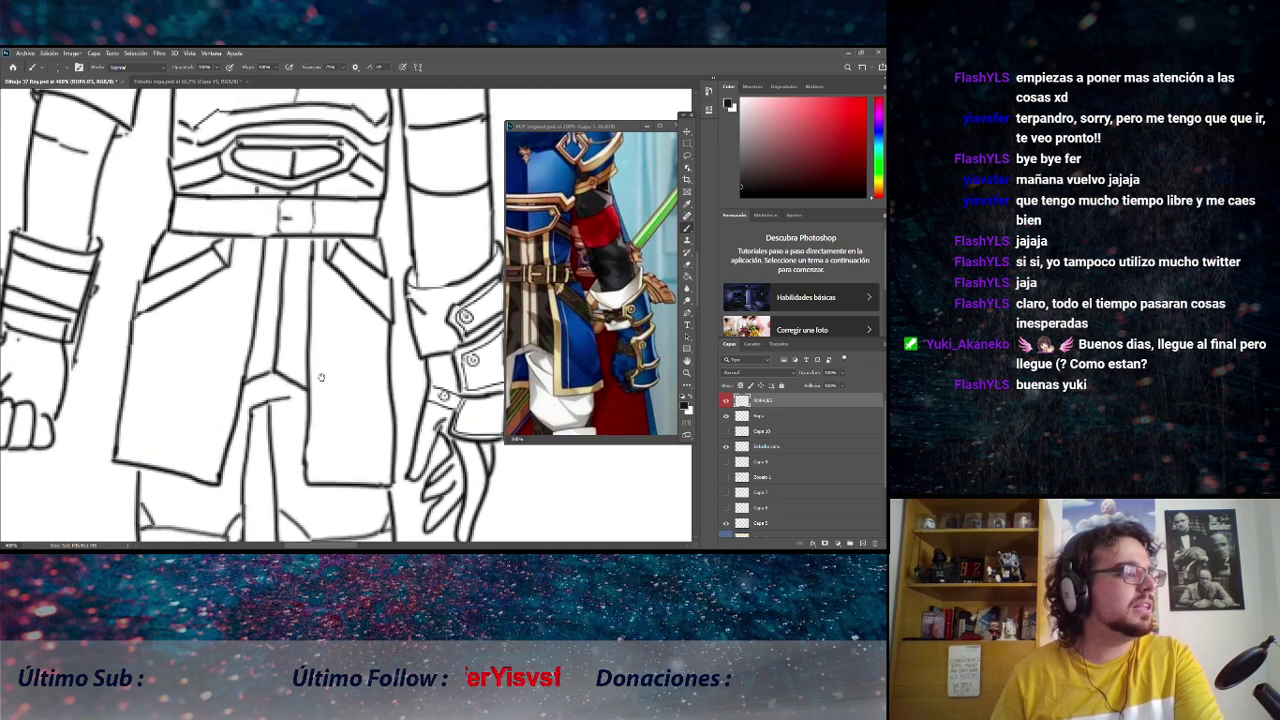
{"action": "scroll", "coordinate": [336, 261], "scroll_direction": "up", "scroll_amount": 3}
{"action": "scroll", "coordinate": [336, 261], "scroll_direction": "down", "scroll_amount": 6}
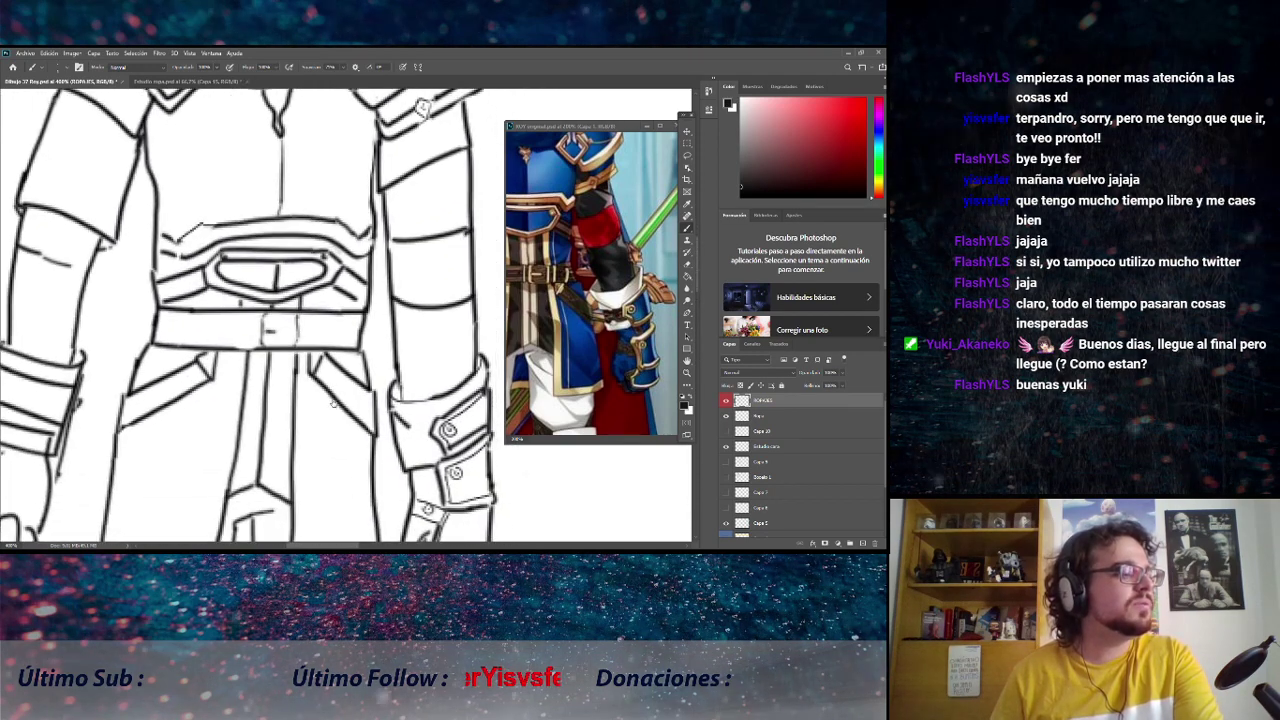
{"action": "scroll", "coordinate": [330, 260], "scroll_direction": "down", "scroll_amount": 4}
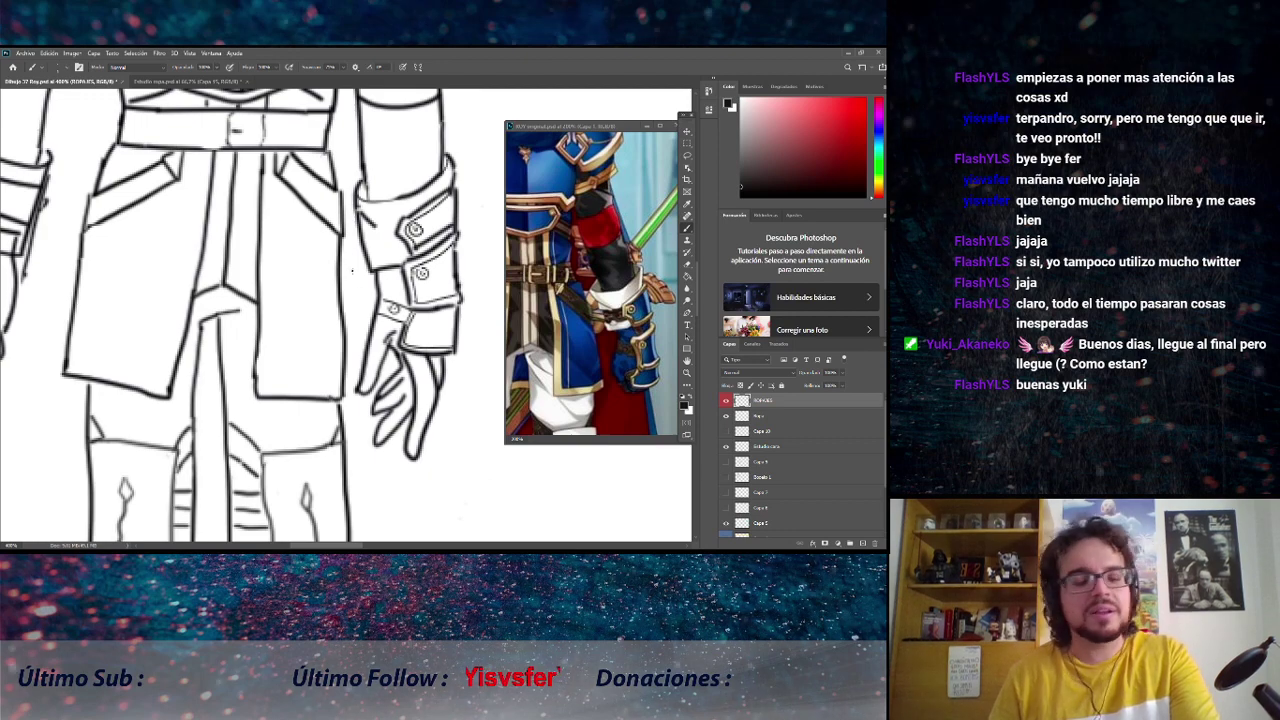
{"action": "left_click_drag", "start_coordinate": [362, 205], "coordinate": [347, 232]}
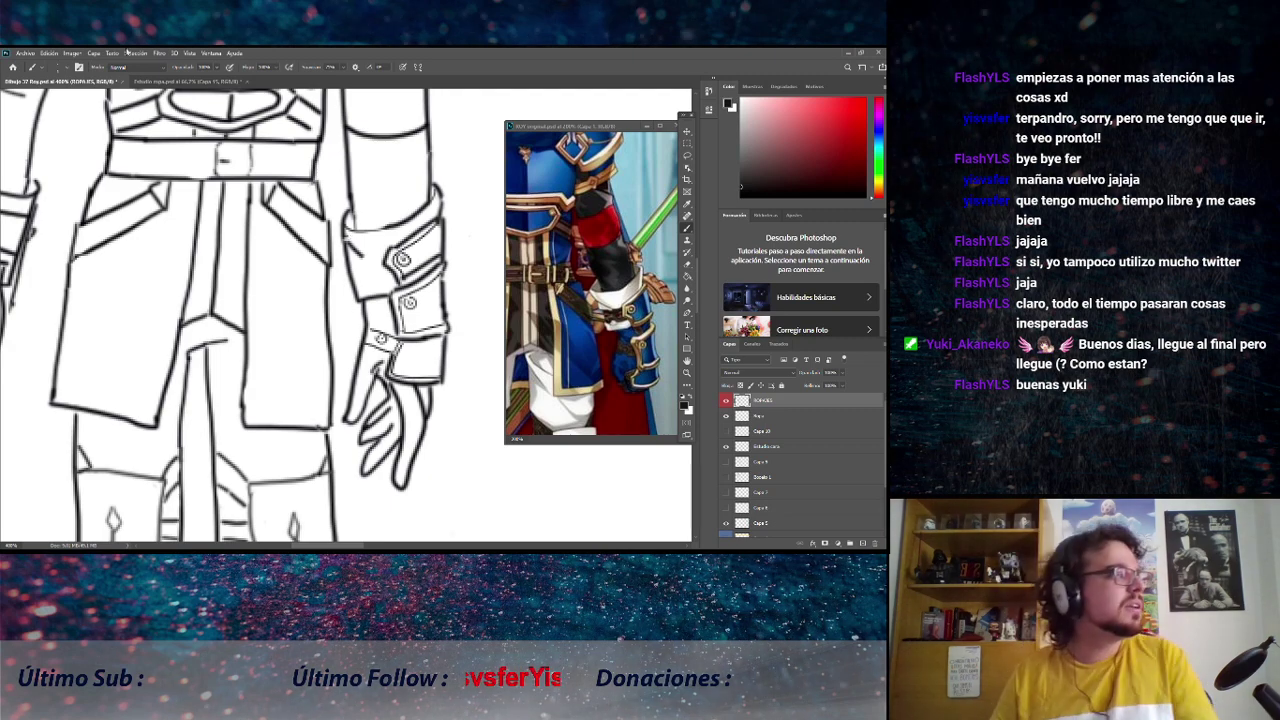
Switch to the clothing study document, hide the manga panel photo to view the coloured drawing, show it again and return to the Roy drawing.
{"action": "left_click", "coordinate": [145, 82]}
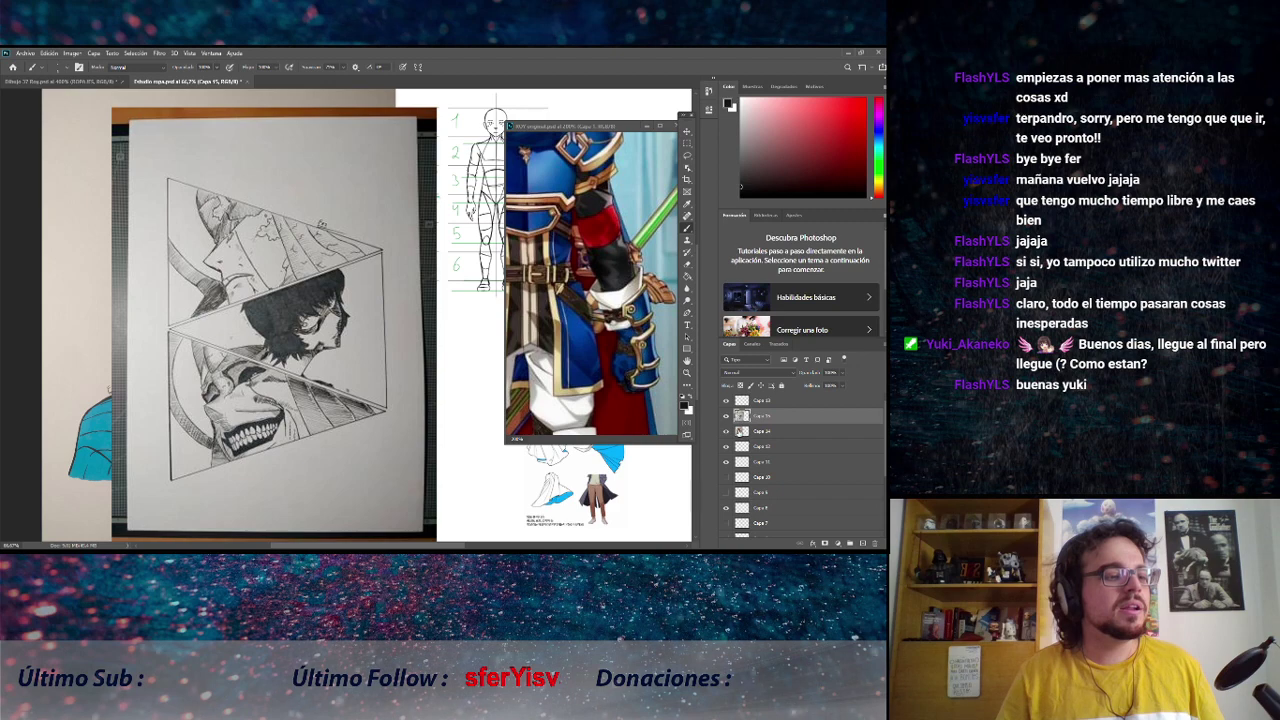
{"action": "left_click", "coordinate": [726, 417]}
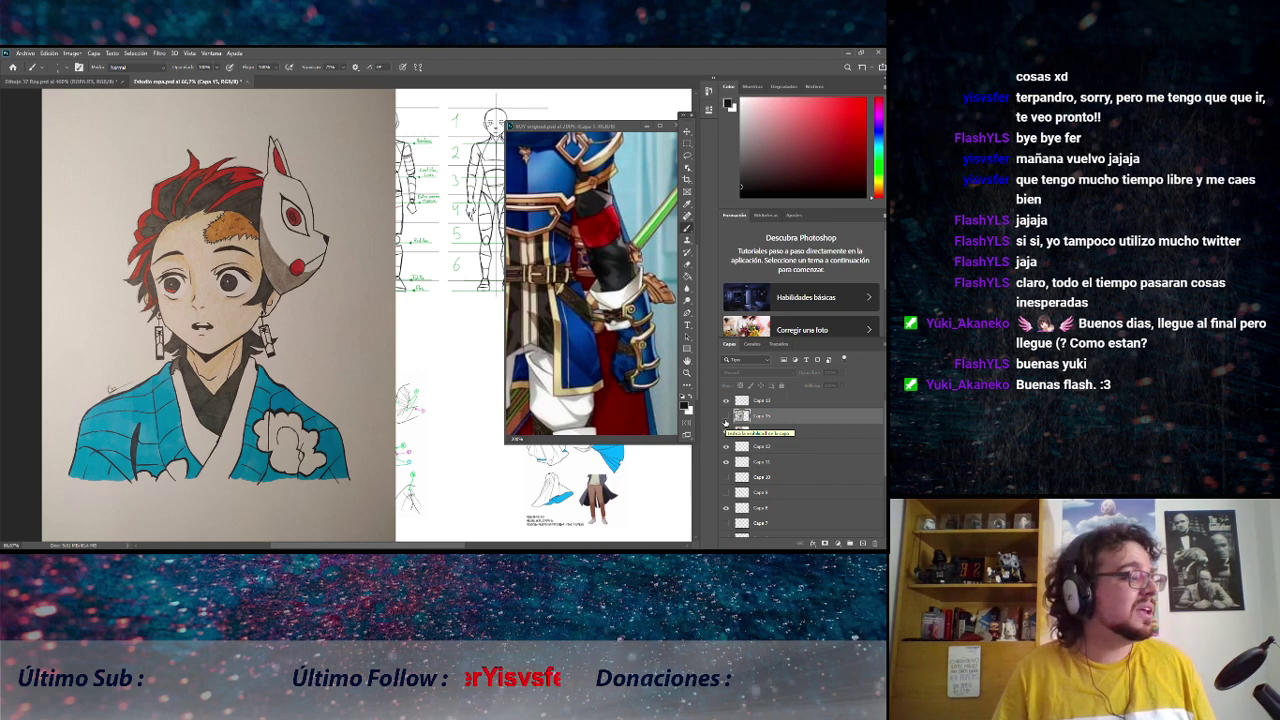
{"action": "left_click", "coordinate": [726, 420]}
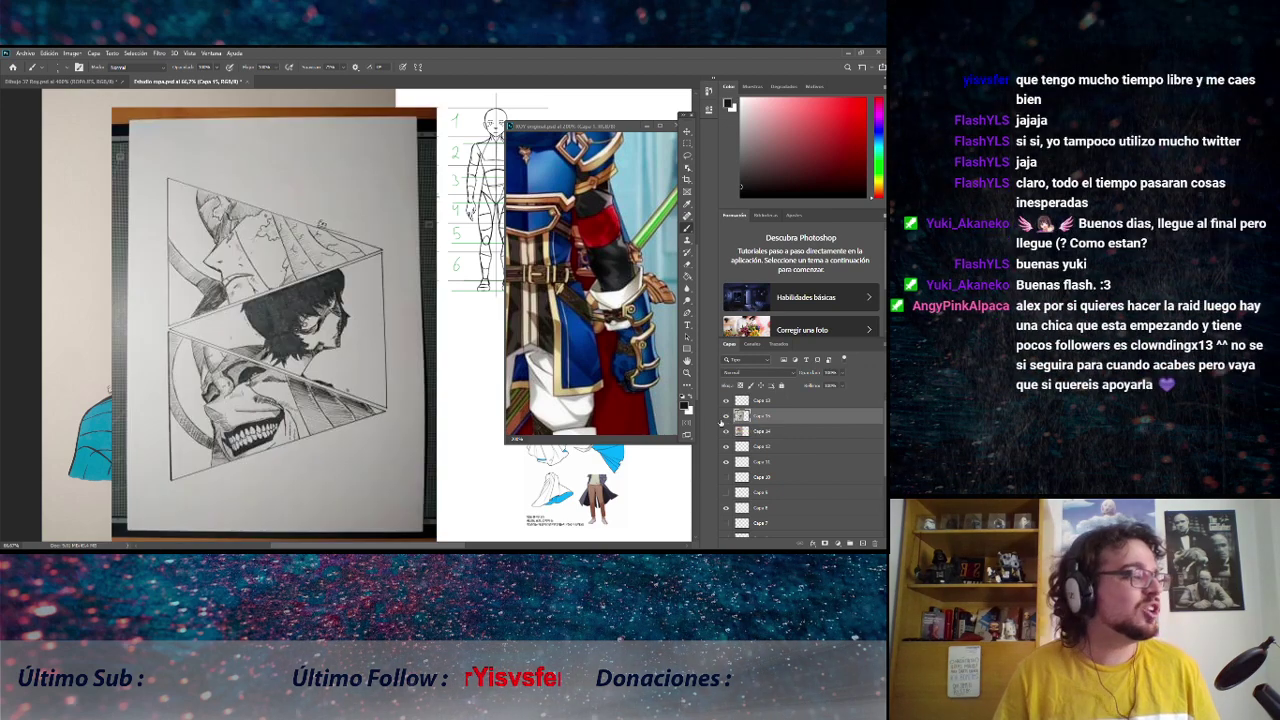
{"action": "left_click", "coordinate": [78, 83]}
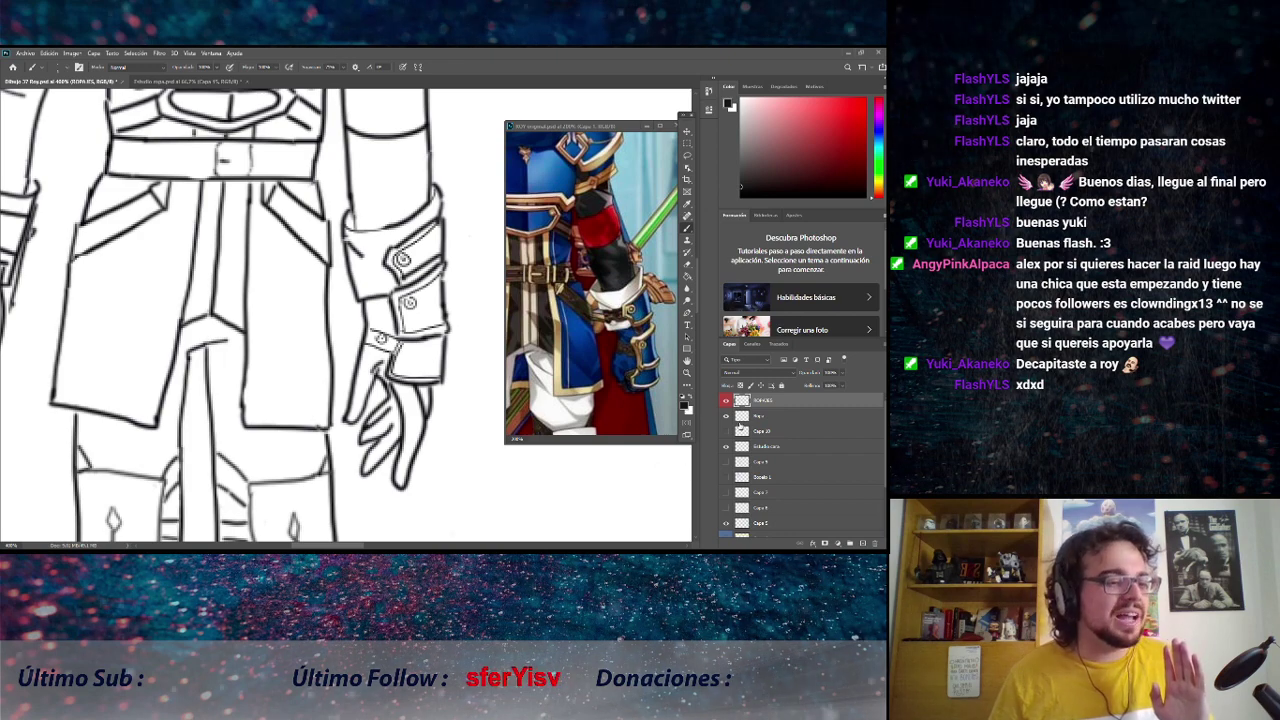
Show and hide the purple arm sketch on Capa 10, and examine the line art from the collar down to the legs.
{"action": "left_click", "coordinate": [727, 431]}
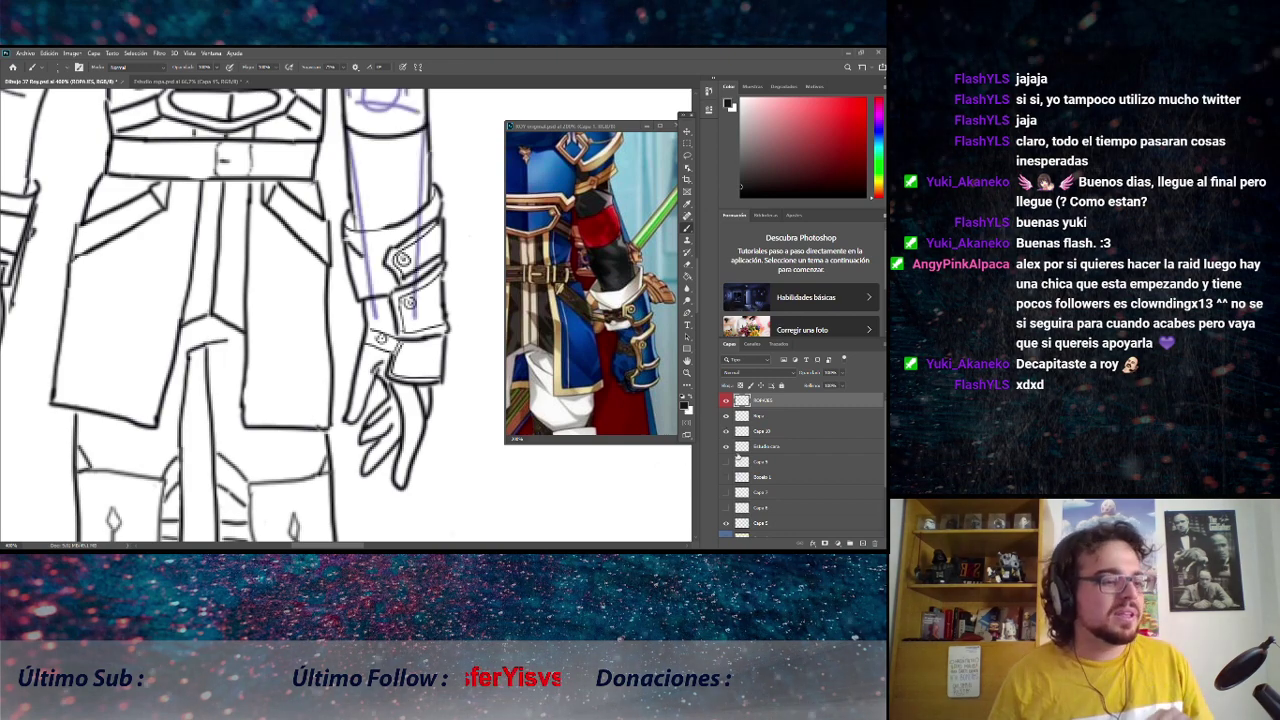
{"action": "left_click", "coordinate": [727, 431]}
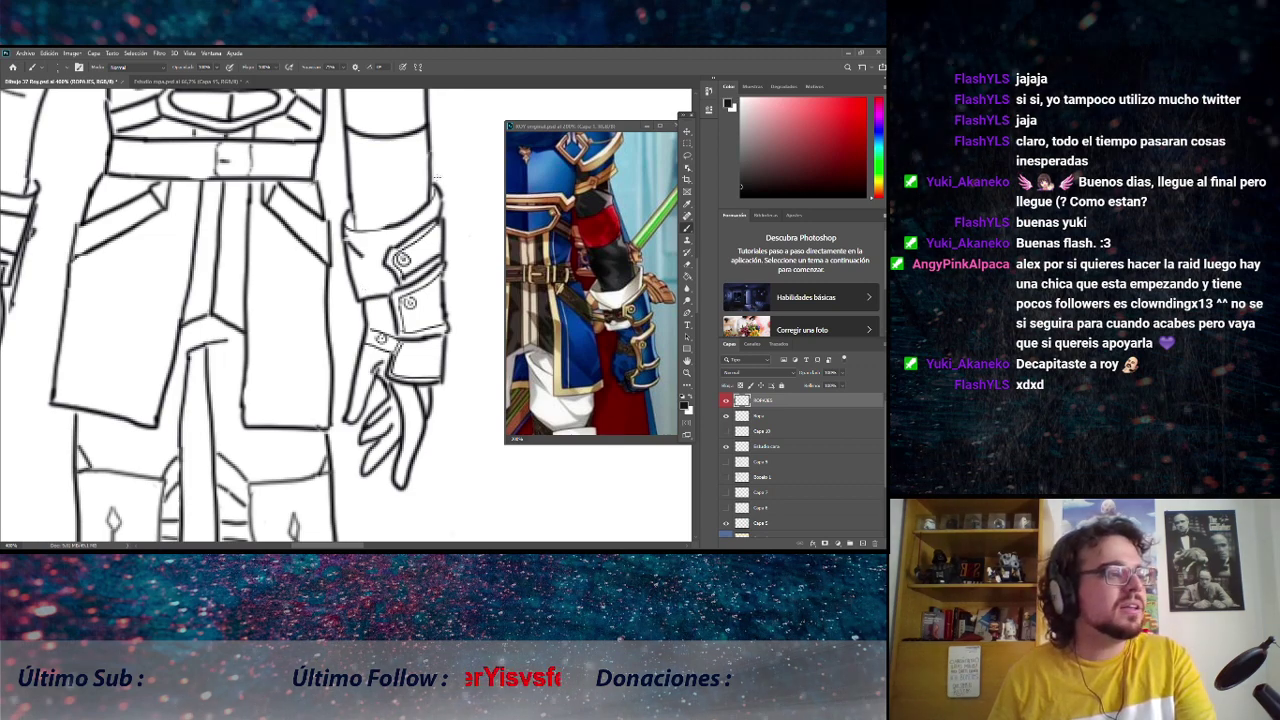
{"action": "scroll", "coordinate": [448, 157], "scroll_direction": "up", "scroll_amount": 10}
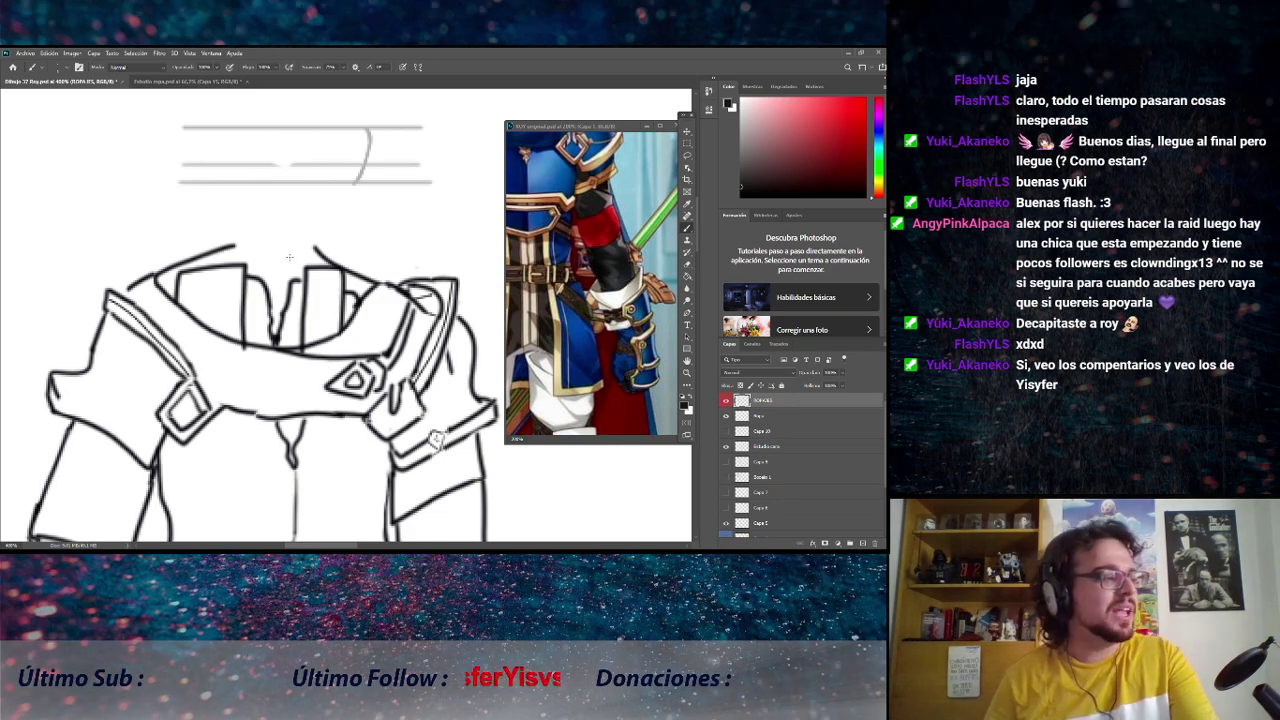
{"action": "left_click_drag", "start_coordinate": [295, 221], "coordinate": [305, 287]}
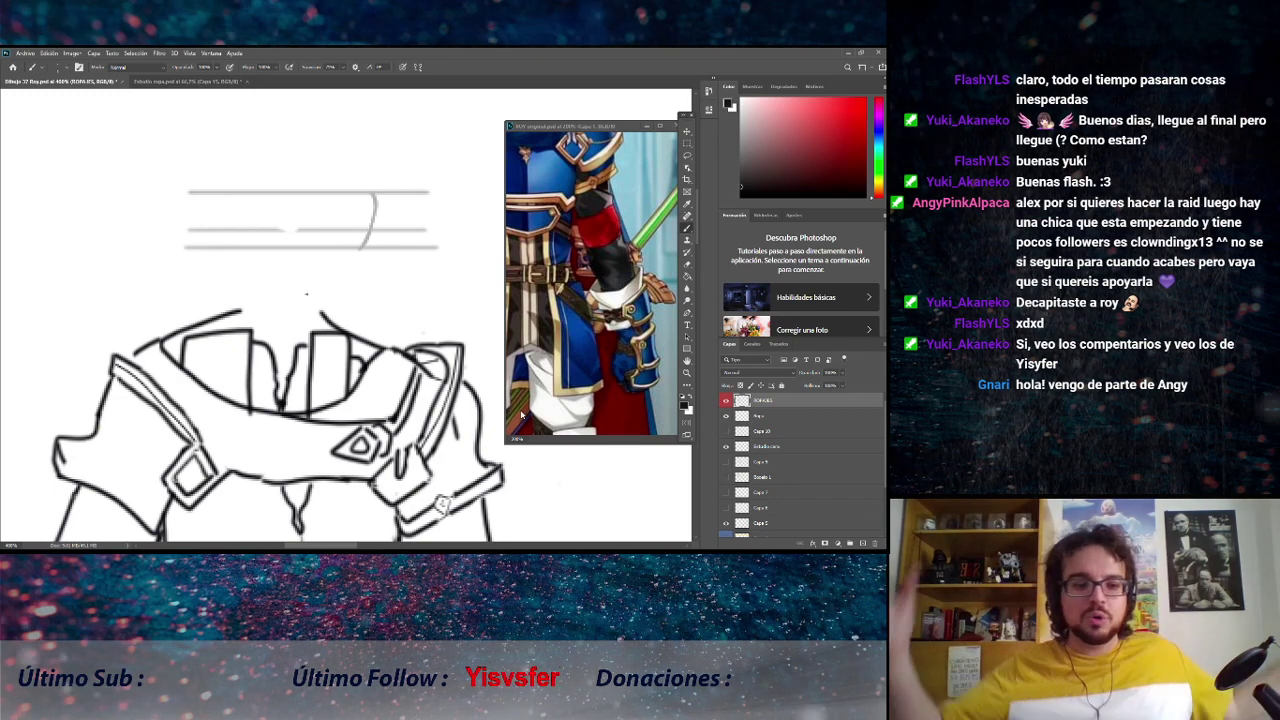
{"action": "scroll", "coordinate": [265, 320], "scroll_direction": "down", "scroll_amount": 4}
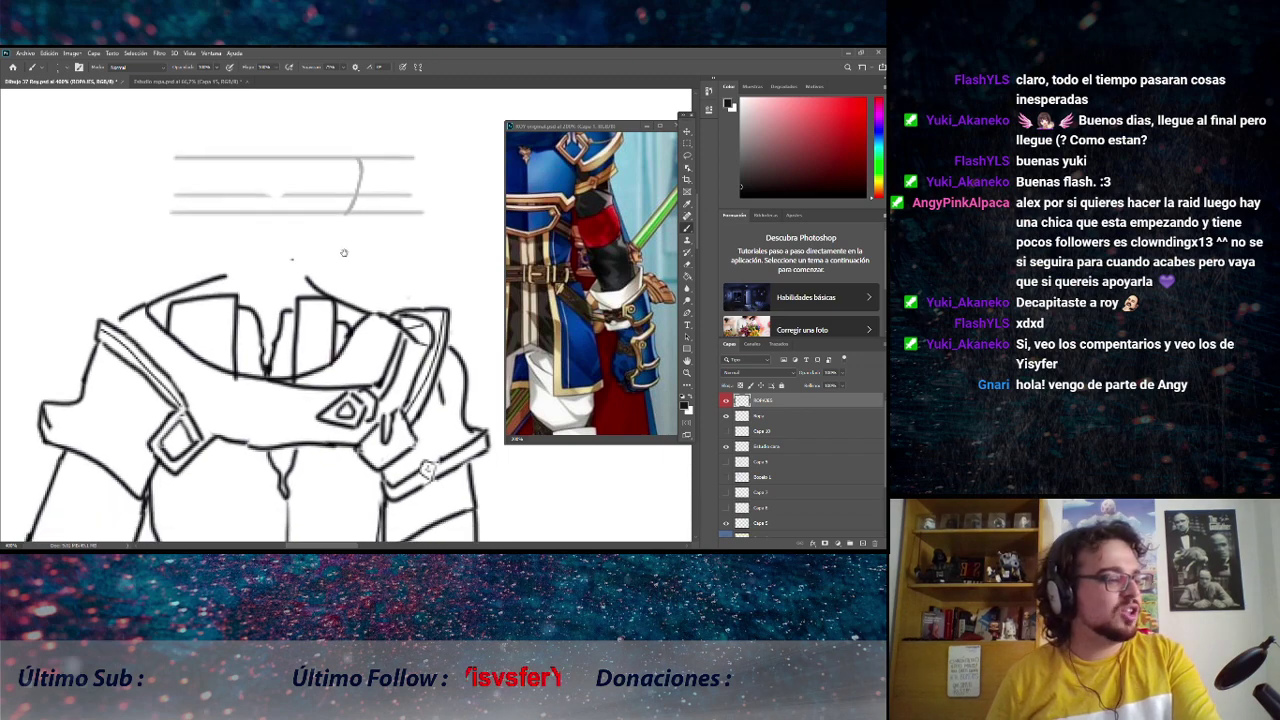
{"action": "scroll", "coordinate": [265, 320], "scroll_direction": "down", "scroll_amount": 7}
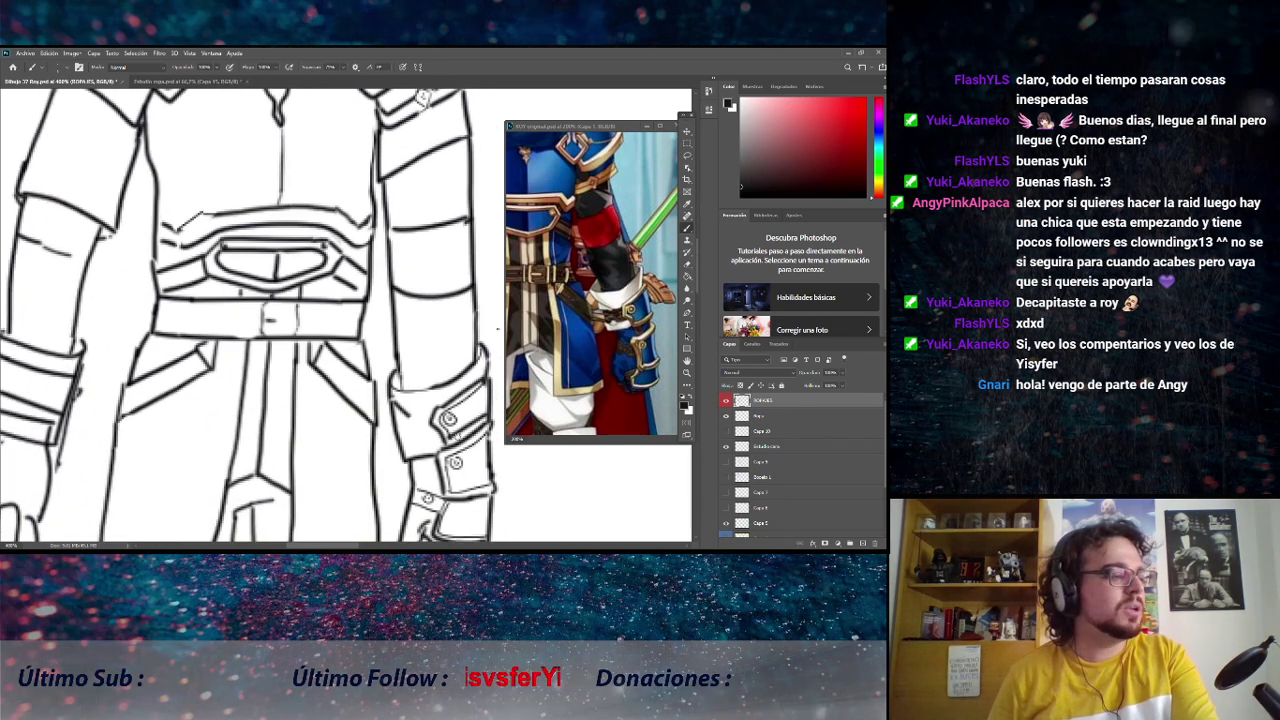
{"action": "scroll", "coordinate": [265, 320], "scroll_direction": "down", "scroll_amount": 1}
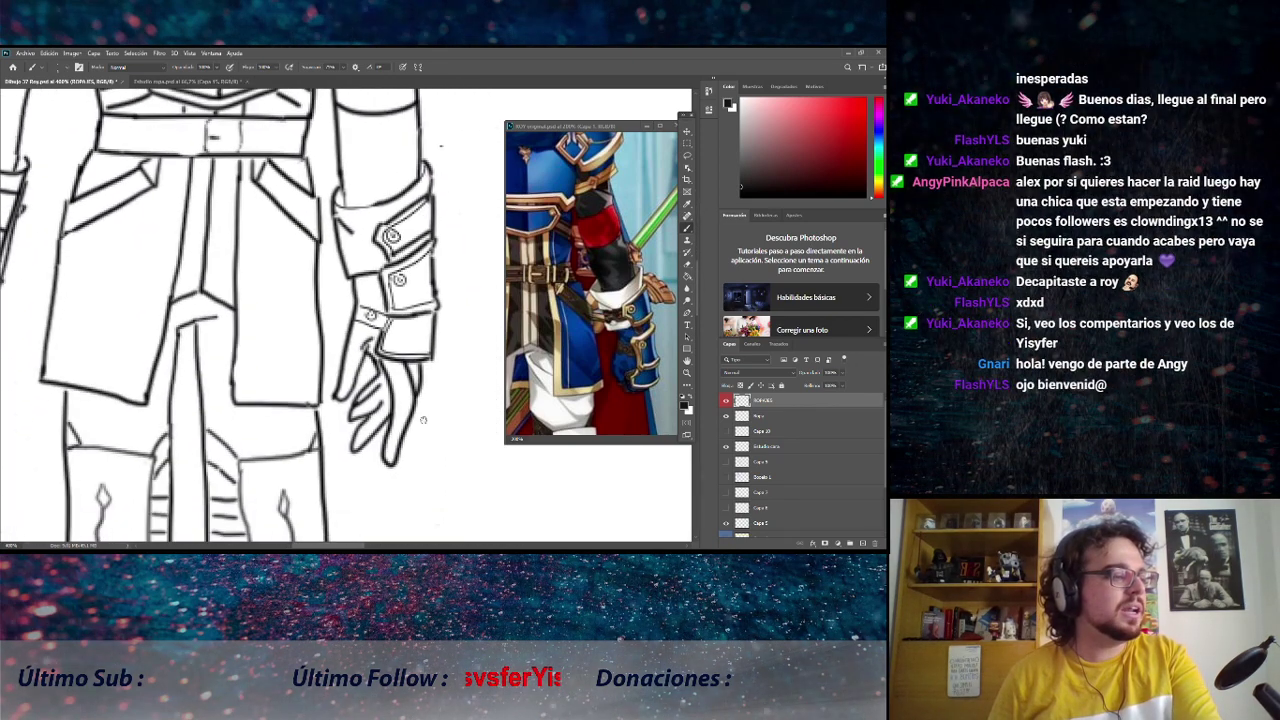
{"action": "scroll", "coordinate": [423, 420], "scroll_direction": "down", "scroll_amount": 2}
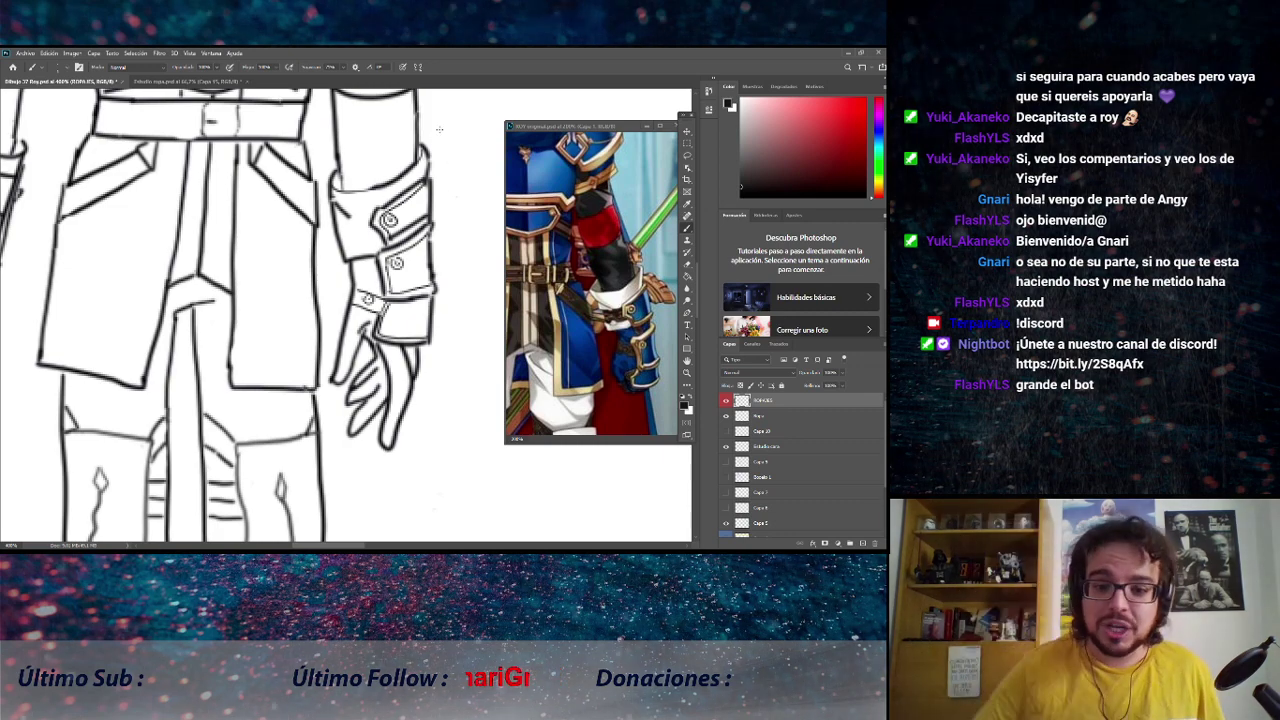
{"action": "scroll", "coordinate": [422, 308], "scroll_direction": "down", "scroll_amount": 1}
{"action": "scroll", "coordinate": [420, 308], "scroll_direction": "down", "scroll_amount": 2}
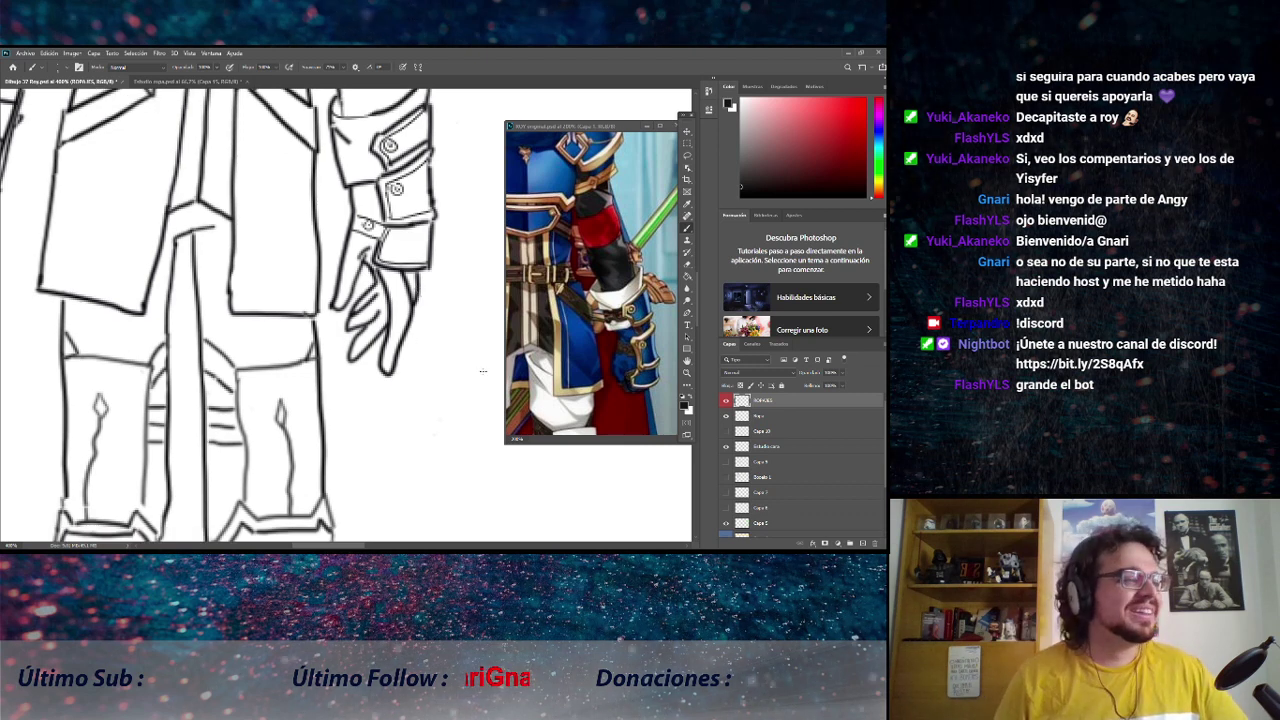
{"action": "scroll", "coordinate": [482, 373], "scroll_direction": "up", "scroll_amount": 3}
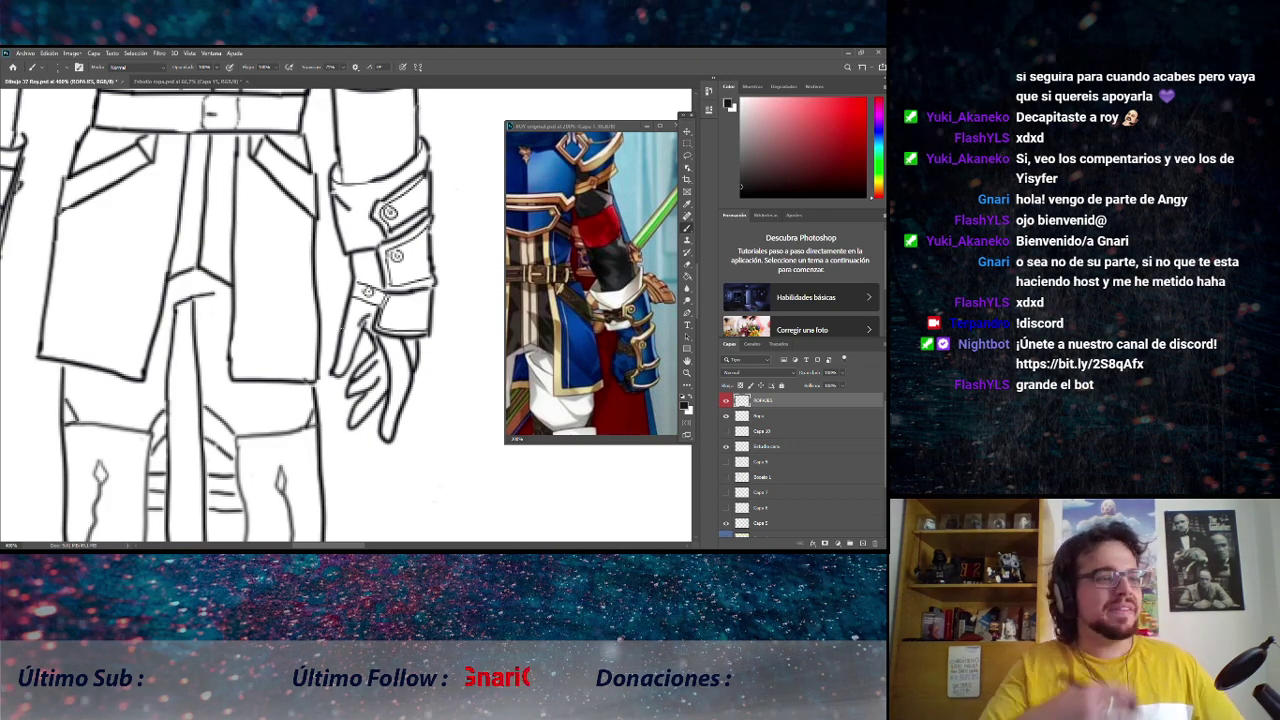
{"action": "scroll", "coordinate": [401, 347], "scroll_direction": "up", "scroll_amount": 2}
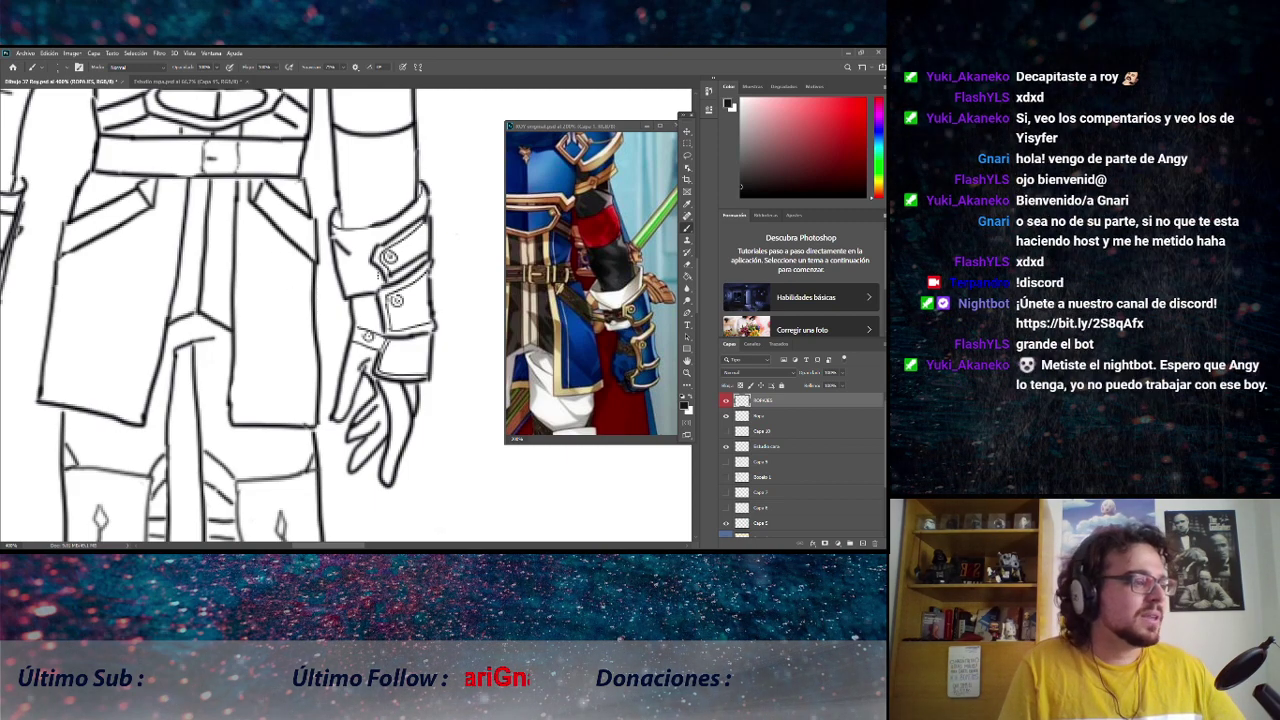
Draw the strap piece on the gauntlet's inner side beside the upper stud, and save the drawing.
{"action": "right_click", "coordinate": [366, 279]}
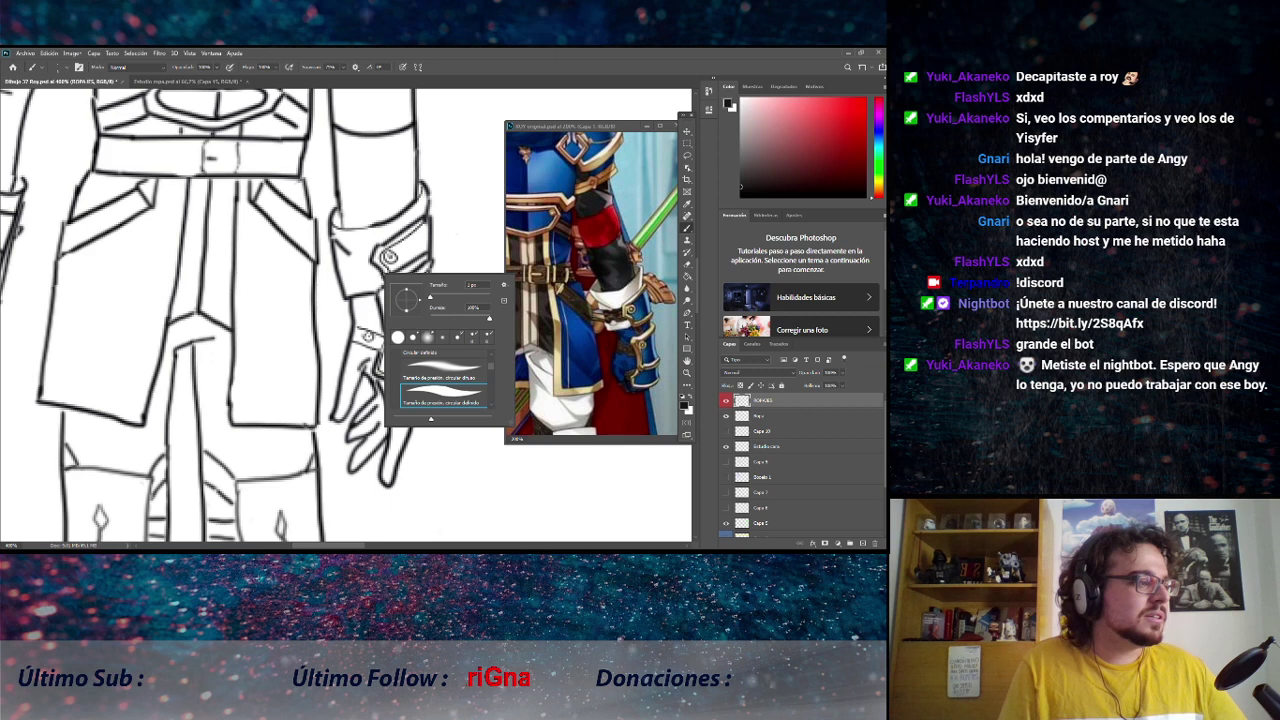
{"action": "key", "text": "Escape"}
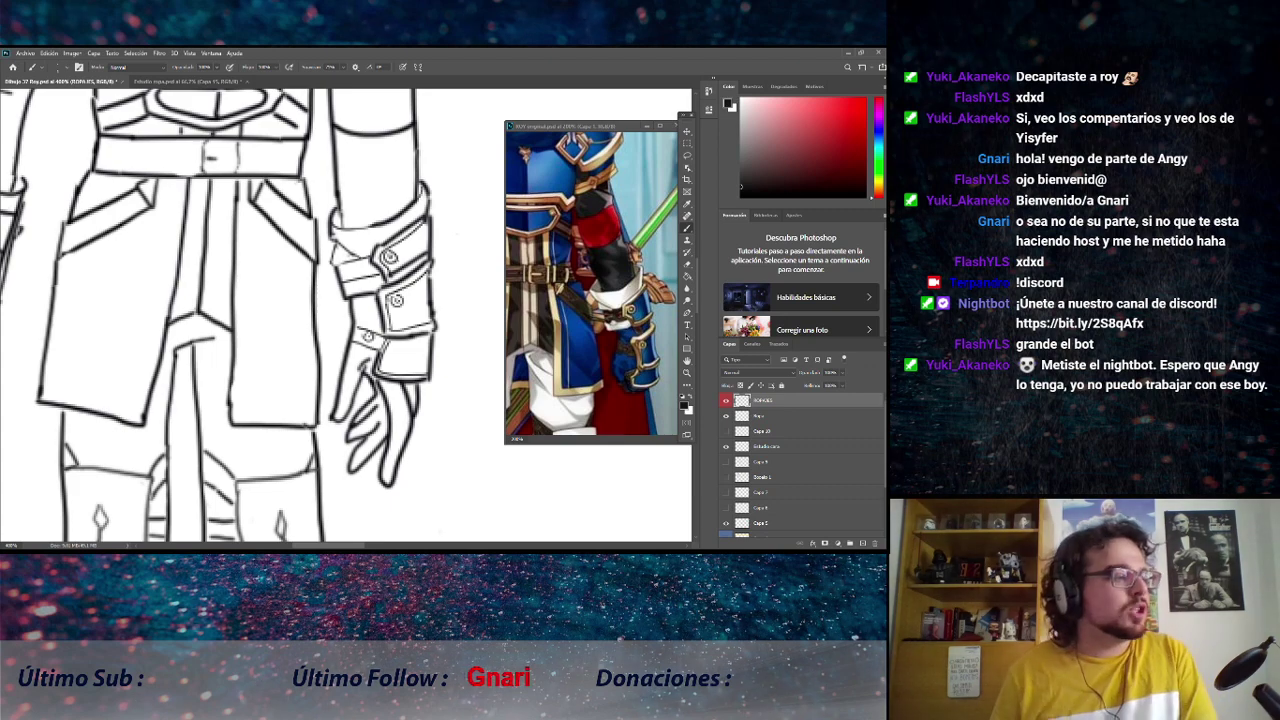
{"action": "scroll", "coordinate": [610, 545], "scroll_direction": "down", "scroll_amount": 1}
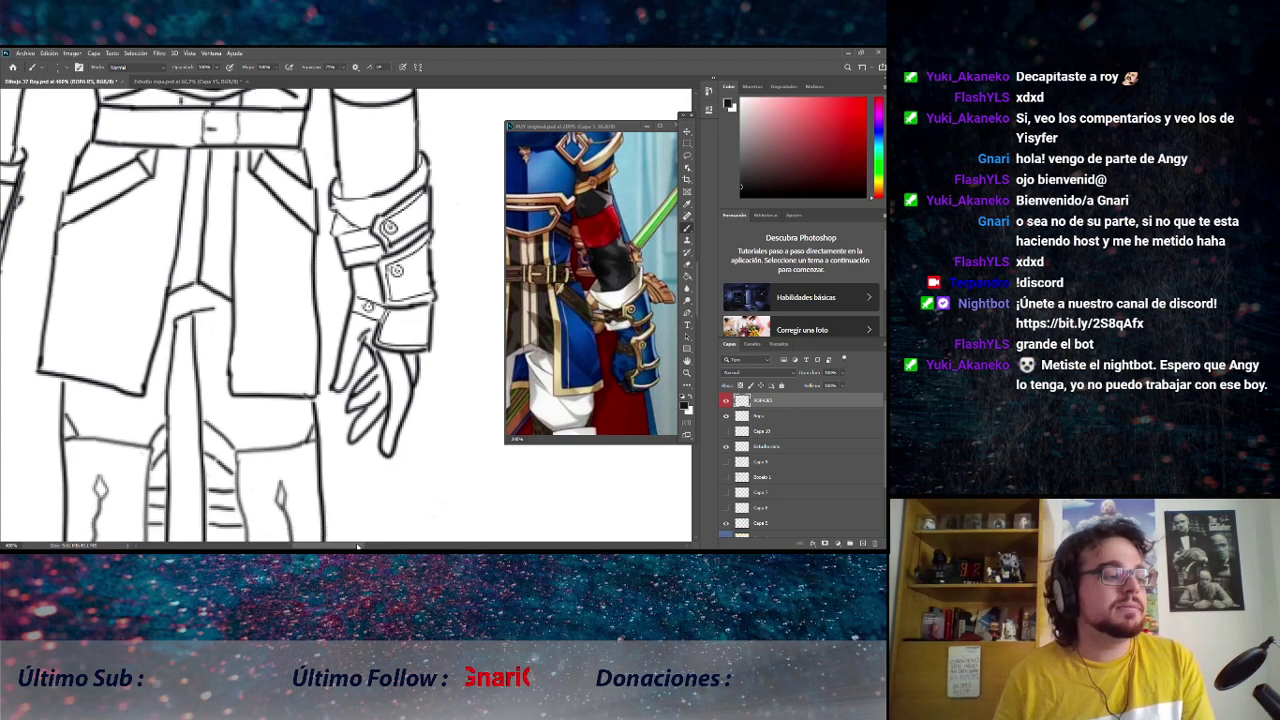
{"action": "scroll", "coordinate": [357, 545], "scroll_direction": "left", "scroll_amount": 4}
{"action": "left_click", "coordinate": [30, 55]}
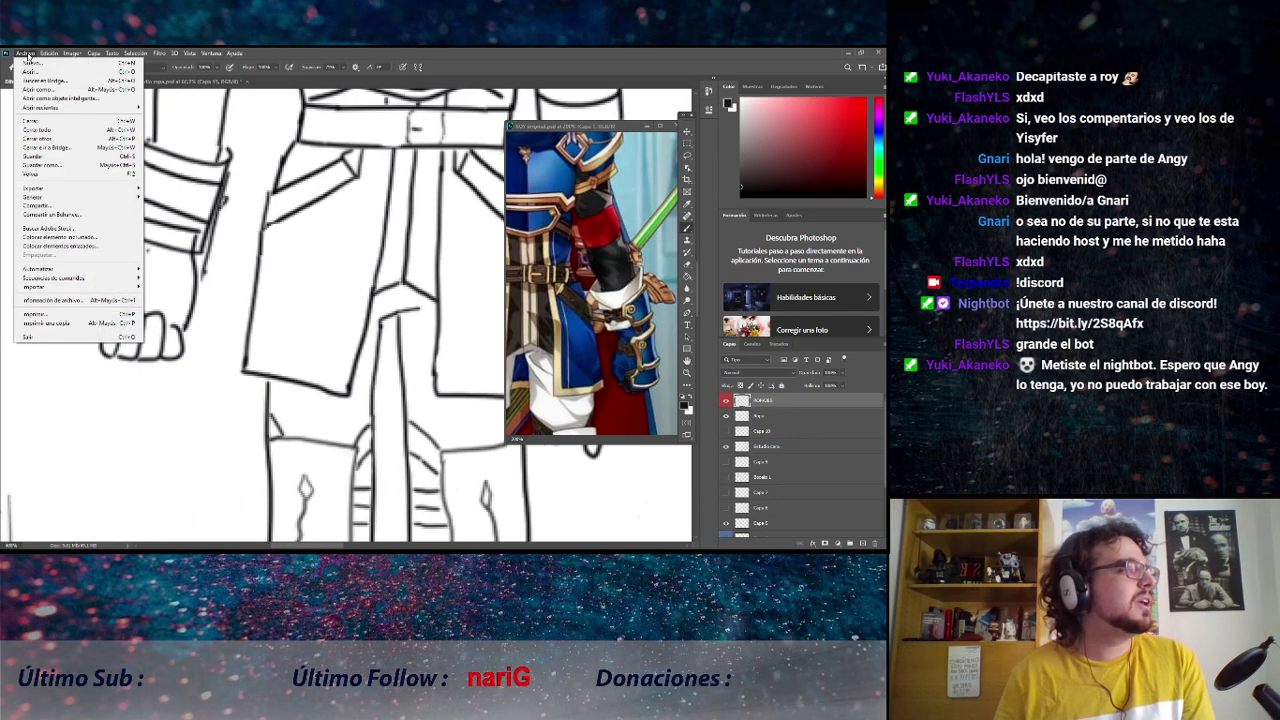
{"action": "left_click", "coordinate": [90, 157]}
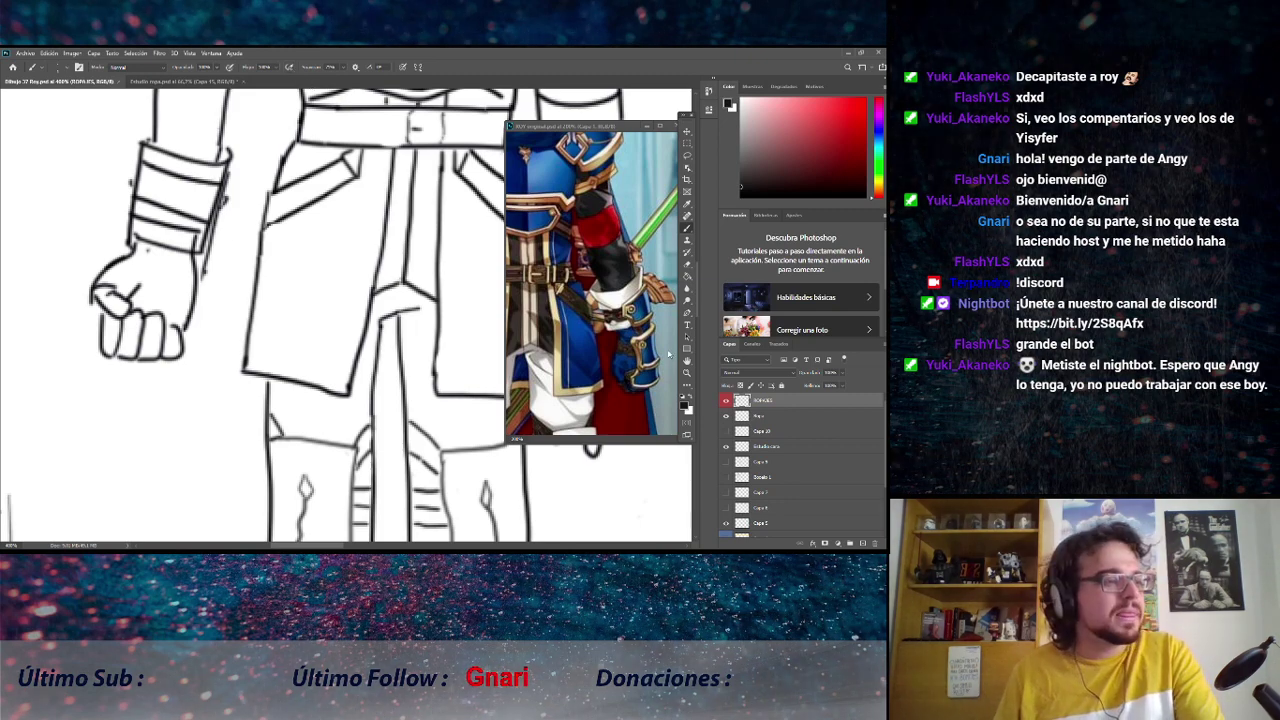
Bring the raised fist into view in the reference and compare it with the closed fist and wristband in the line art.
{"action": "left_click", "coordinate": [593, 255]}
{"action": "left_click_drag", "start_coordinate": [593, 262], "coordinate": [634, 342]}
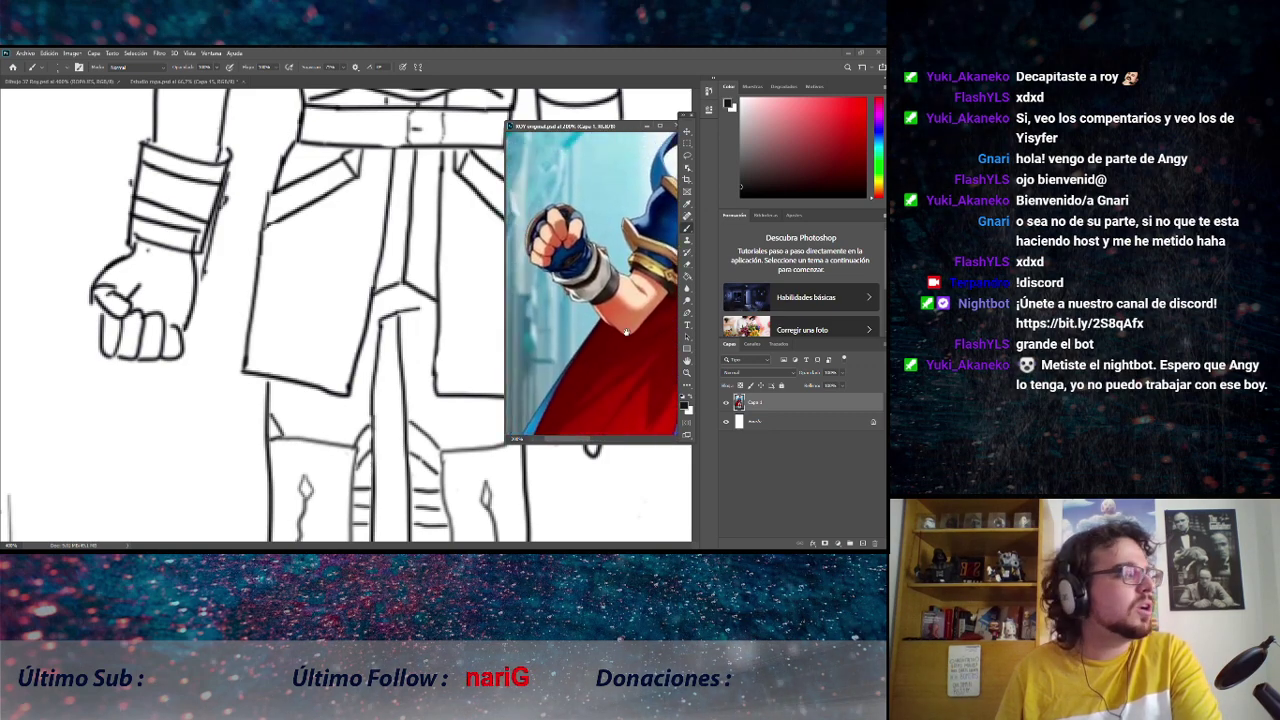
{"action": "left_click_drag", "start_coordinate": [223, 250], "coordinate": [283, 309]}
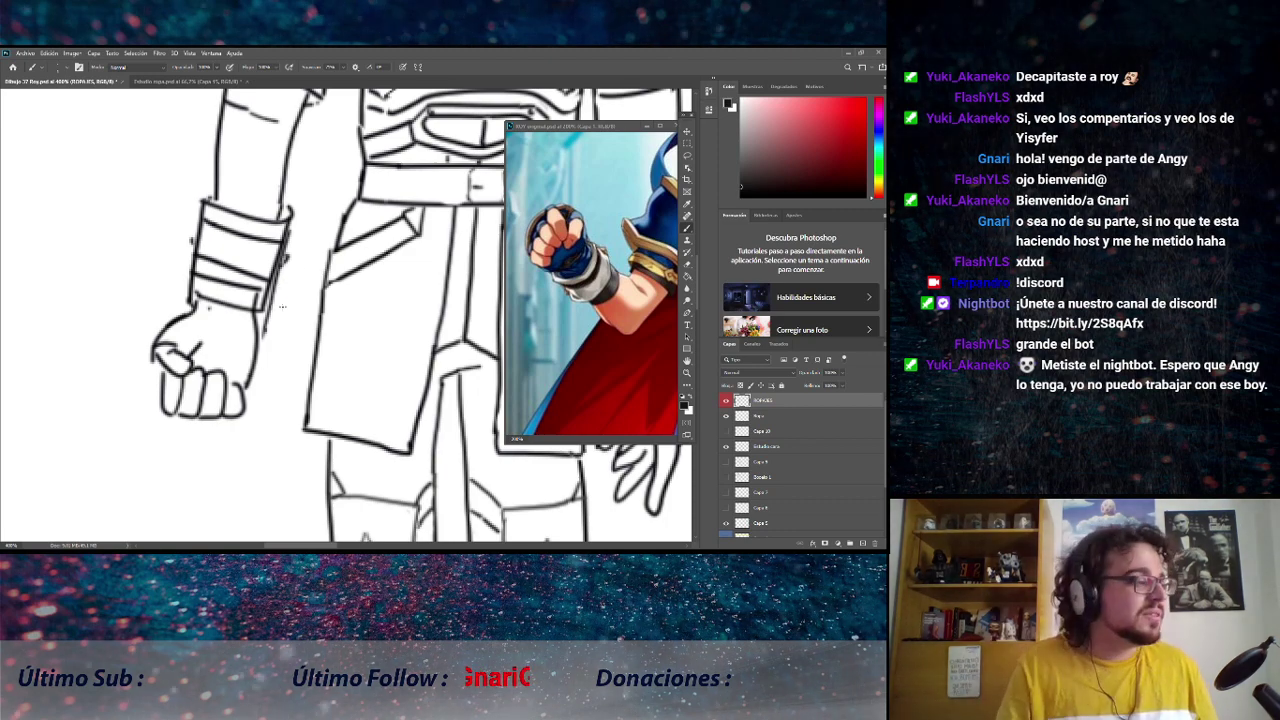
{"action": "left_click_drag", "start_coordinate": [152, 346], "coordinate": [156, 362]}
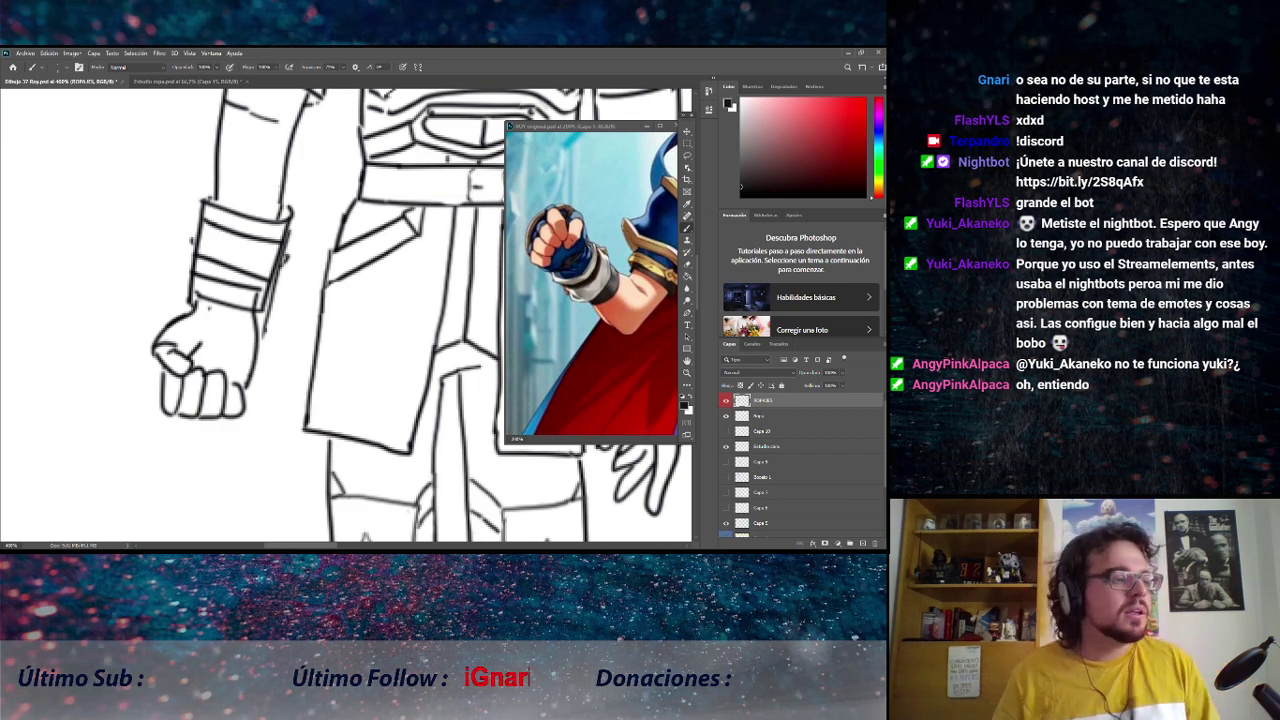
{"action": "left_click", "coordinate": [588, 136]}
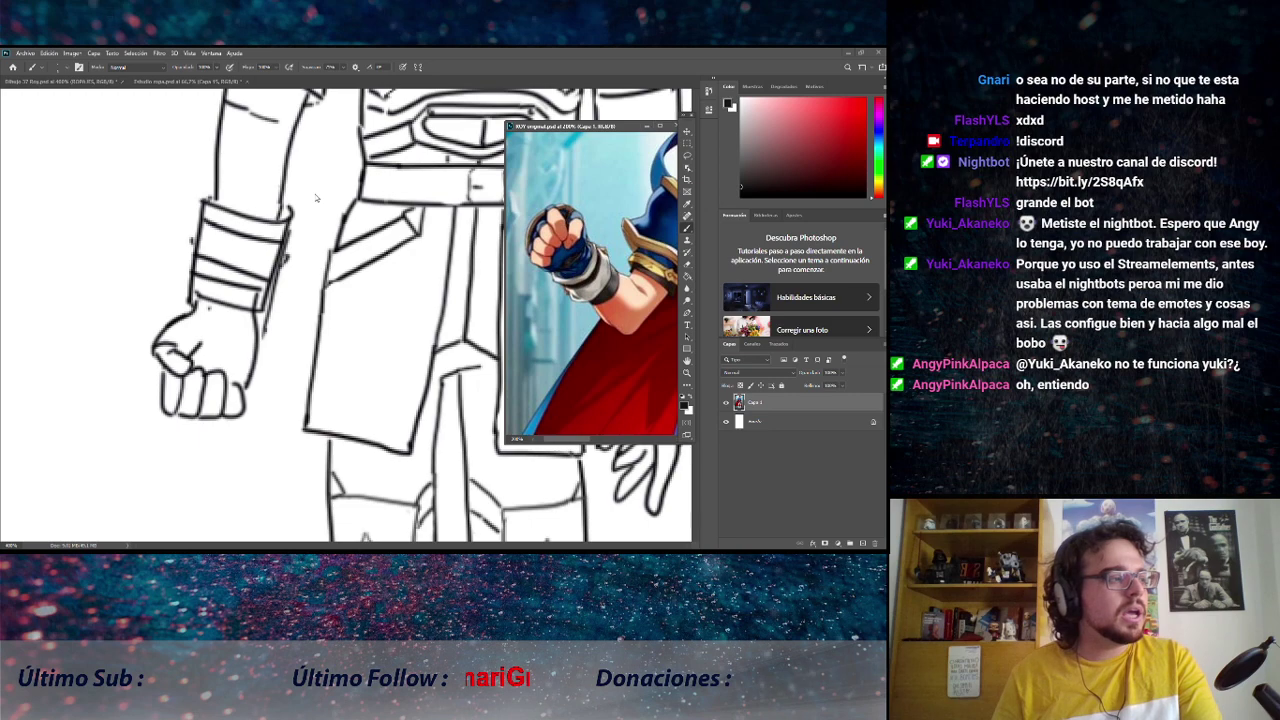
{"action": "left_click", "coordinate": [316, 197]}
{"action": "mouse_move", "coordinate": [316, 197]}
{"action": "left_mouse_down"}
{"action": "mouse_move", "coordinate": [338, 320]}
{"action": "mouse_move", "coordinate": [343, 274]}
{"action": "left_mouse_up"}
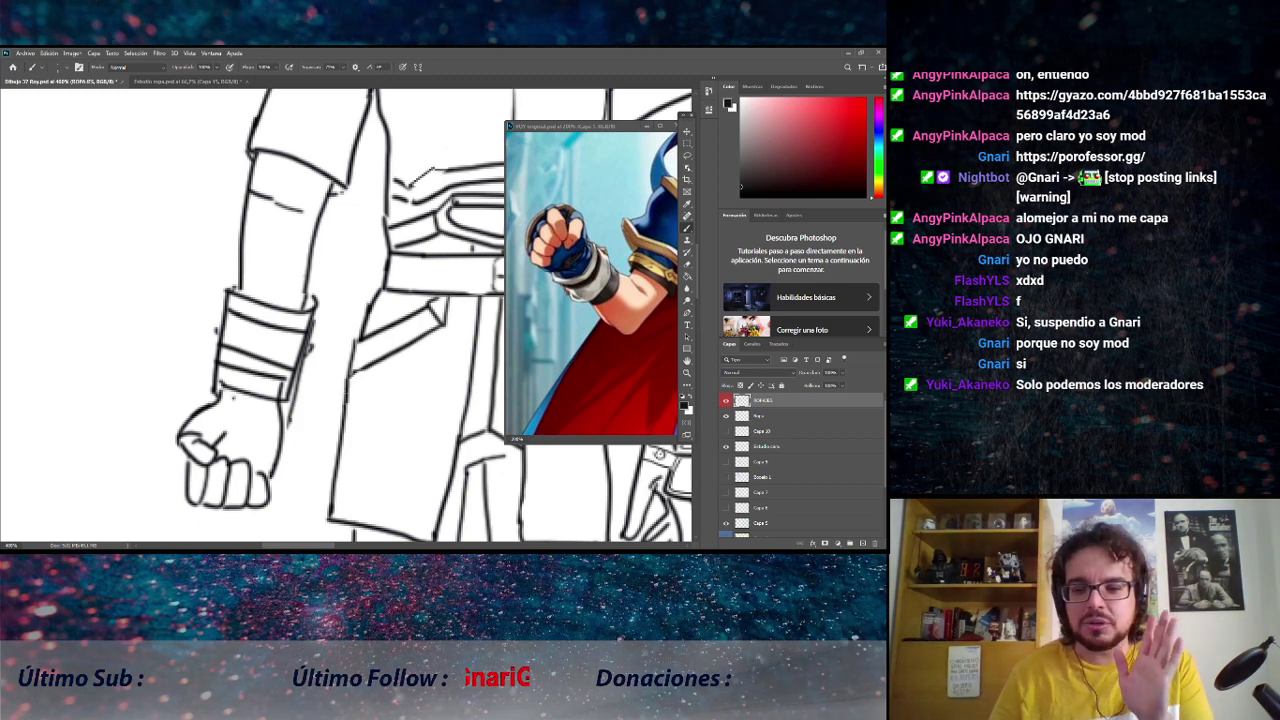
{"action": "scroll", "coordinate": [345, 315], "scroll_direction": "down", "scroll_amount": 3}
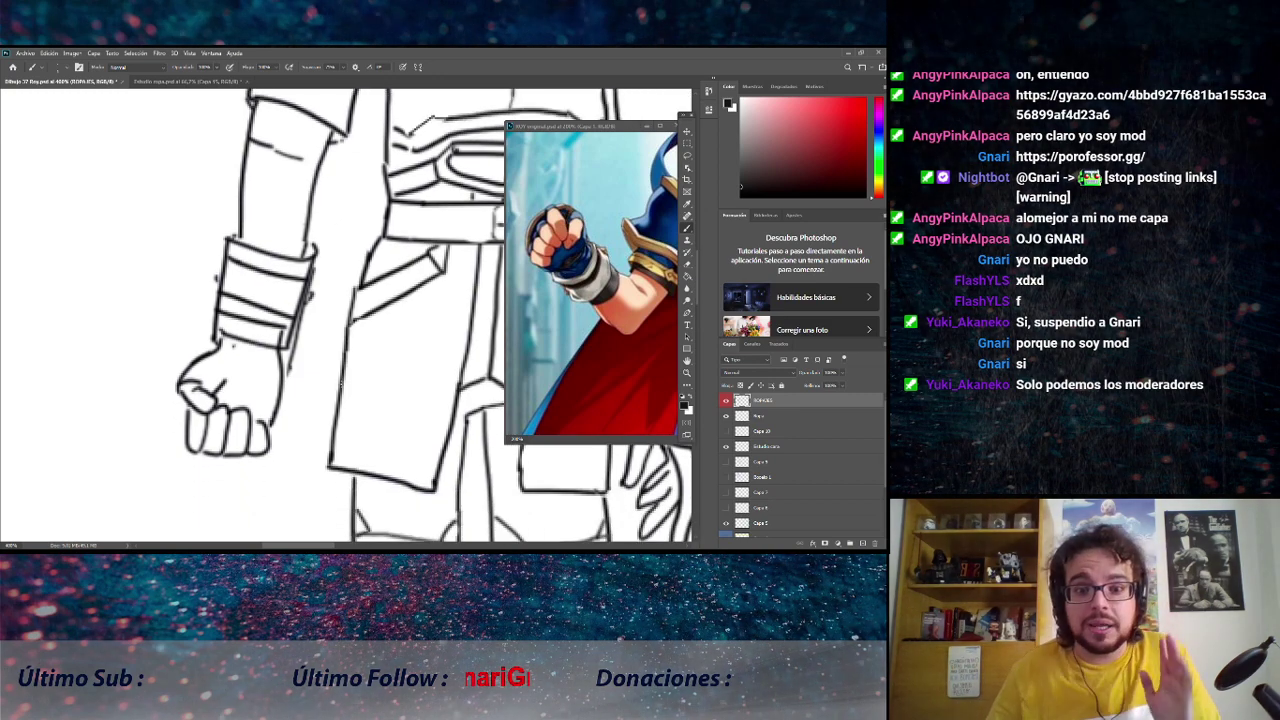
{"action": "scroll", "coordinate": [340, 383], "scroll_direction": "down", "scroll_amount": 1}
{"action": "scroll", "coordinate": [340, 380], "scroll_direction": "down", "scroll_amount": 2}
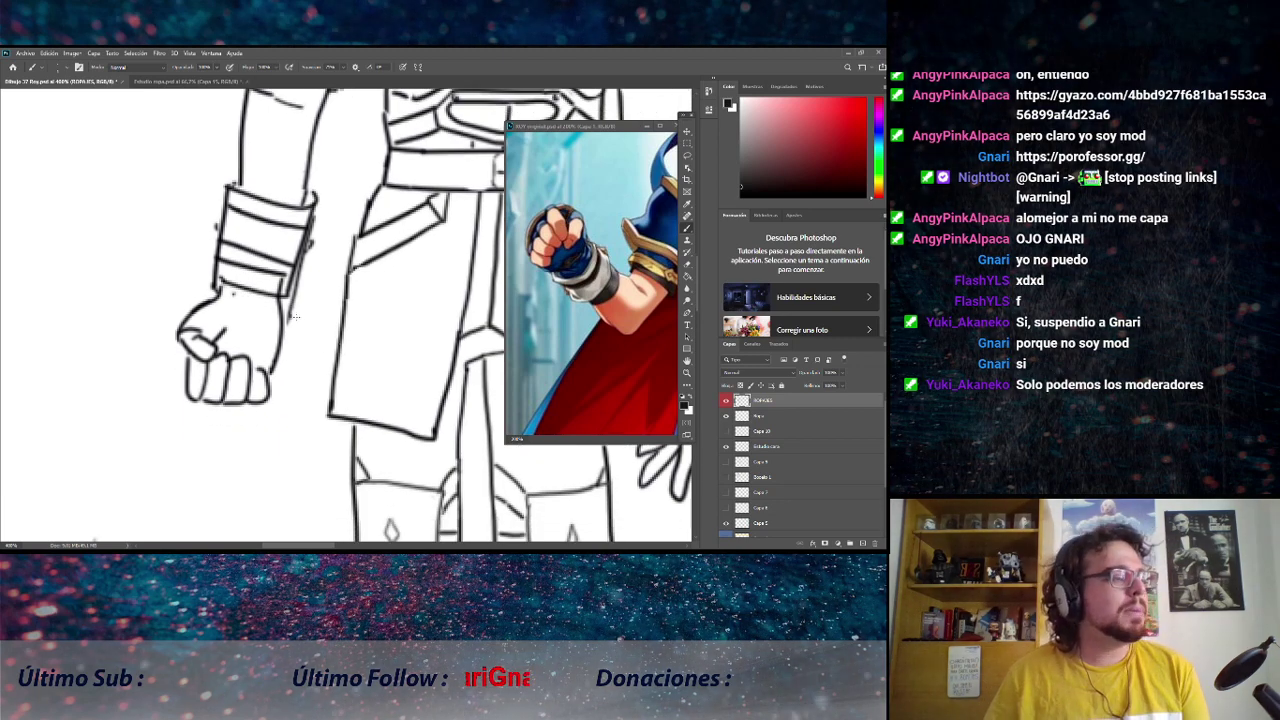
Draw the inner forearm contour of the closed-fist arm, from the sleeve's lower corner down to the wristband.
{"action": "scroll", "coordinate": [295, 316], "scroll_direction": "down", "scroll_amount": 1}
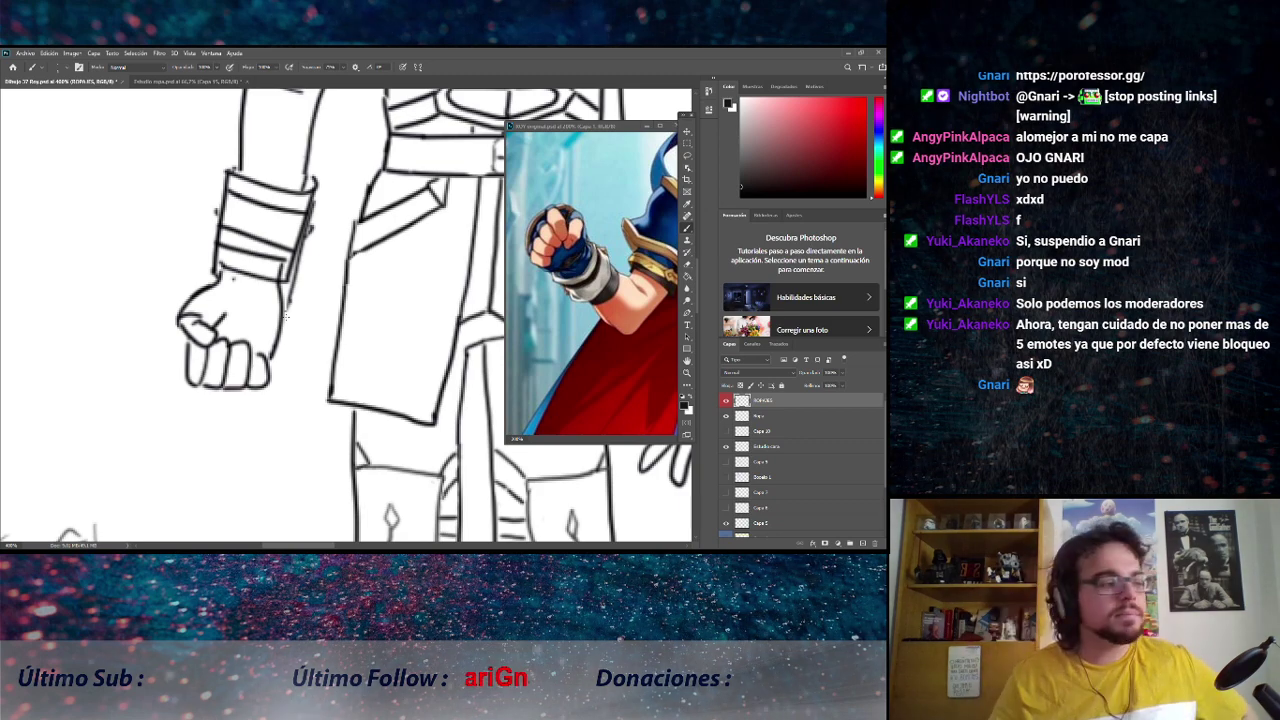
{"action": "scroll", "coordinate": [345, 315], "scroll_direction": "up", "scroll_amount": 3}
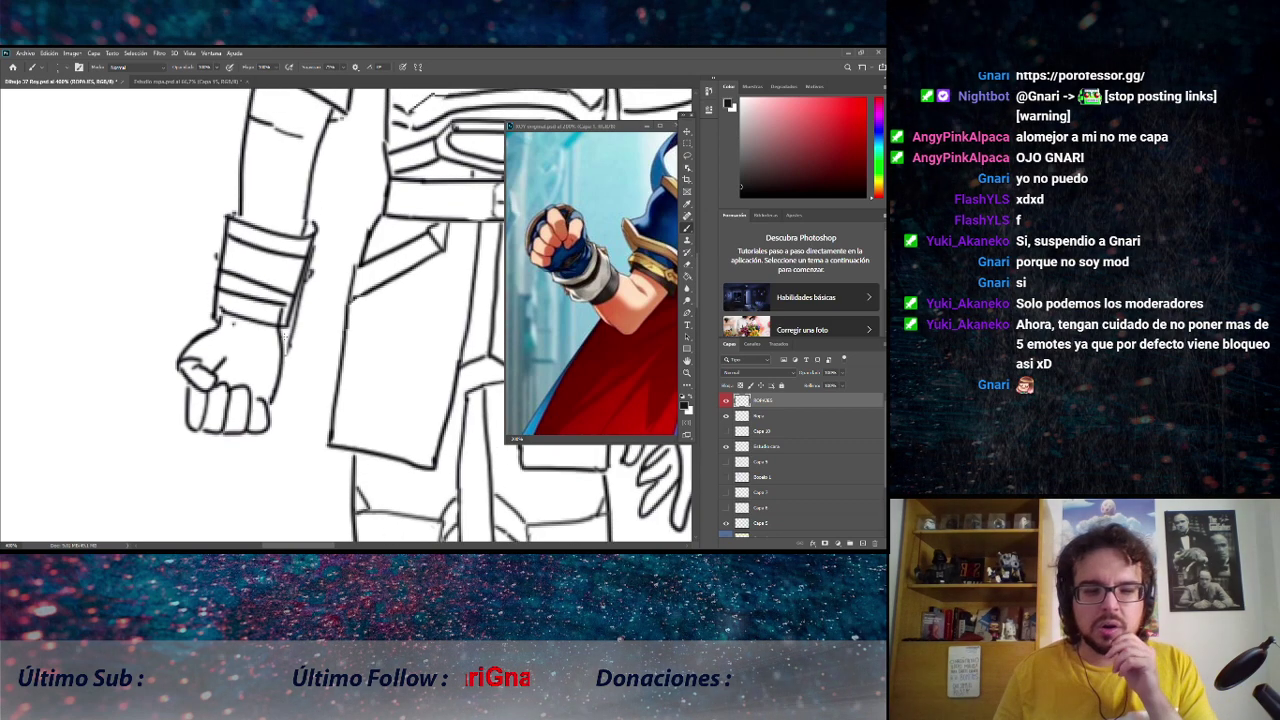
{"action": "scroll", "coordinate": [289, 361], "scroll_direction": "up", "scroll_amount": 3}
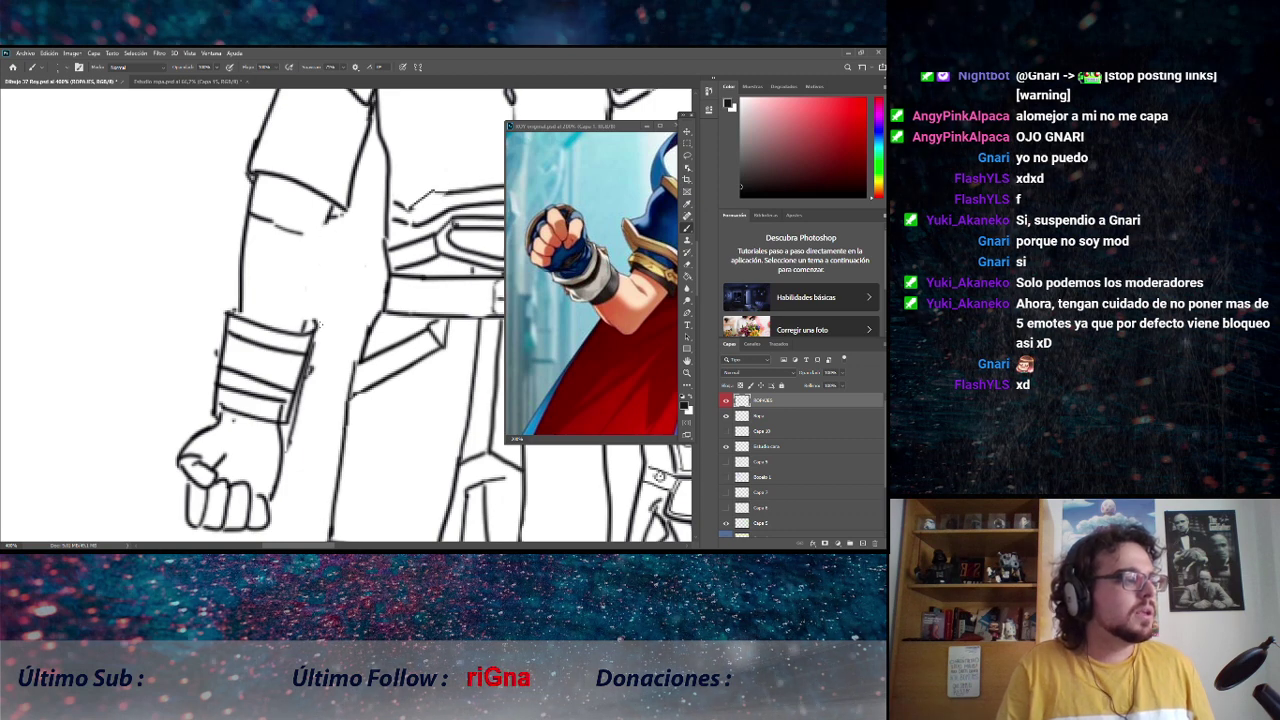
{"action": "scroll", "coordinate": [326, 230], "scroll_direction": "up", "scroll_amount": 1}
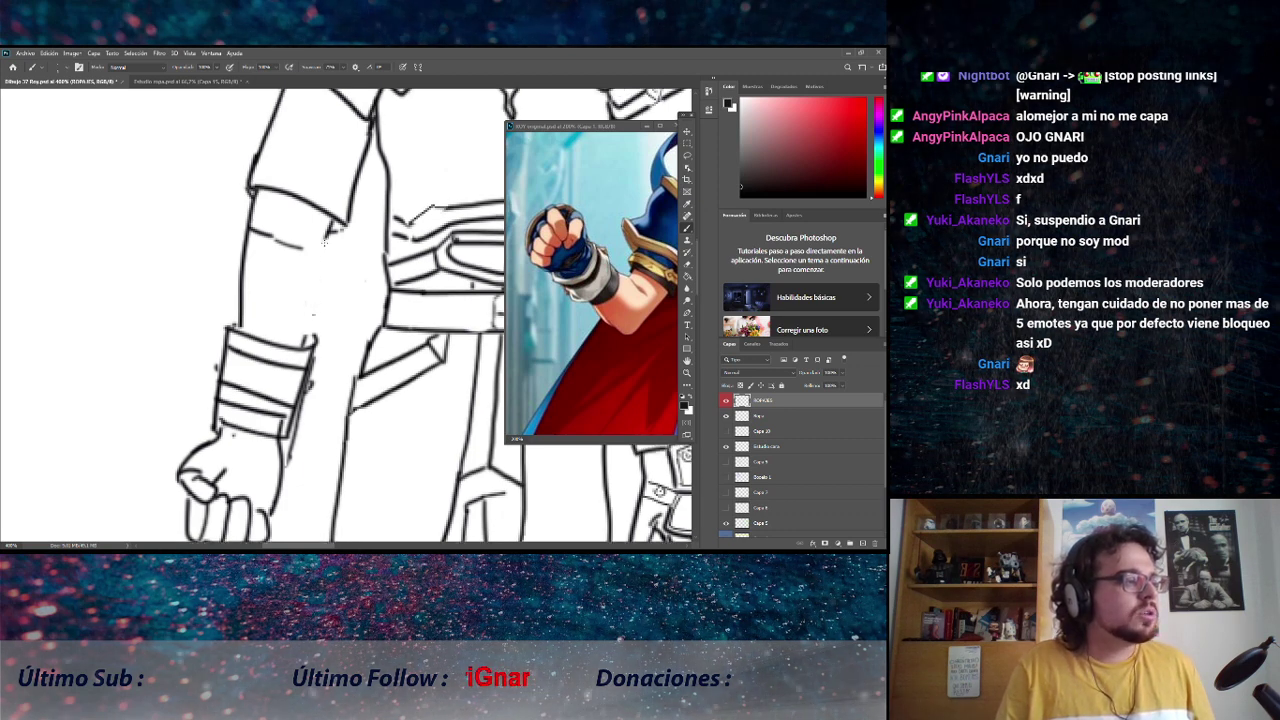
{"action": "left_click_drag", "start_coordinate": [330, 228], "coordinate": [310, 325]}
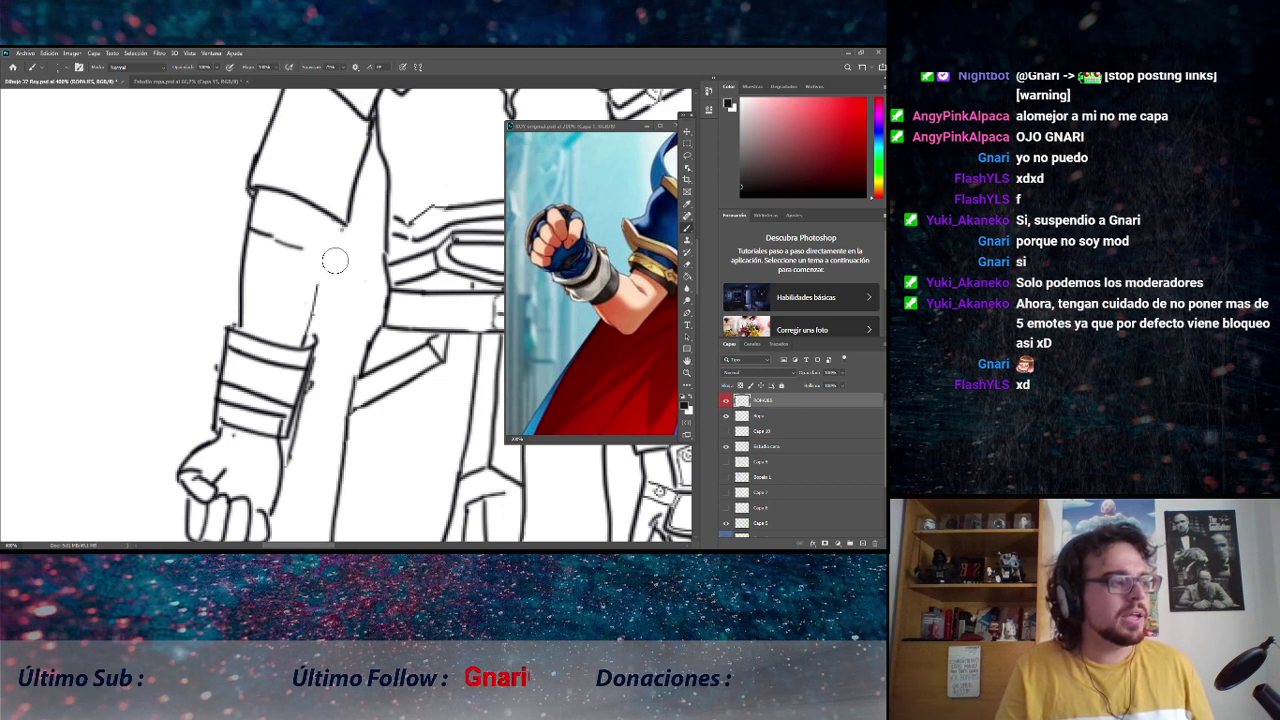
{"action": "left_click_drag", "start_coordinate": [340, 222], "coordinate": [318, 290]}
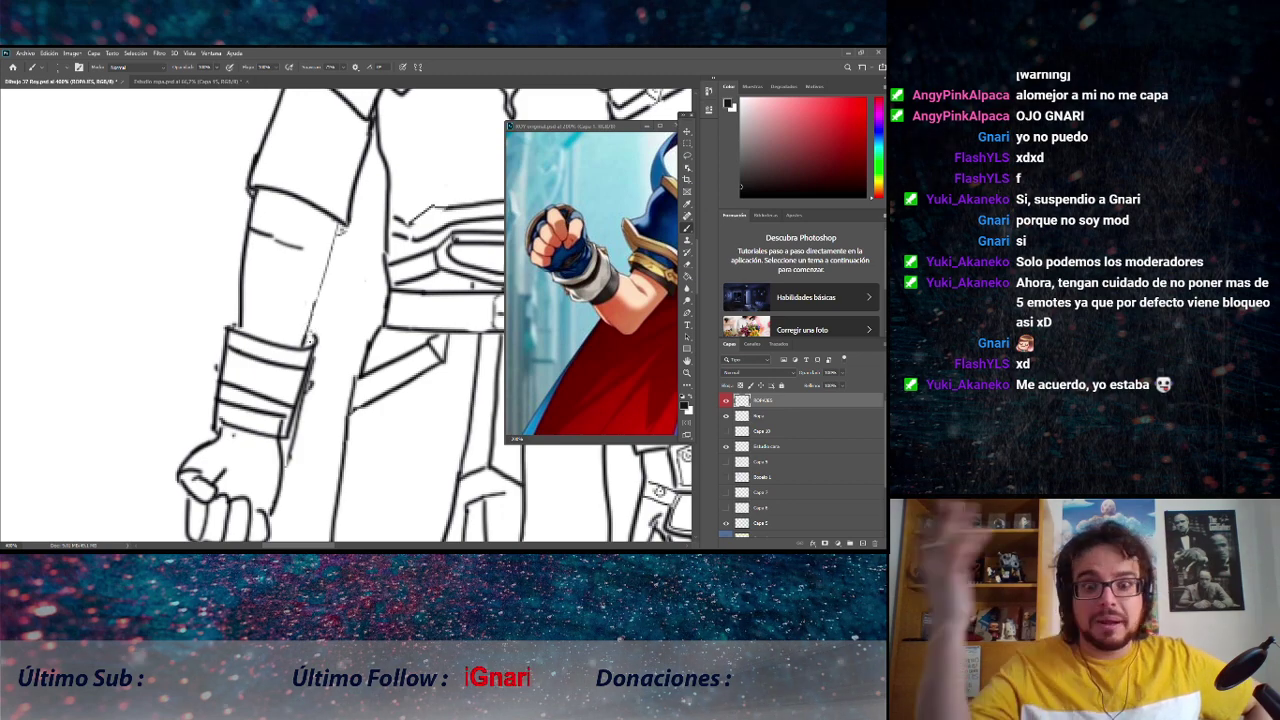
Draw the glove's edge as a thin horizontal line across the closed fist, just above the fingers.
{"action": "scroll", "coordinate": [358, 362], "scroll_direction": "down", "scroll_amount": 3}
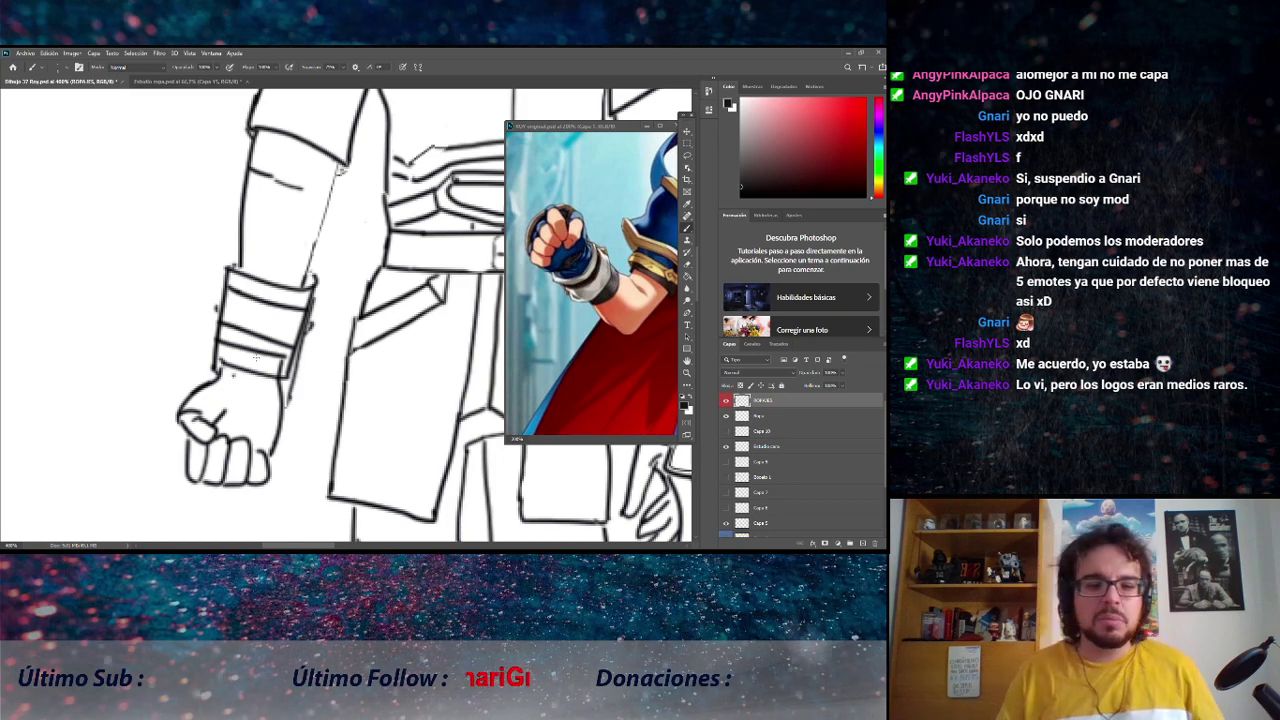
{"action": "scroll", "coordinate": [256, 357], "scroll_direction": "down", "scroll_amount": 3}
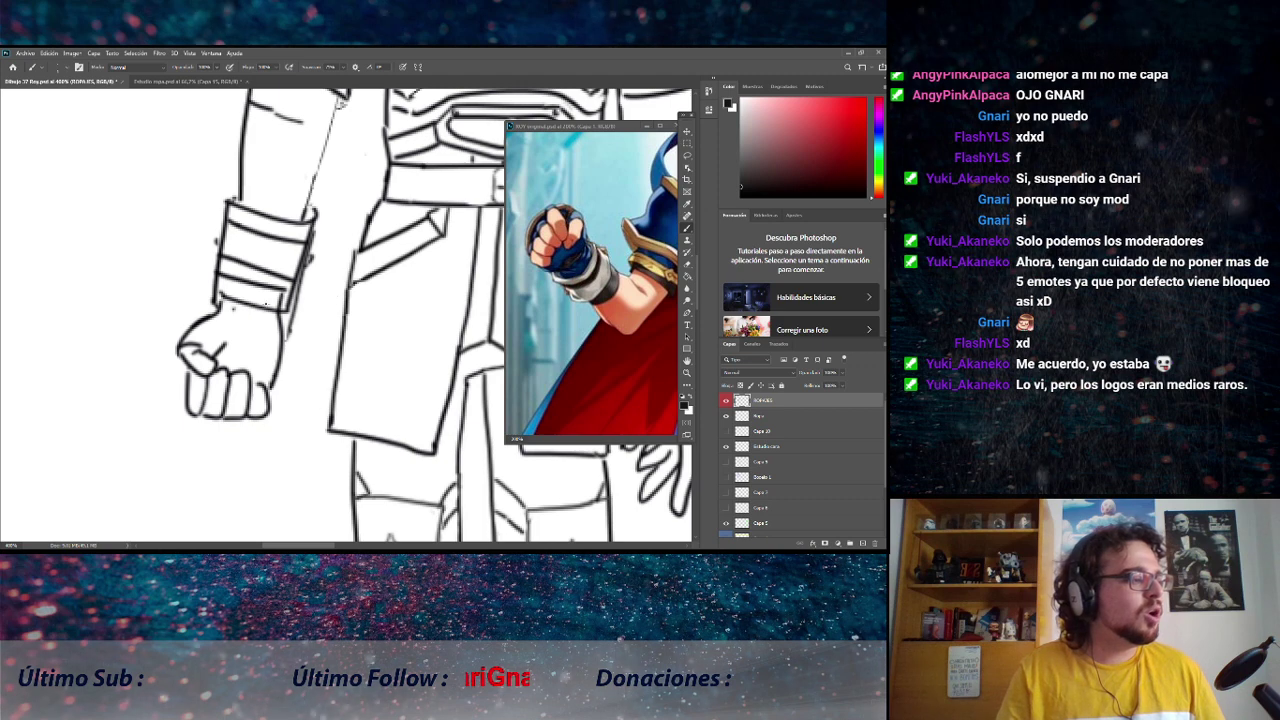
{"action": "scroll", "coordinate": [345, 315], "scroll_direction": "up", "scroll_amount": 1}
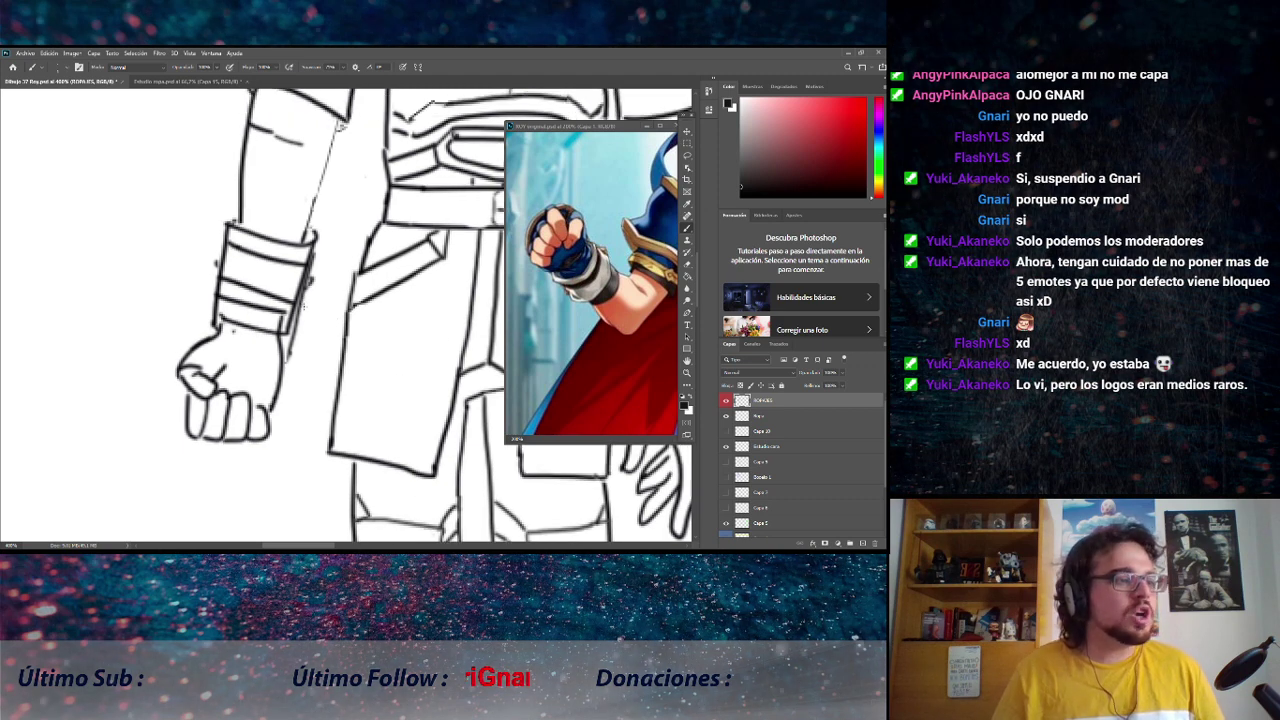
{"action": "scroll", "coordinate": [304, 310], "scroll_direction": "up", "scroll_amount": 1}
{"action": "scroll", "coordinate": [563, 233], "scroll_direction": "down", "scroll_amount": 2}
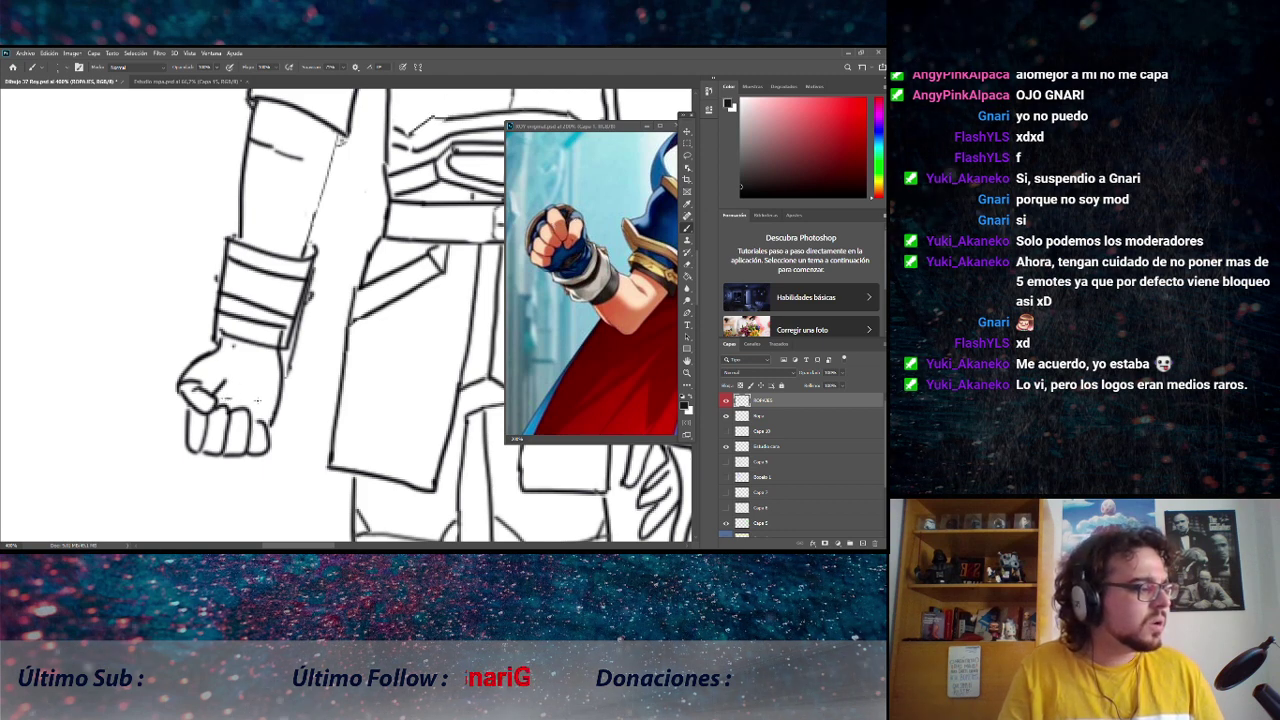
{"action": "left_click_drag", "start_coordinate": [222, 398], "coordinate": [266, 400]}
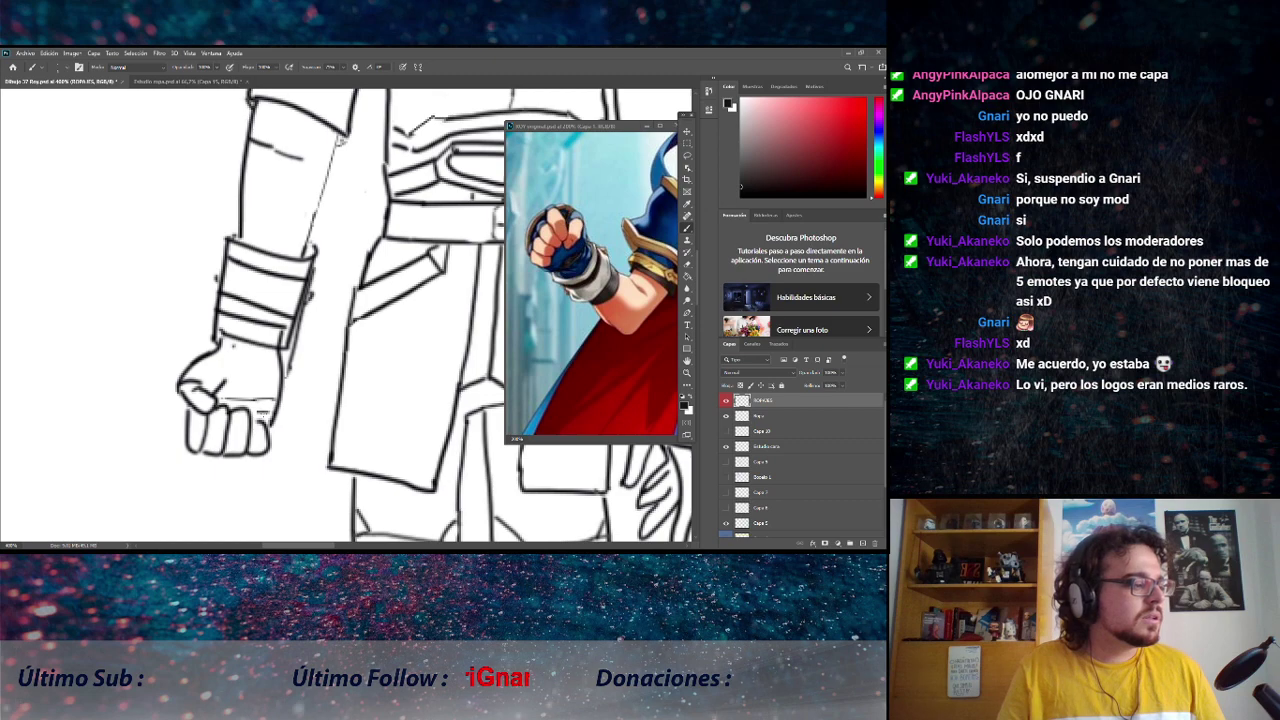
{"action": "right_click", "coordinate": [255, 410]}
{"action": "key", "text": "Escape"}
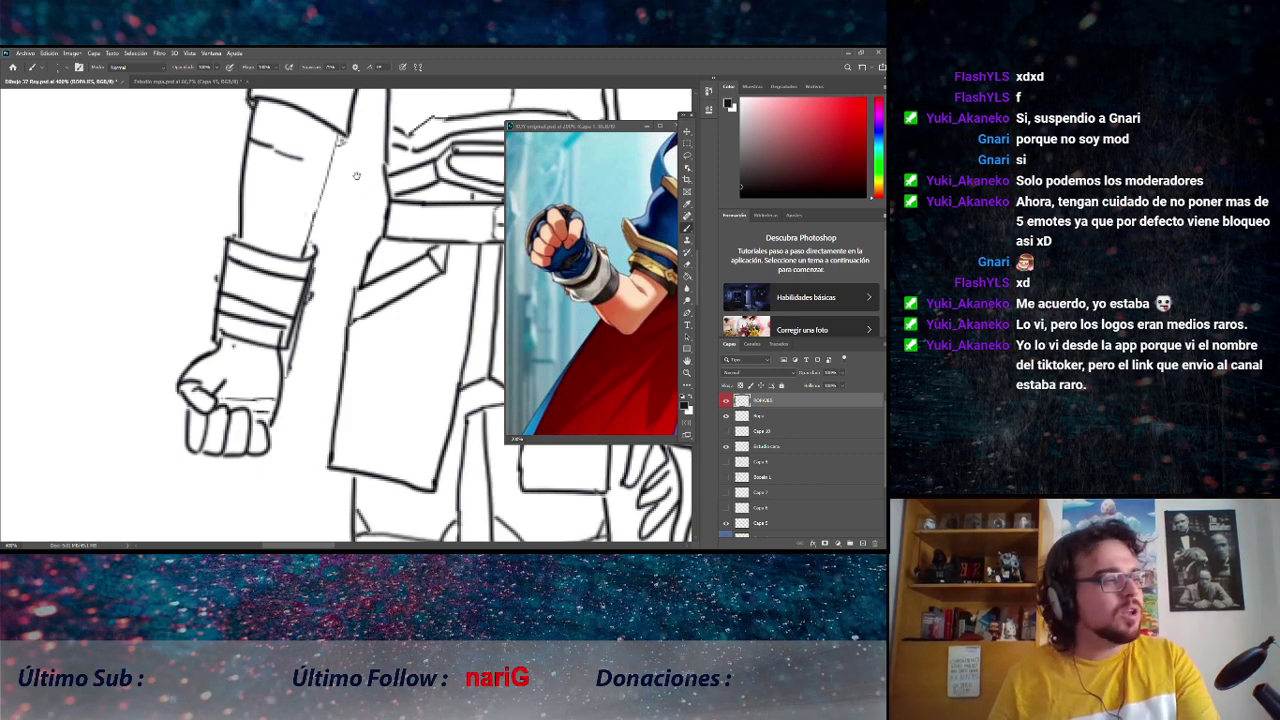
Bring the torso into view in the ROY original reference and compare its breastplate and belt with the outfit line art.
{"action": "scroll", "coordinate": [357, 181], "scroll_direction": "up", "scroll_amount": 3}
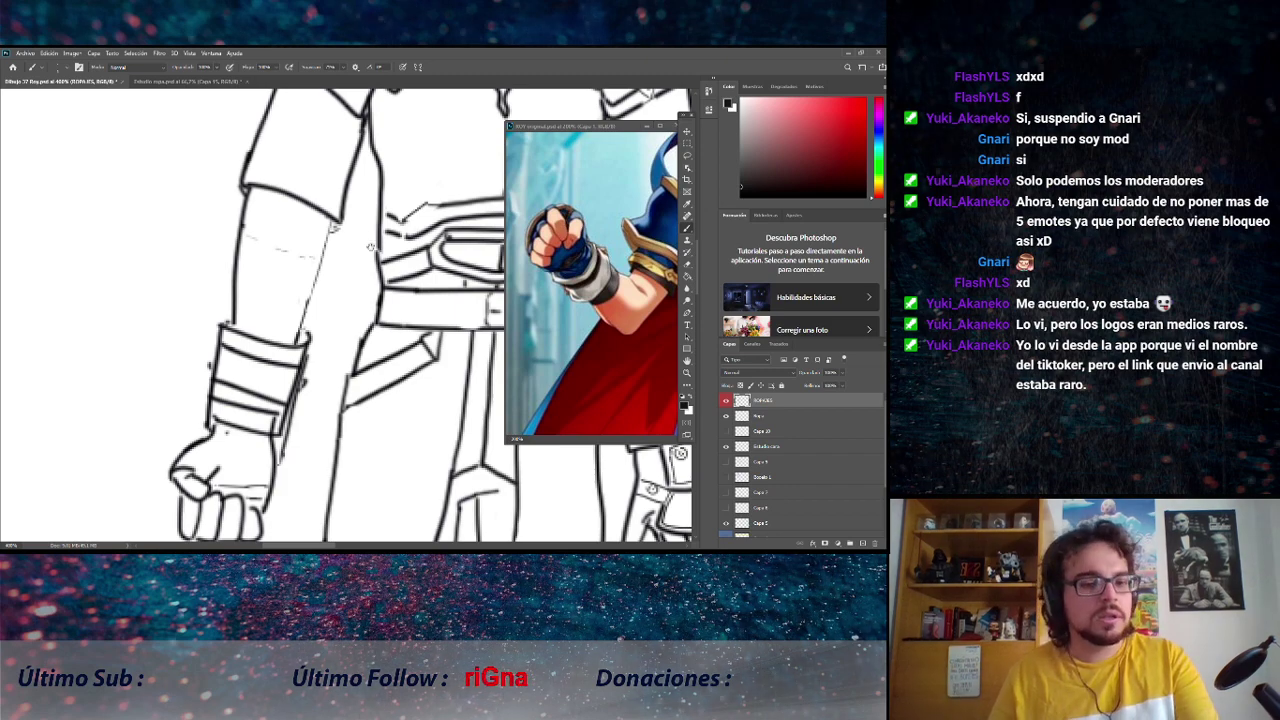
{"action": "left_click_drag", "start_coordinate": [362, 222], "coordinate": [328, 343]}
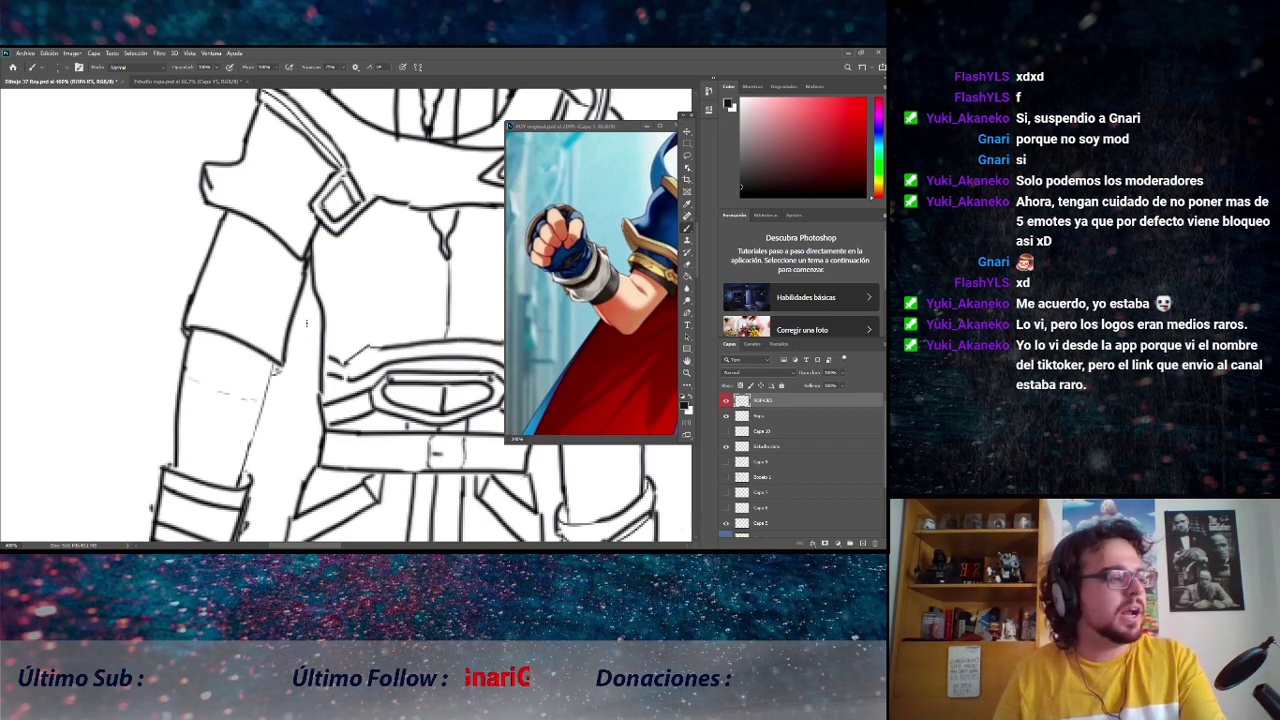
{"action": "left_click_drag", "start_coordinate": [306, 316], "coordinate": [244, 378]}
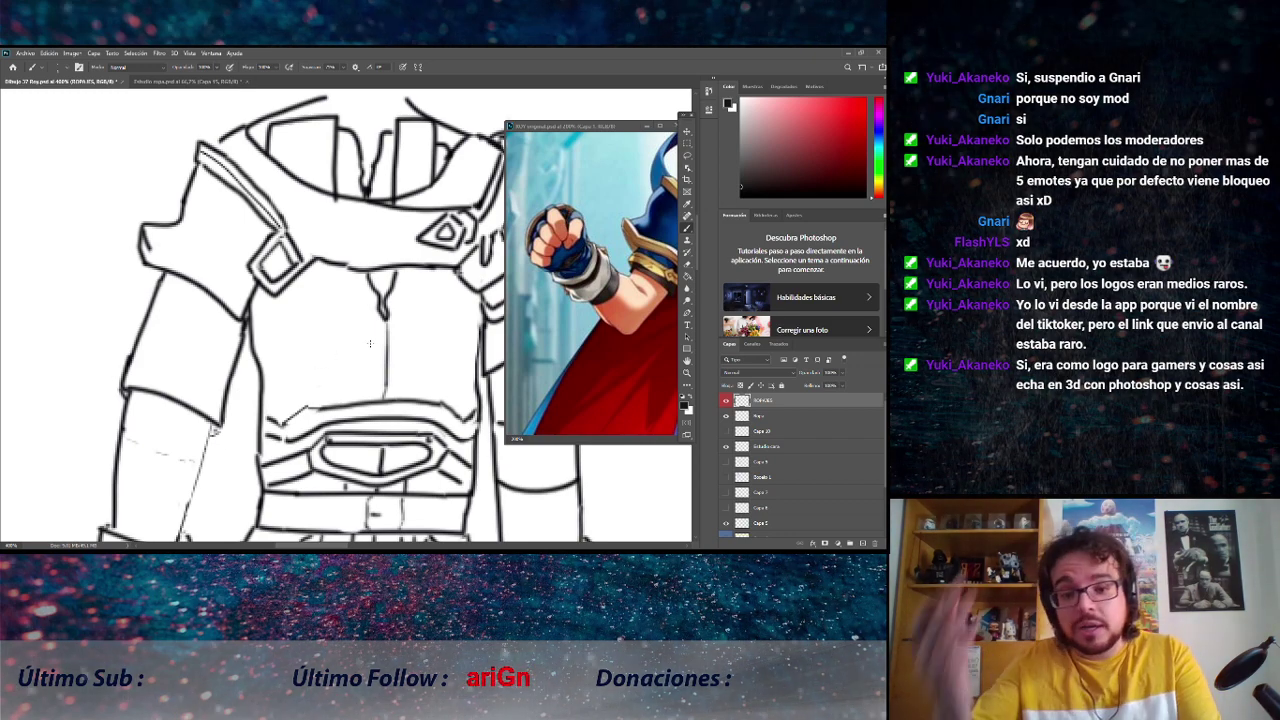
{"action": "mouse_move", "coordinate": [369, 343]}
{"action": "left_mouse_down"}
{"action": "mouse_move", "coordinate": [395, 345]}
{"action": "mouse_move", "coordinate": [250, 345]}
{"action": "left_mouse_up"}
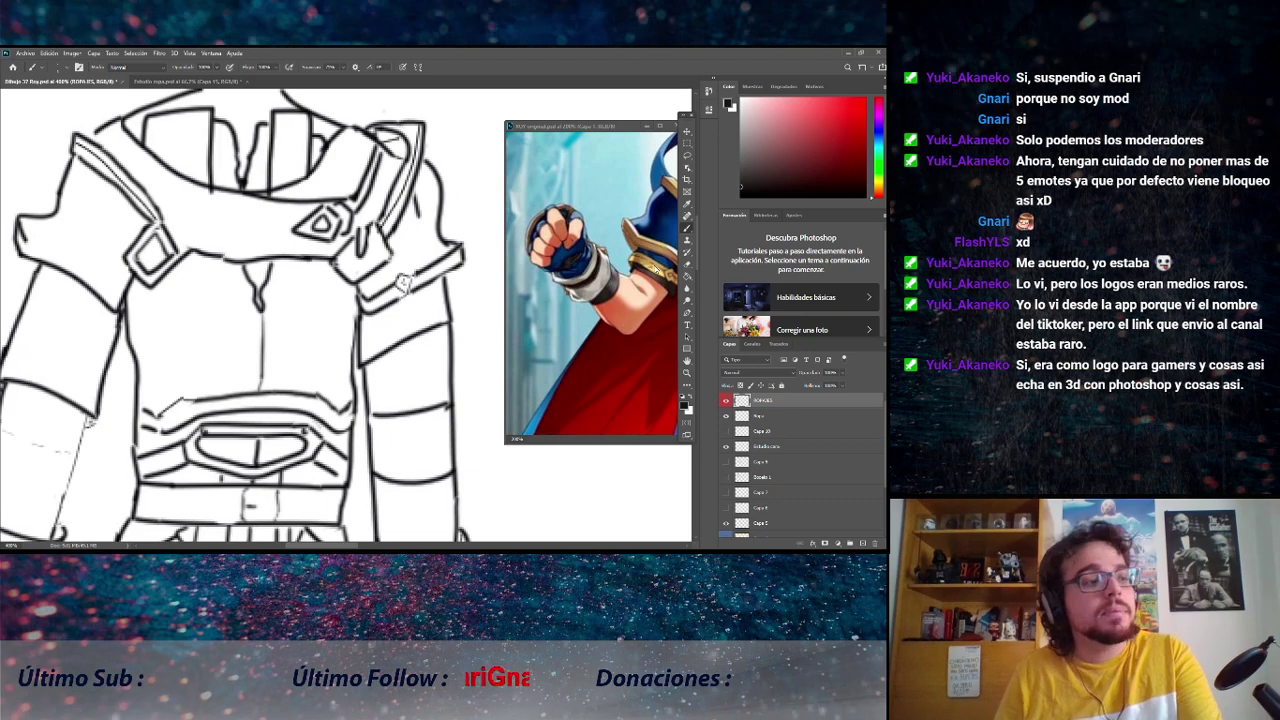
{"action": "left_click", "coordinate": [652, 242]}
{"action": "left_click_drag", "start_coordinate": [652, 242], "coordinate": [576, 281]}
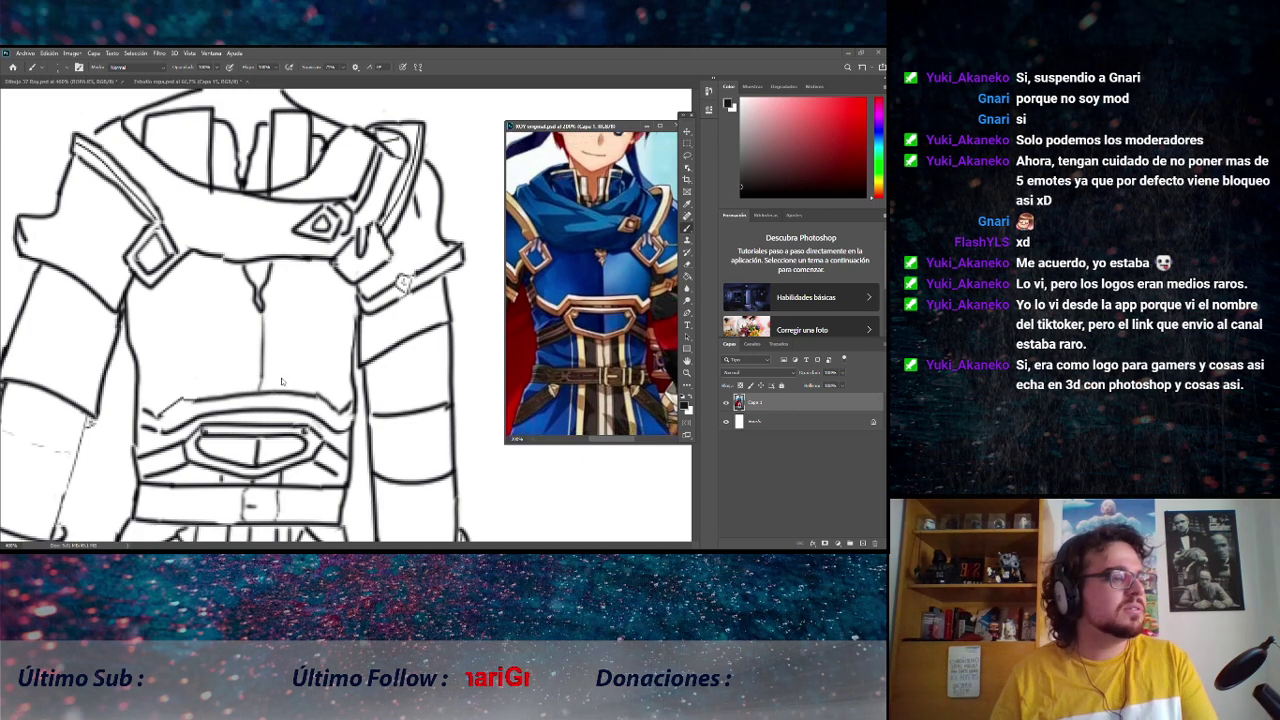
{"action": "mouse_move", "coordinate": [299, 343]}
{"action": "left_mouse_down"}
{"action": "mouse_move", "coordinate": [313, 266]}
{"action": "mouse_move", "coordinate": [301, 356]}
{"action": "mouse_move", "coordinate": [303, 327]}
{"action": "left_mouse_up"}
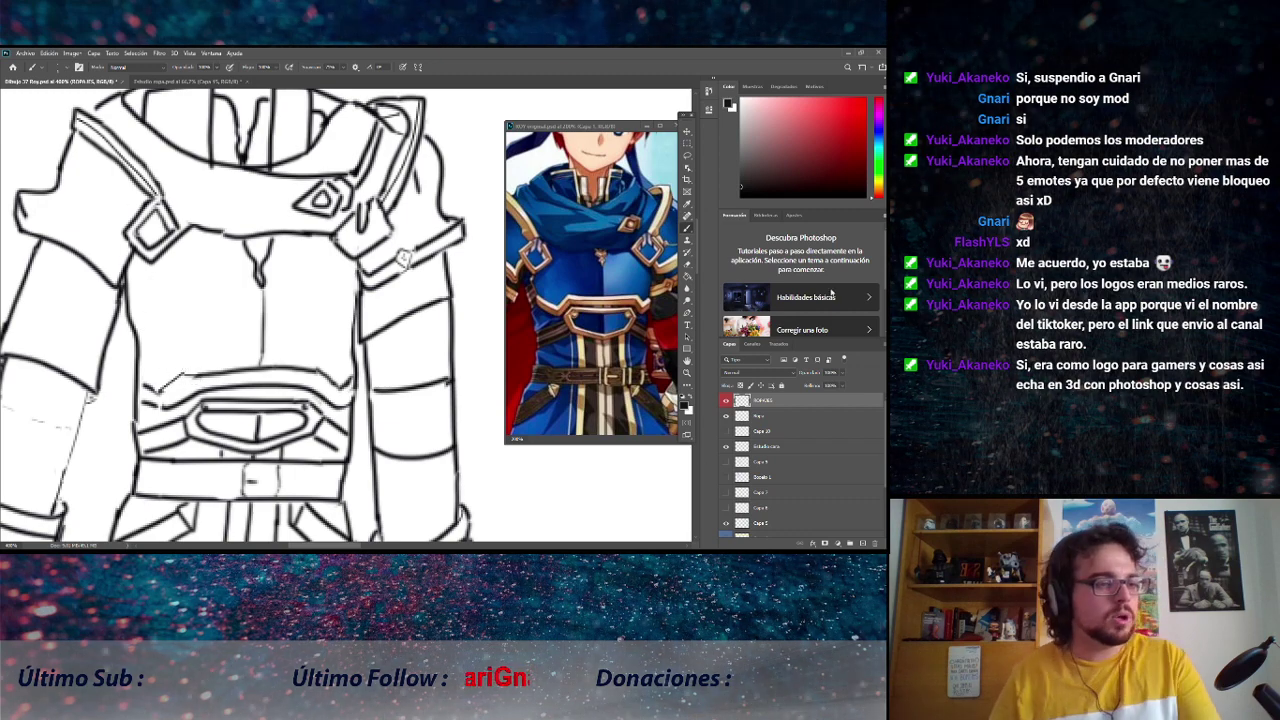
{"action": "left_click", "coordinate": [688, 372]}
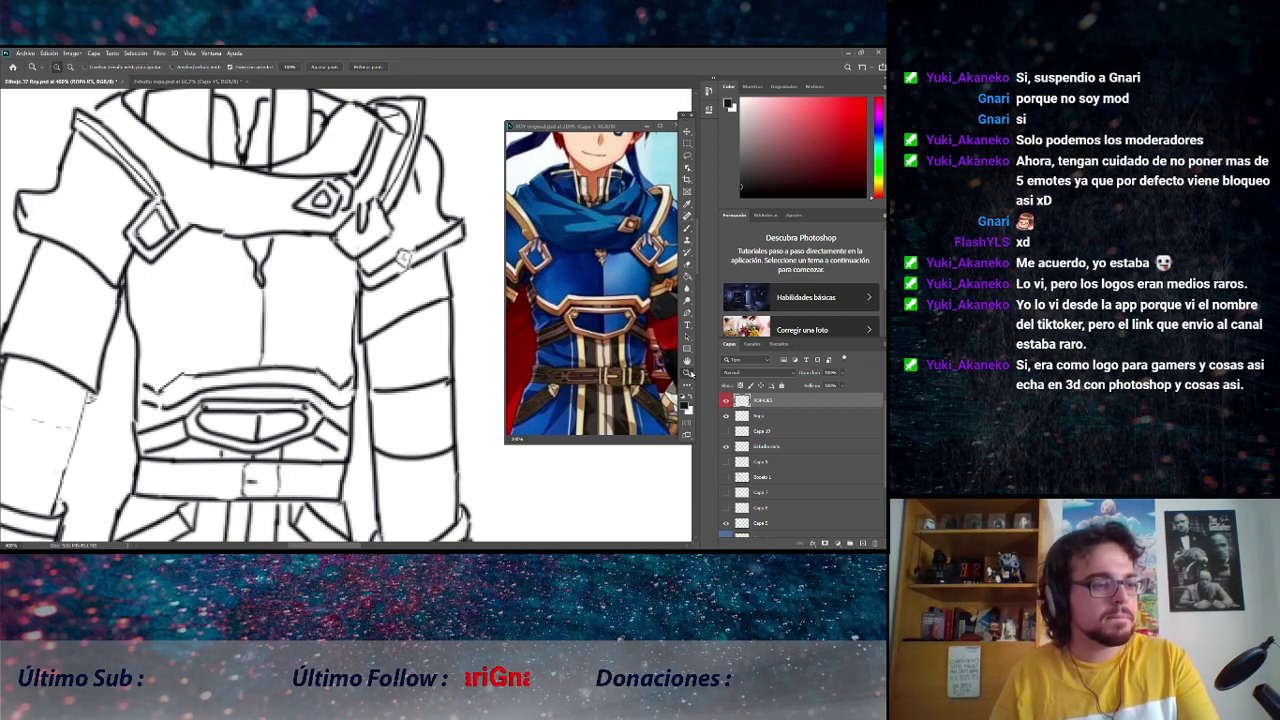
{"action": "left_click", "coordinate": [341, 346], "text": "alt"}
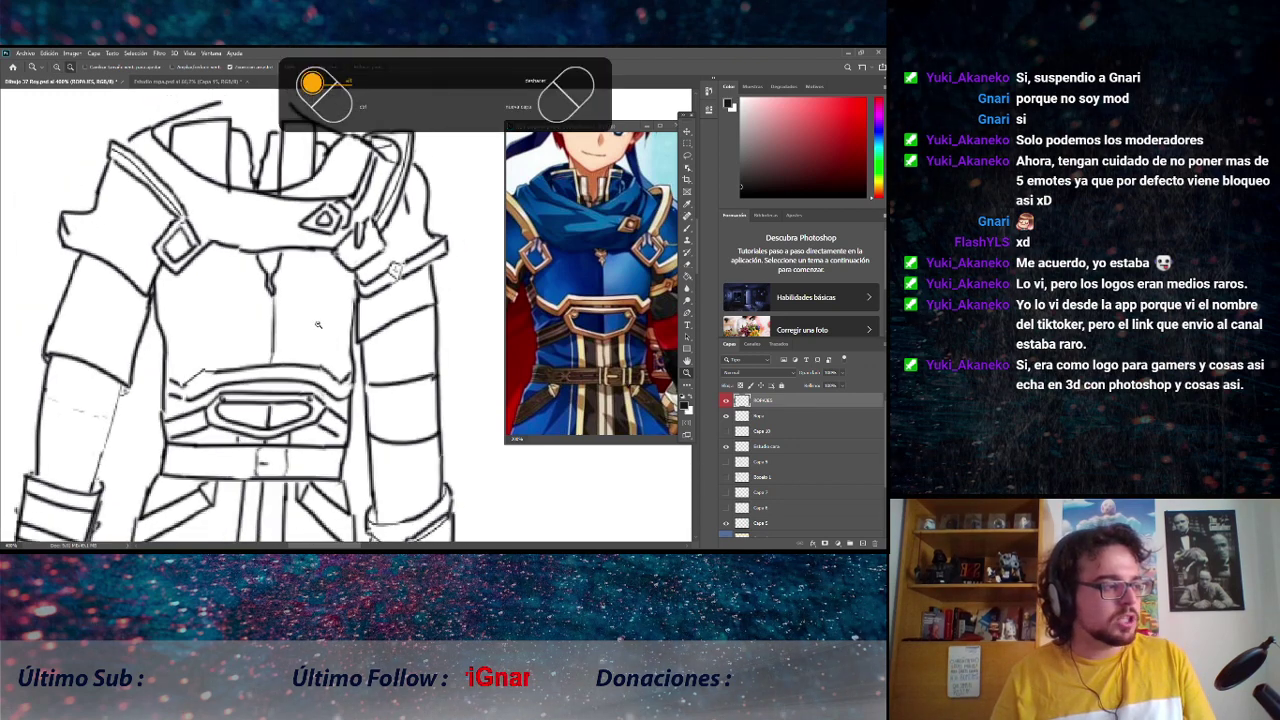
{"action": "left_click", "coordinate": [306, 410]}
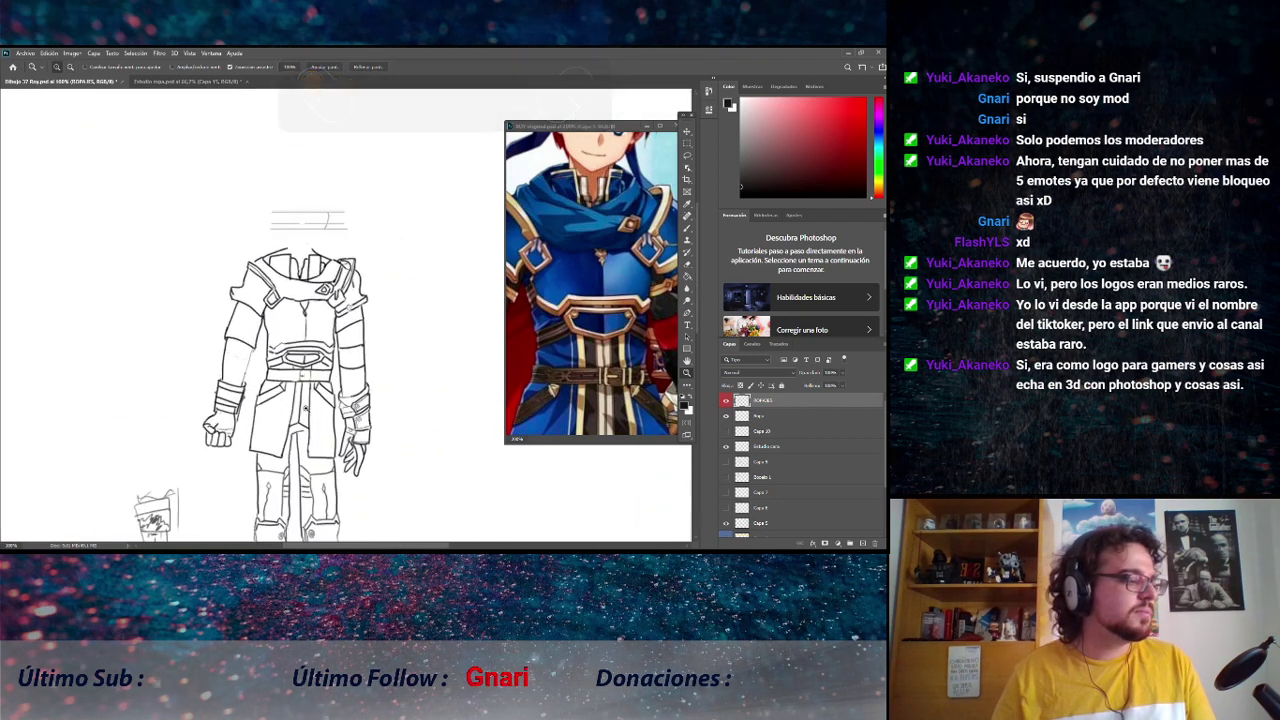
{"action": "left_click_drag", "start_coordinate": [306, 410], "coordinate": [306, 410]}
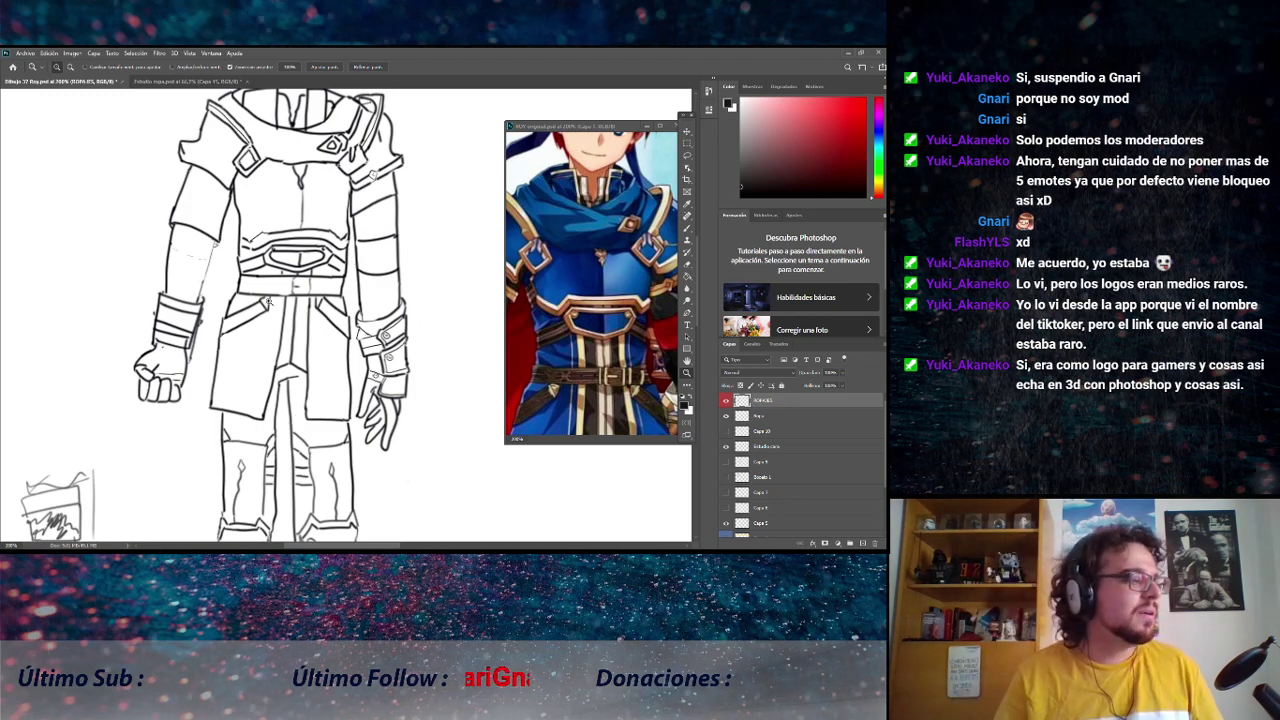
{"action": "scroll", "coordinate": [268, 300], "scroll_direction": "up", "scroll_amount": 2}
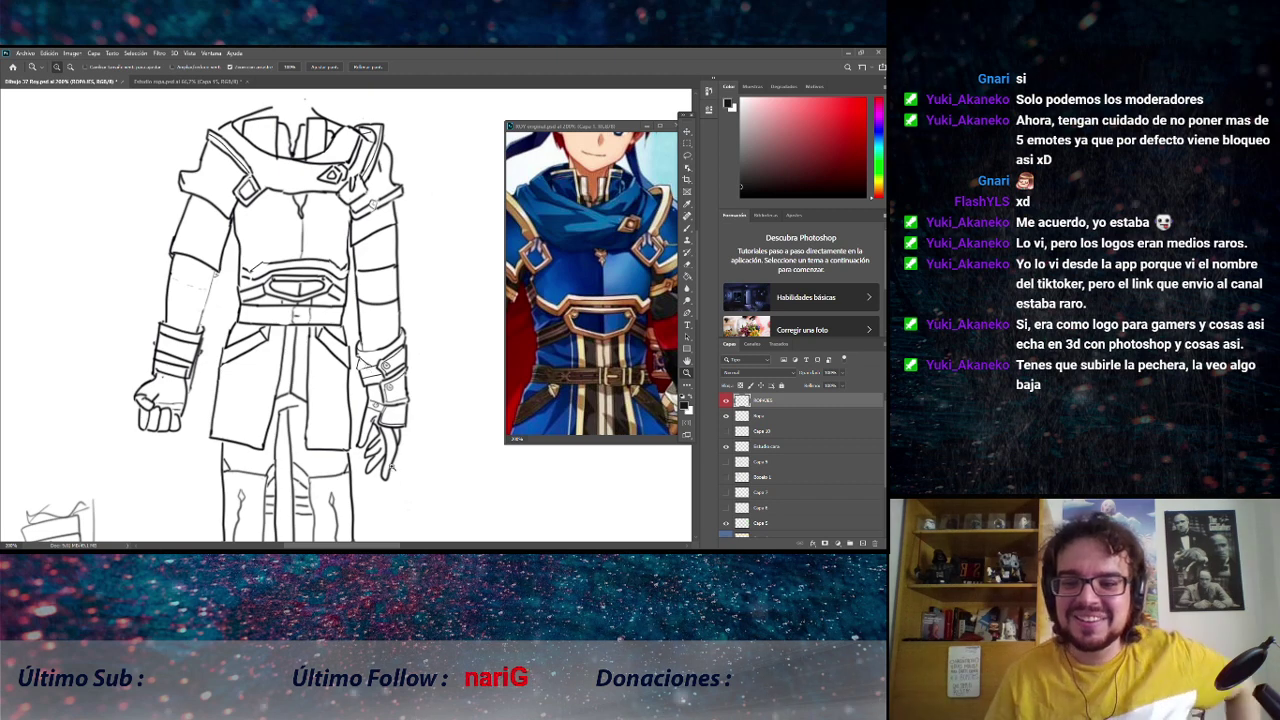
{"action": "scroll", "coordinate": [336, 411], "scroll_direction": "up", "scroll_amount": 3}
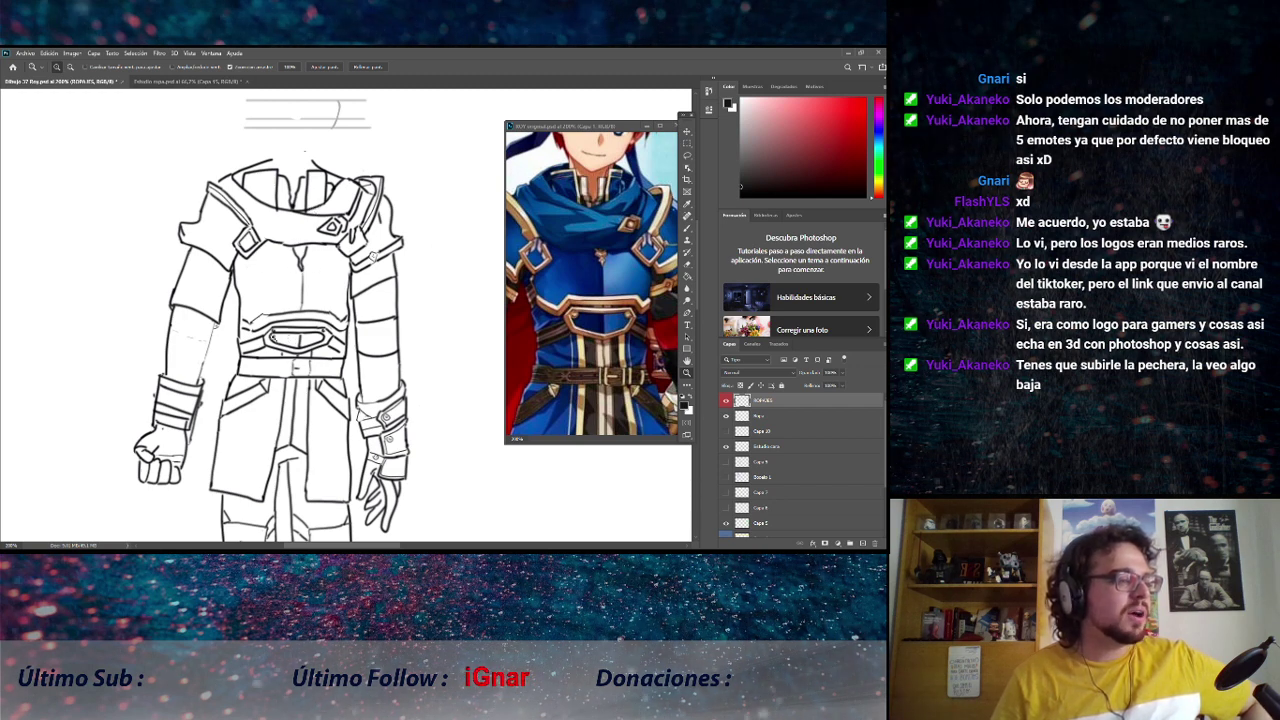
Move the selected breastplate lower trim upwards on the torso, clear the selection and save the drawing.
{"action": "left_click", "coordinate": [686, 143]}
{"action": "left_click_drag", "start_coordinate": [357, 305], "coordinate": [216, 236]}
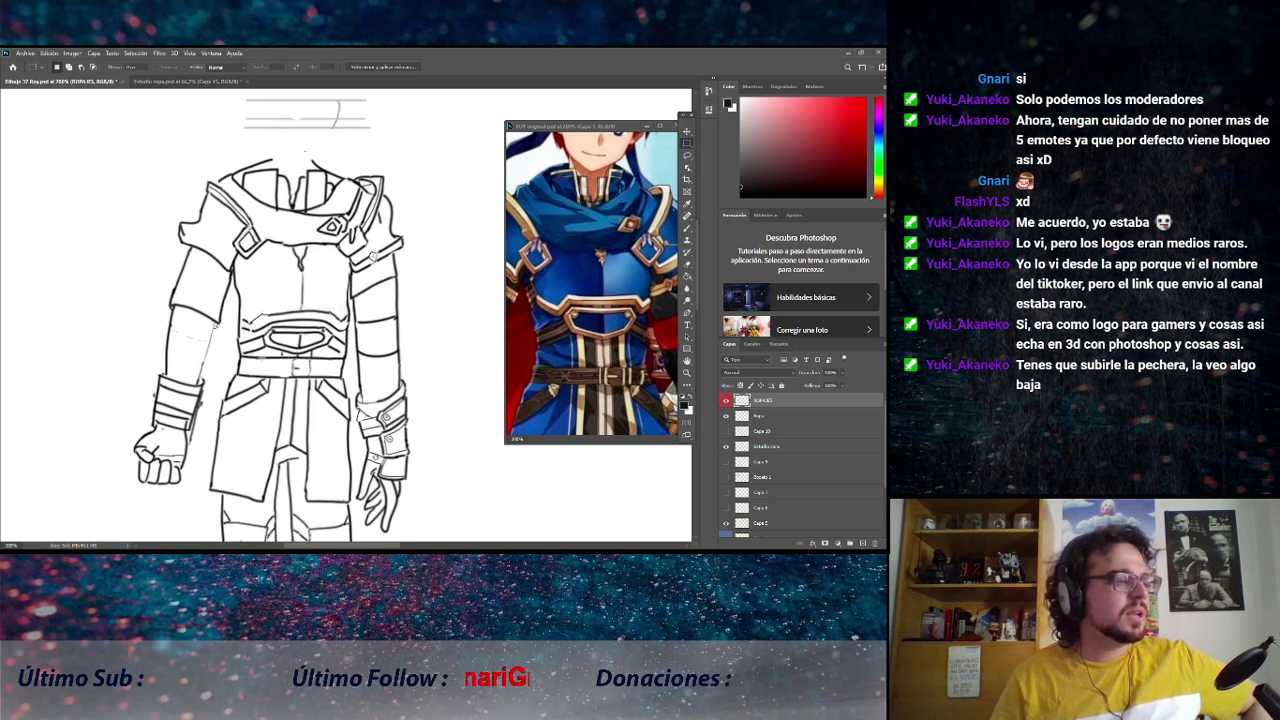
{"action": "left_click", "coordinate": [686, 134]}
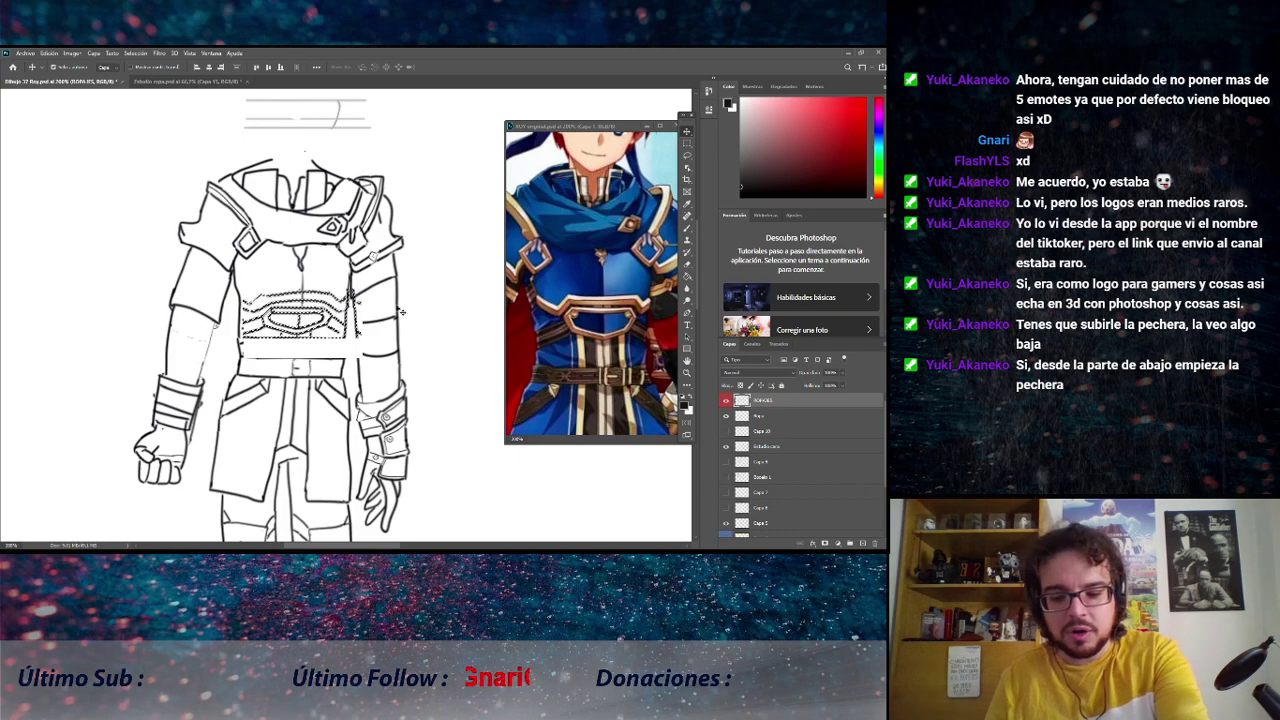
{"action": "left_click", "coordinate": [326, 290]}
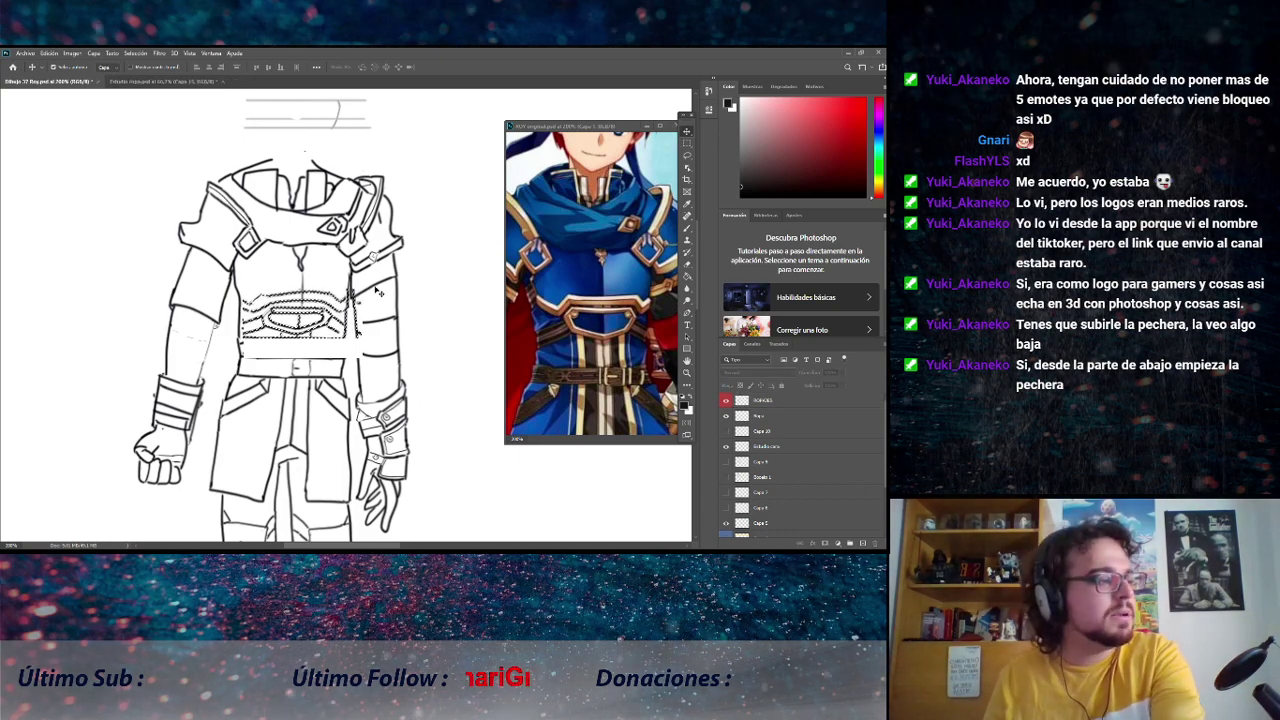
{"action": "key", "text": "ctrl+d"}
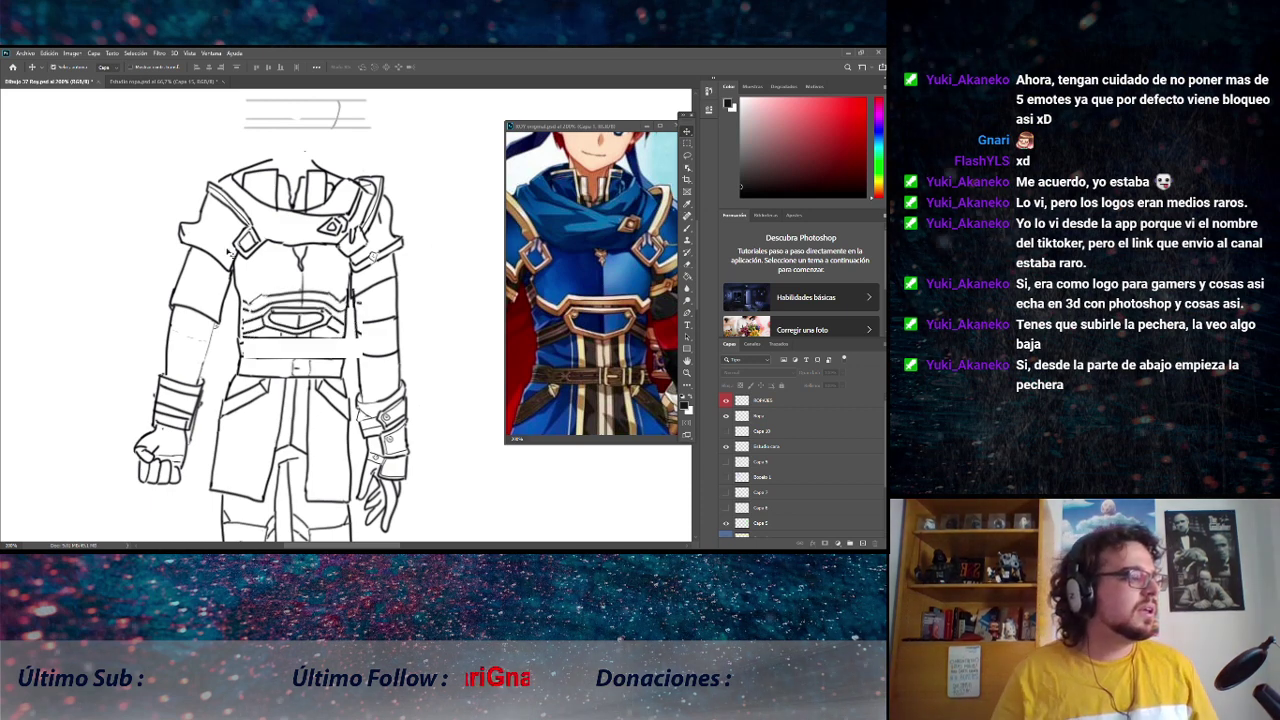
{"action": "left_click", "coordinate": [25, 53]}
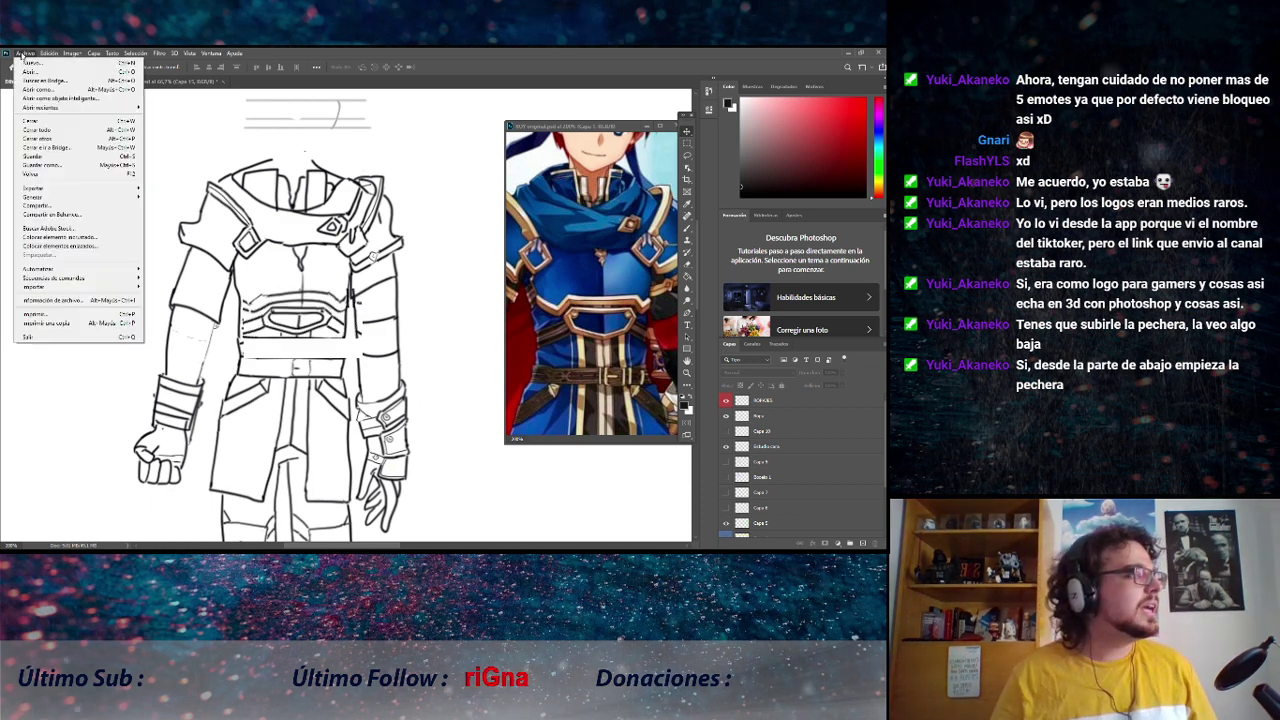
{"action": "left_click", "coordinate": [45, 158]}
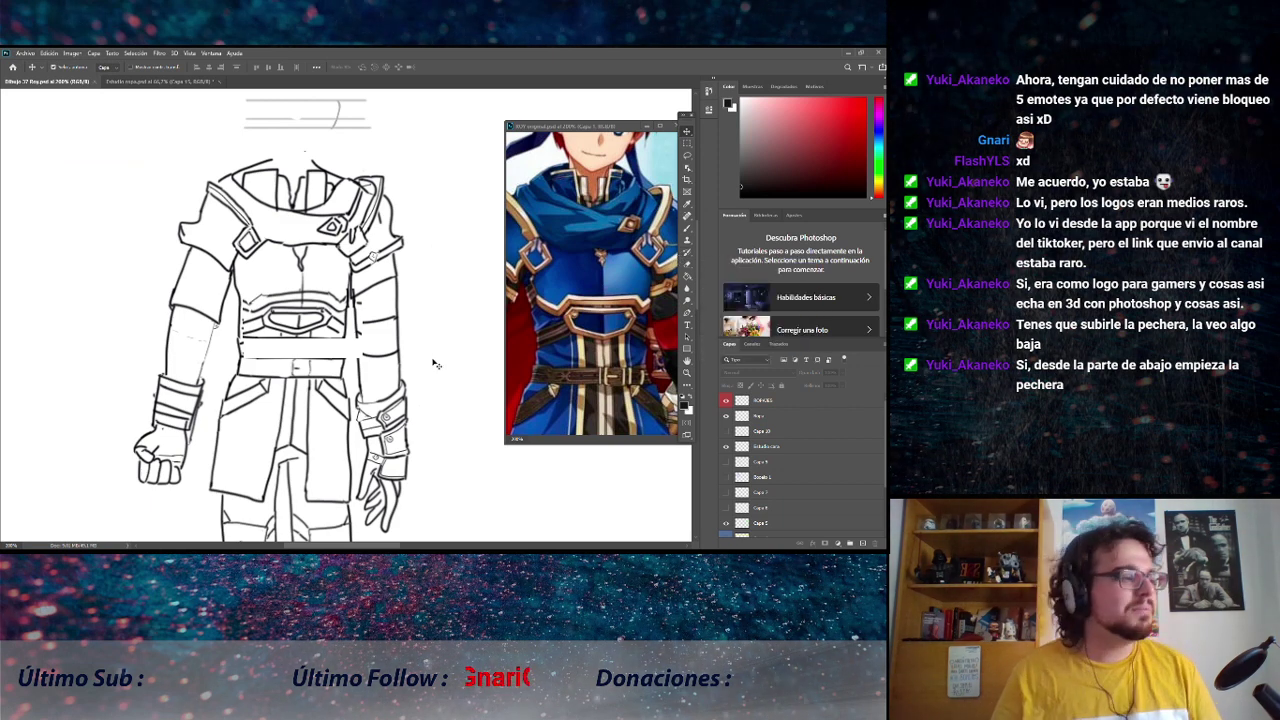
On the top outfit layer, redraw the tunic's vertical lines across the gap between the breastplate's lower trim and the belt.
{"action": "left_click", "coordinate": [687, 264]}
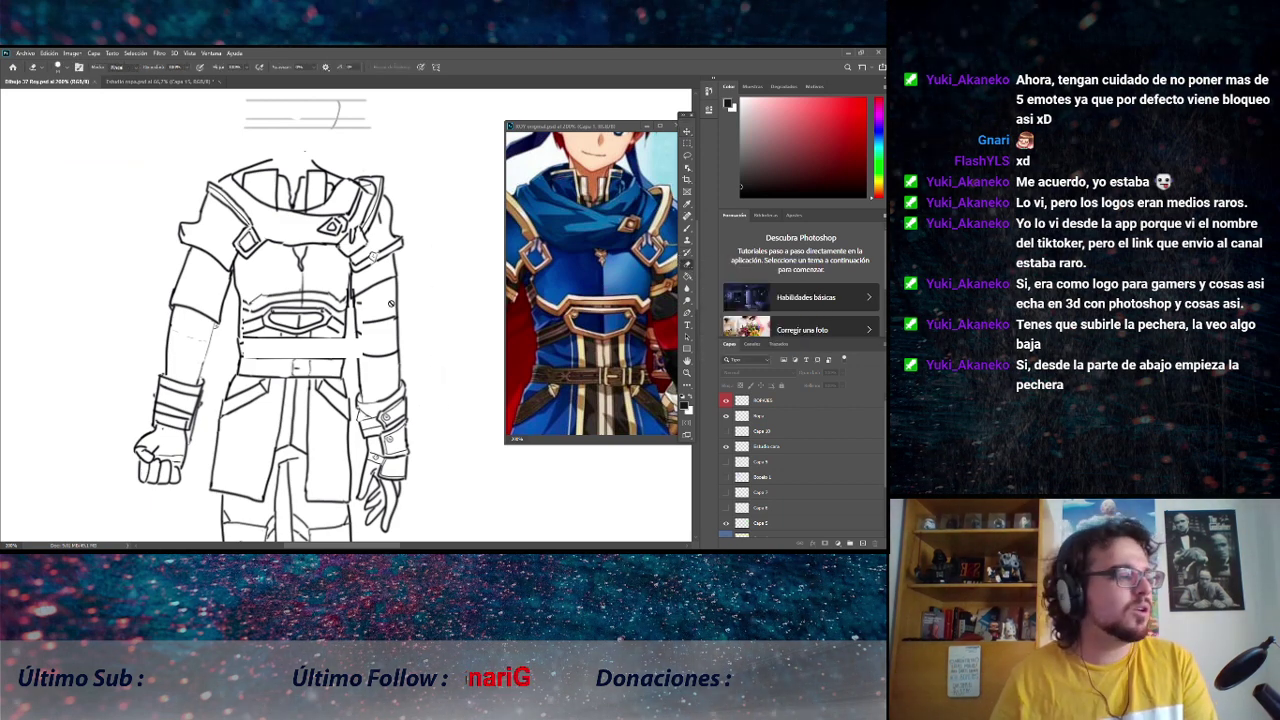
{"action": "left_click", "coordinate": [687, 299]}
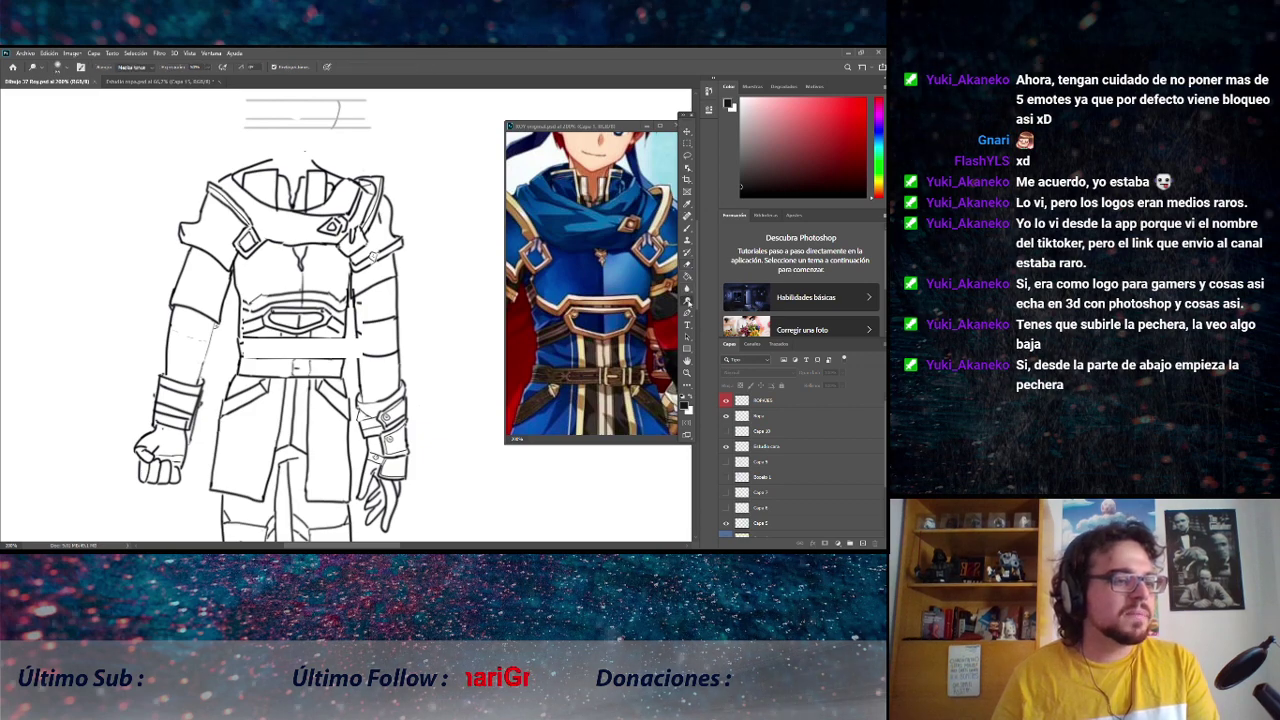
{"action": "key", "text": "z"}
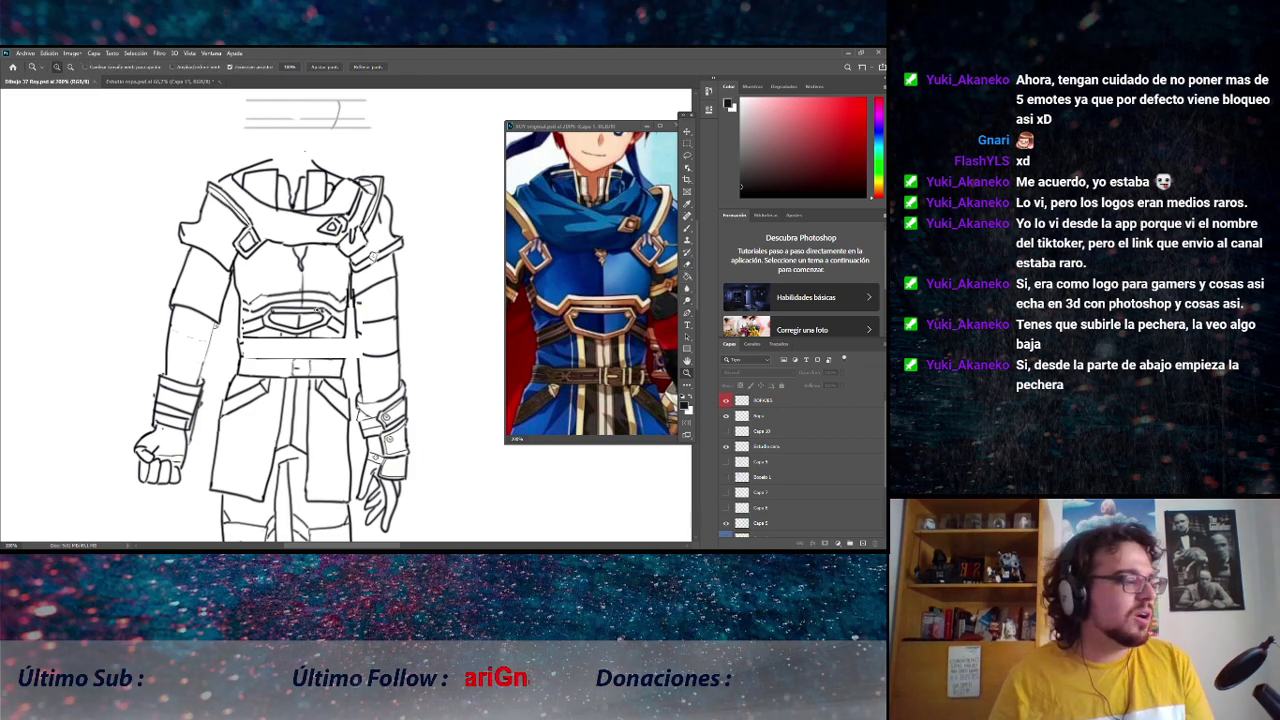
{"action": "left_click", "coordinate": [284, 358]}
{"action": "left_click", "coordinate": [284, 358]}
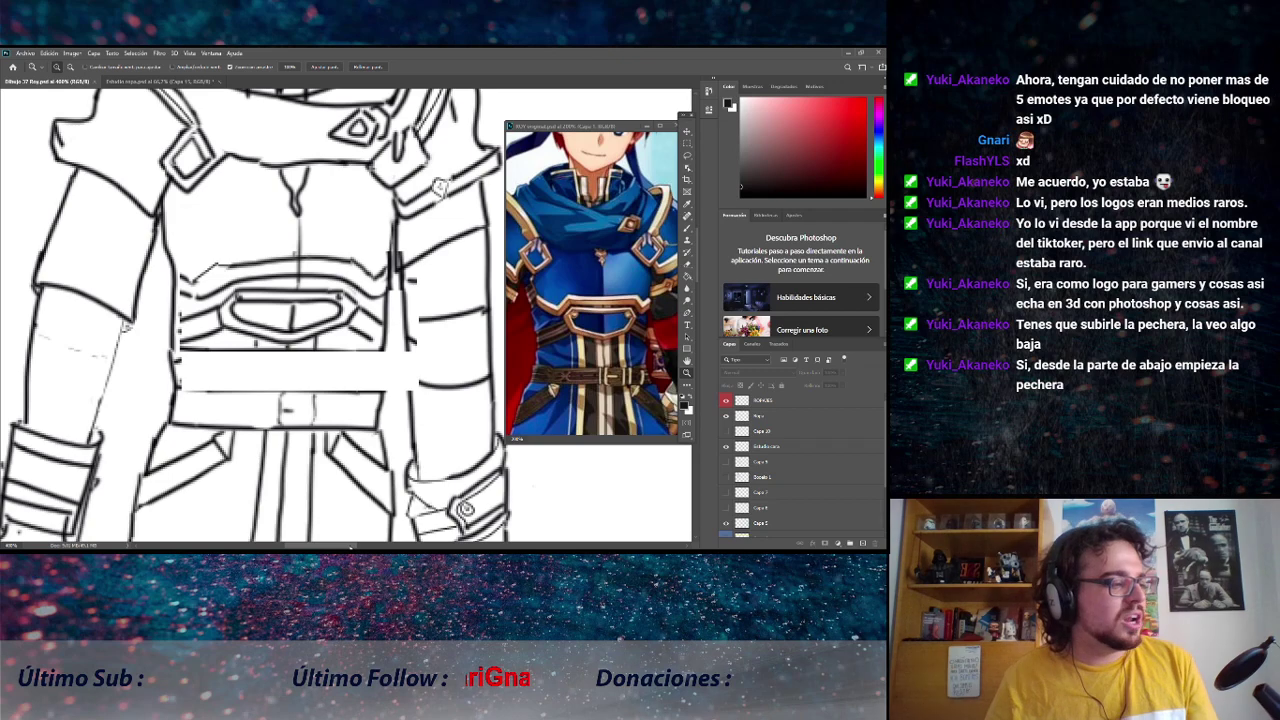
{"action": "scroll", "coordinate": [276, 316], "scroll_direction": "left", "scroll_amount": 2}
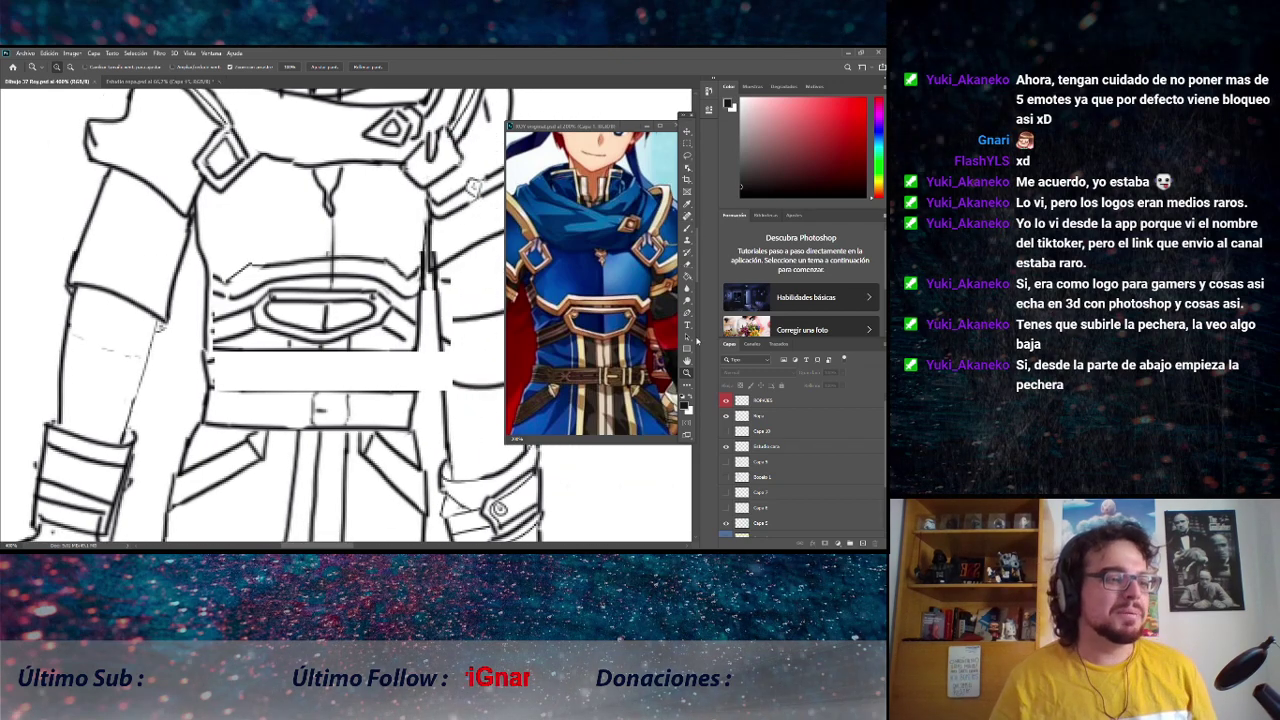
{"action": "key", "text": "b"}
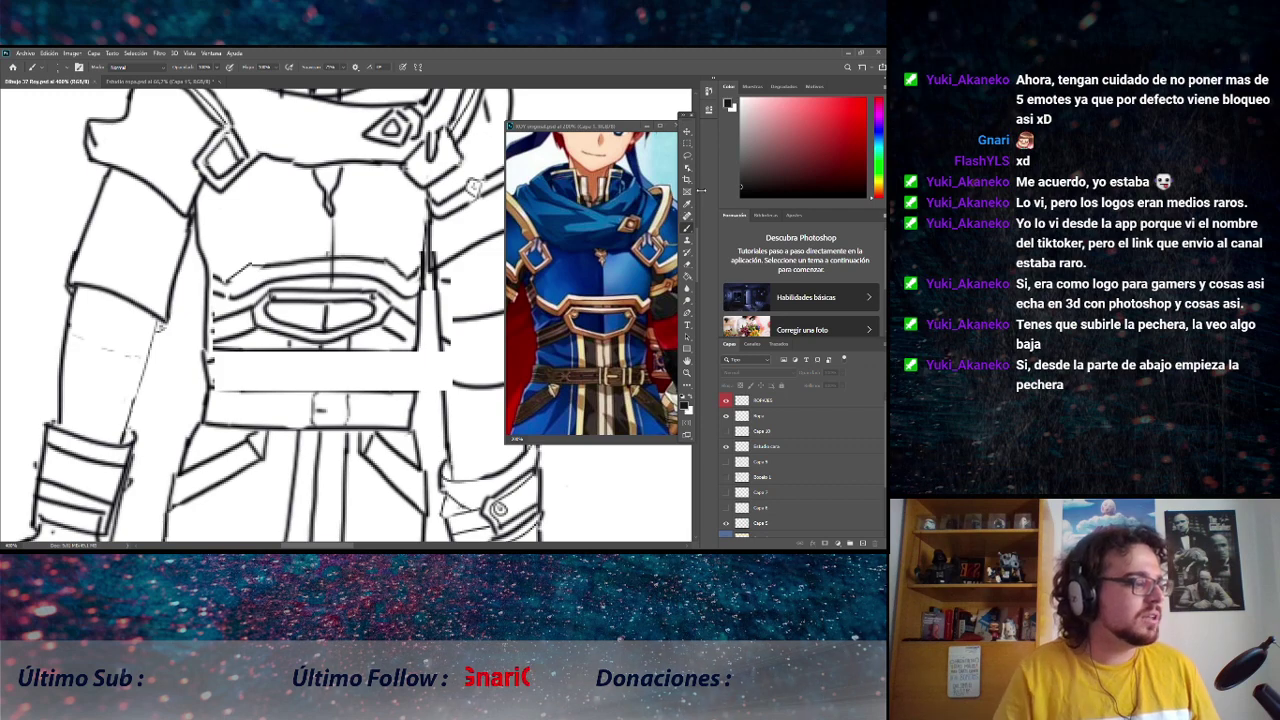
{"action": "left_click", "coordinate": [332, 366]}
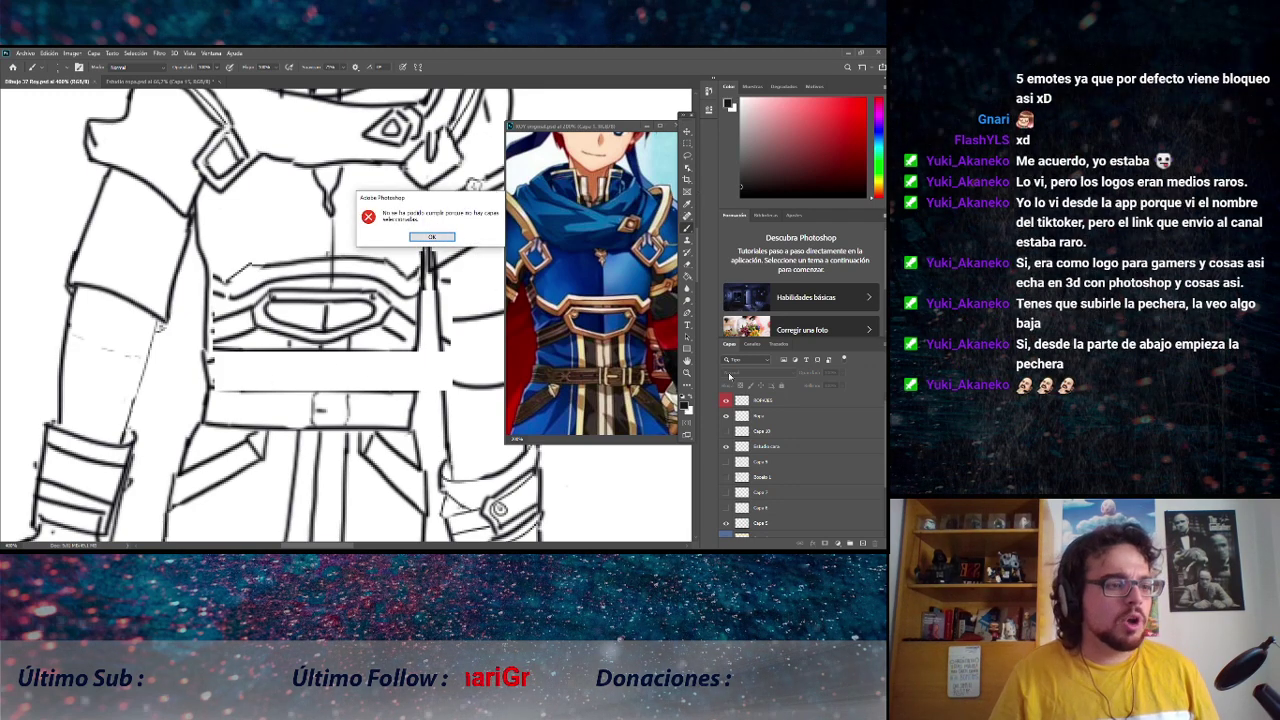
{"action": "left_click", "coordinate": [432, 237]}
{"action": "double_click", "coordinate": [760, 401]}
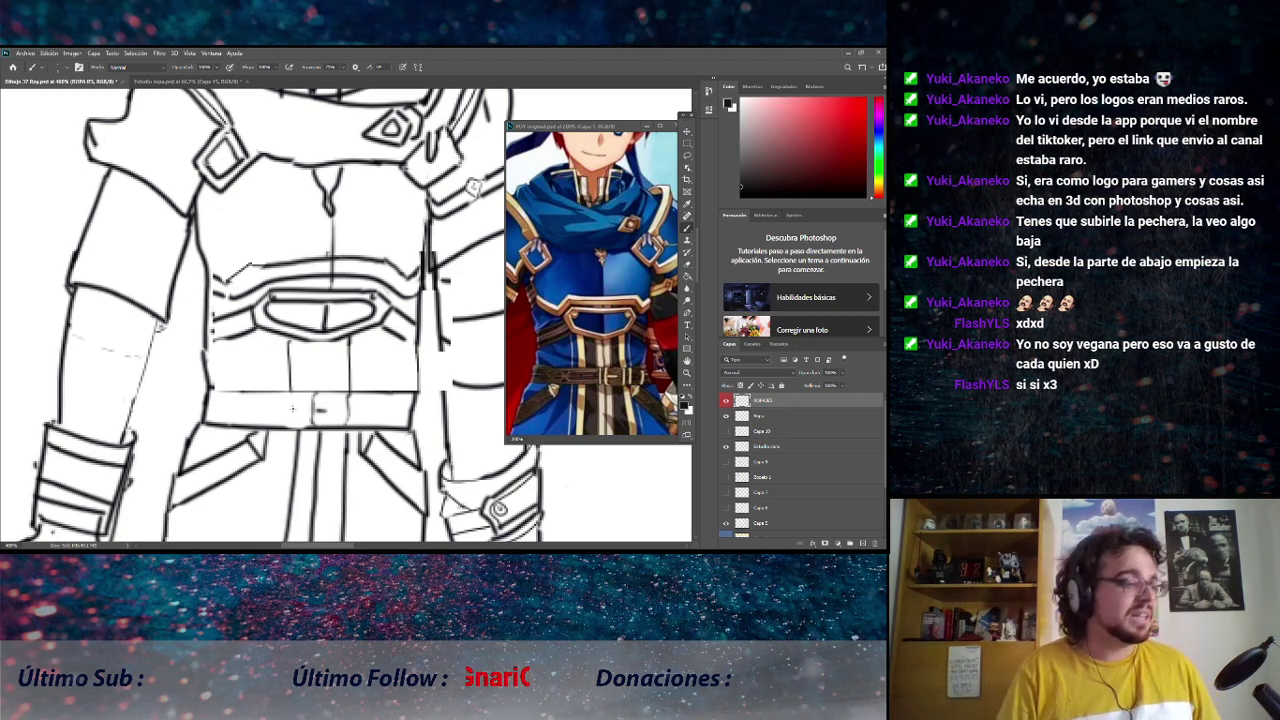
{"action": "scroll", "coordinate": [300, 350], "scroll_direction": "down", "scroll_amount": 5}
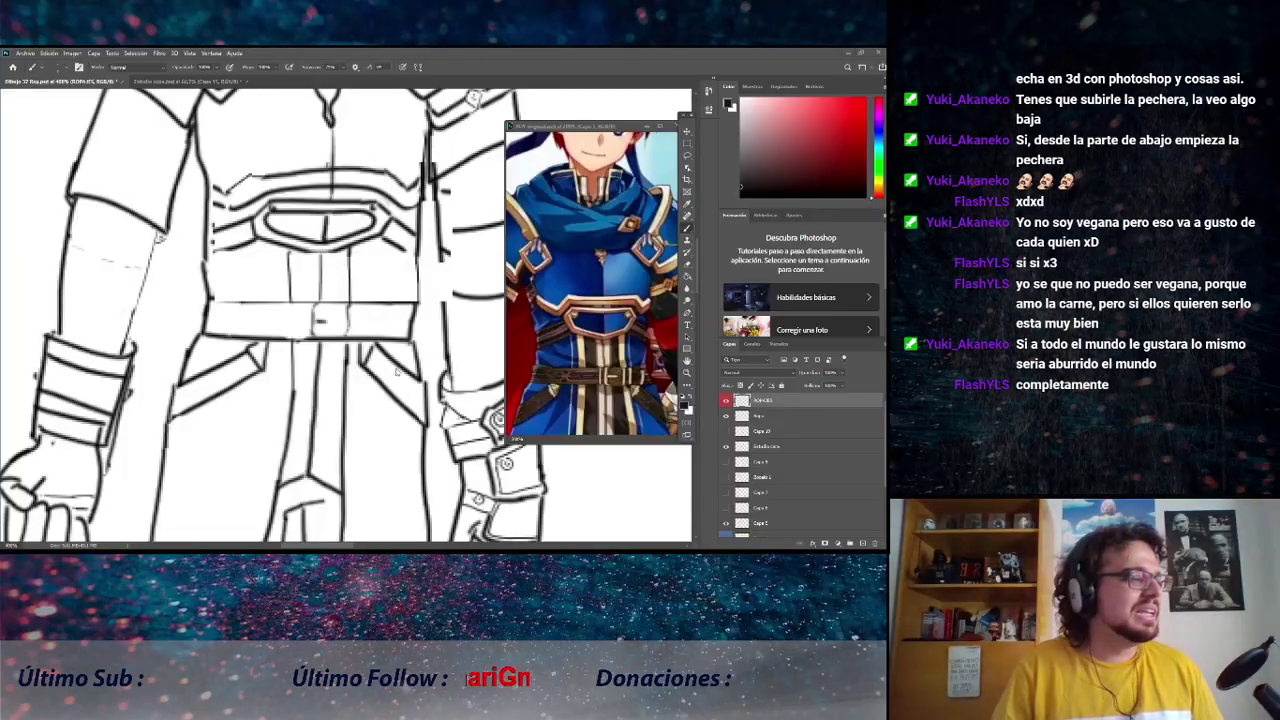
{"action": "left_click_drag", "start_coordinate": [306, 297], "coordinate": [314, 316]}
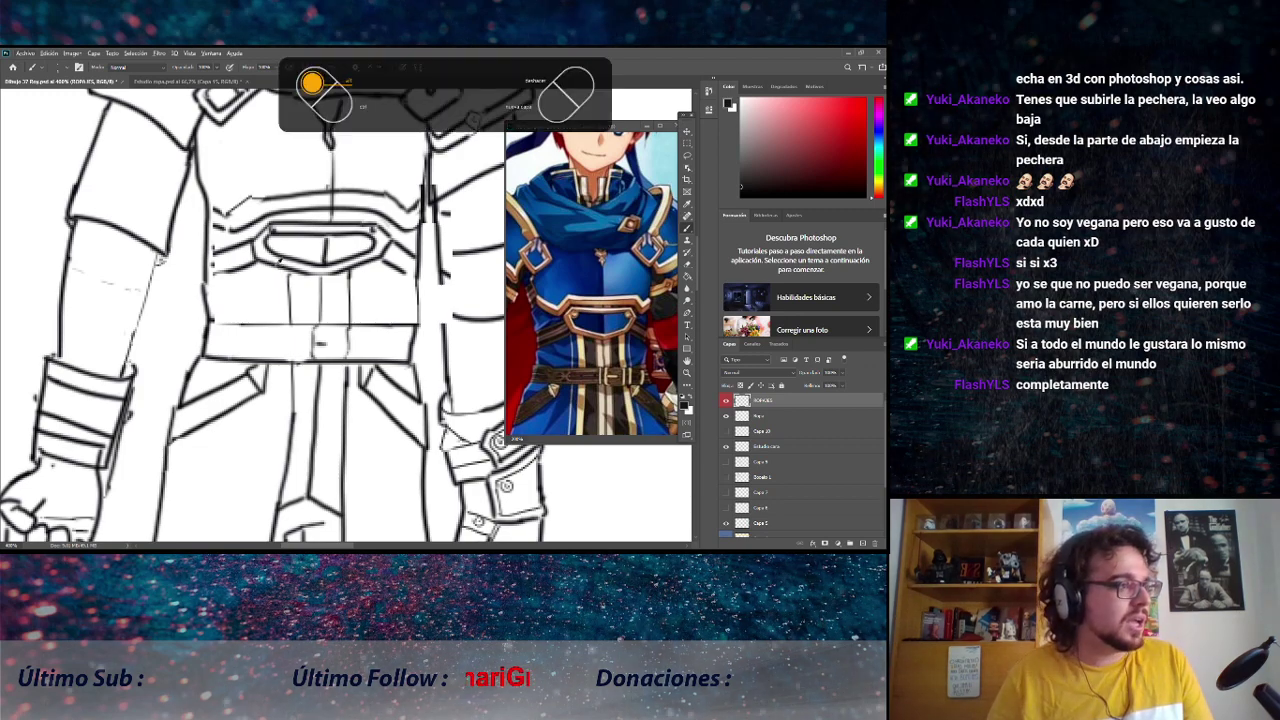
Check the whole figure against the hidden sketch layers by toggling Capa 10 and the body sketch layers below it.
{"action": "key", "text": "z"}
{"action": "left_click", "coordinate": [316, 345], "text": "alt"}
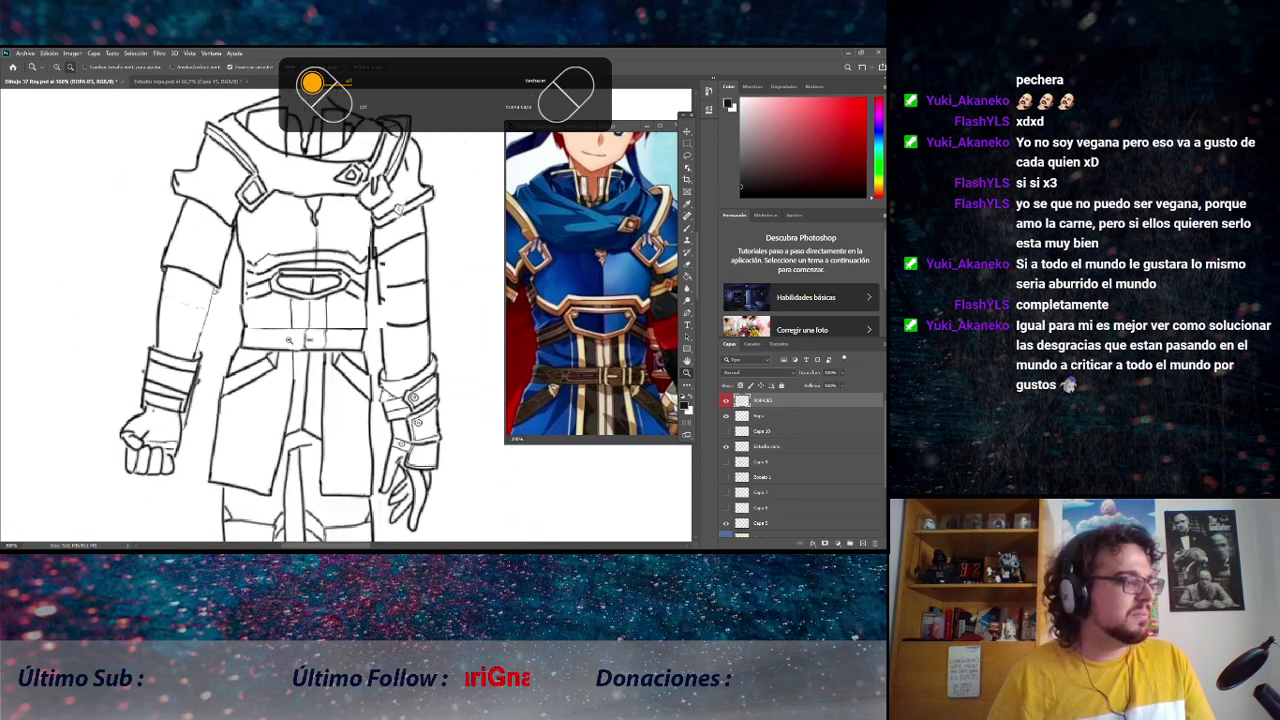
{"action": "left_click", "coordinate": [302, 362], "text": "alt"}
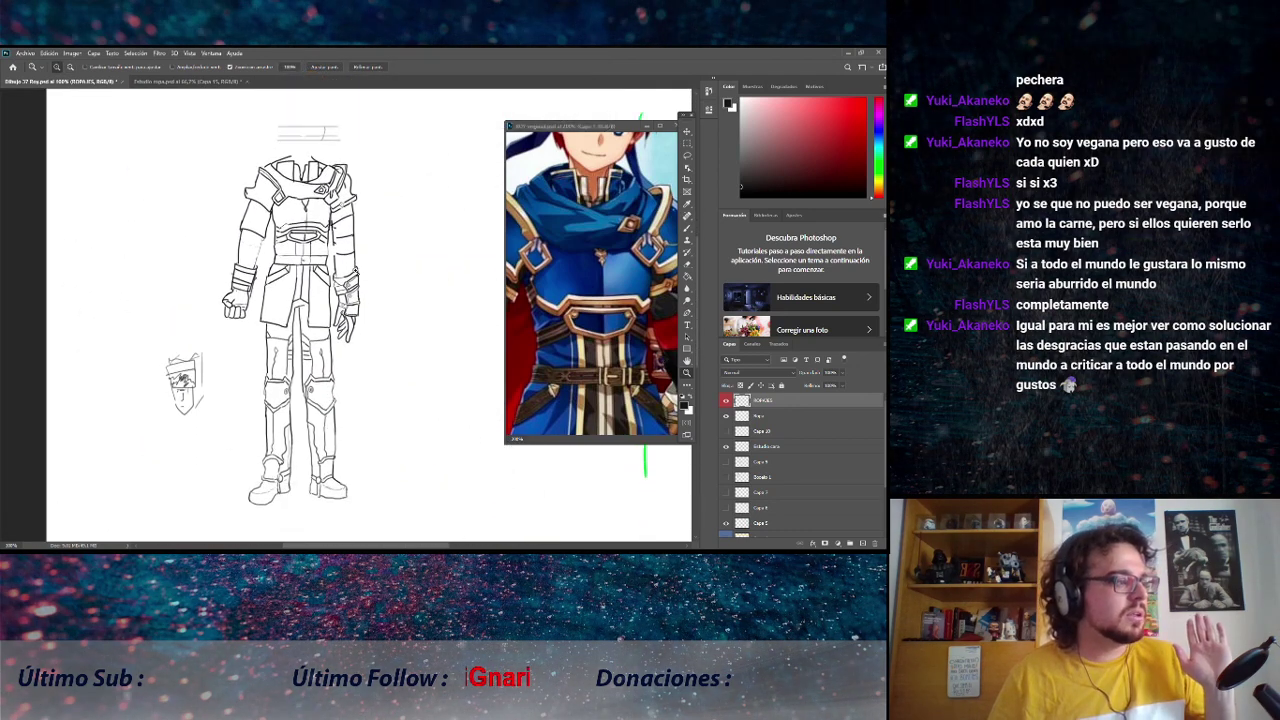
{"action": "left_click", "coordinate": [726, 431]}
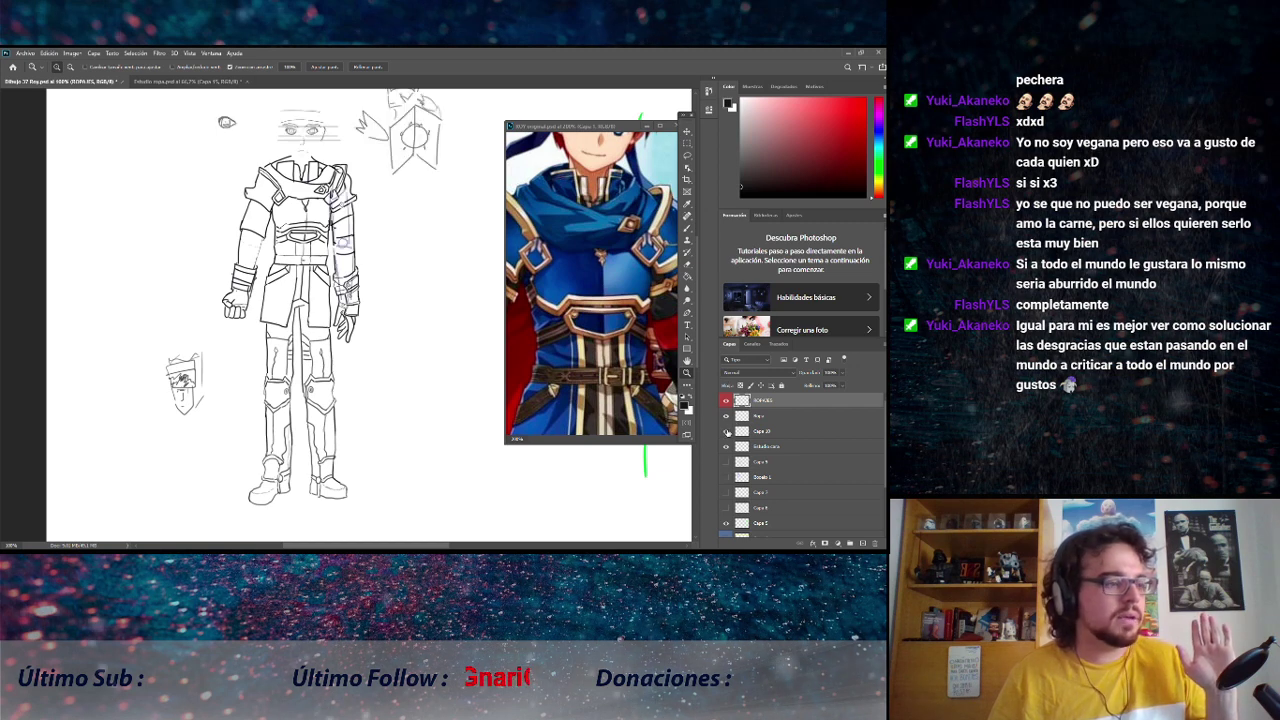
{"action": "left_click", "coordinate": [727, 462]}
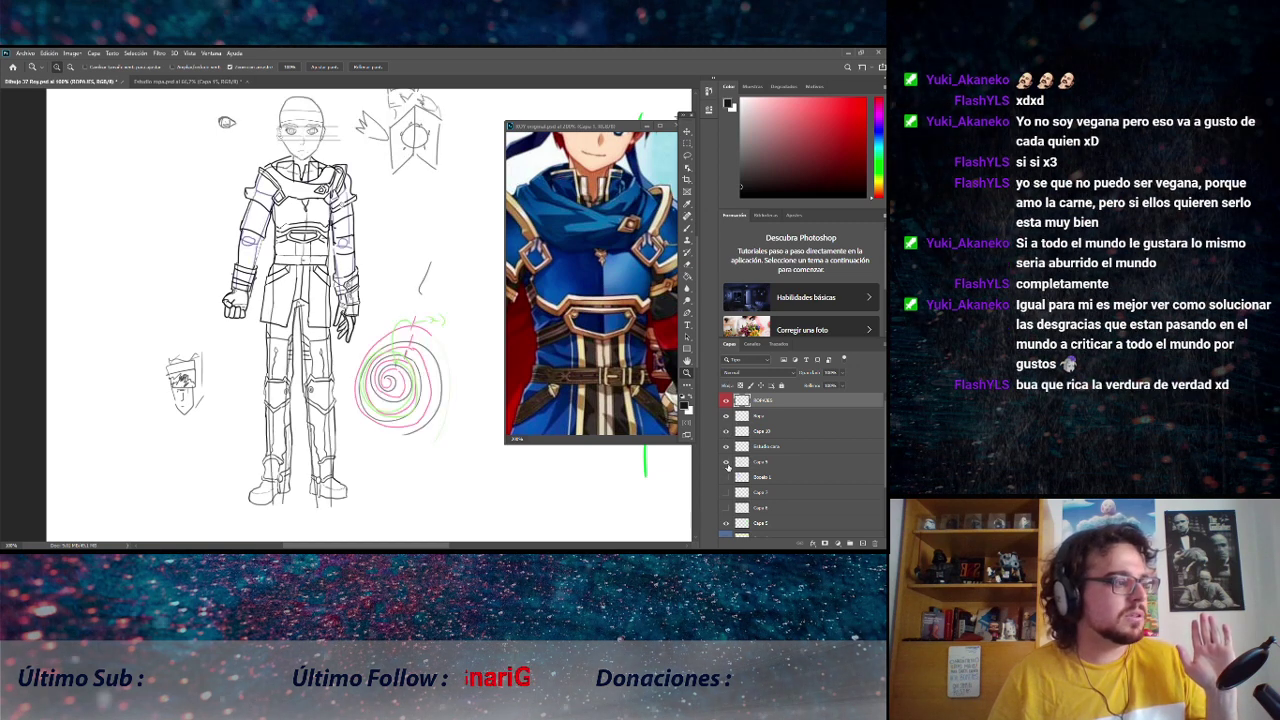
{"action": "left_click", "coordinate": [729, 484]}
{"action": "left_click", "coordinate": [729, 484]}
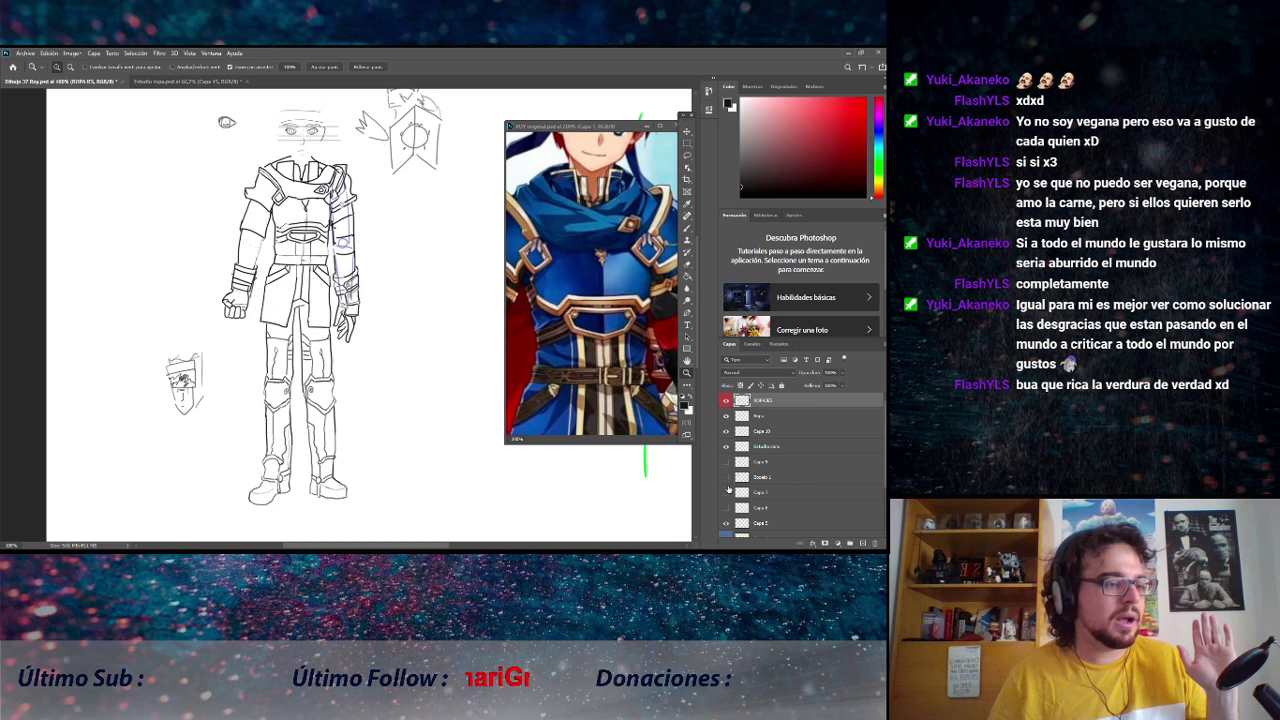
{"action": "left_click", "coordinate": [728, 462]}
{"action": "left_click", "coordinate": [728, 462]}
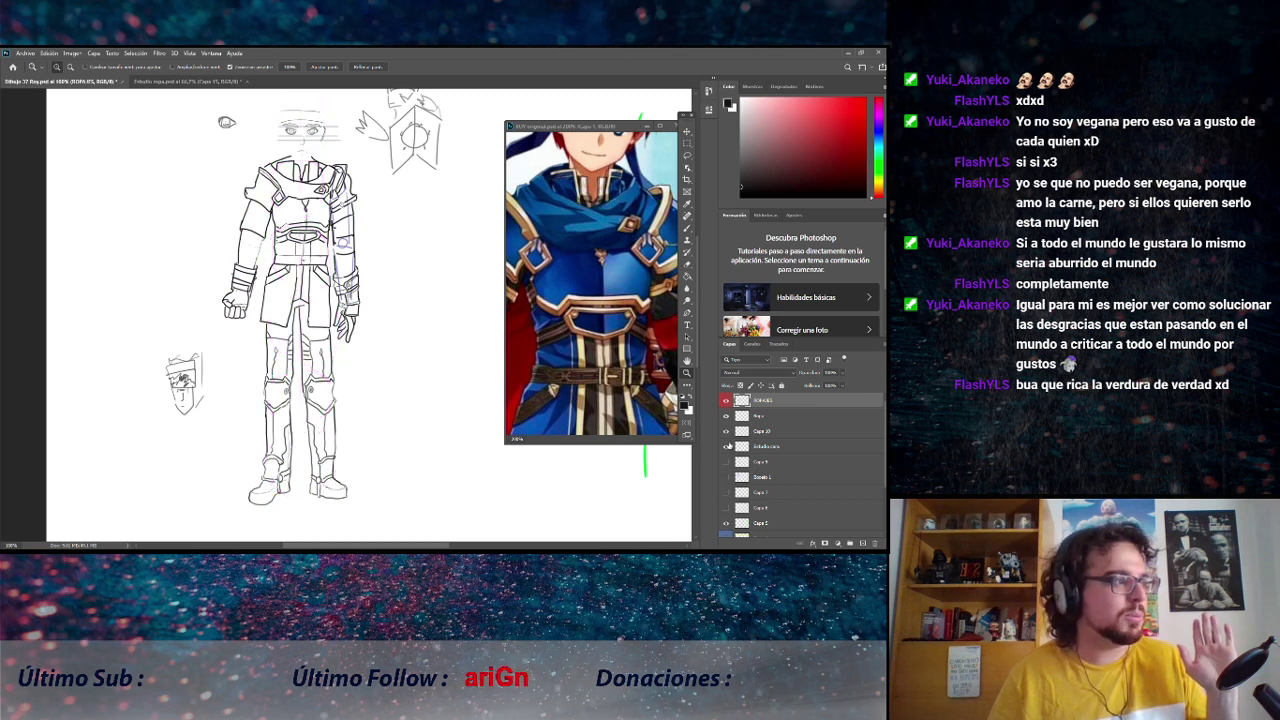
Hide the clothing study layer, Capa 10 and the layer above it so the outfit line art stands alone, and save the drawing.
{"action": "left_click", "coordinate": [728, 446]}
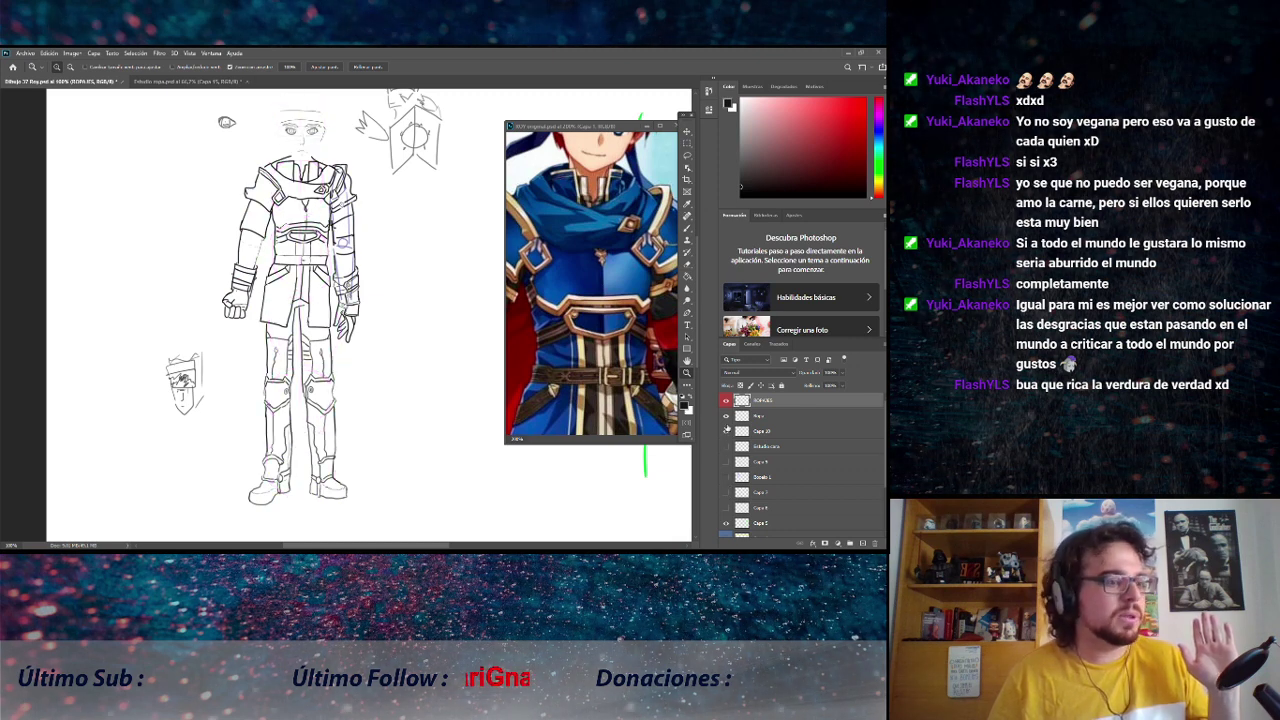
{"action": "left_click", "coordinate": [730, 441]}
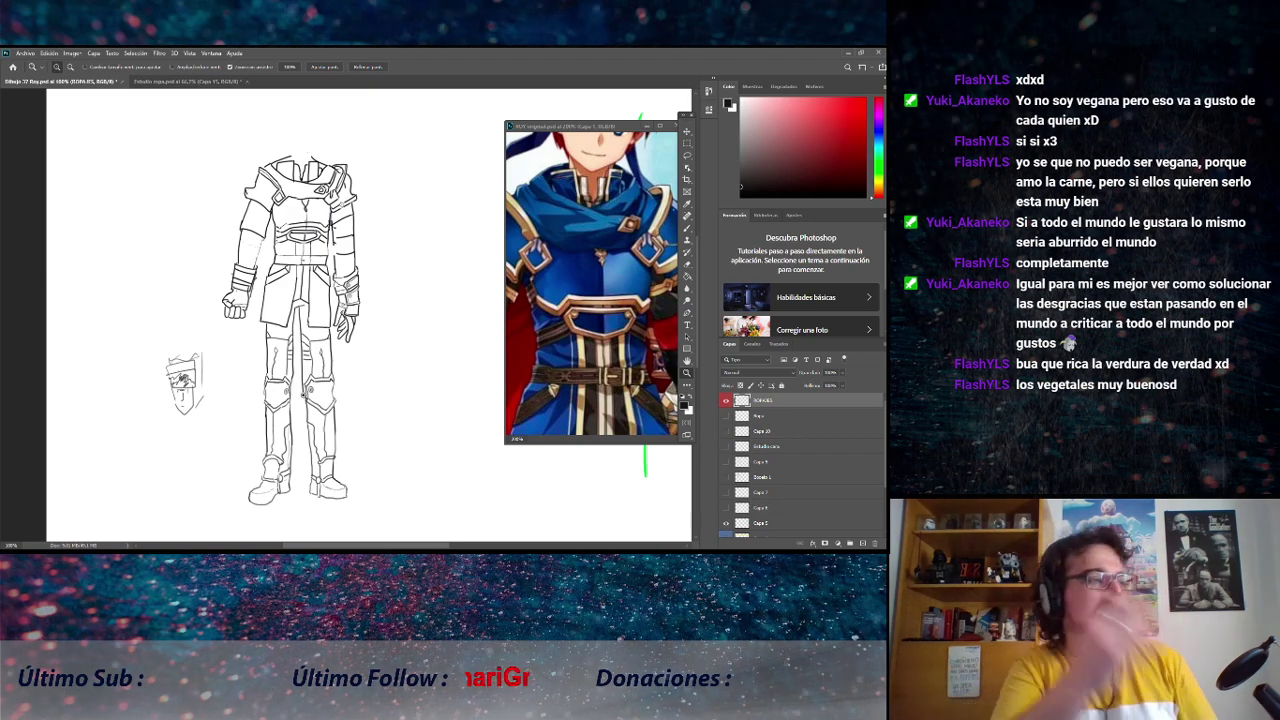
{"action": "left_click", "coordinate": [24, 53]}
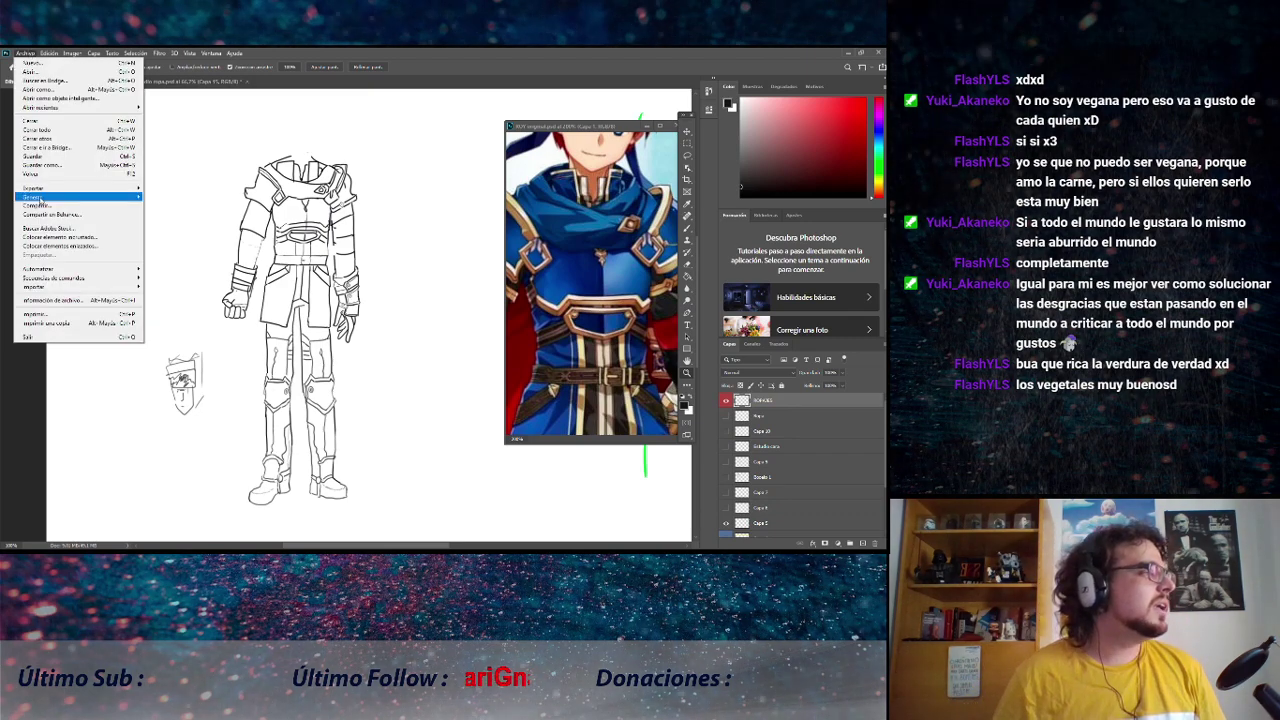
{"action": "left_click", "coordinate": [33, 156]}
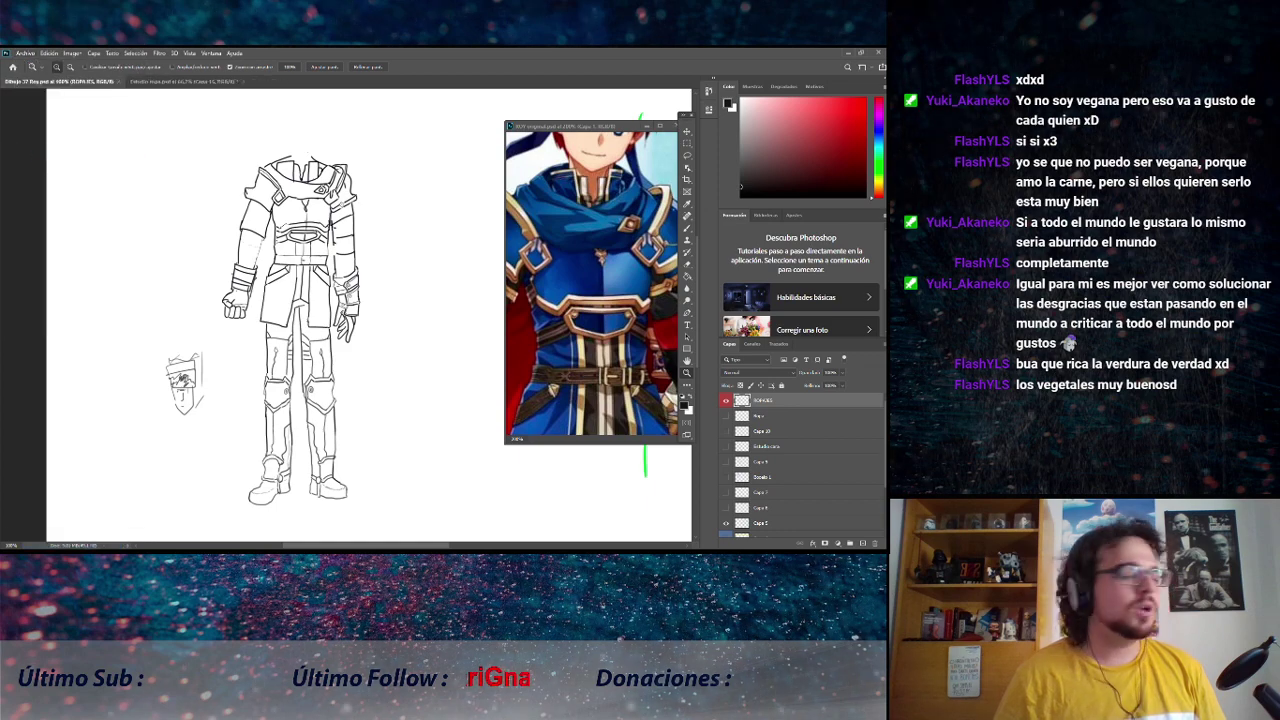